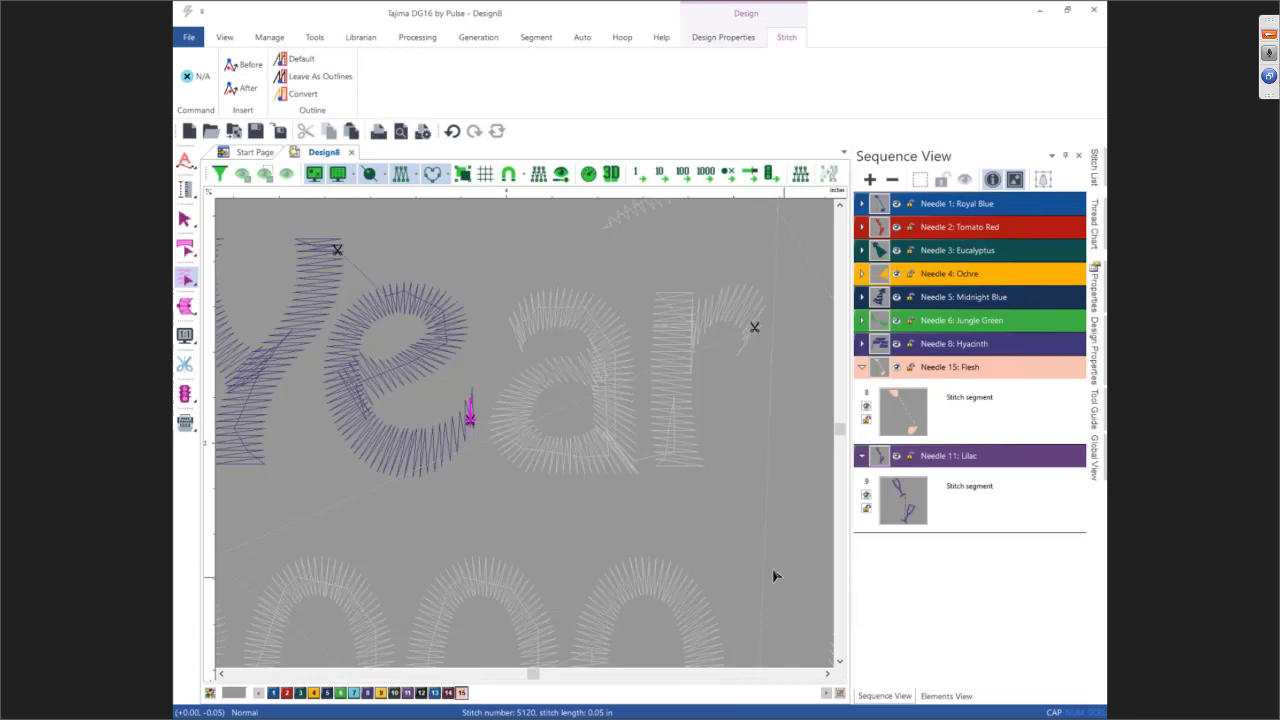
Insert a few small tie-in stitches at the start of the "a" in "Year", after the first stitch following the trim
{"action": "left_click", "coordinate": [471, 418]}
{"action": "left_click", "coordinate": [637, 175]}
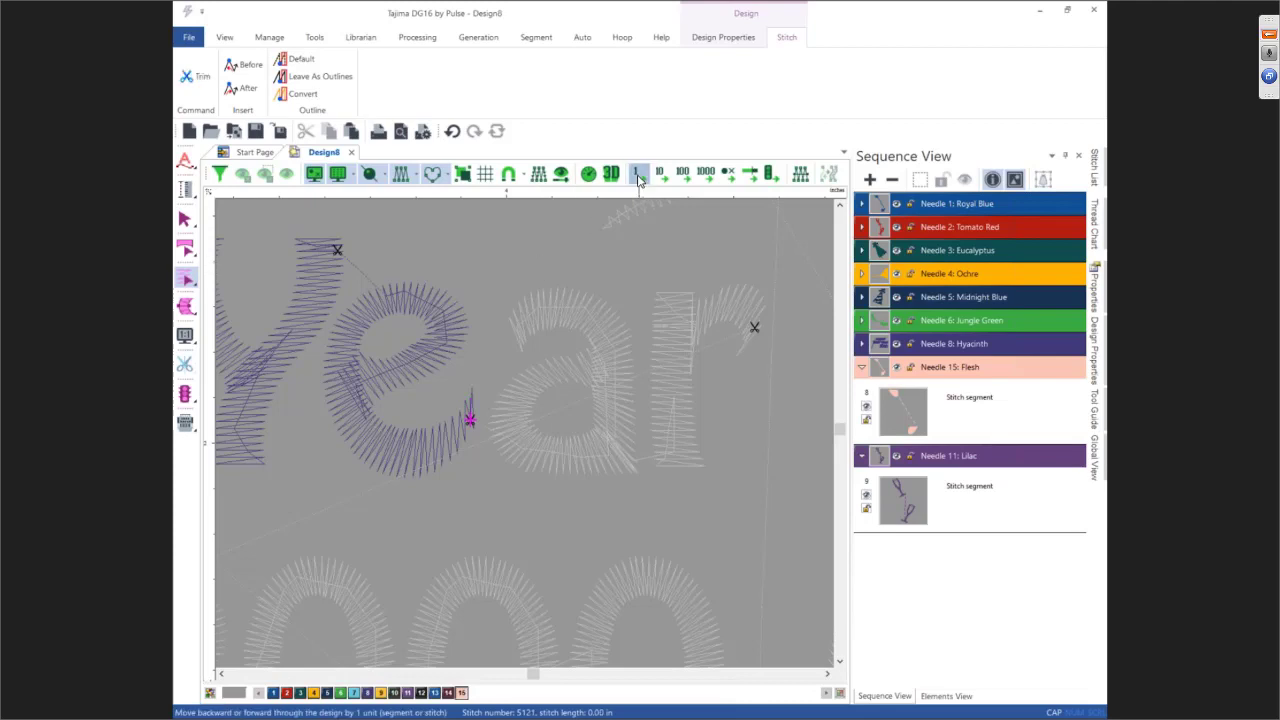
{"action": "left_click", "coordinate": [637, 175]}
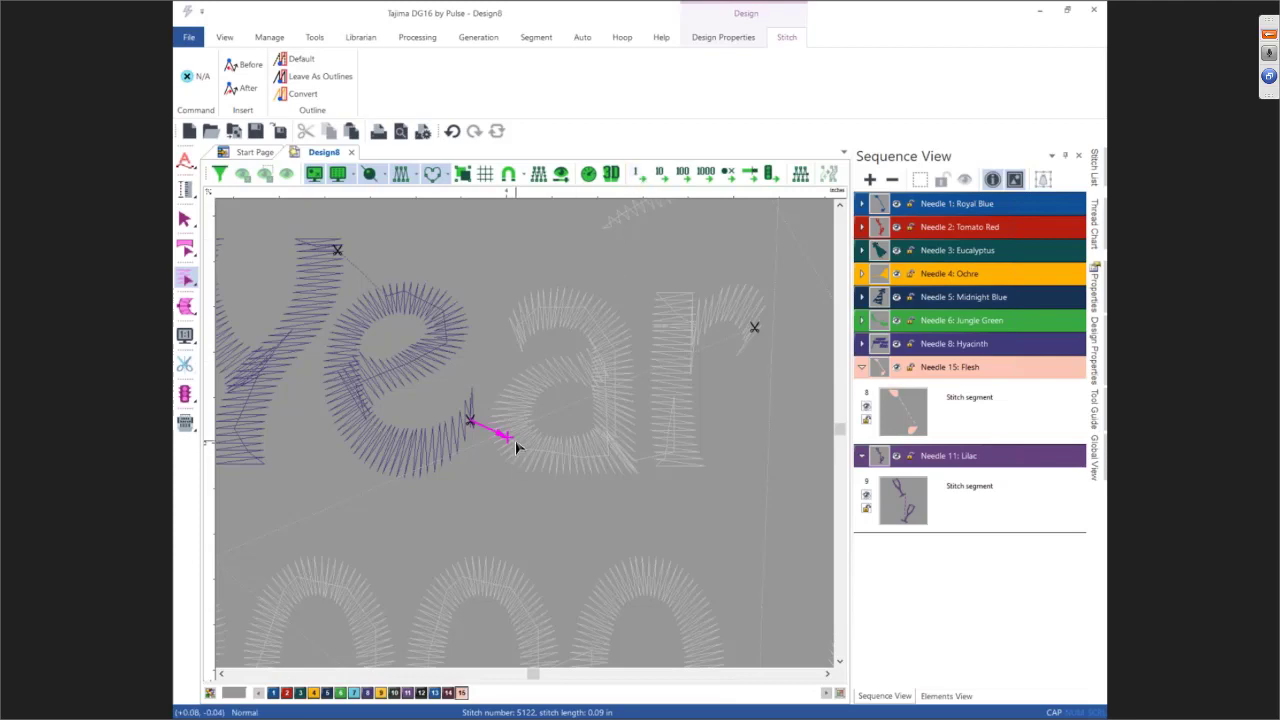
{"action": "scroll", "coordinate": [516, 452], "scroll_direction": "up", "scroll_amount": 2}
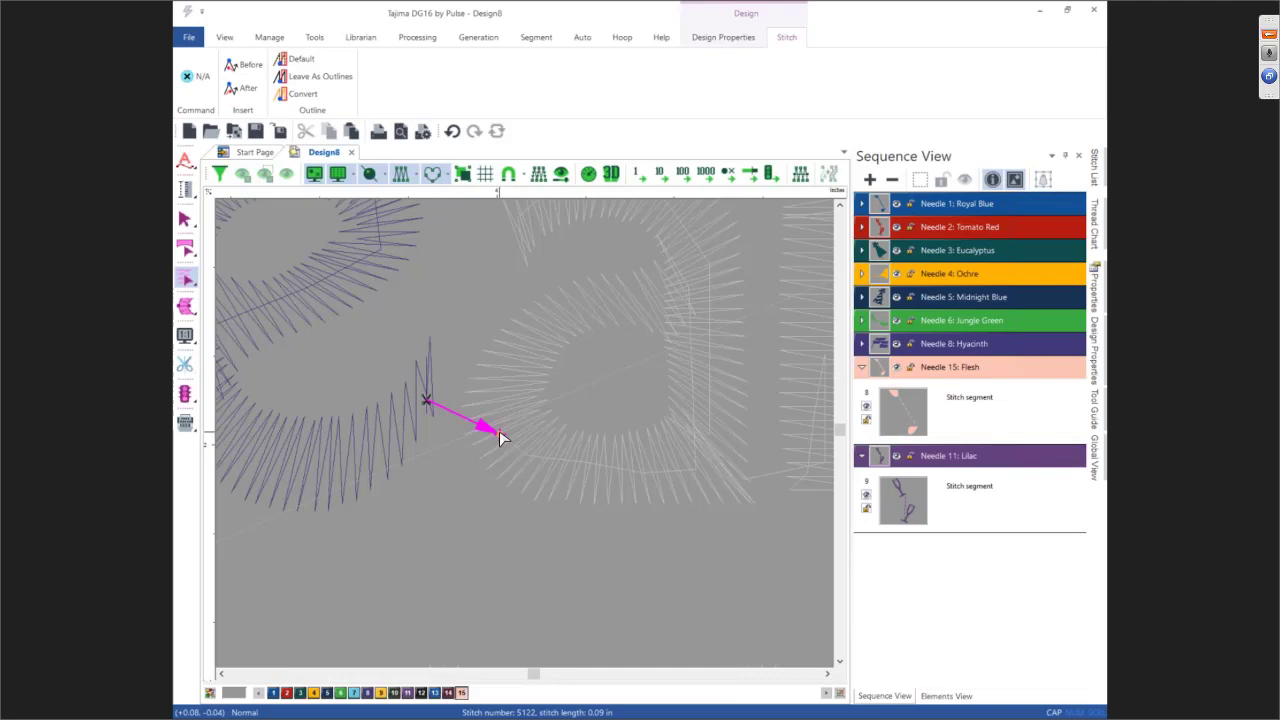
{"action": "right_click", "coordinate": [499, 430]}
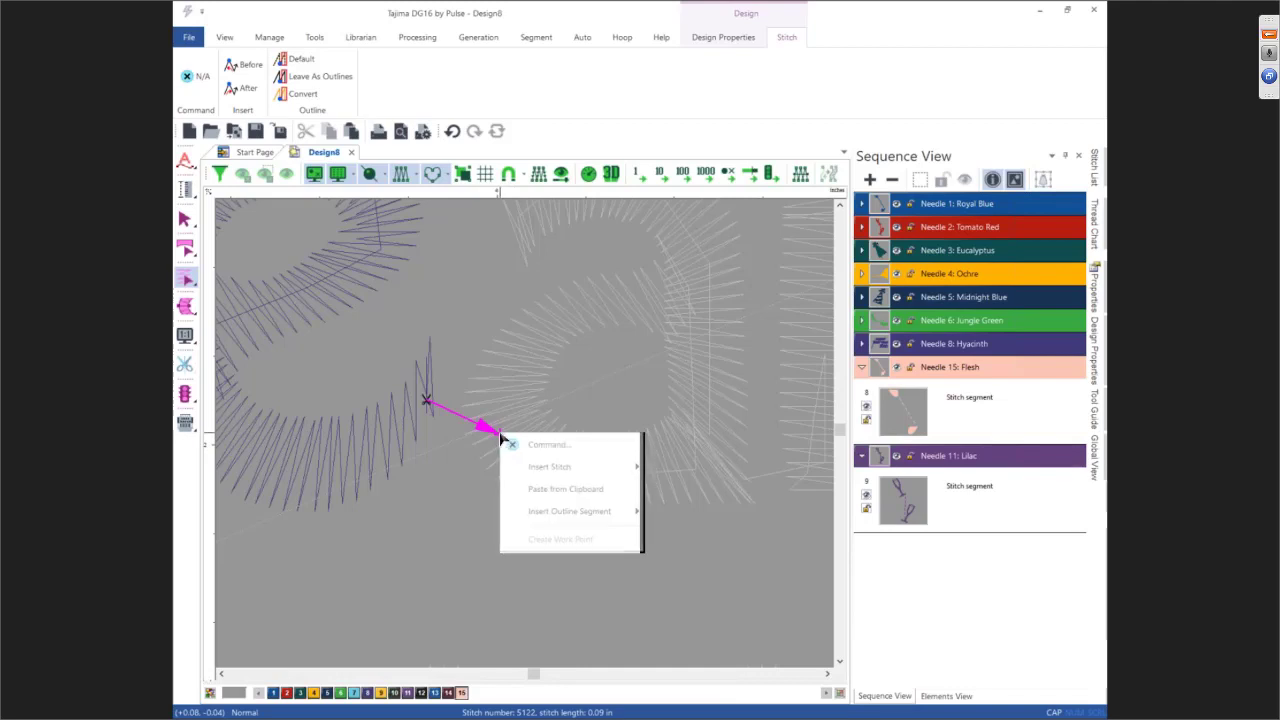
{"action": "mouse_move", "coordinate": [541, 463]}
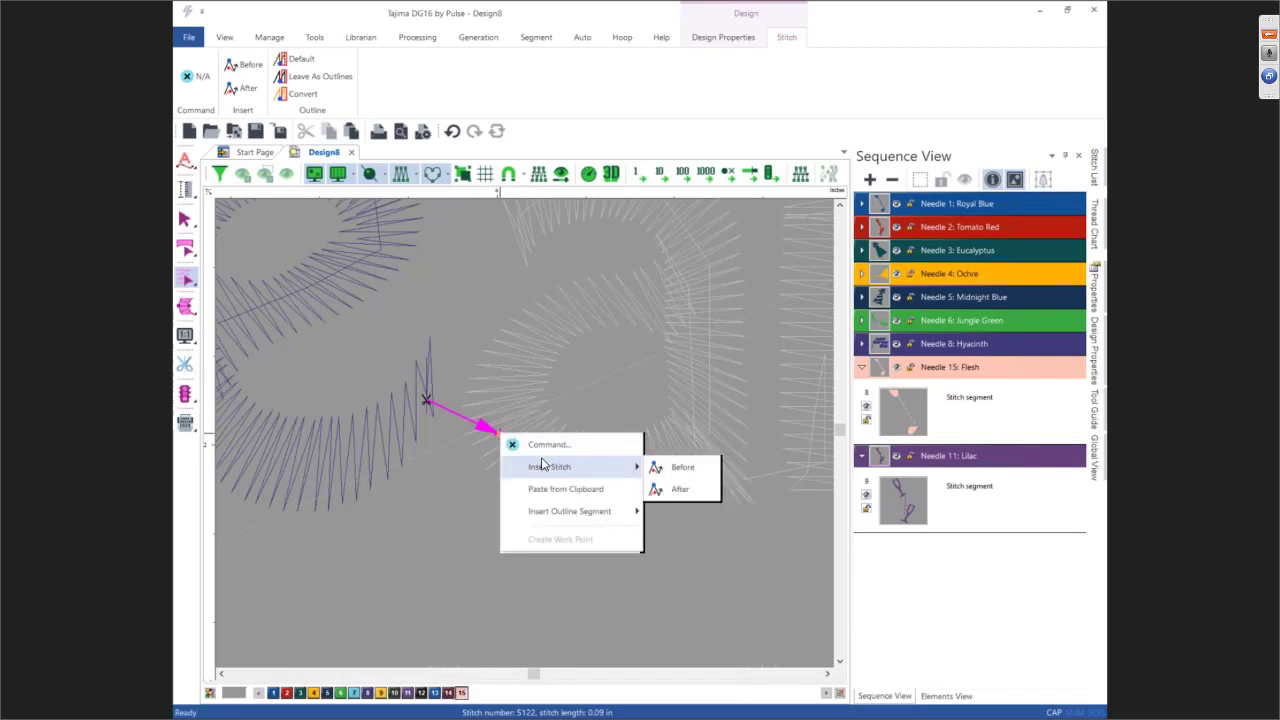
{"action": "left_click", "coordinate": [677, 490]}
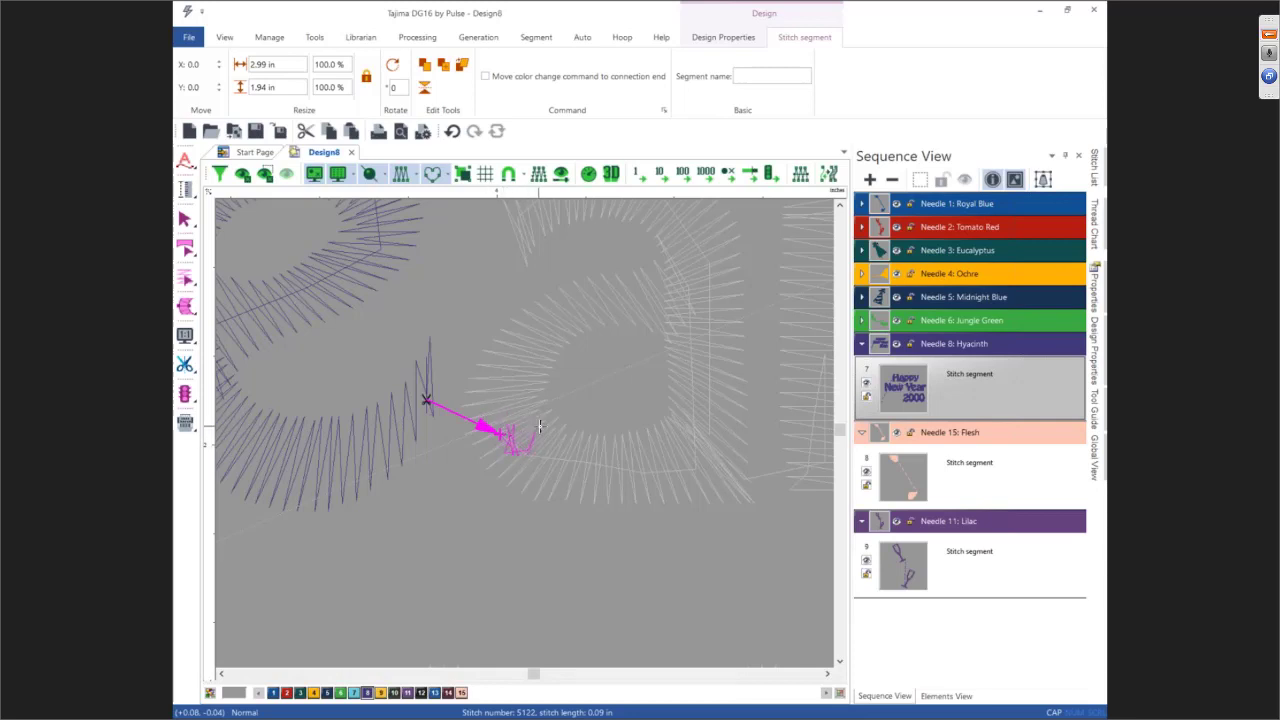
{"action": "key", "text": "Escape"}
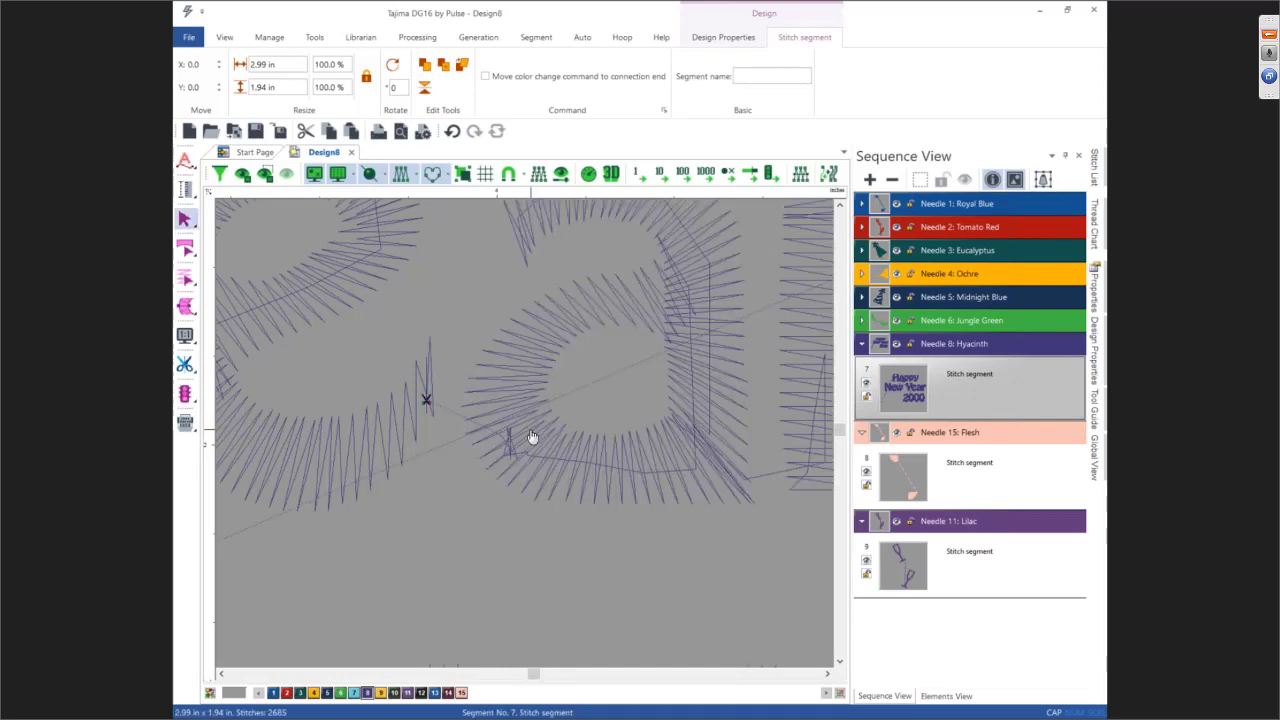
Examine the whole design, including the "Happy New Year" lettering and the year "2000"
{"action": "scroll", "coordinate": [533, 436], "scroll_direction": "down", "scroll_amount": 2}
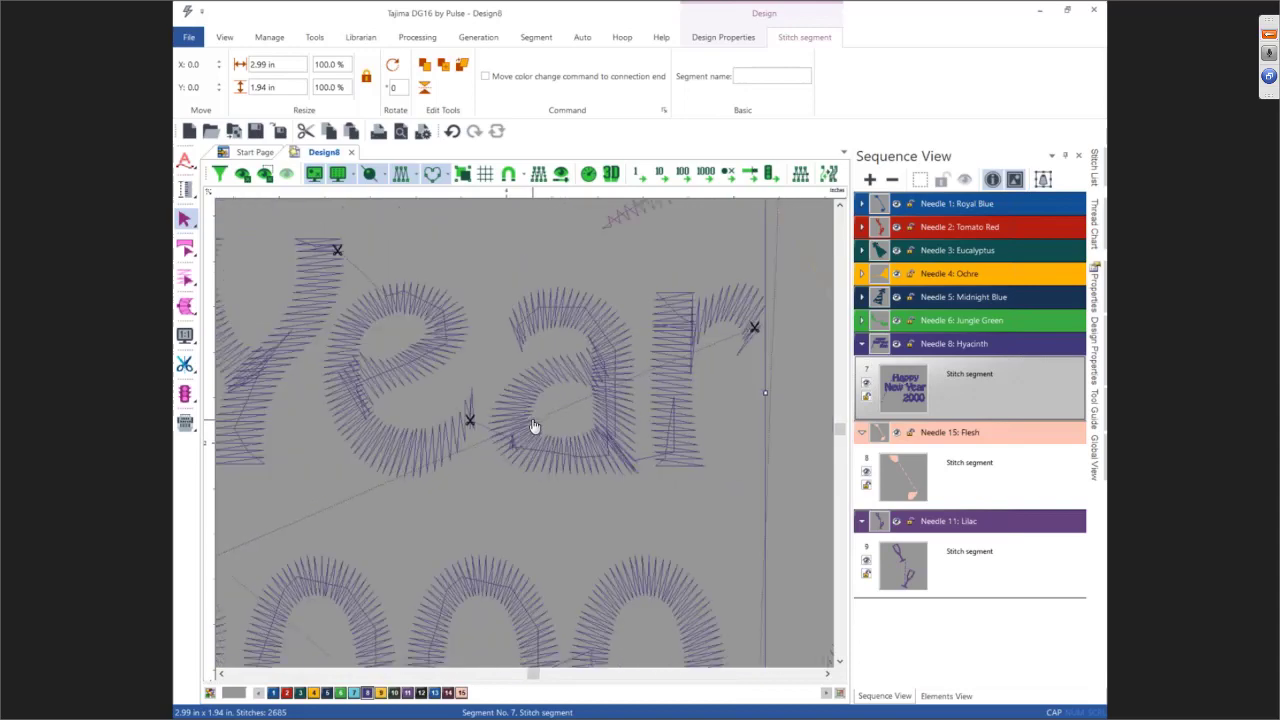
{"action": "scroll", "coordinate": [533, 426], "scroll_direction": "down", "scroll_amount": 3}
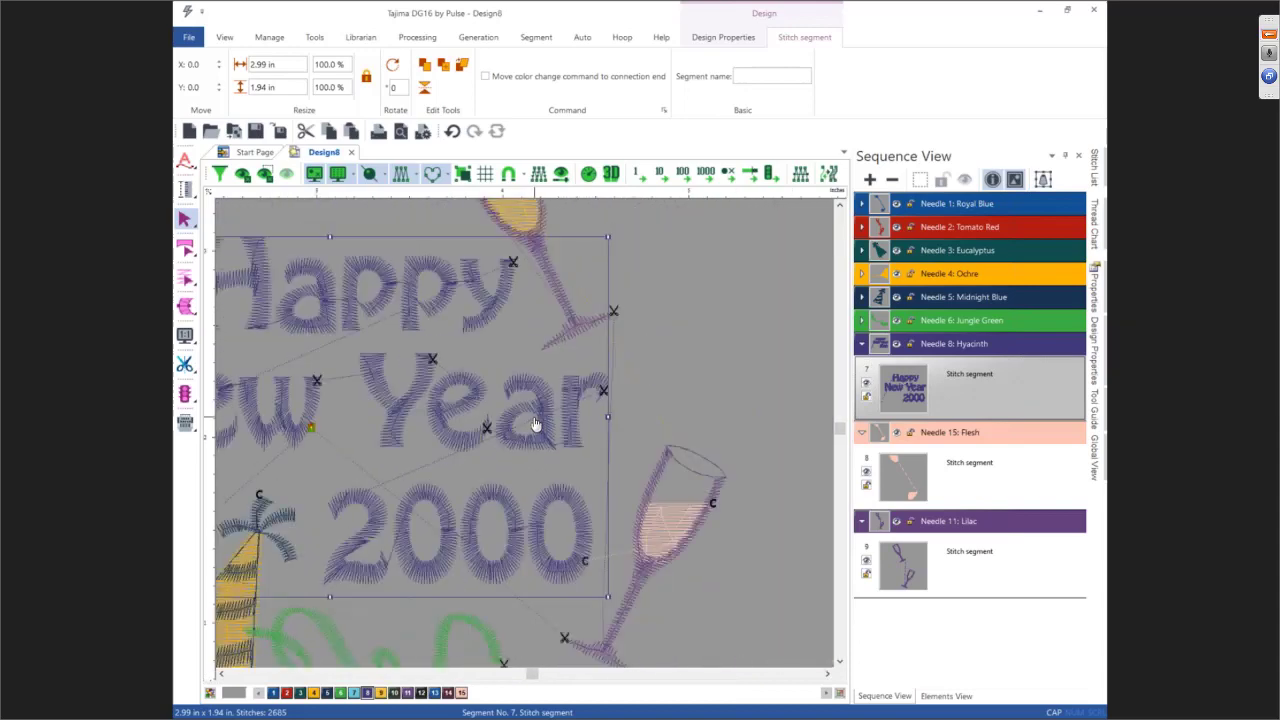
{"action": "scroll", "coordinate": [535, 424], "scroll_direction": "down", "scroll_amount": 3}
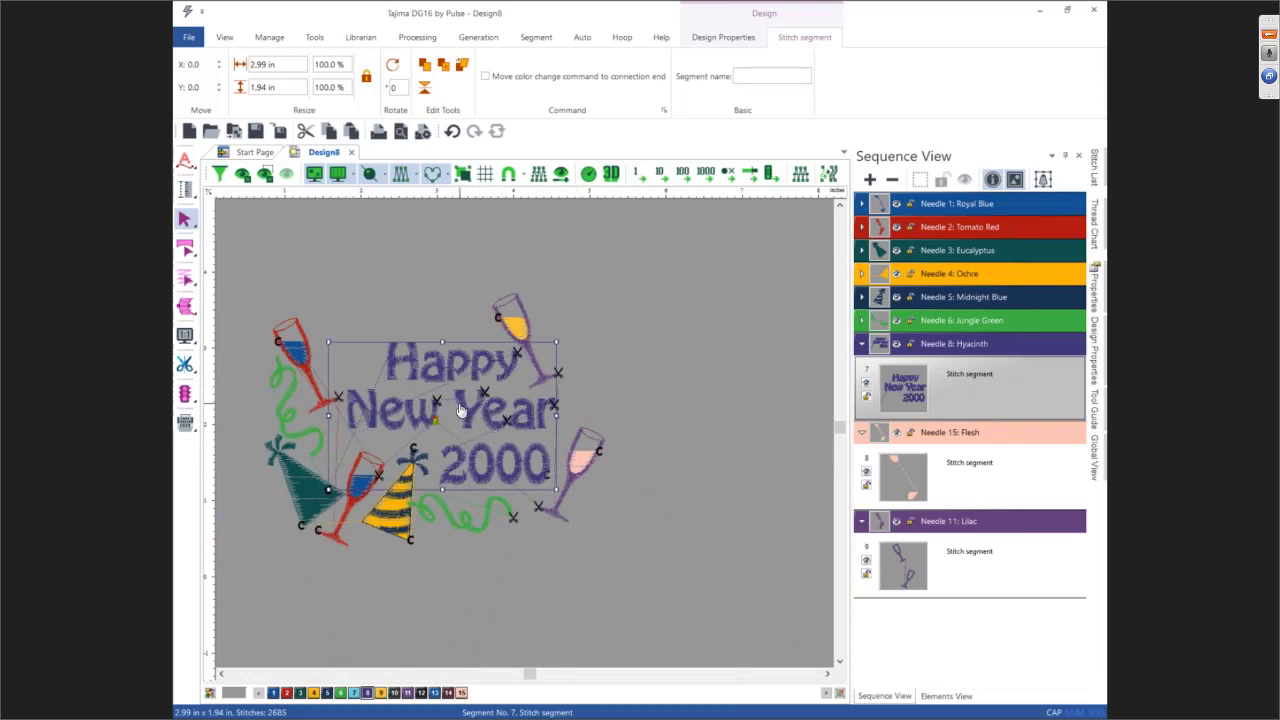
{"action": "scroll", "coordinate": [460, 410], "scroll_direction": "up", "scroll_amount": 2}
{"action": "scroll", "coordinate": [460, 410], "scroll_direction": "down", "scroll_amount": 2}
{"action": "scroll", "coordinate": [460, 408], "scroll_direction": "up", "scroll_amount": 1}
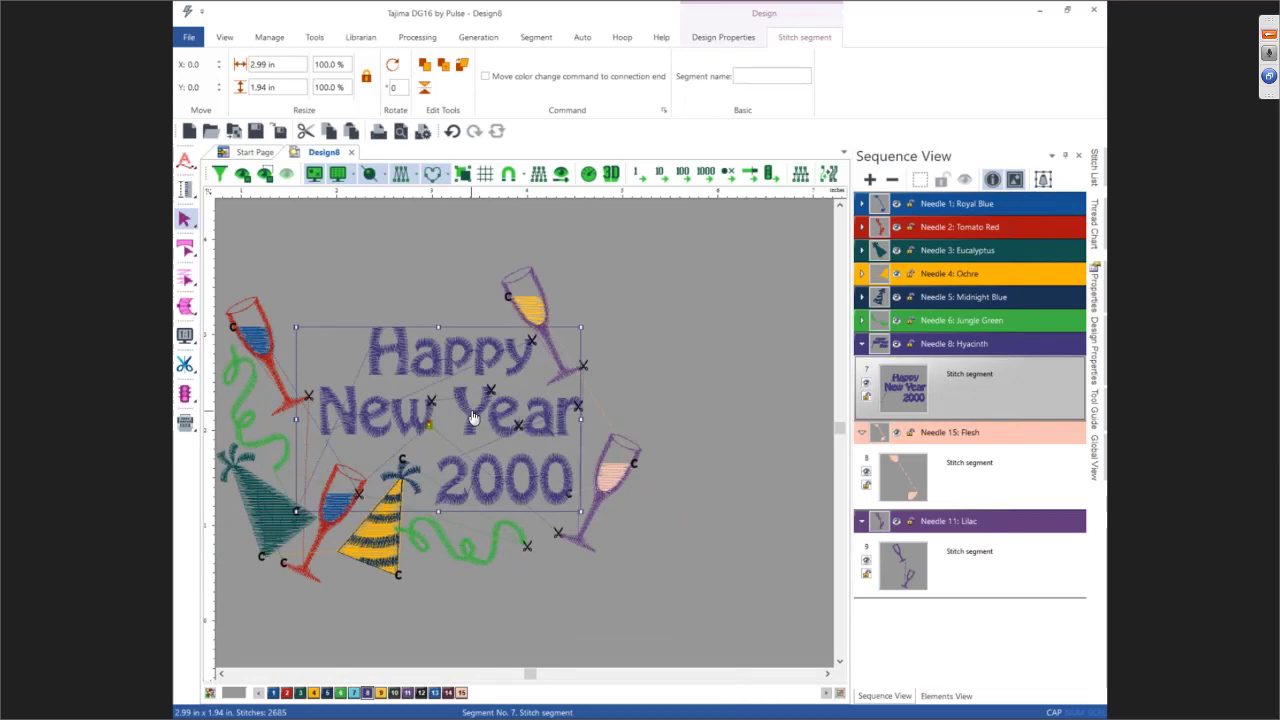
{"action": "scroll", "coordinate": [474, 418], "scroll_direction": "up", "scroll_amount": 2}
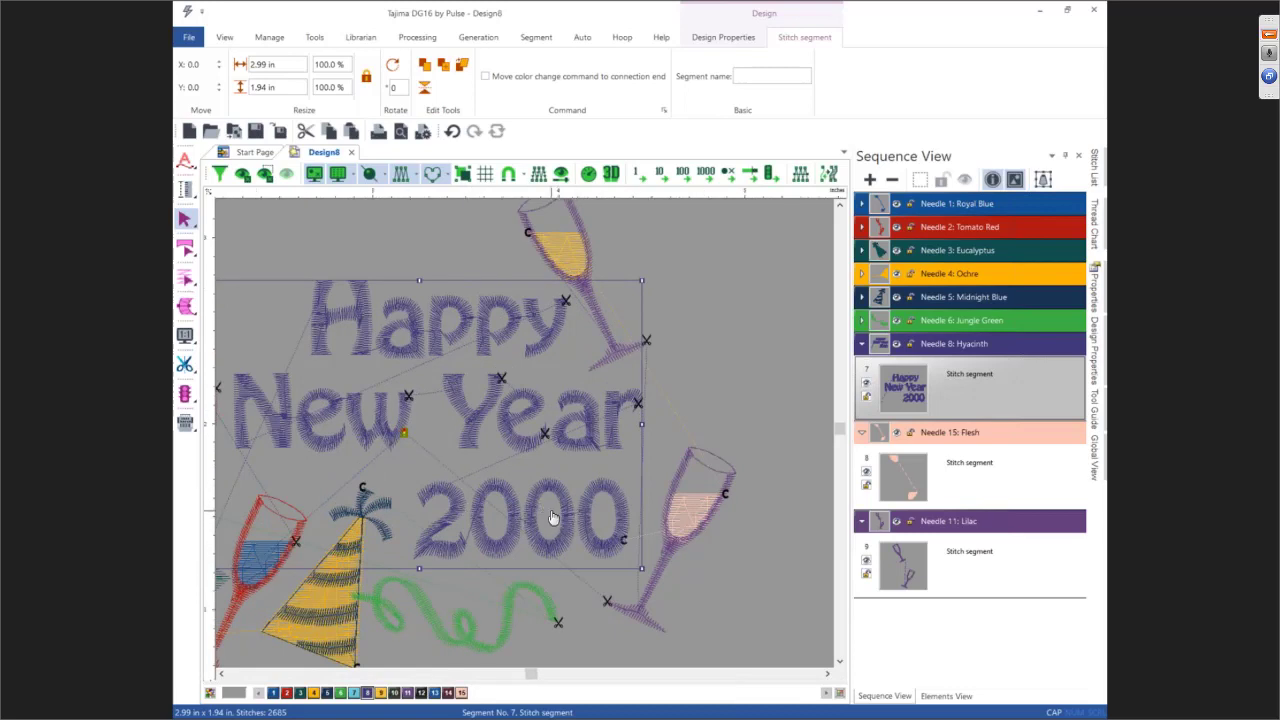
{"action": "scroll", "coordinate": [553, 517], "scroll_direction": "up", "scroll_amount": 1}
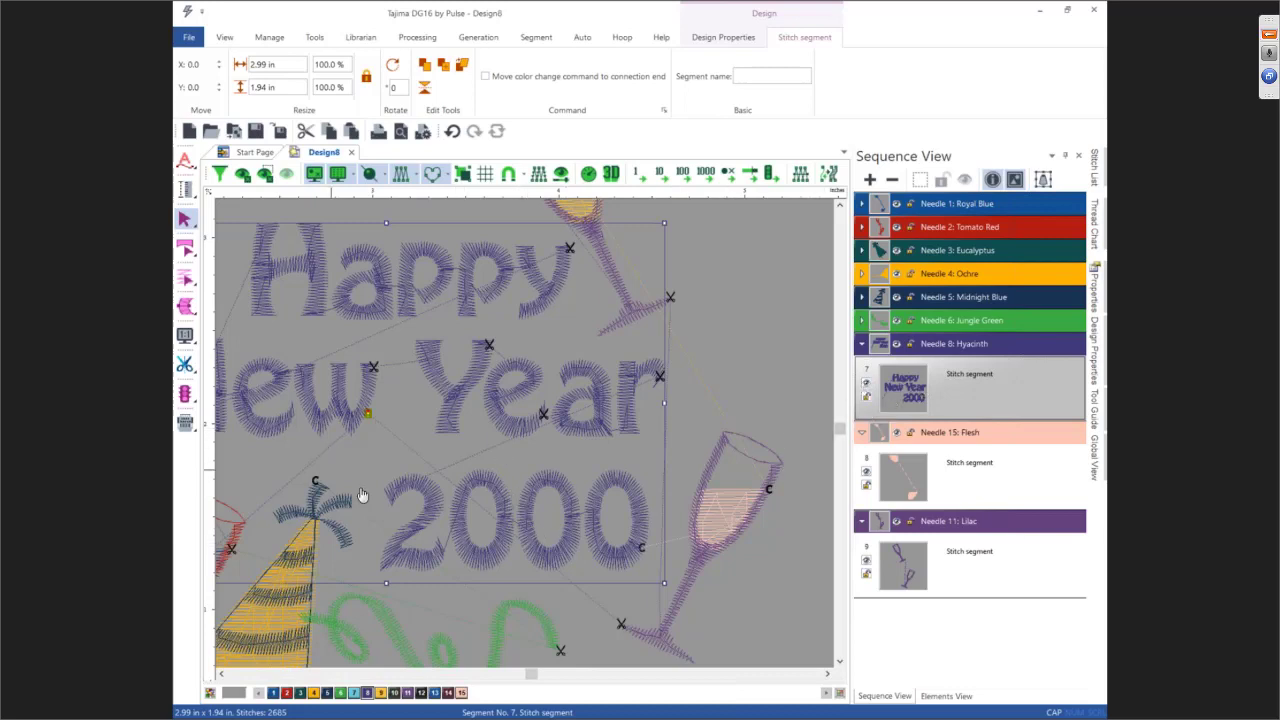
Lock the "Happy New Year 2000" stitch segment against editing
{"action": "left_click", "coordinate": [867, 397]}
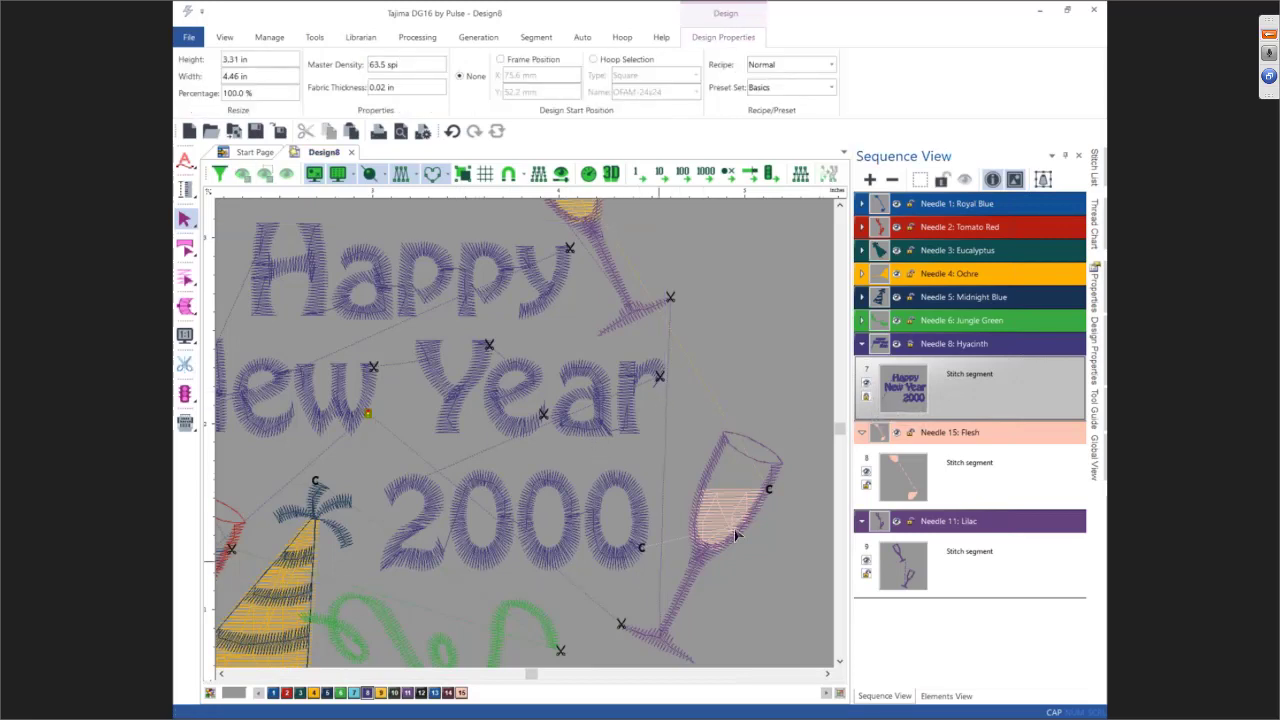
{"action": "left_click", "coordinate": [840, 662]}
{"action": "scroll", "coordinate": [605, 517], "scroll_direction": "up", "scroll_amount": 1}
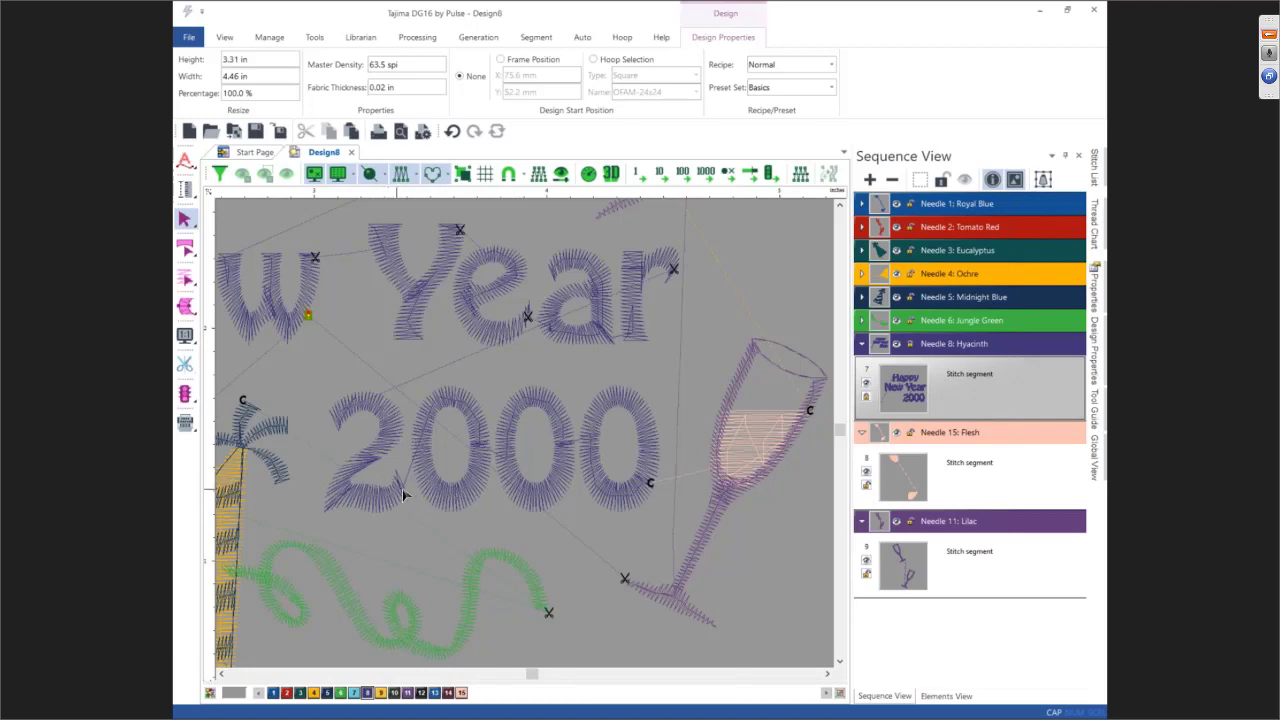
Create Line Angle text reading "2020" over the stitched "2000", with a height of about 0.52 in
{"action": "left_click", "coordinate": [184, 168]}
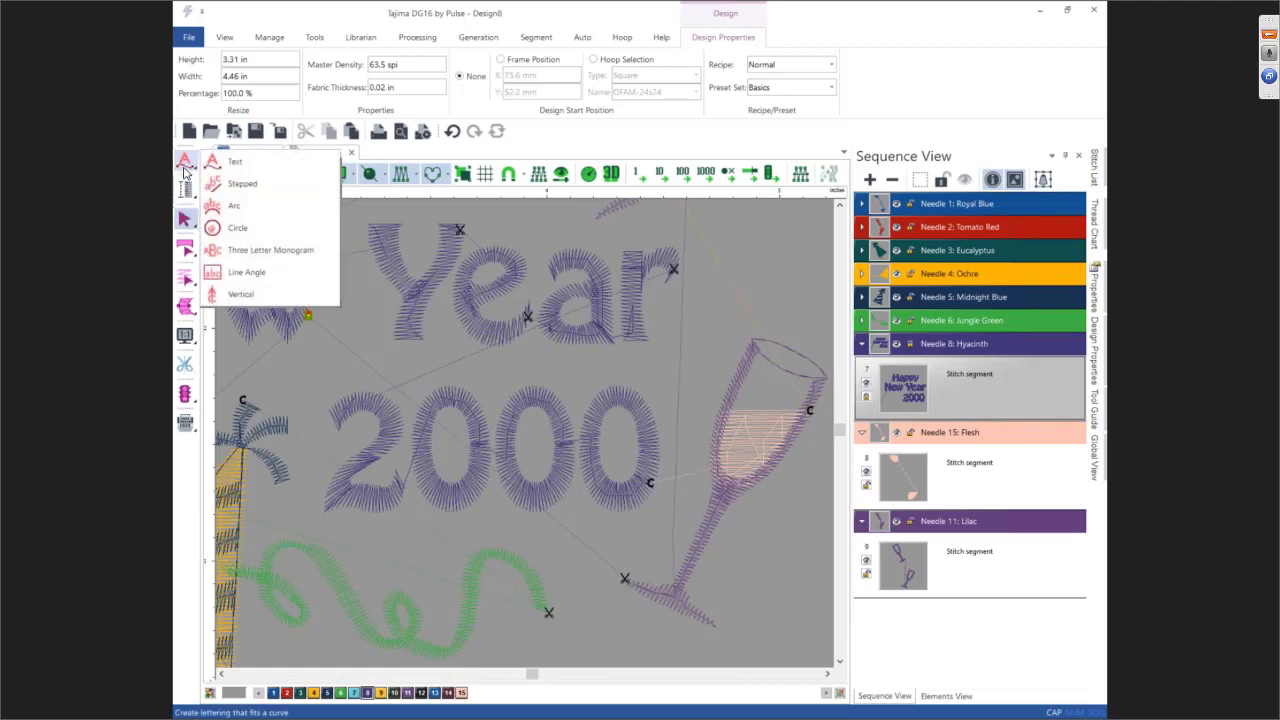
{"action": "left_click", "coordinate": [243, 273]}
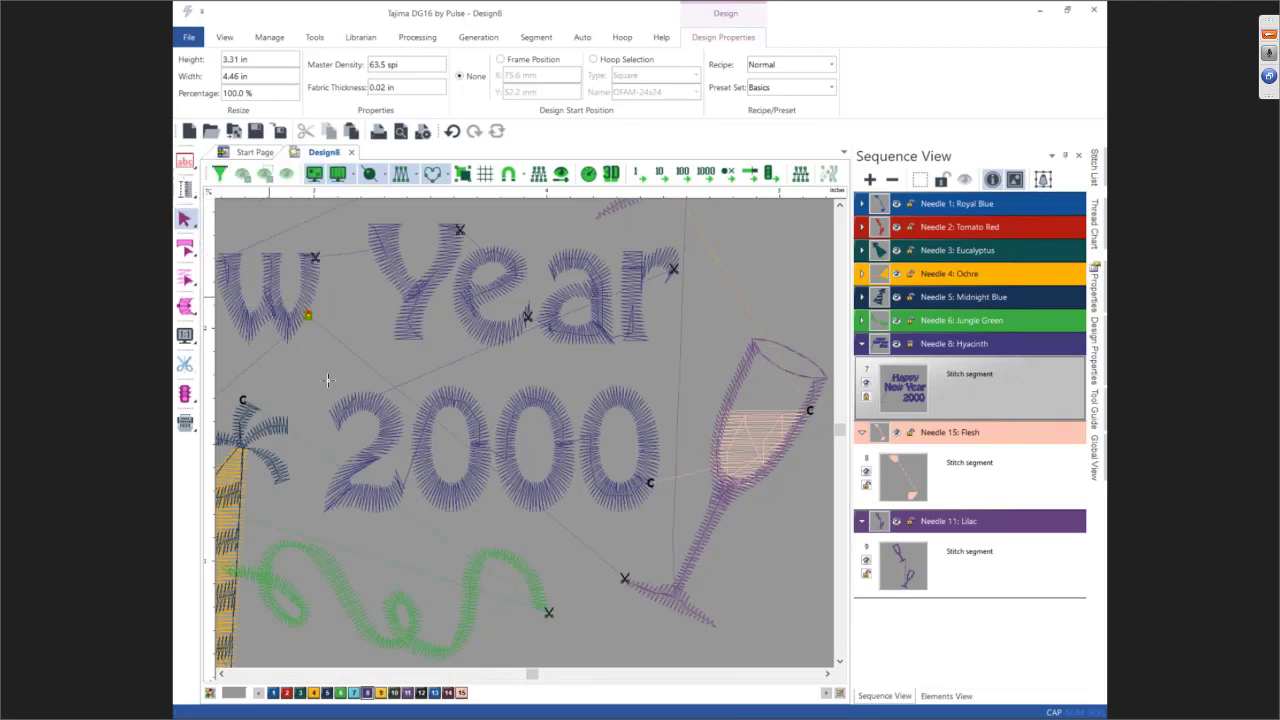
{"action": "left_click", "coordinate": [323, 511]}
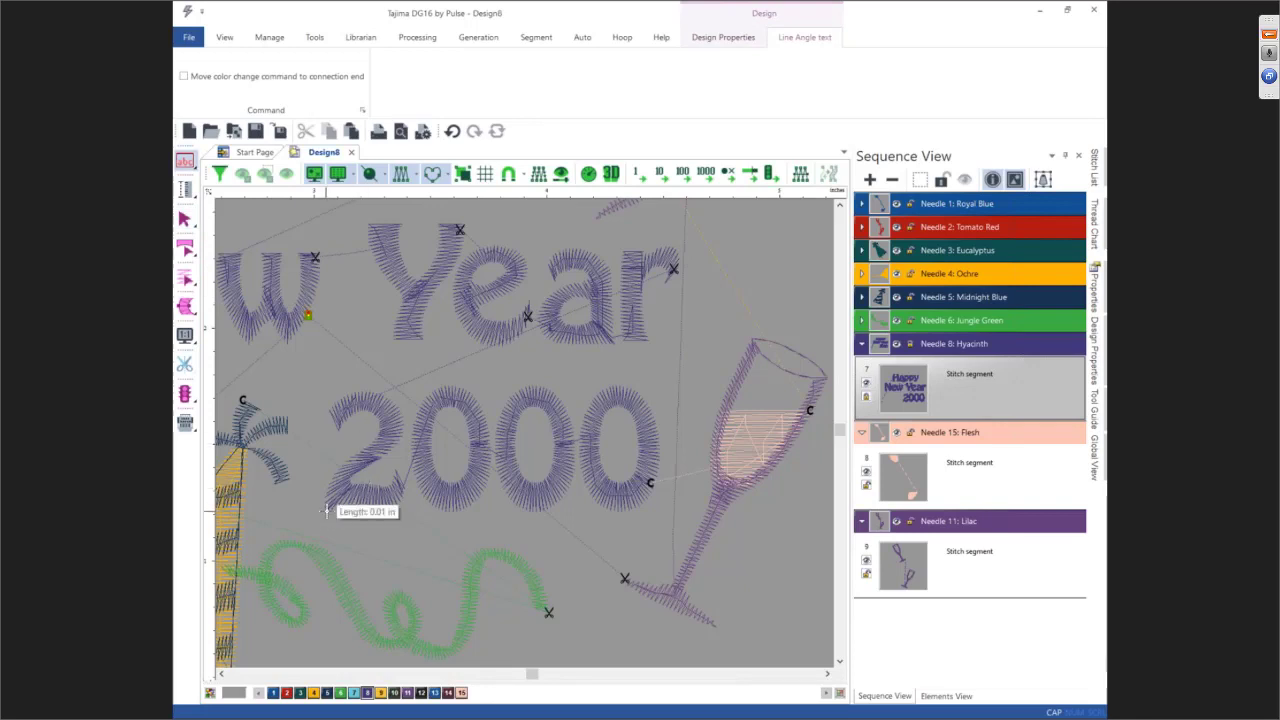
{"action": "left_click", "coordinate": [653, 511]}
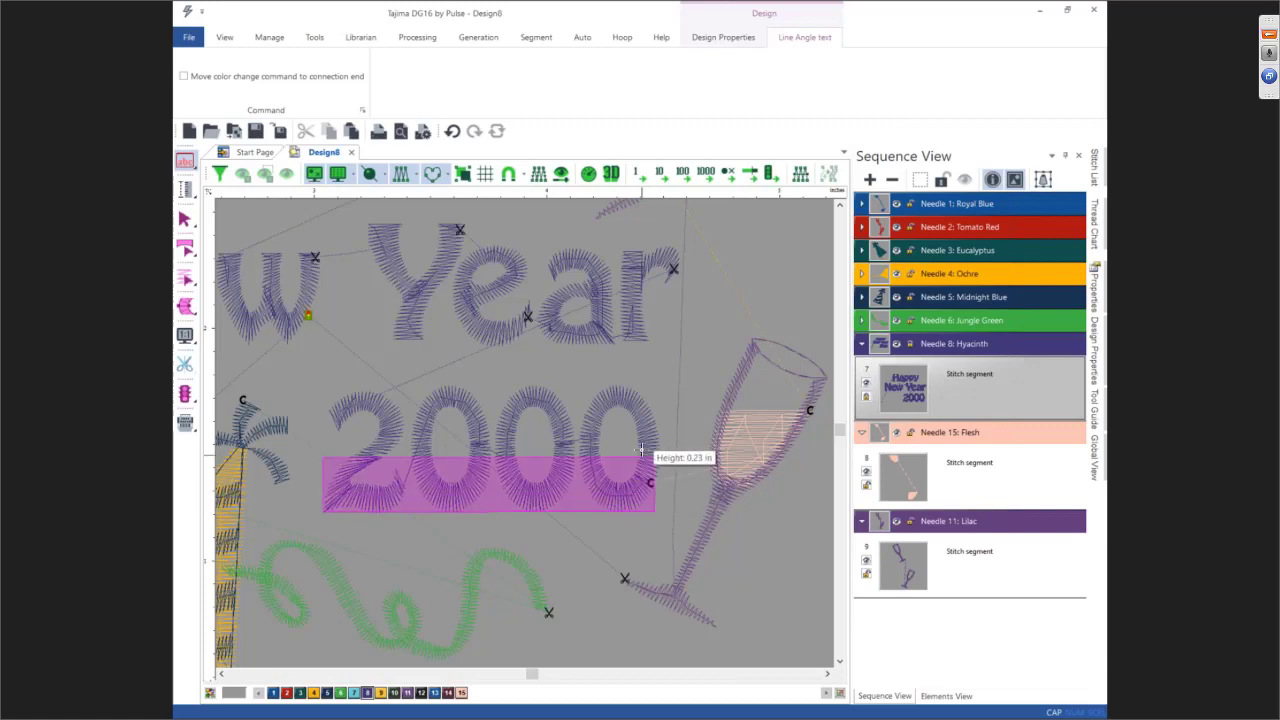
{"action": "left_click", "coordinate": [641, 390]}
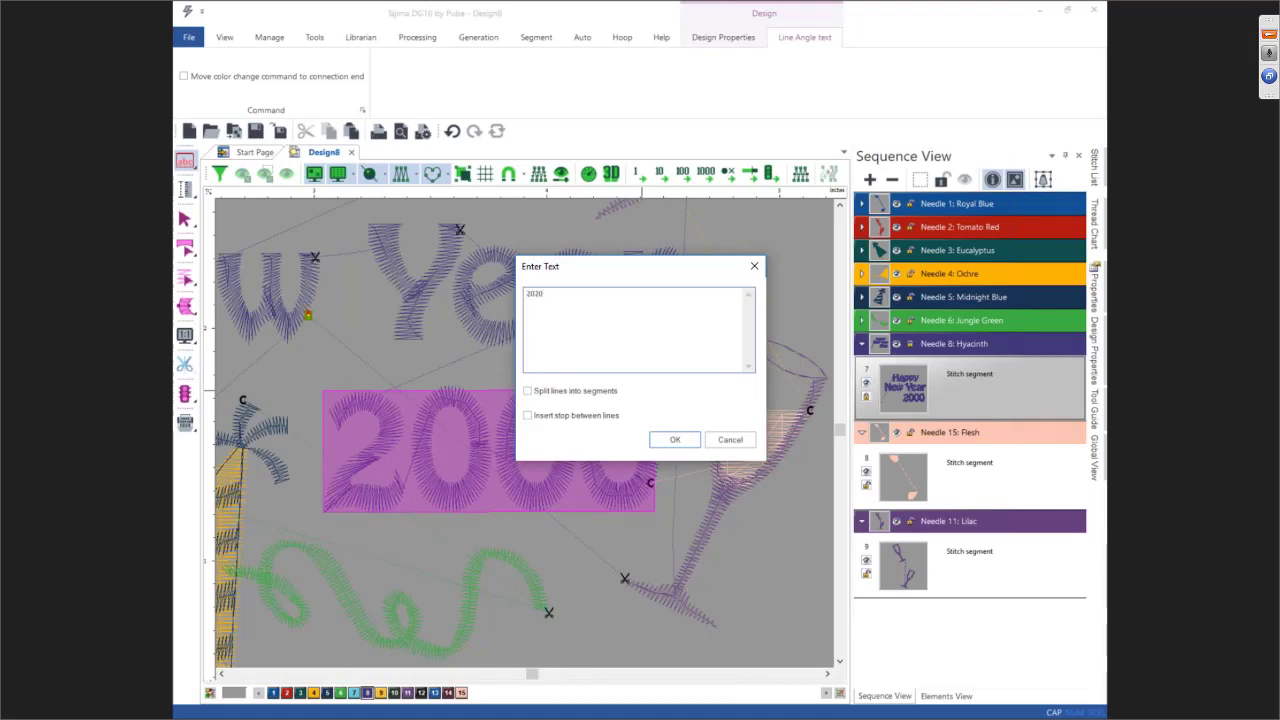
{"action": "left_click", "coordinate": [673, 438]}
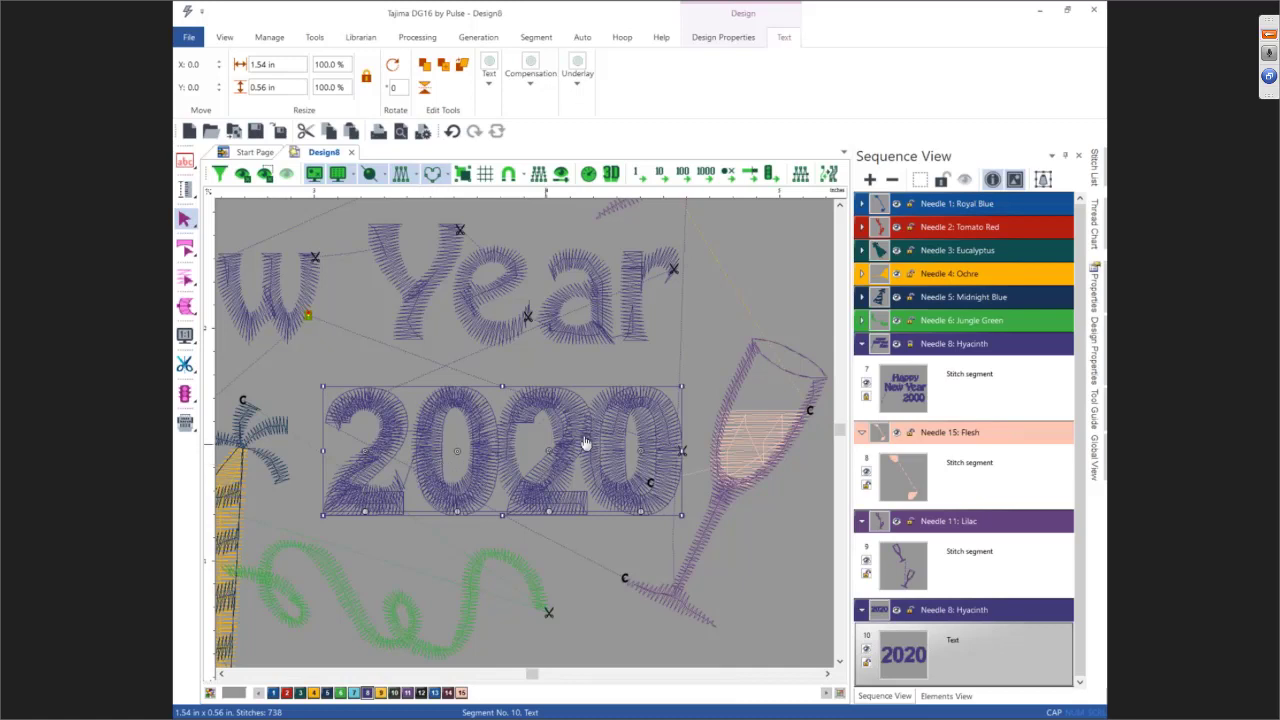
Change the font of the "2020" text to Hobo New
{"action": "left_click", "coordinate": [1096, 297]}
{"action": "left_click", "coordinate": [1035, 359]}
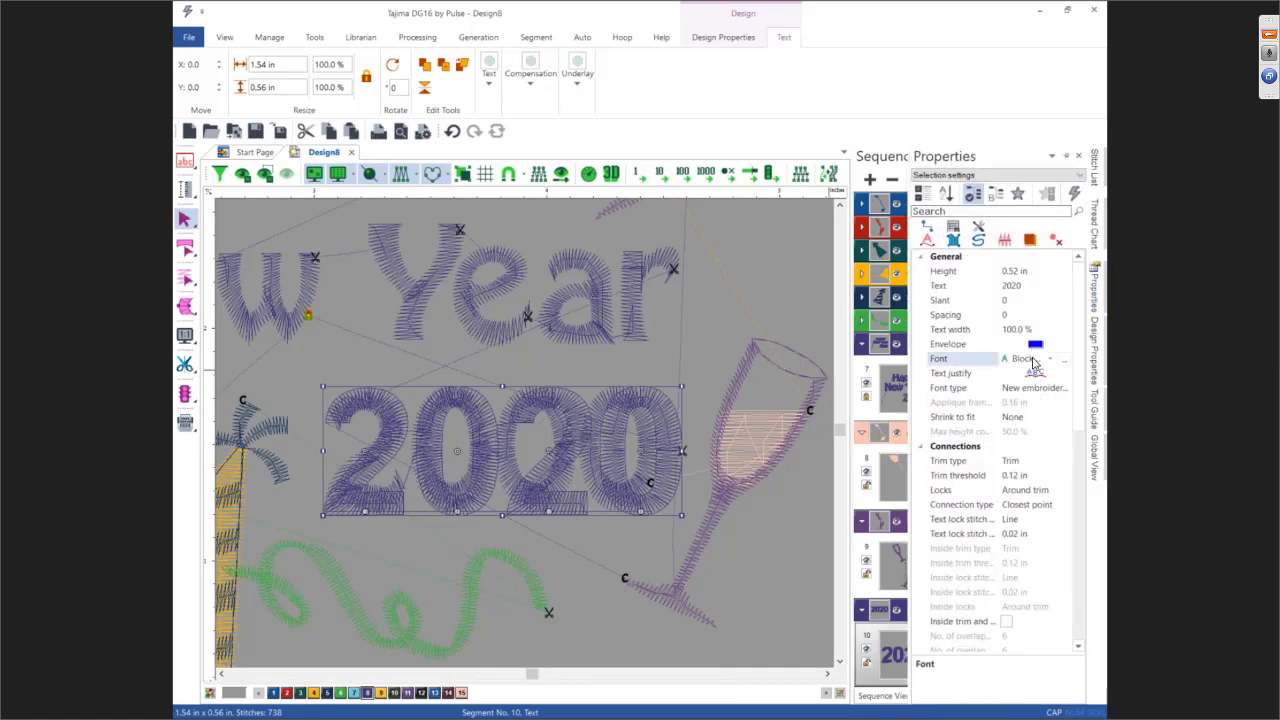
{"action": "left_click", "coordinate": [1050, 360]}
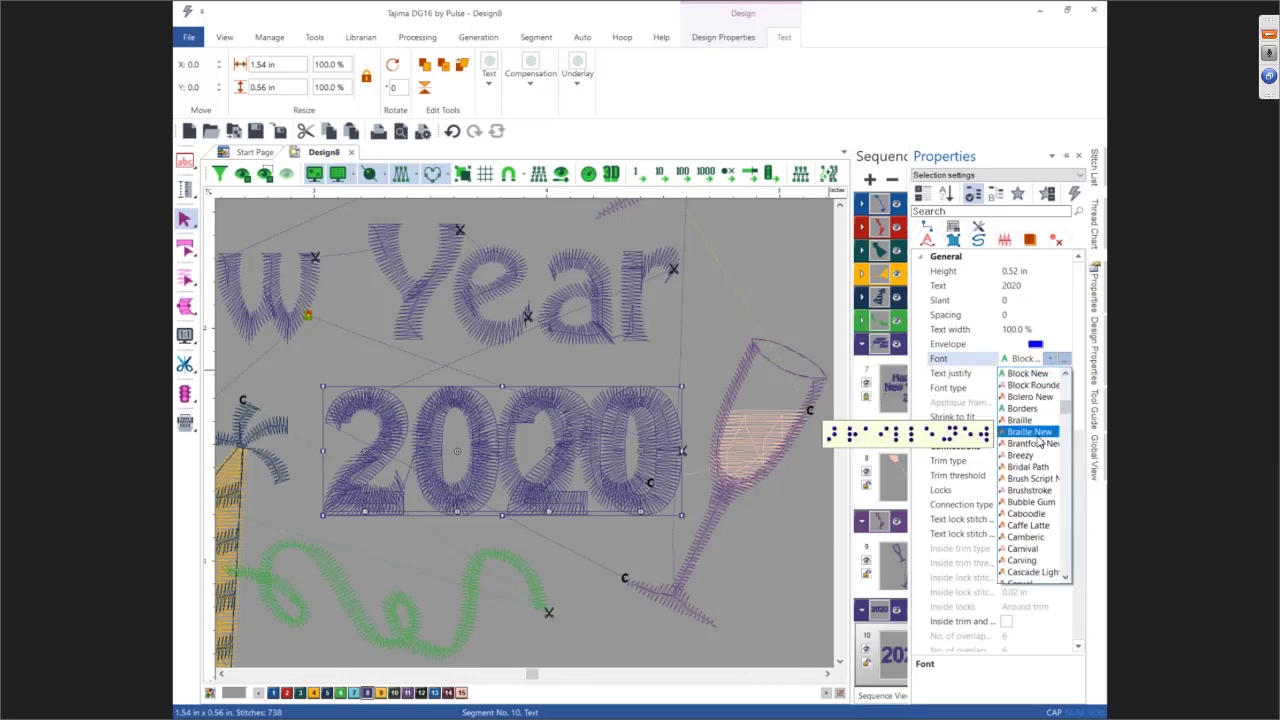
{"action": "left_click", "coordinate": [1036, 434]}
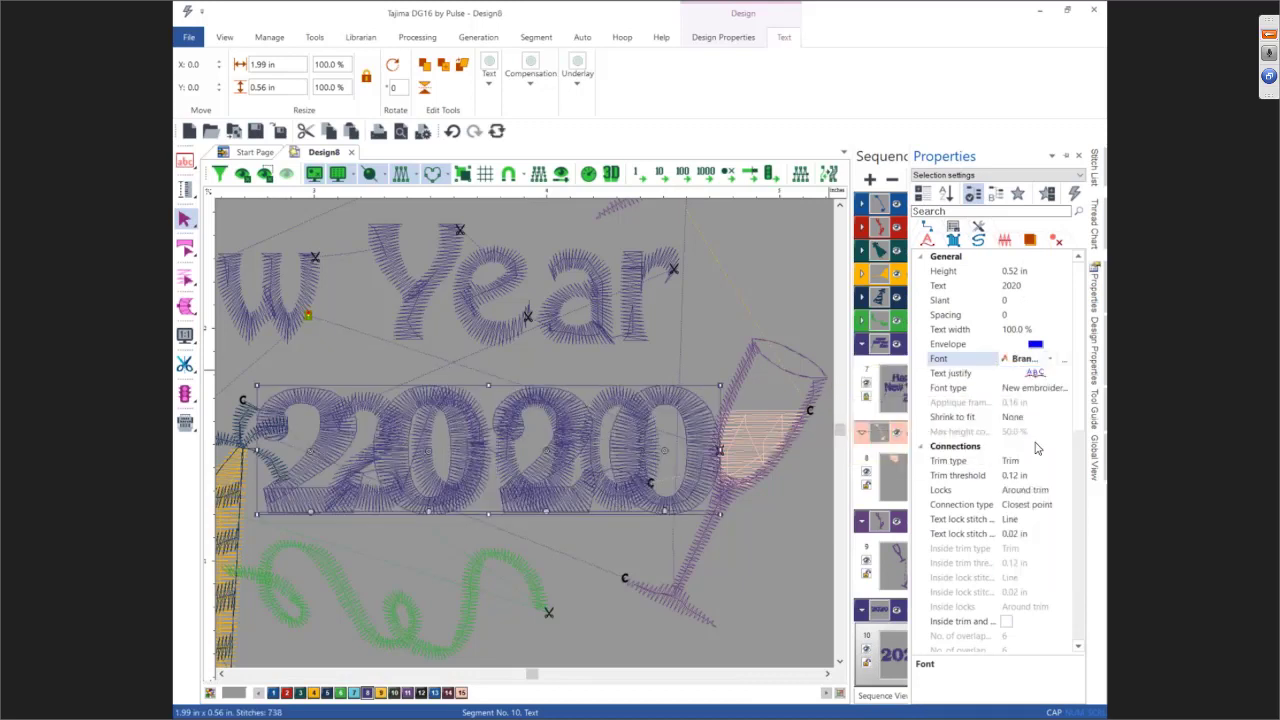
{"action": "left_click", "coordinate": [1050, 360]}
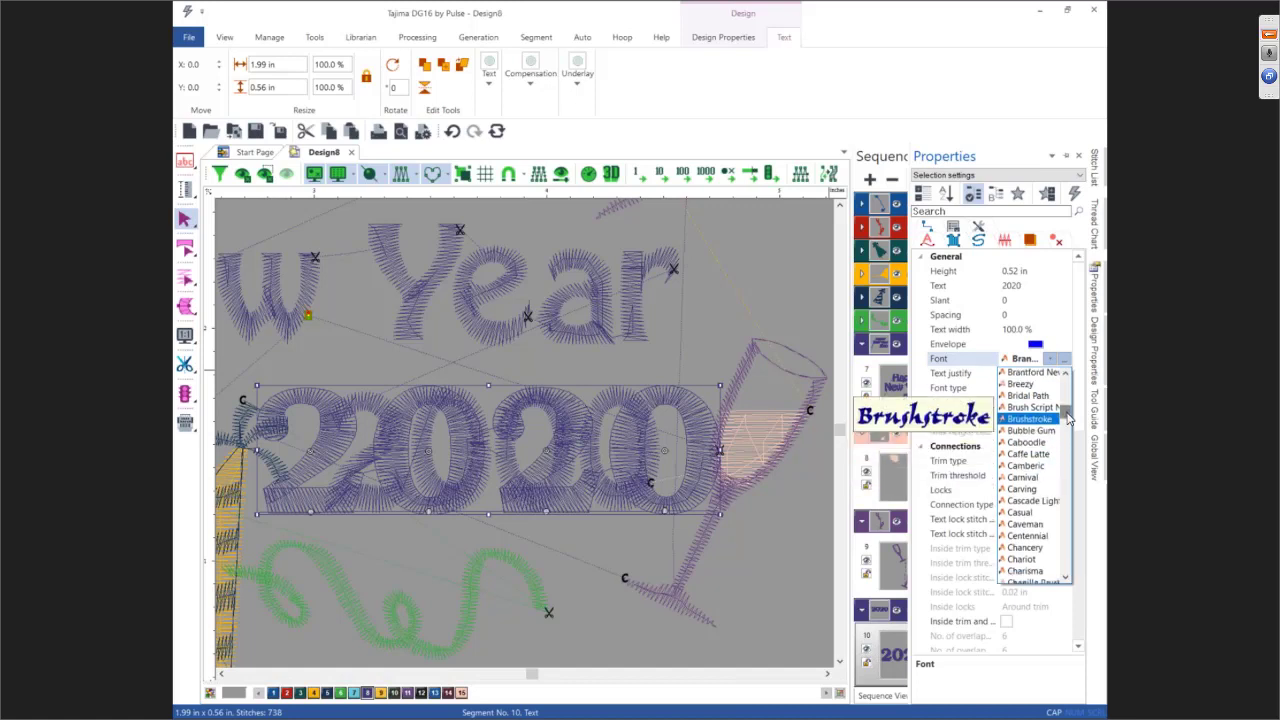
{"action": "left_click_drag", "start_coordinate": [1067, 418], "coordinate": [1067, 470]}
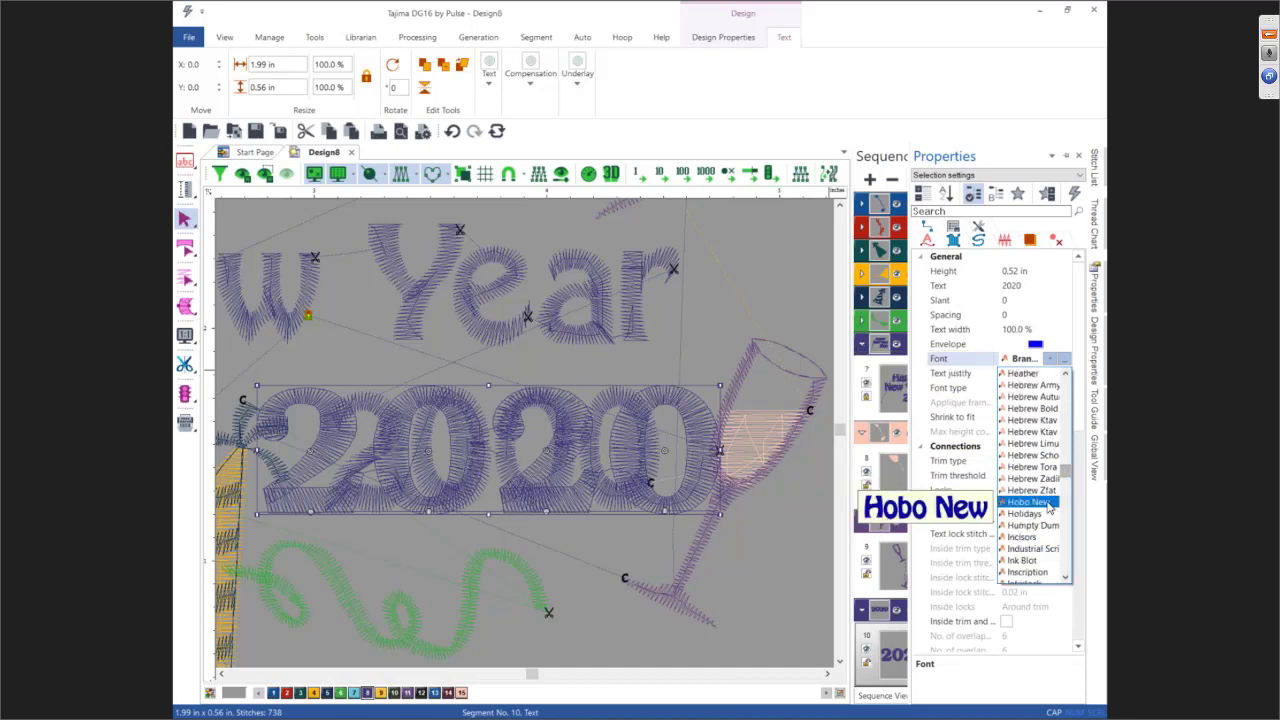
{"action": "left_click", "coordinate": [1047, 503]}
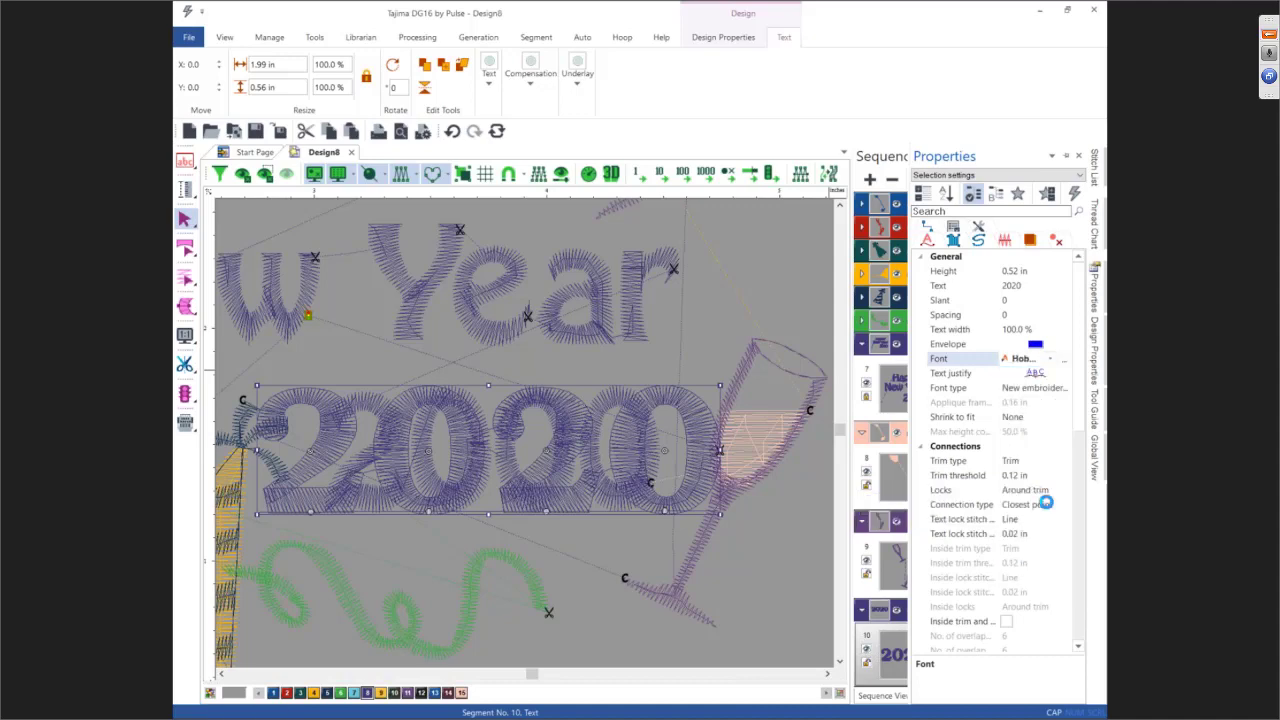
Move the "2020" text onto the stitched "2000" and shift its last three digits right to match the original digit spacing
{"action": "double_click", "coordinate": [441, 465]}
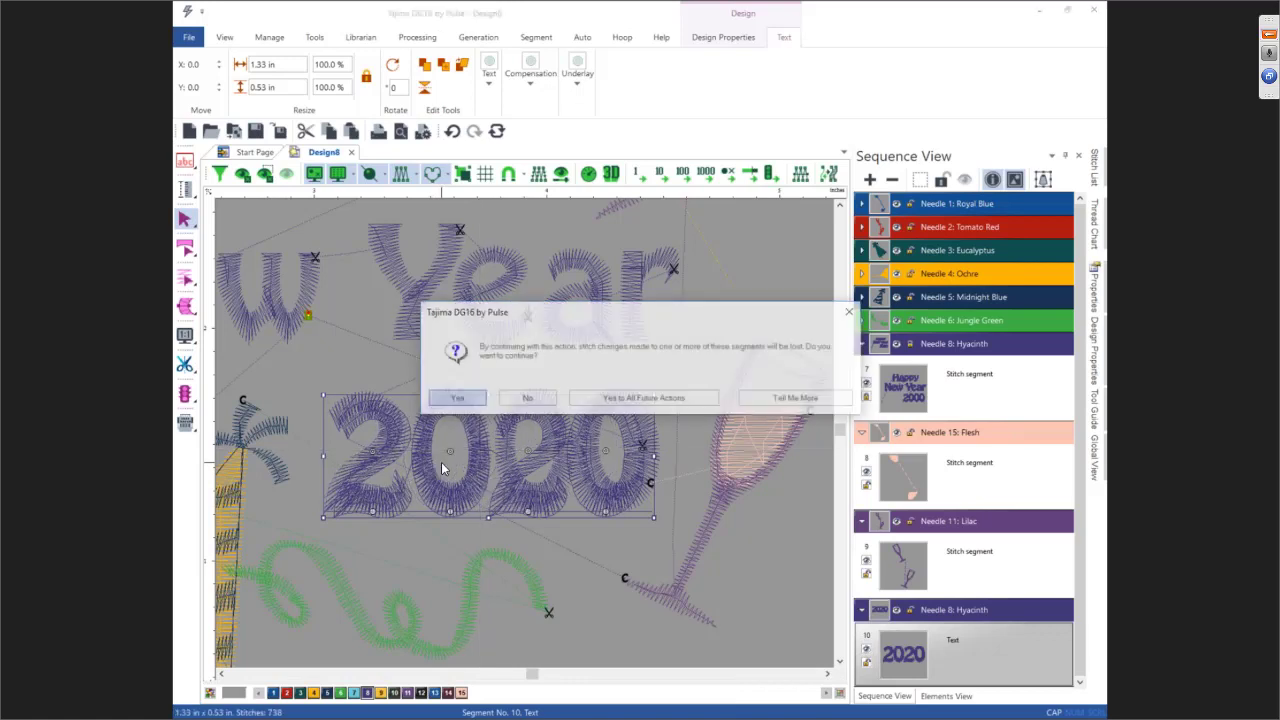
{"action": "left_click", "coordinate": [452, 401]}
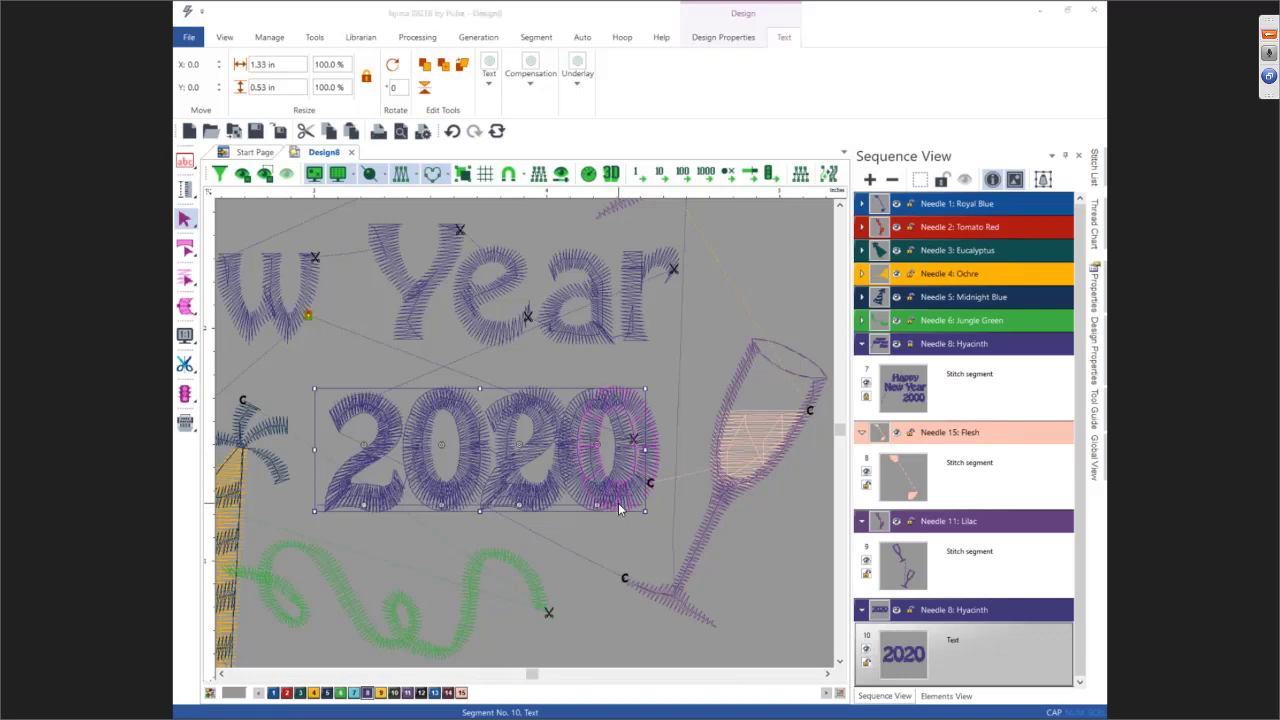
{"action": "double_click", "coordinate": [617, 508]}
{"action": "left_click", "coordinate": [455, 401]}
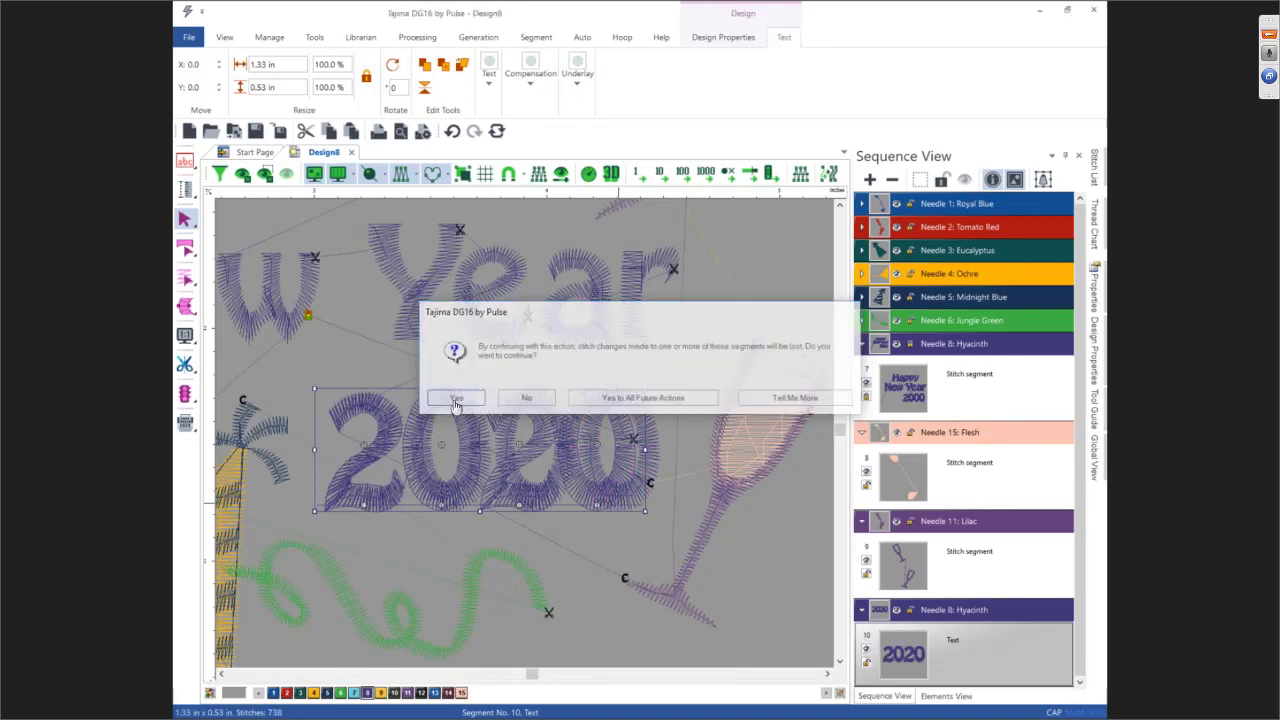
{"action": "left_click", "coordinate": [534, 511]}
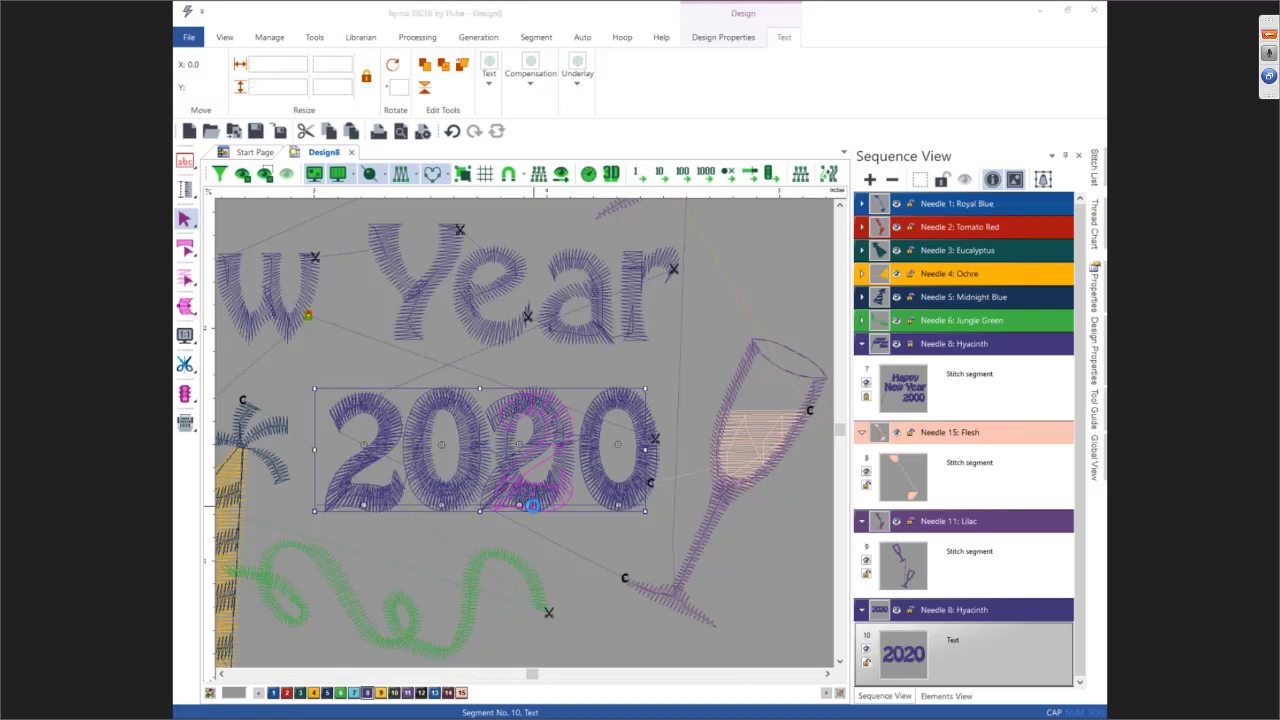
{"action": "left_click", "coordinate": [468, 403]}
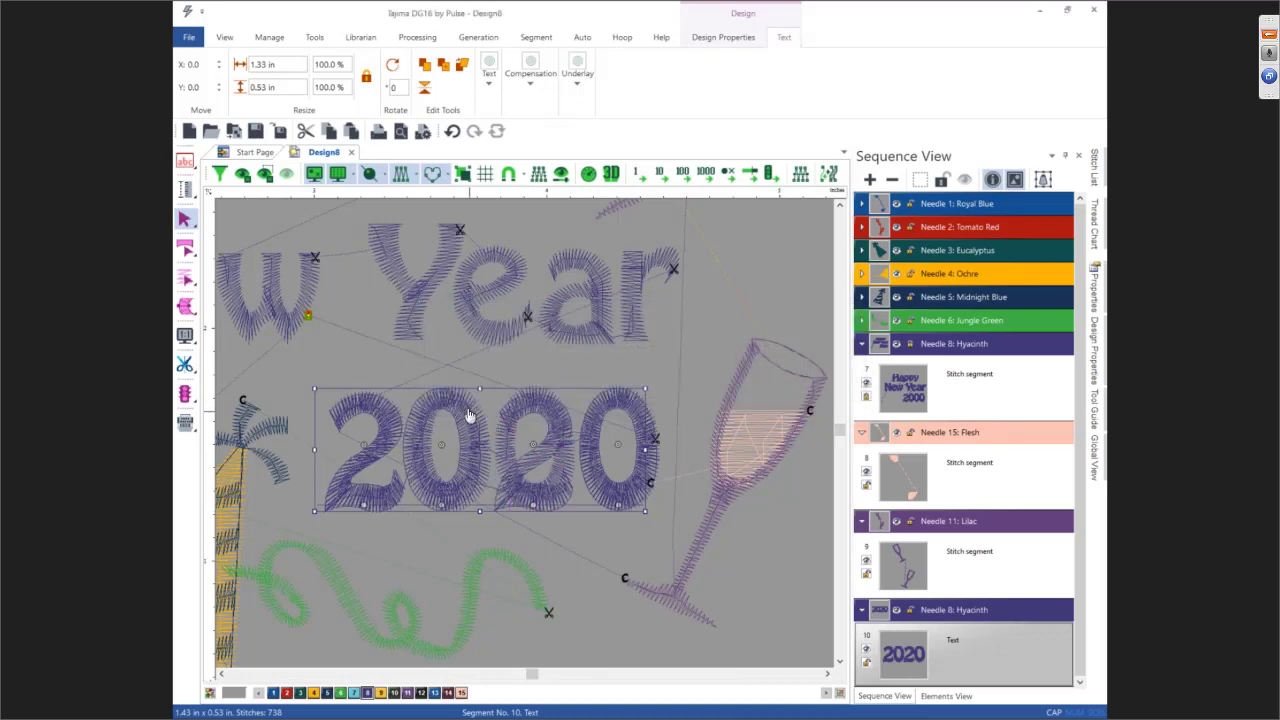
{"action": "left_click", "coordinate": [450, 500]}
{"action": "left_click", "coordinate": [452, 398]}
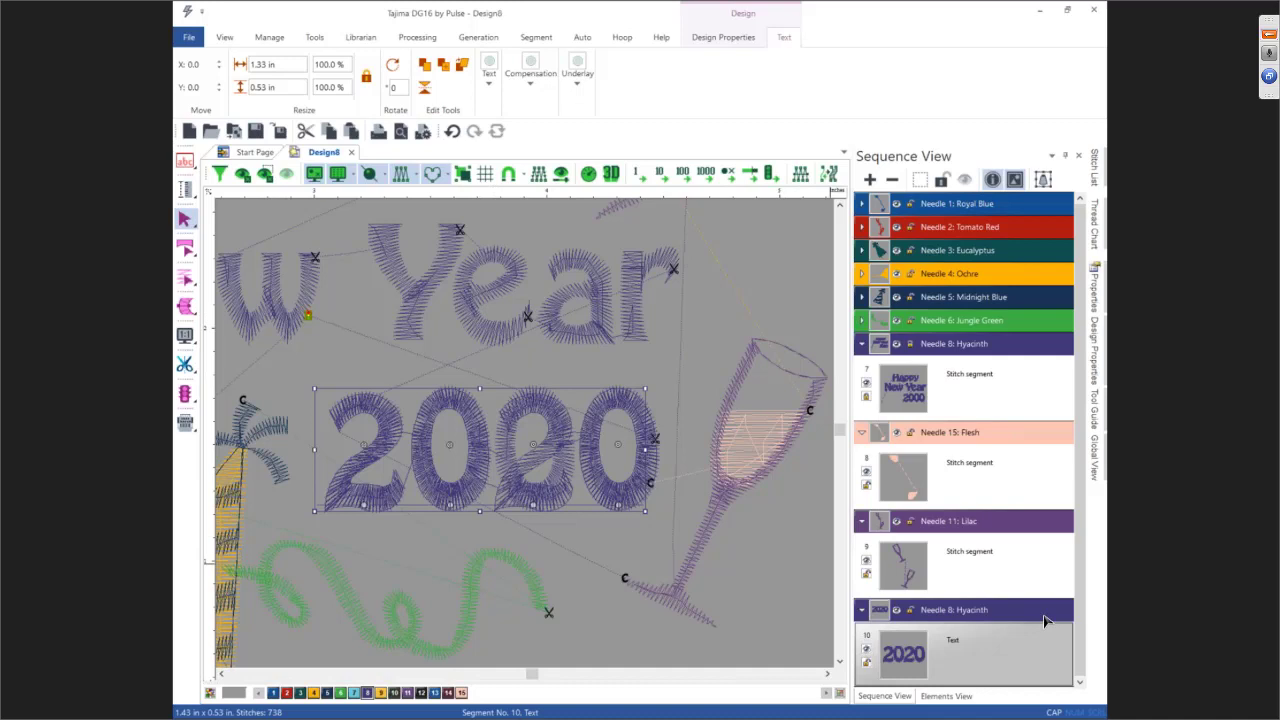
Reorder the "2020" text in the sequence to follow the "Happy New Year 2000" segment on Needle 8: Hyacinth, before Needle 15: Flesh
{"action": "left_click_drag", "start_coordinate": [1043, 621], "coordinate": [855, 460]}
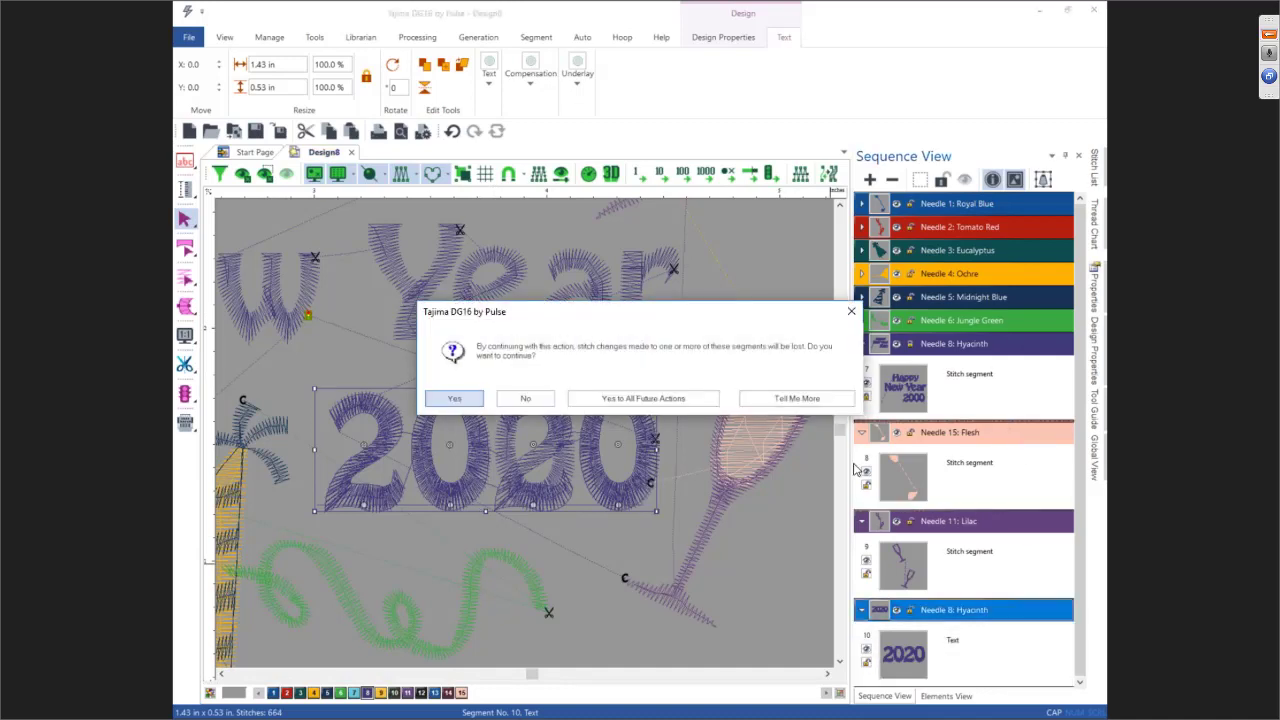
{"action": "left_click", "coordinate": [453, 399]}
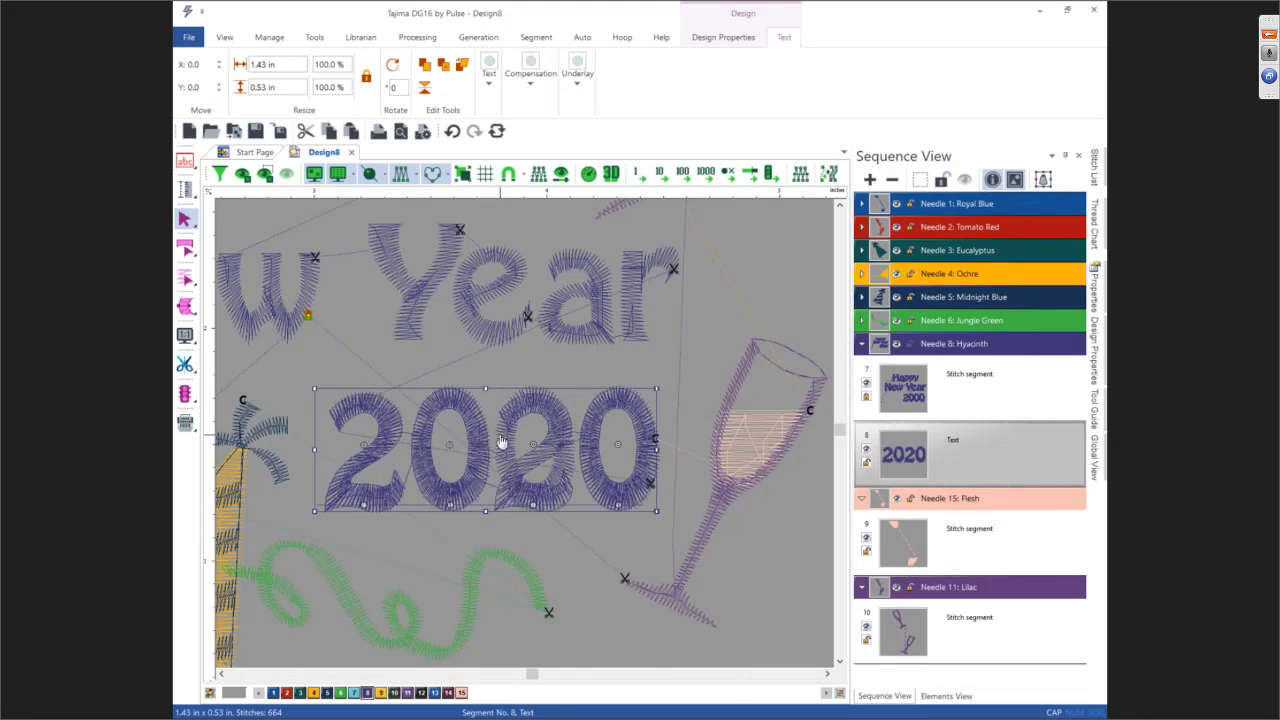
Hide the "2020" text segment and delete the stitches of the old "2000" lettering
{"action": "left_click", "coordinate": [867, 451]}
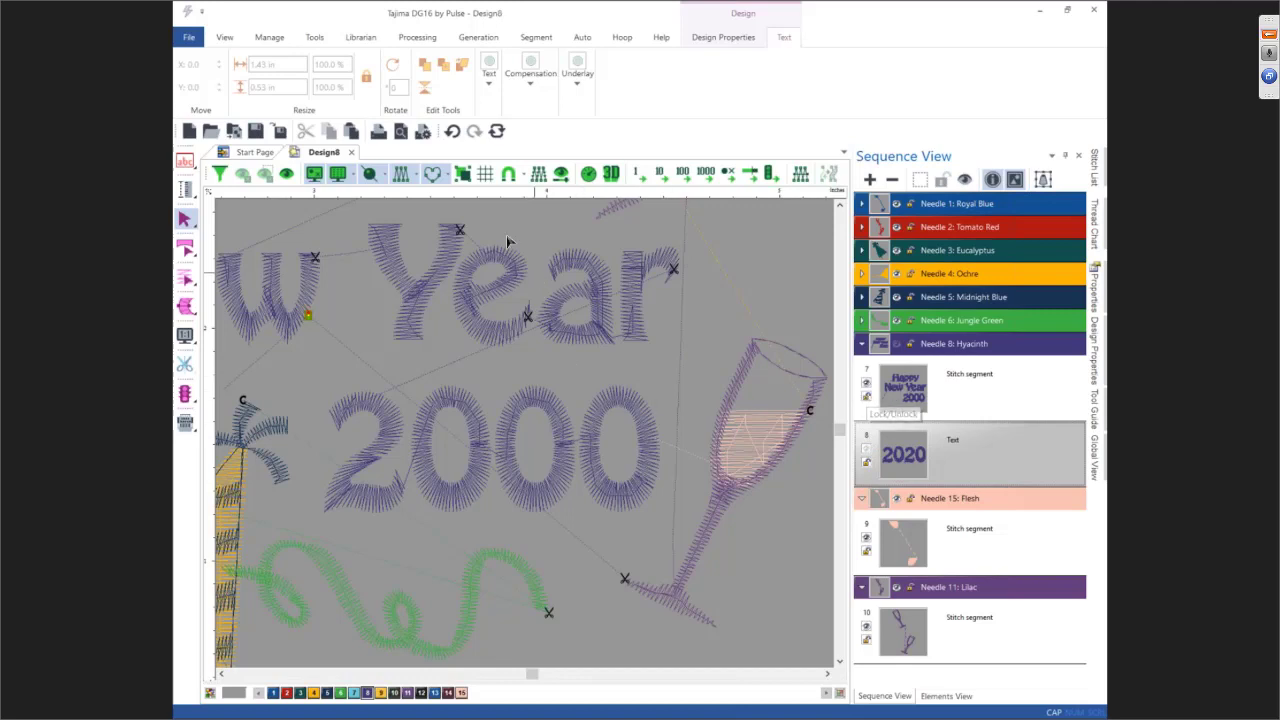
{"action": "left_click", "coordinate": [183, 283]}
{"action": "left_click", "coordinate": [243, 282]}
{"action": "left_click_drag", "start_coordinate": [308, 372], "coordinate": [673, 523]}
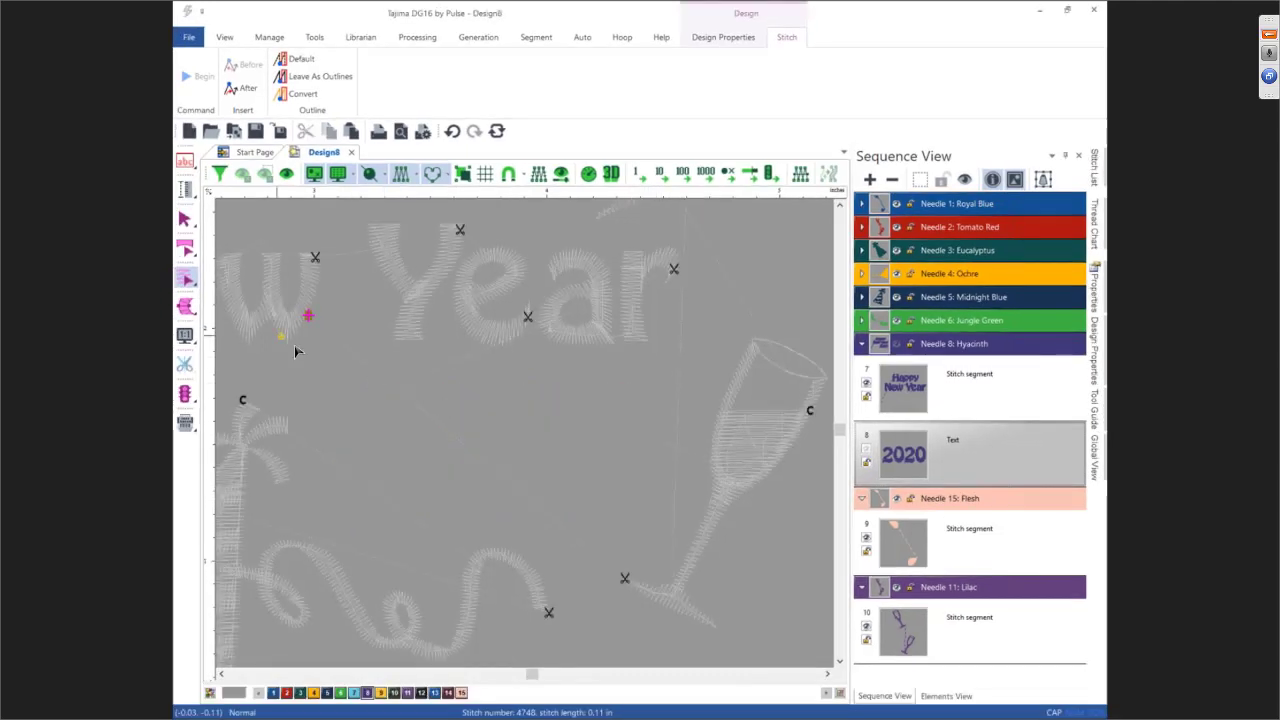
{"action": "left_click", "coordinate": [185, 221]}
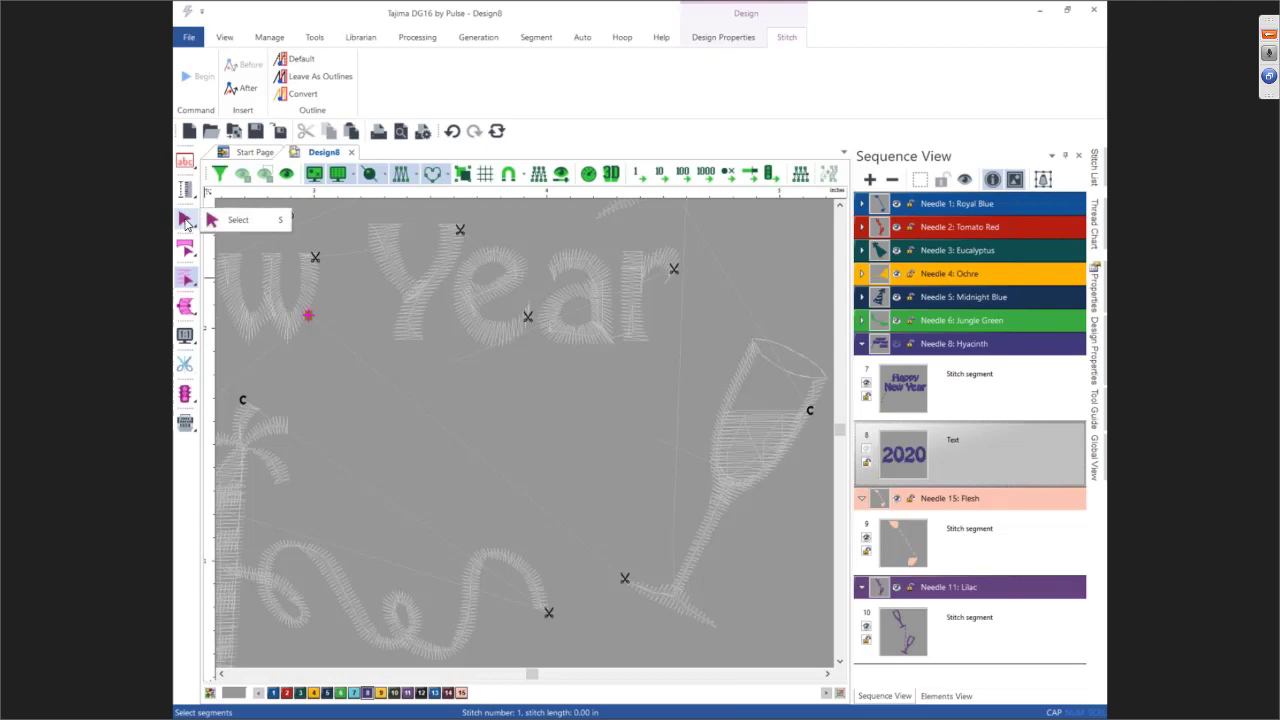
{"action": "left_click", "coordinate": [220, 224]}
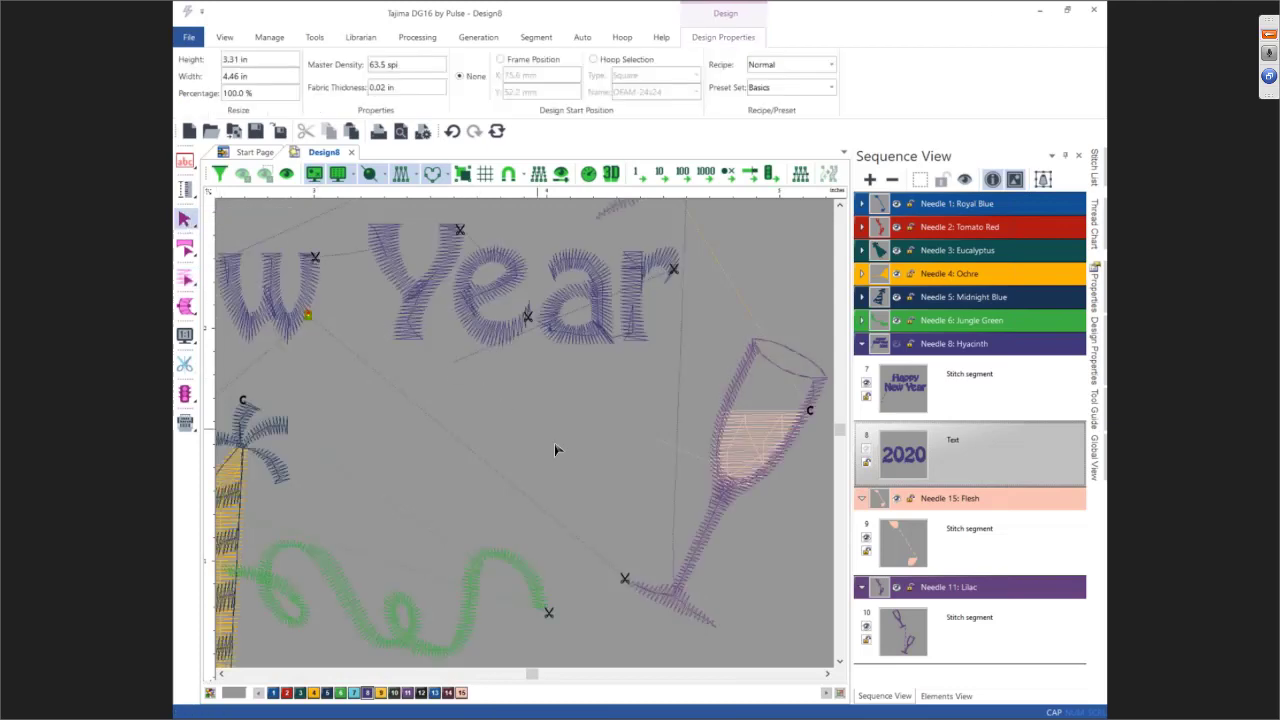
Show the "2020" text segment again, deselect it and fit the whole design in view
{"action": "left_click", "coordinate": [868, 453]}
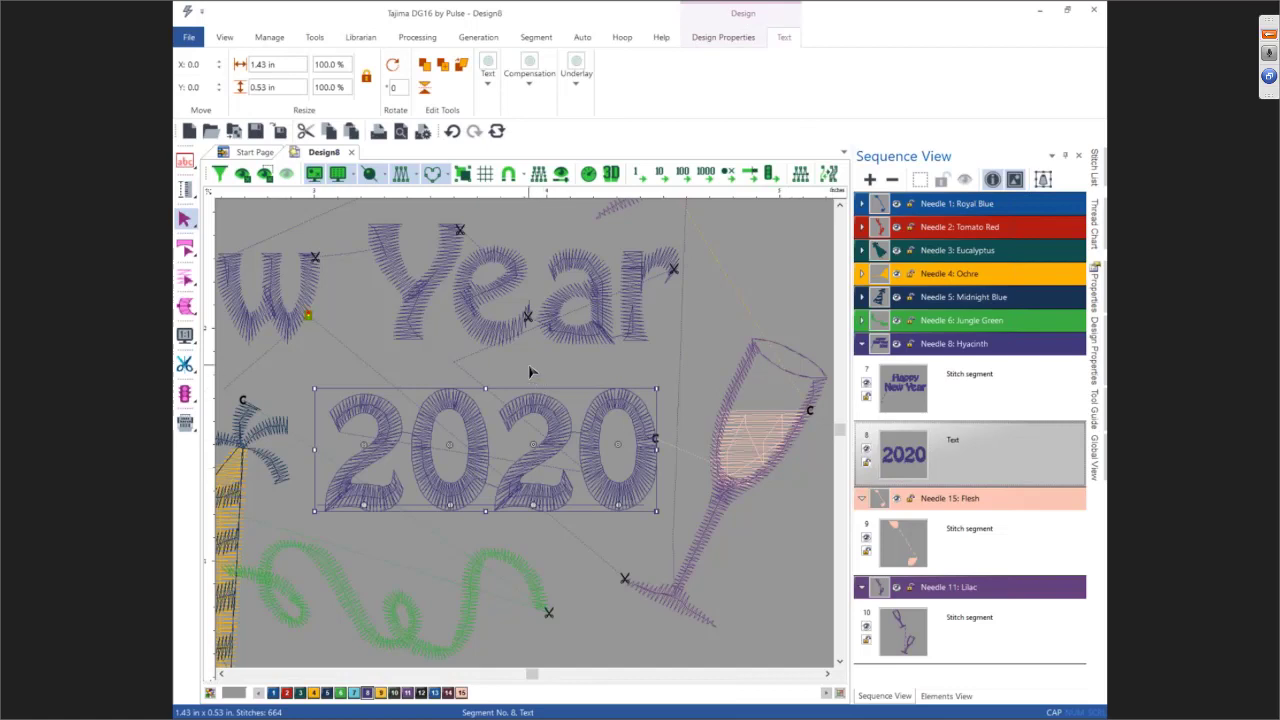
{"action": "left_click", "coordinate": [530, 372]}
{"action": "key", "text": "ctrl+0"}
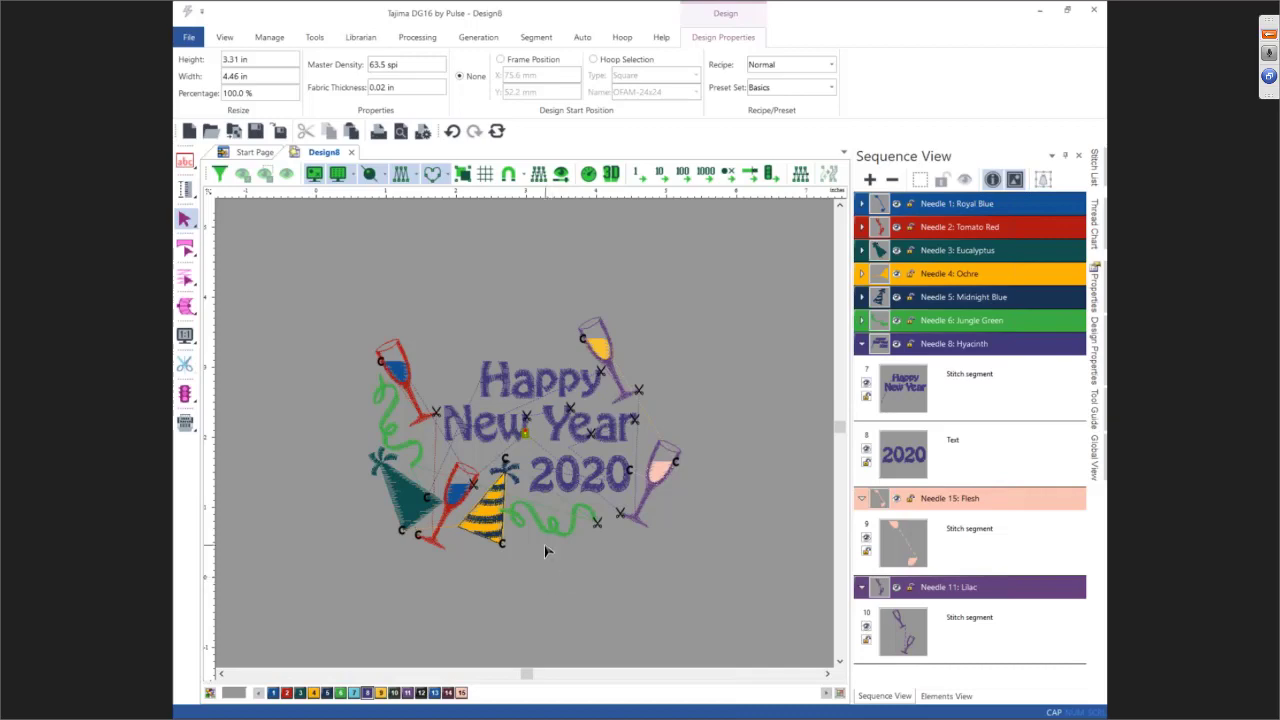
Try to widen the green streamer beneath "2020" by moving single stitch points outward, and undo the moves
{"action": "scroll", "coordinate": [545, 547], "scroll_direction": "up", "scroll_amount": 3}
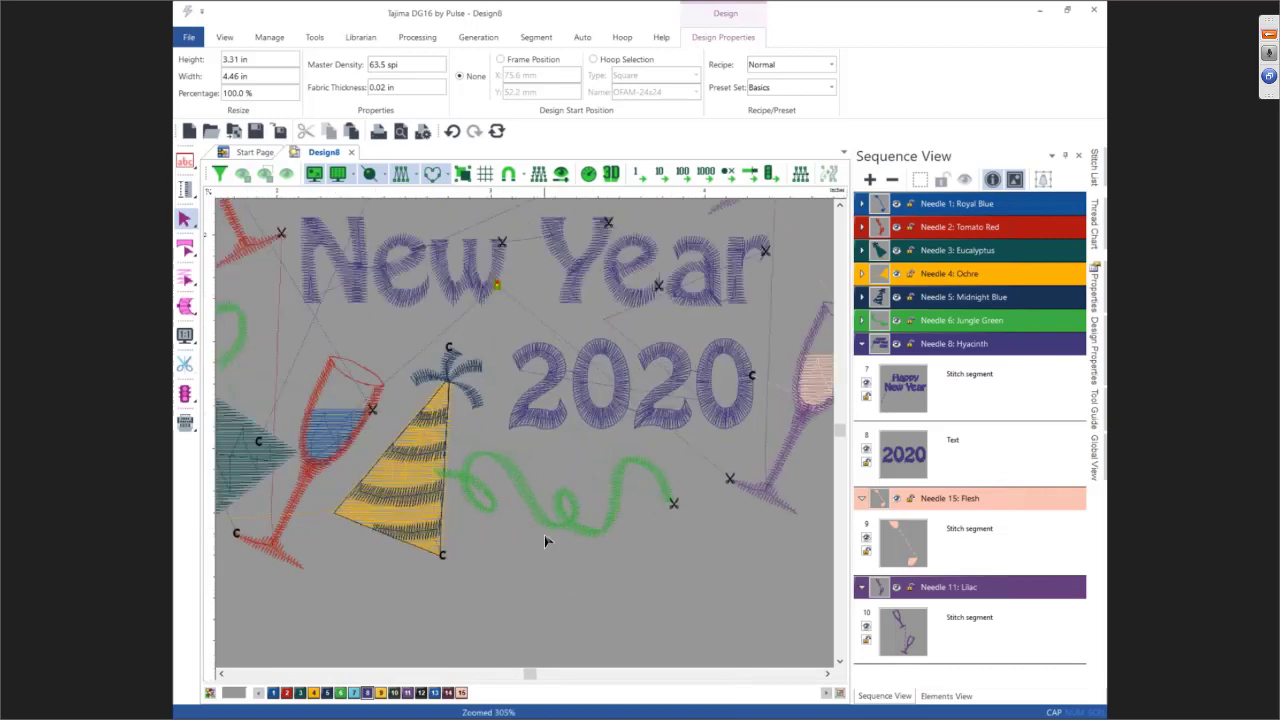
{"action": "scroll", "coordinate": [547, 540], "scroll_direction": "up", "scroll_amount": 2}
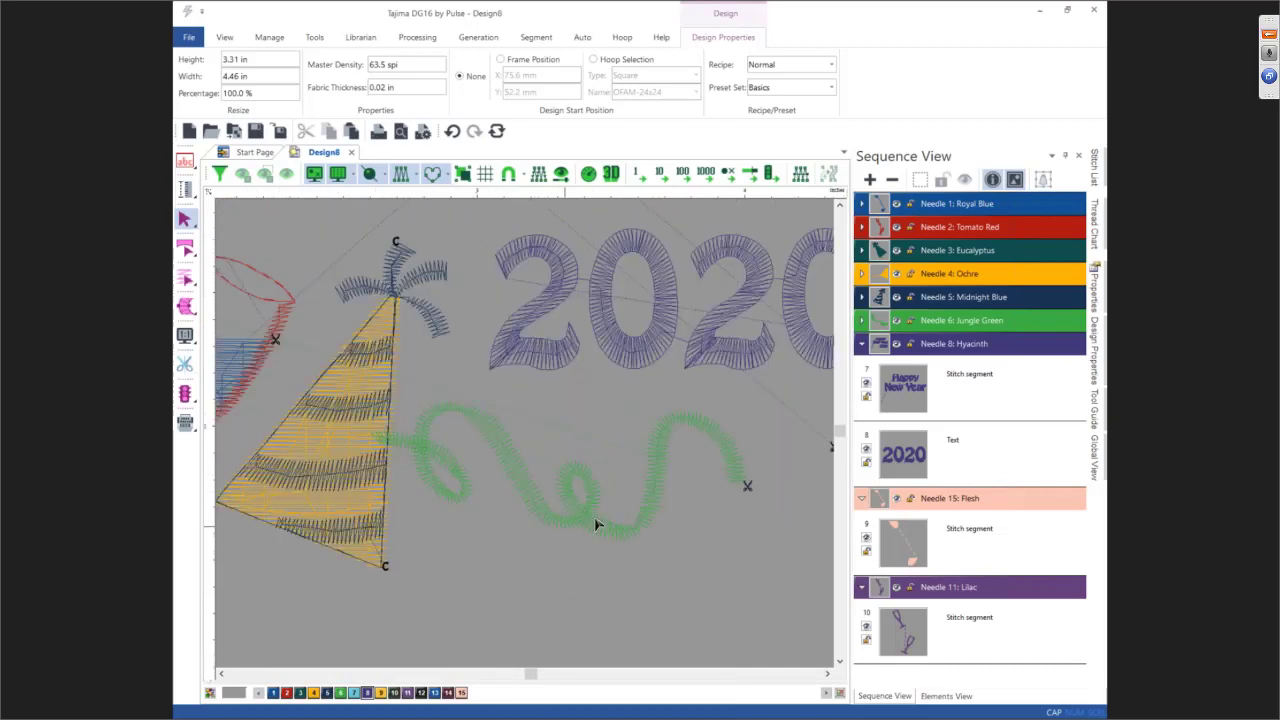
{"action": "left_click", "coordinate": [185, 278]}
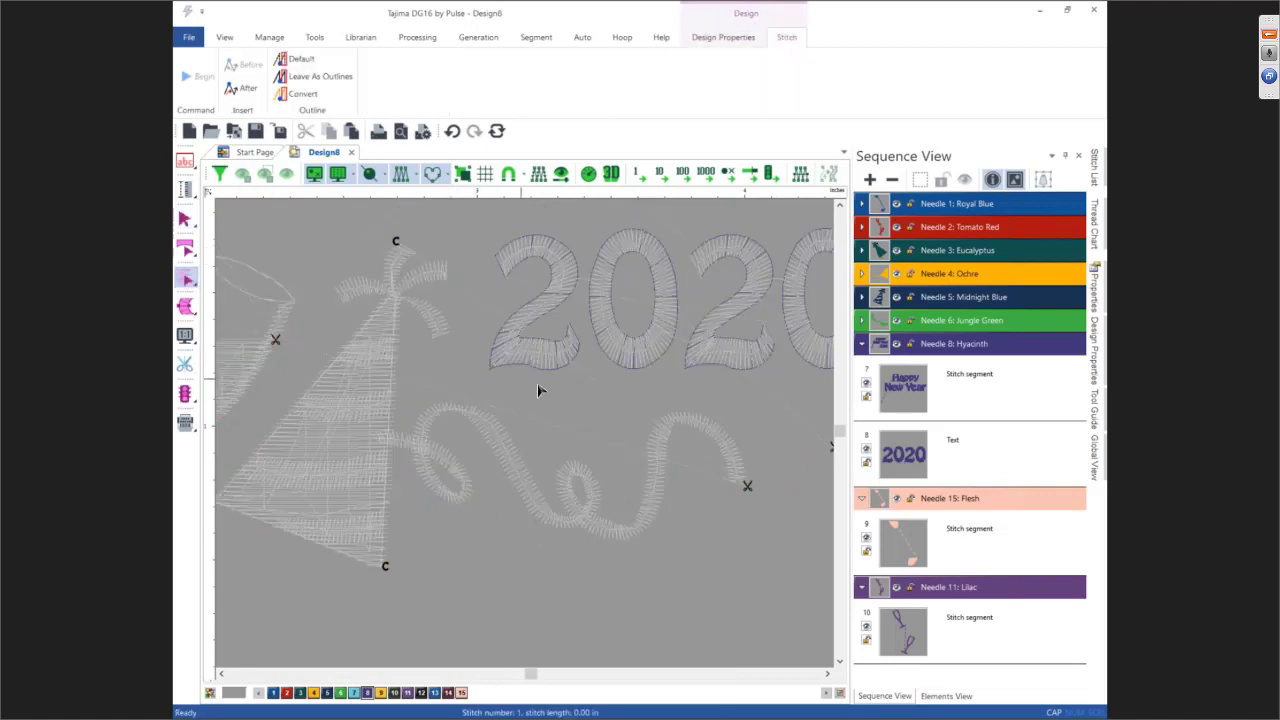
{"action": "left_click", "coordinate": [680, 412]}
{"action": "key", "text": "Up"}
{"action": "key", "text": "Up"}
{"action": "key", "text": "Up"}
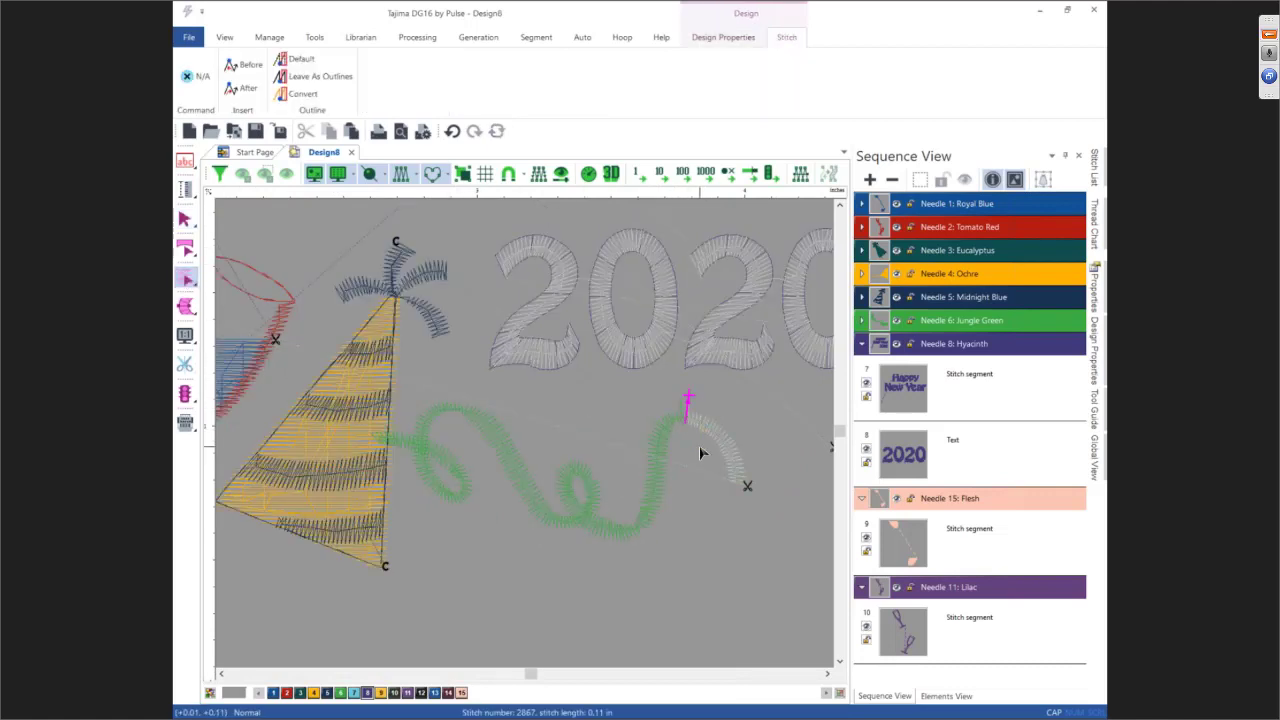
{"action": "left_click", "coordinate": [688, 430]}
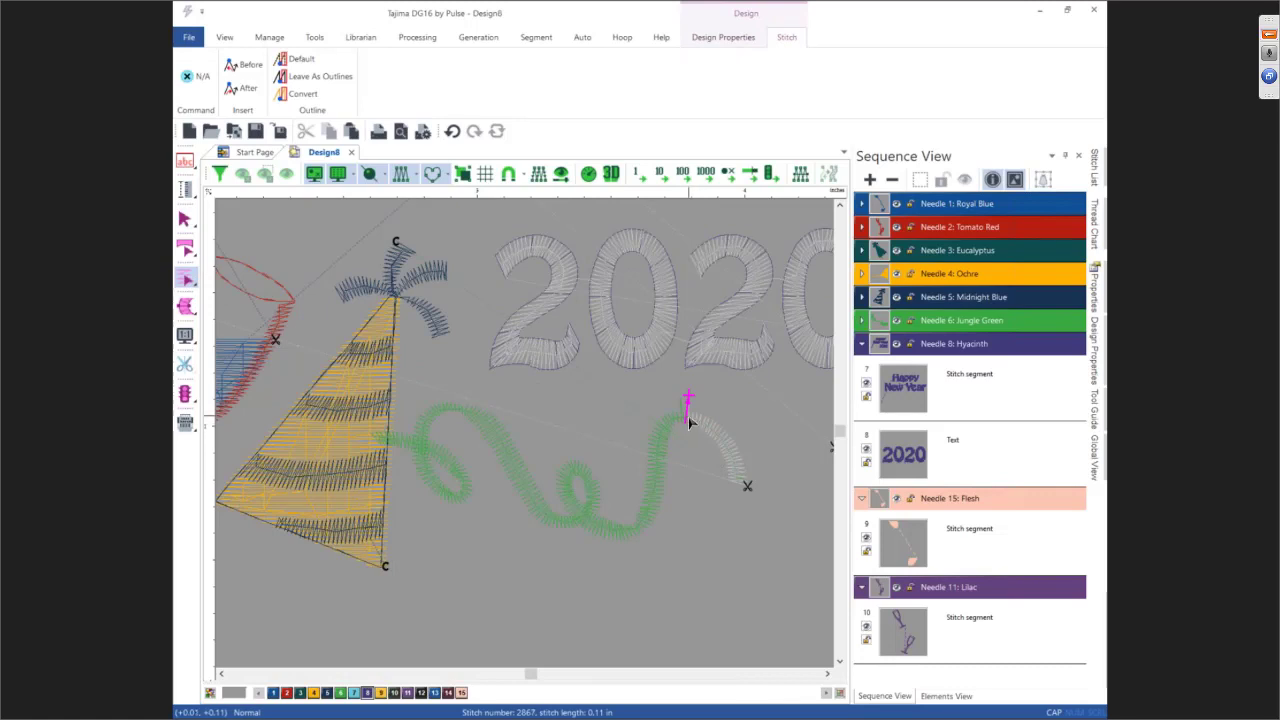
{"action": "key", "text": "ctrl+z"}
{"action": "key", "text": "ctrl+z"}
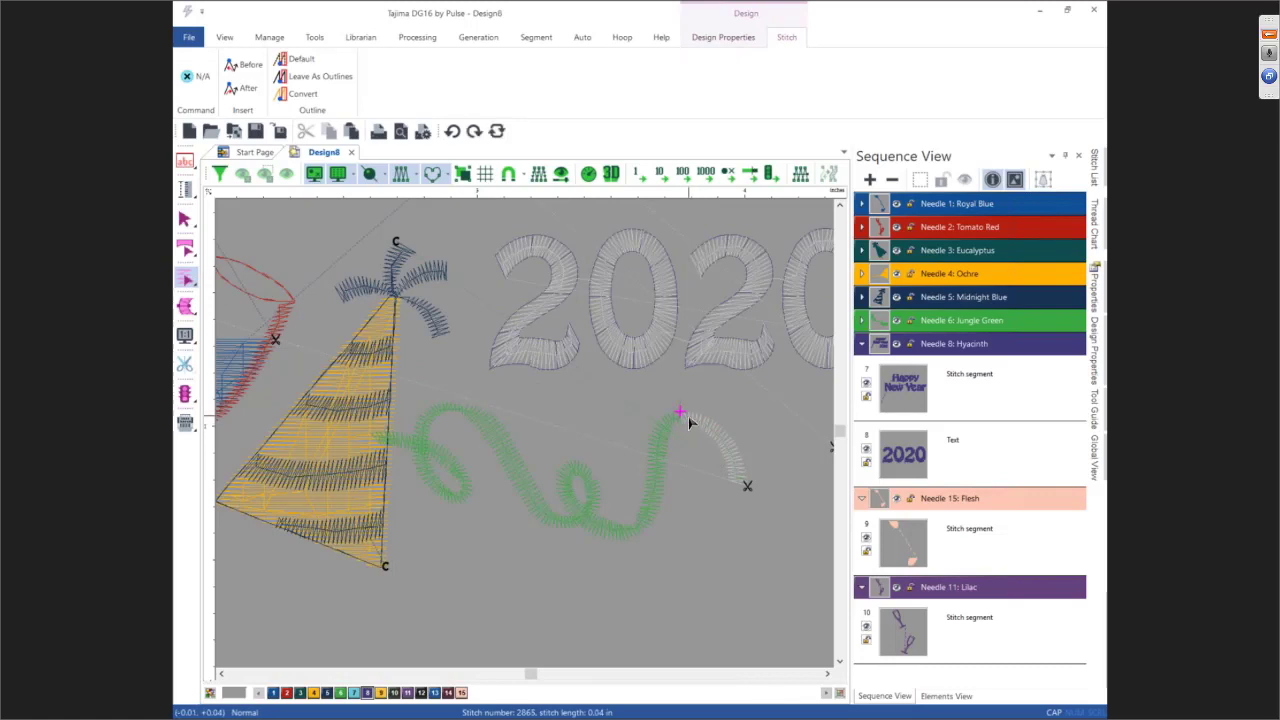
Select the green streamer stitch segment on Needle 6: Jungle Green and convert it to outline segments
{"action": "key", "text": "Escape"}
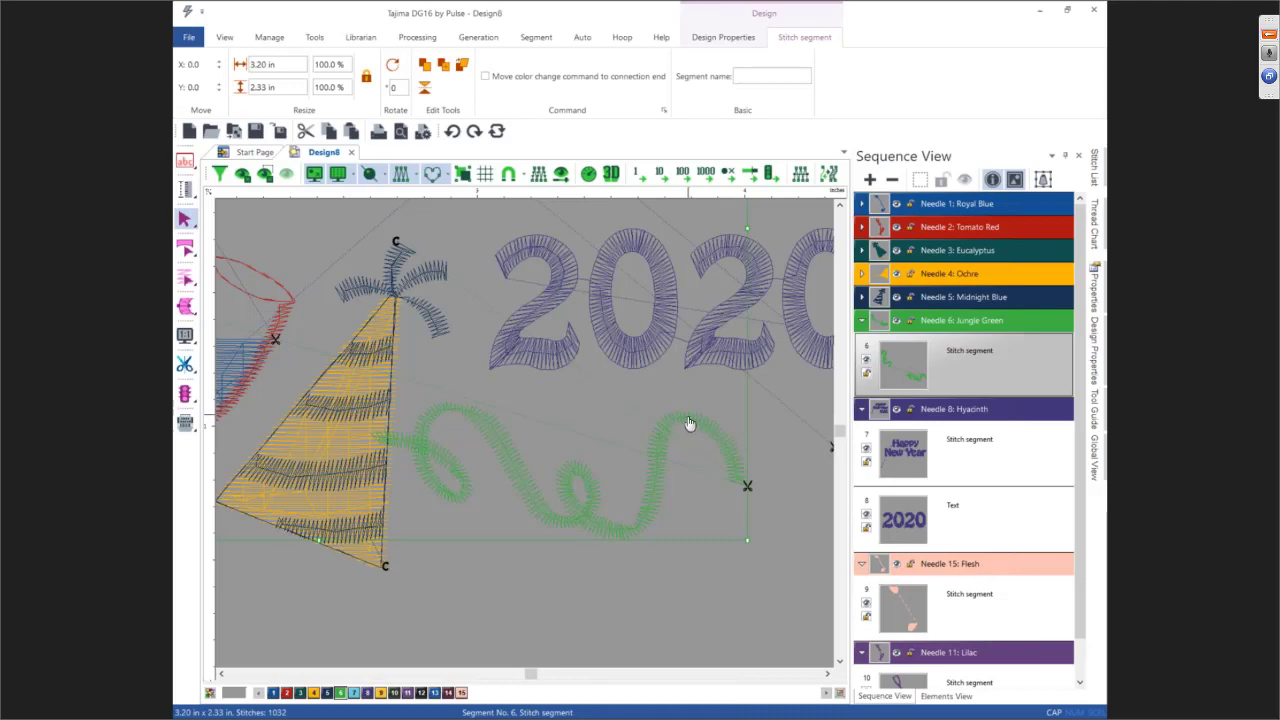
{"action": "scroll", "coordinate": [652, 400], "scroll_direction": "down", "scroll_amount": 1}
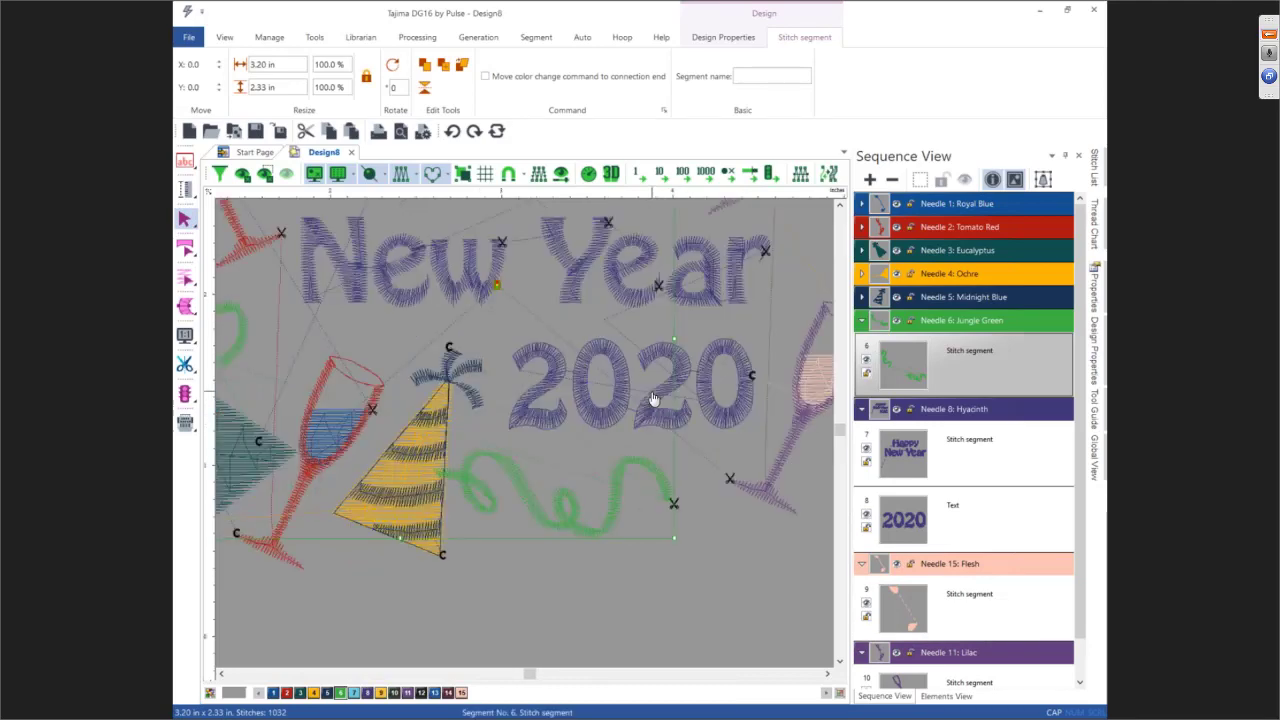
{"action": "scroll", "coordinate": [652, 400], "scroll_direction": "down", "scroll_amount": 1}
{"action": "scroll", "coordinate": [652, 400], "scroll_direction": "down", "scroll_amount": 1}
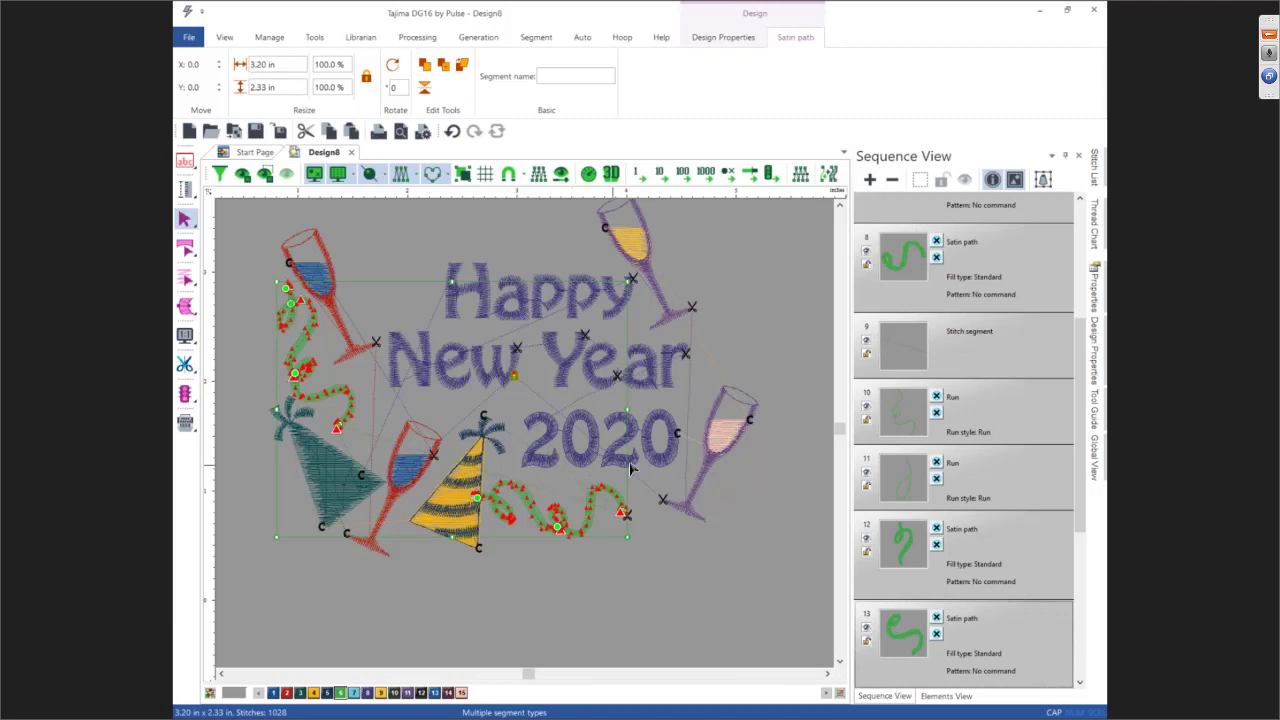
Set the pull compensation of the green streamer satin paths to Absolute, enter a compensation amount and deselect them
{"action": "mouse_move", "coordinate": [1103, 293]}
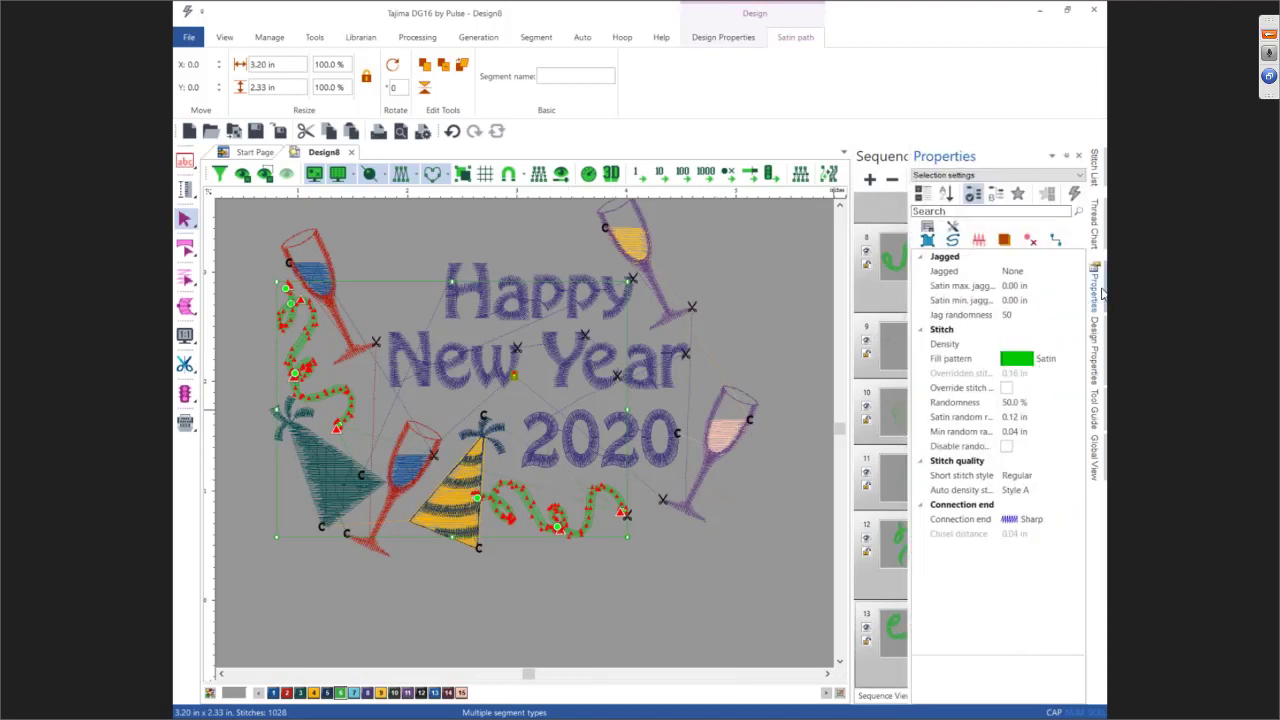
{"action": "left_click", "coordinate": [979, 241]}
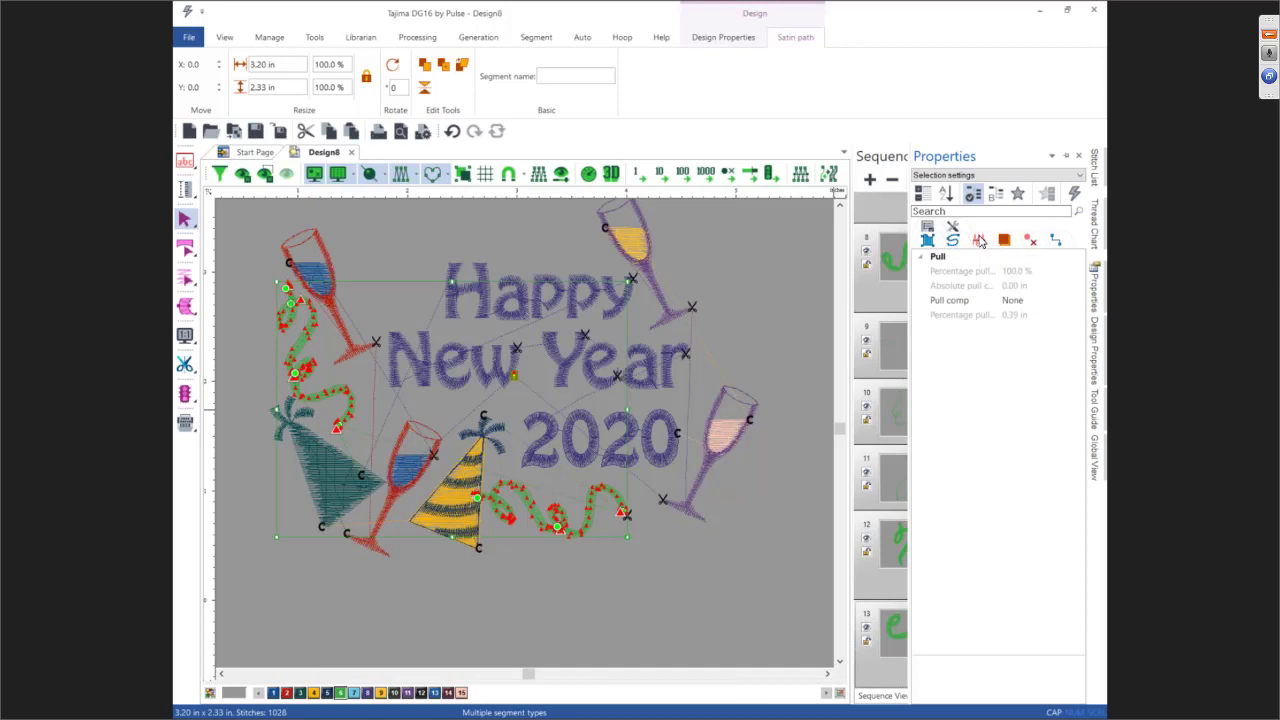
{"action": "left_click", "coordinate": [1013, 302]}
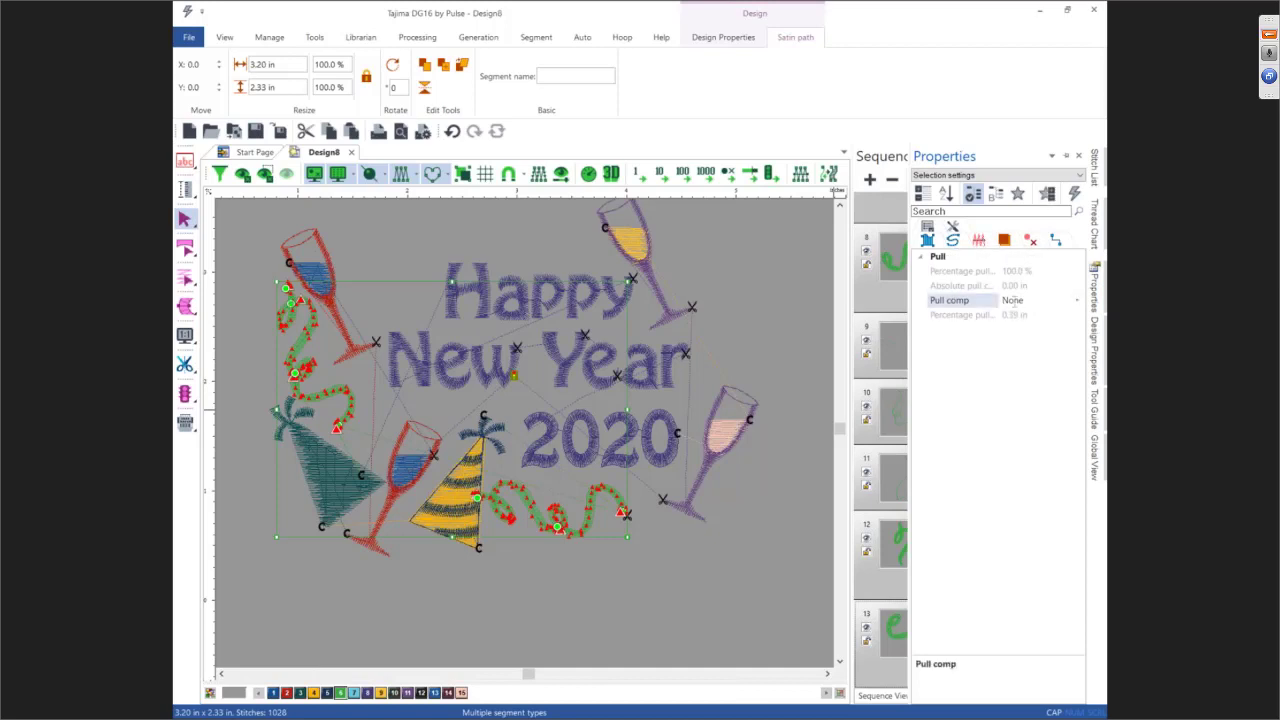
{"action": "left_click", "coordinate": [1076, 301]}
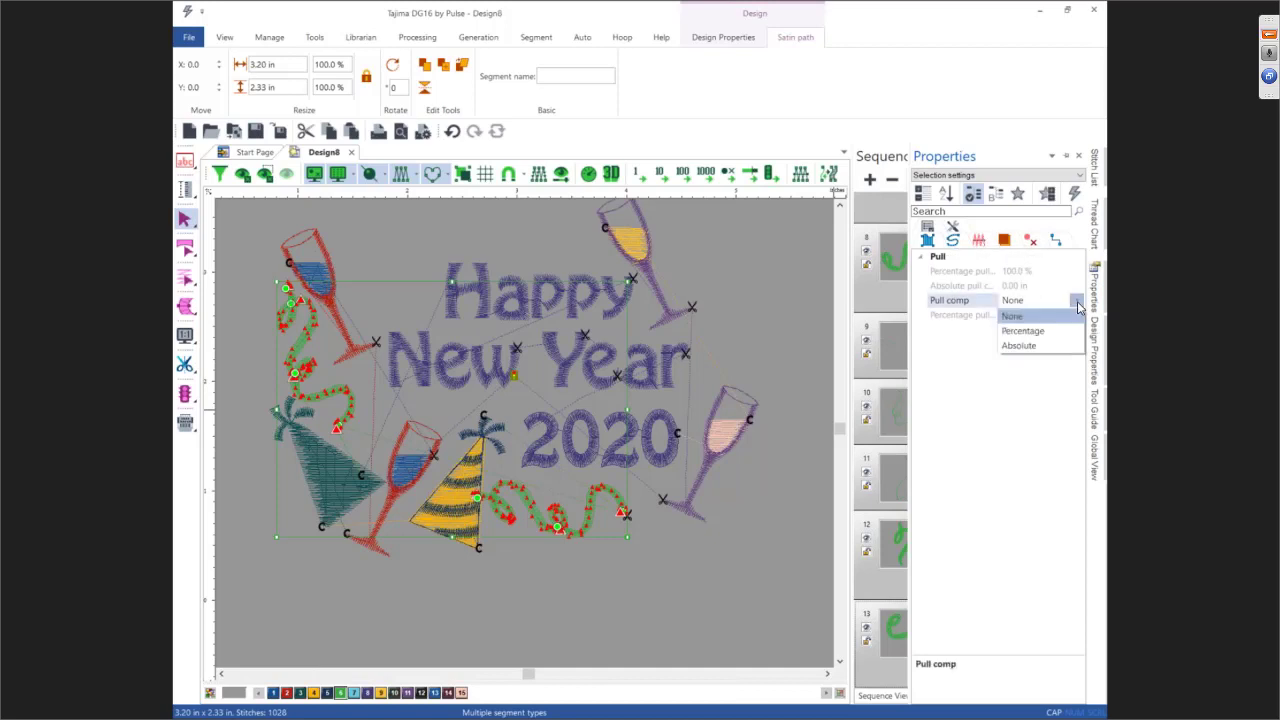
{"action": "left_click", "coordinate": [1020, 345]}
{"action": "left_click", "coordinate": [995, 288]}
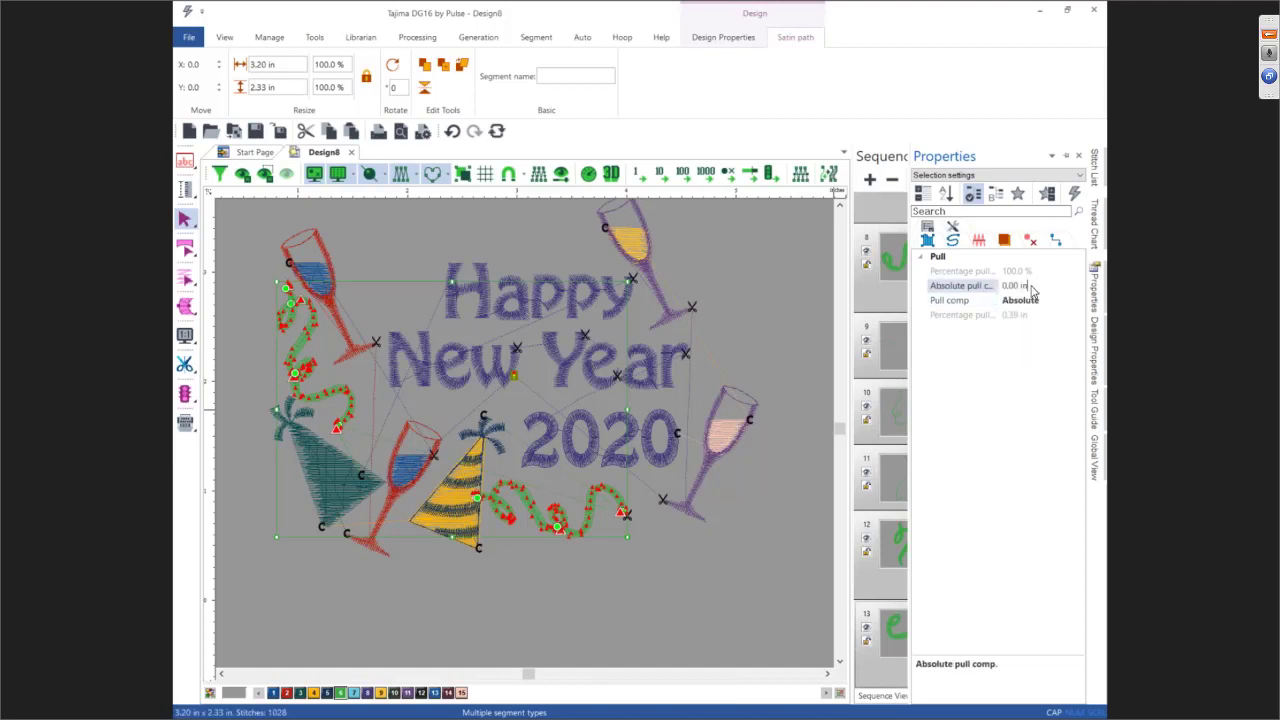
{"action": "key", "text": "BackSpace"}
{"action": "key", "text": "Return"}
{"action": "left_click", "coordinate": [631, 589]}
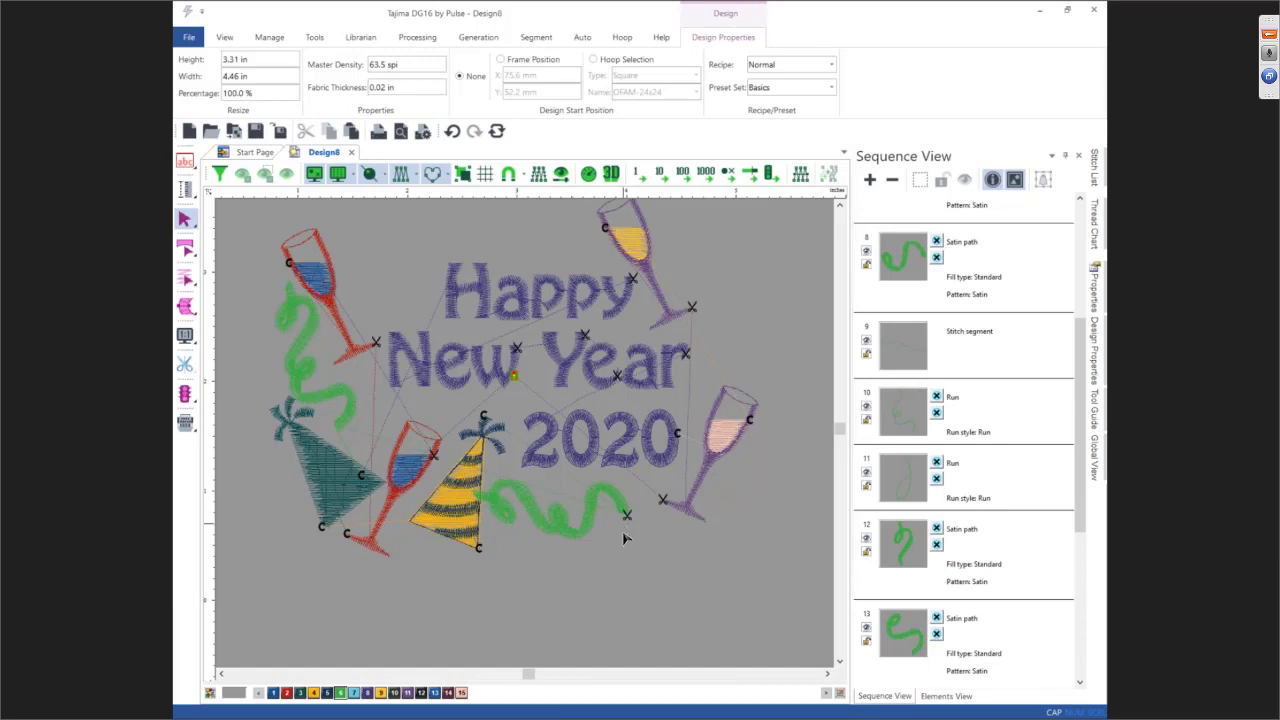
{"action": "scroll", "coordinate": [636, 578], "scroll_direction": "down", "scroll_amount": 2}
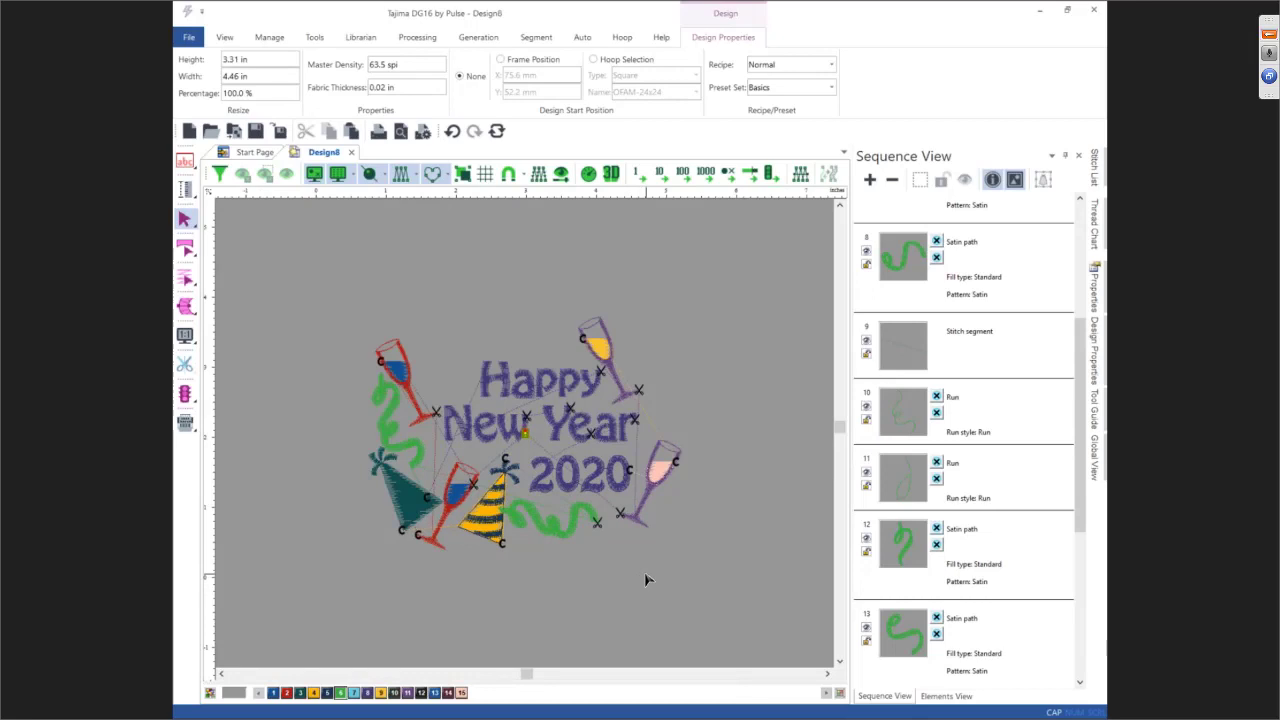
Create a new design and start merging a design file, browsing to the Hirsch > Stock Designs folder on drive Elements (E:)
{"action": "left_click", "coordinate": [189, 131]}
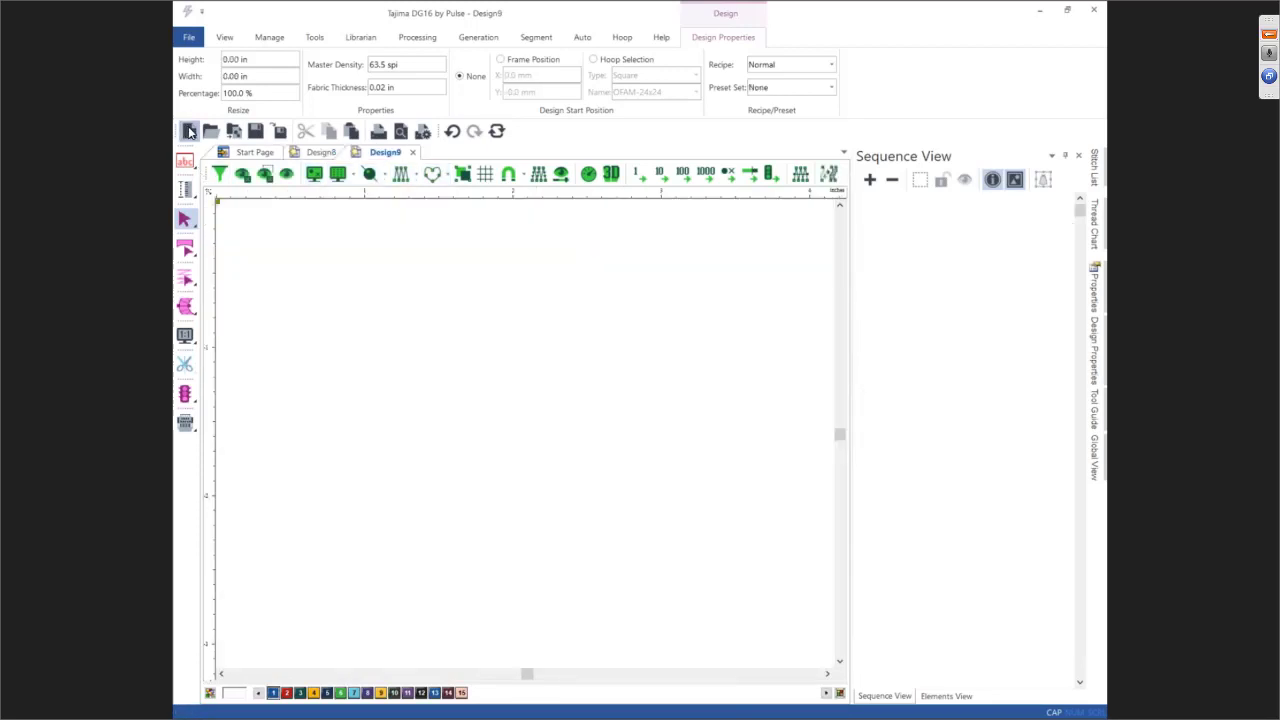
{"action": "left_click", "coordinate": [233, 131]}
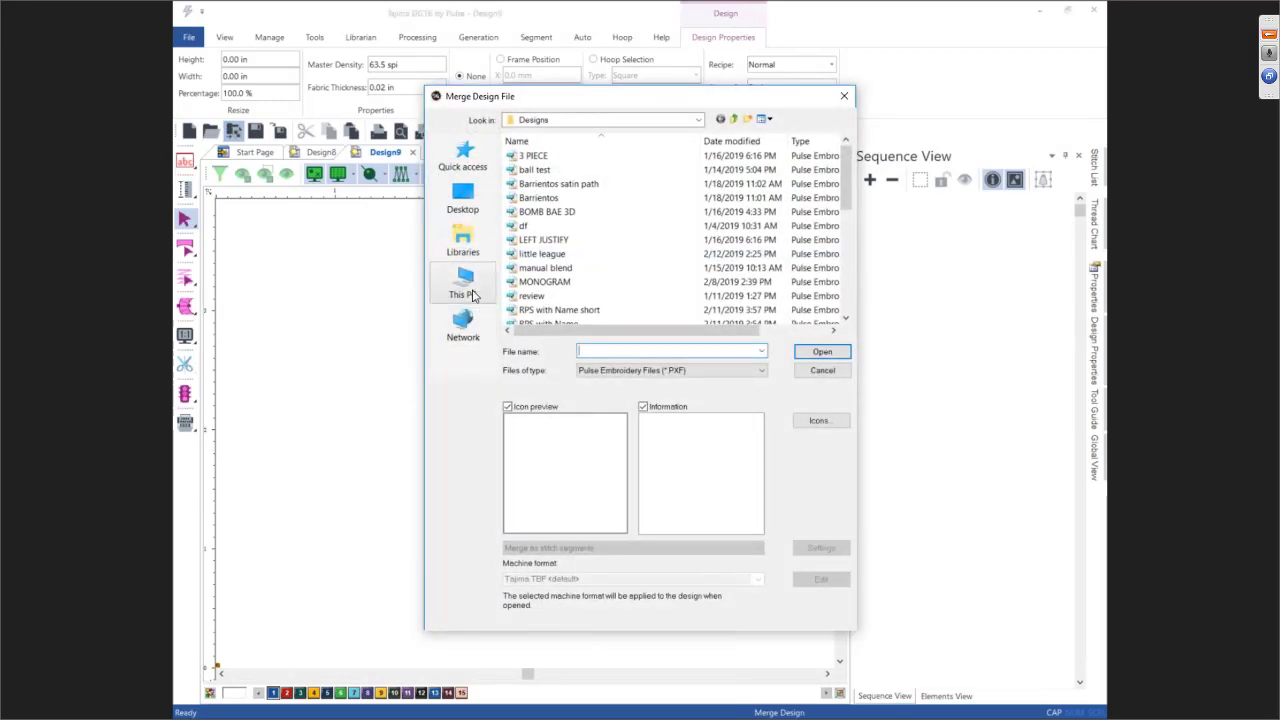
{"action": "left_click", "coordinate": [463, 285]}
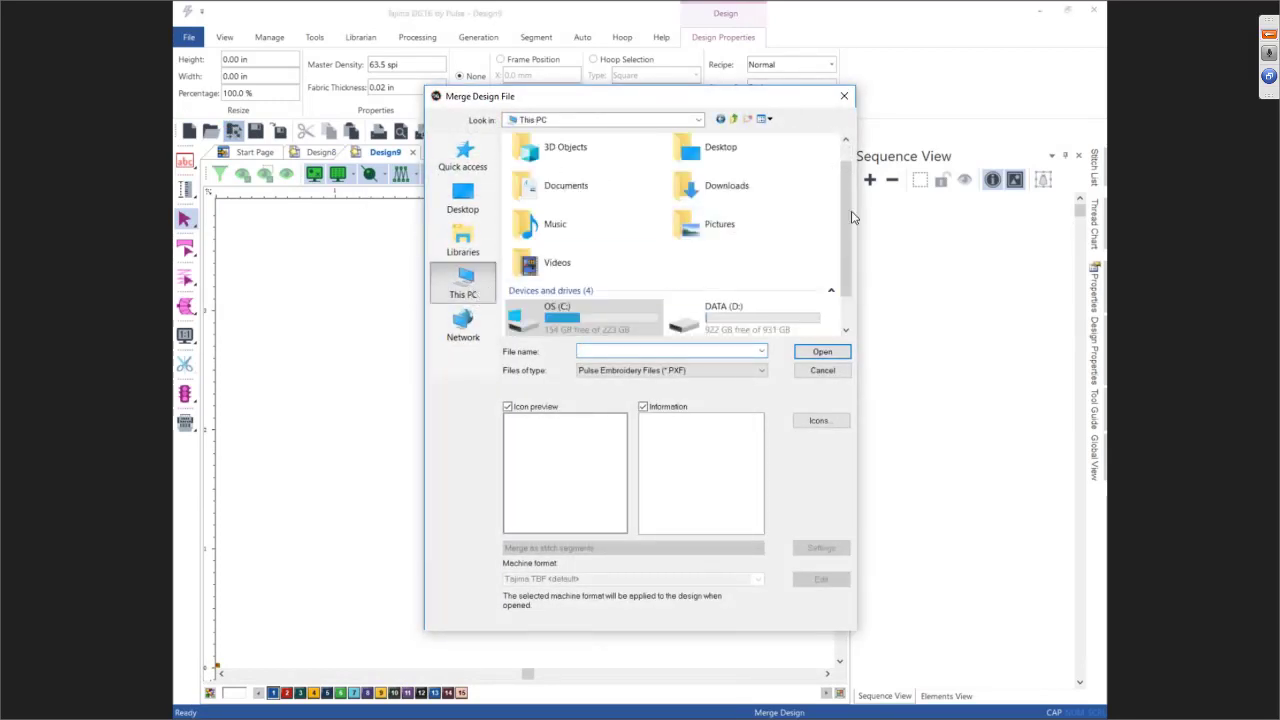
{"action": "scroll", "coordinate": [848, 222], "scroll_direction": "down", "scroll_amount": 1}
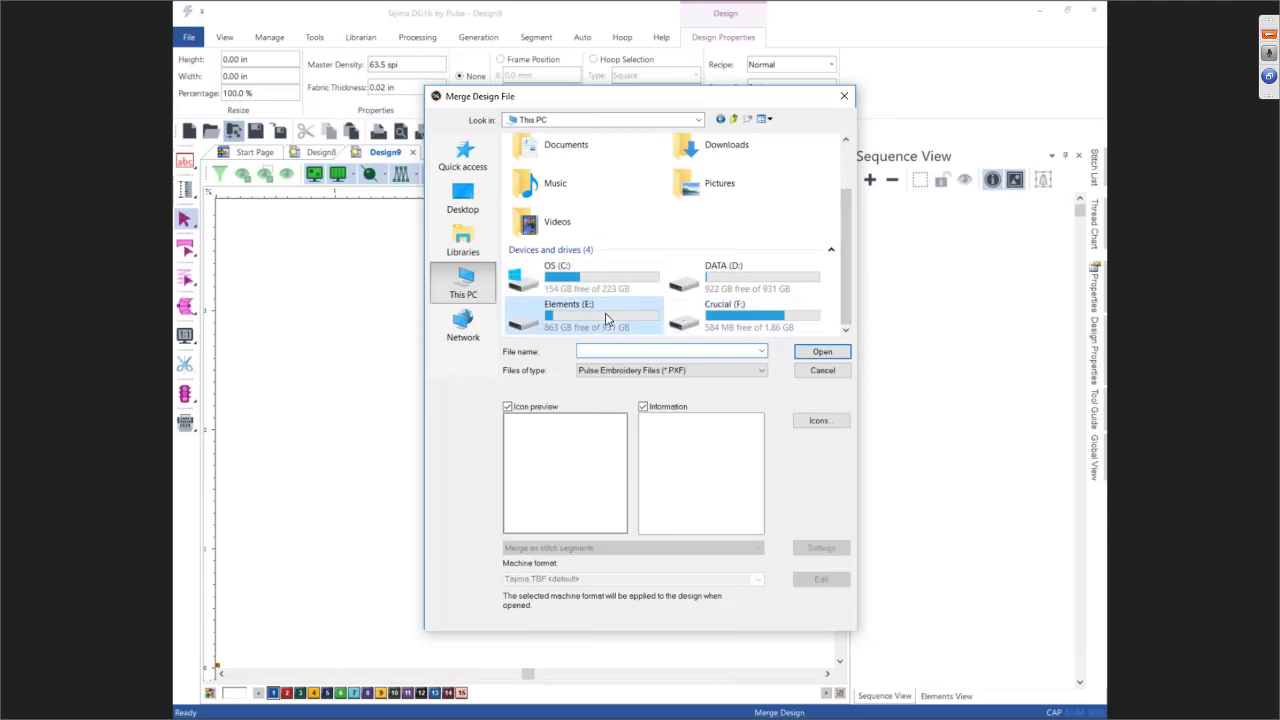
{"action": "left_click", "coordinate": [636, 371]}
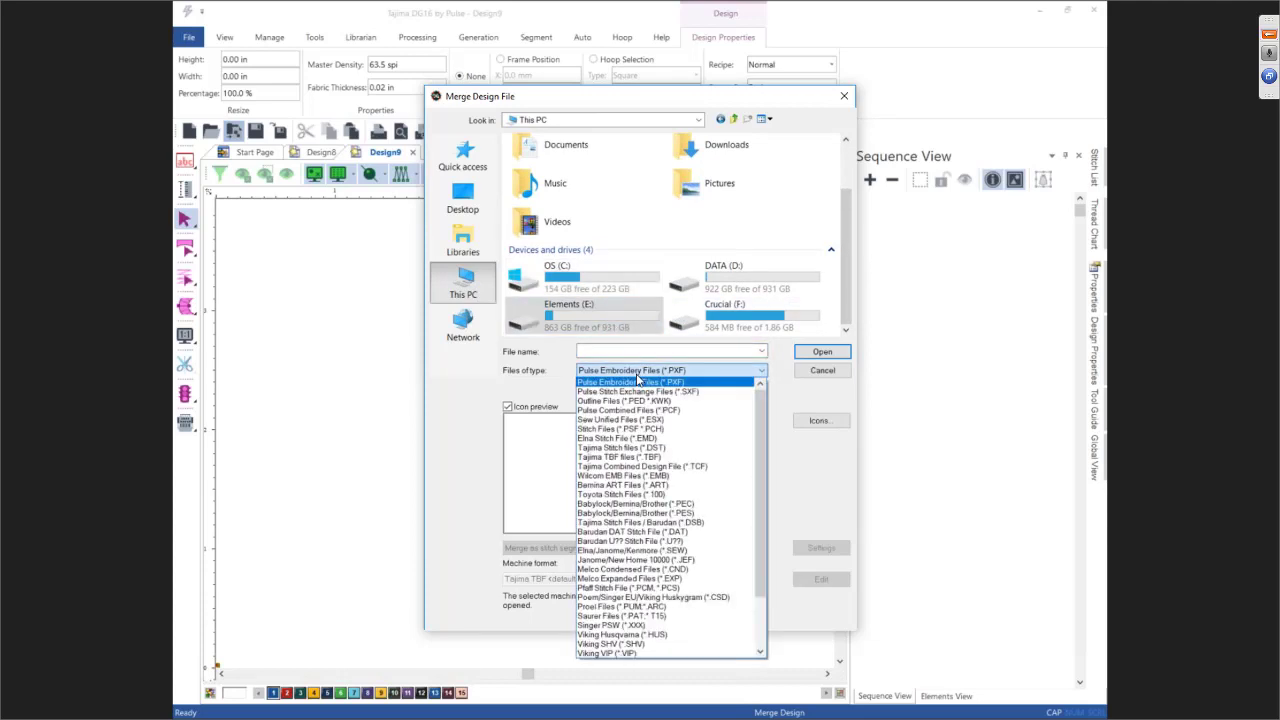
{"action": "left_click", "coordinate": [623, 330]}
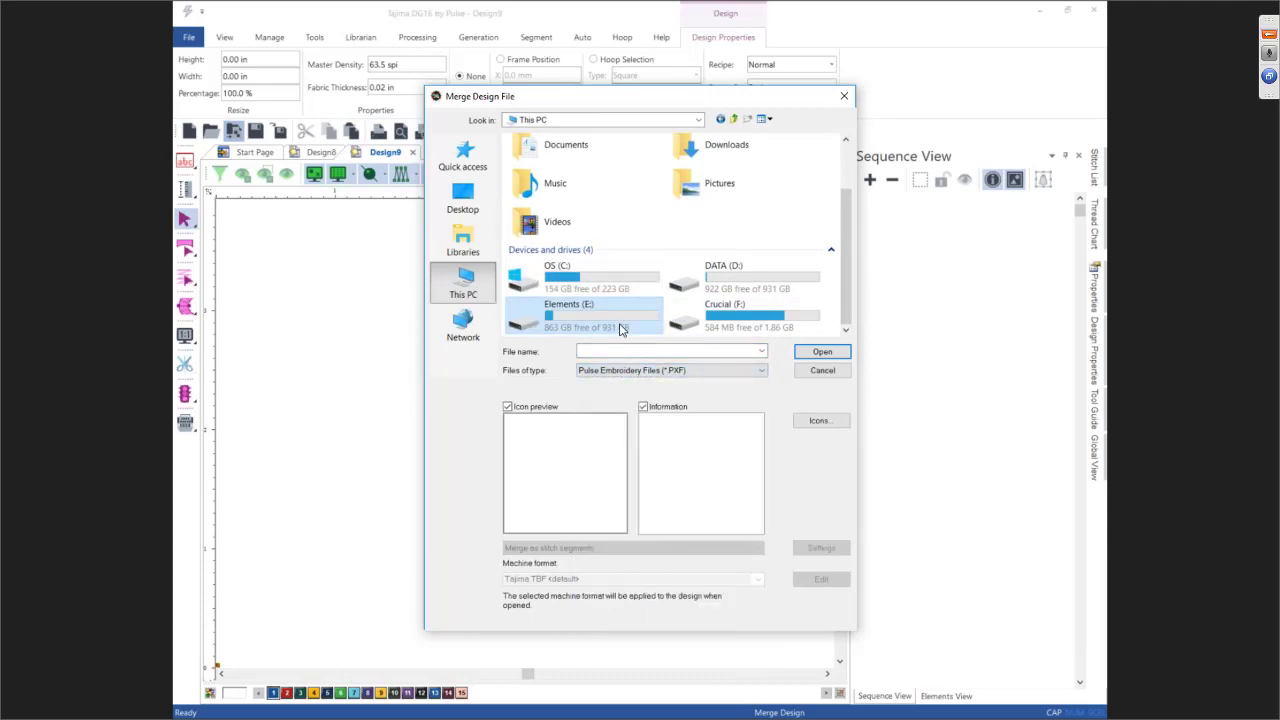
{"action": "double_click", "coordinate": [601, 318]}
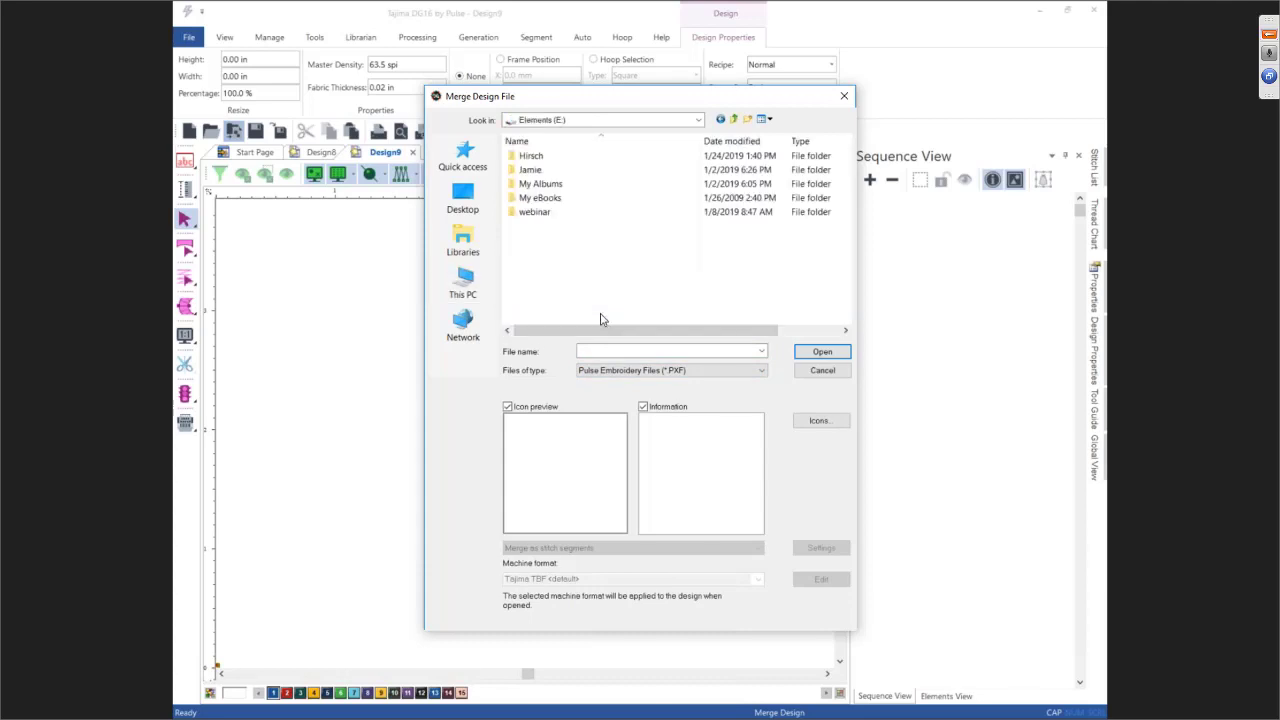
{"action": "double_click", "coordinate": [534, 202]}
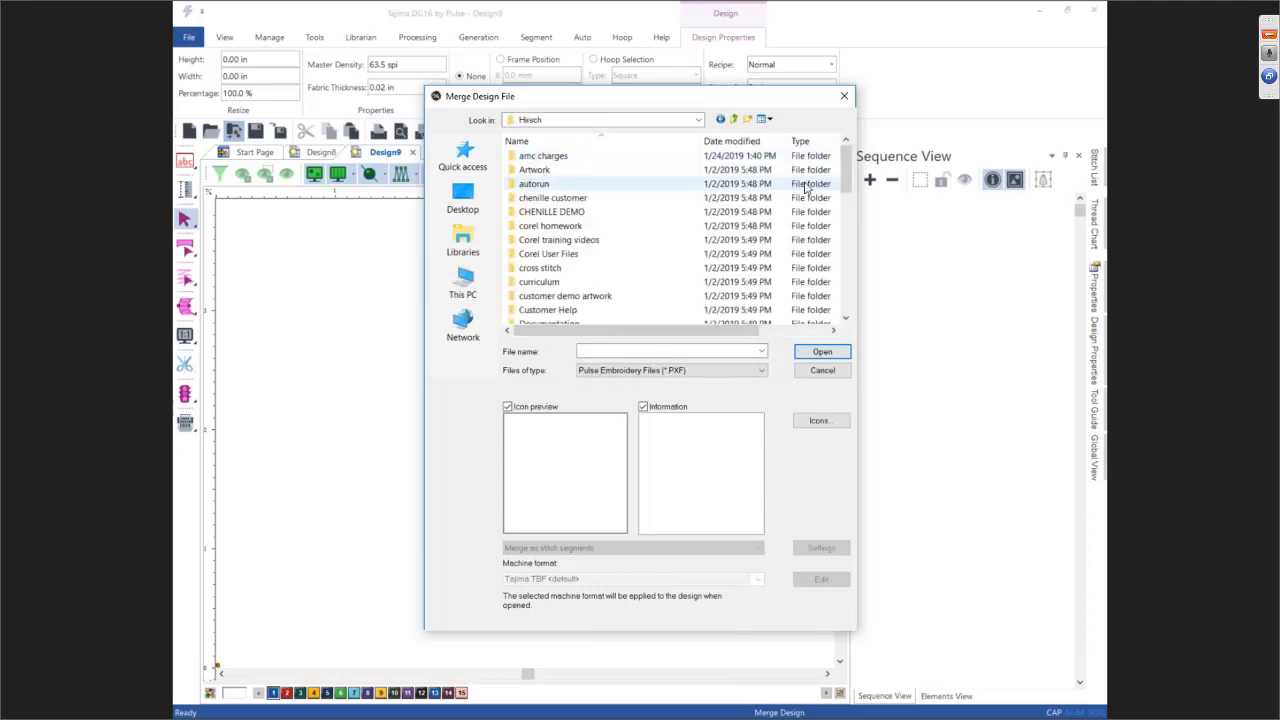
{"action": "left_click_drag", "start_coordinate": [842, 172], "coordinate": [845, 280]}
{"action": "double_click", "coordinate": [586, 268]}
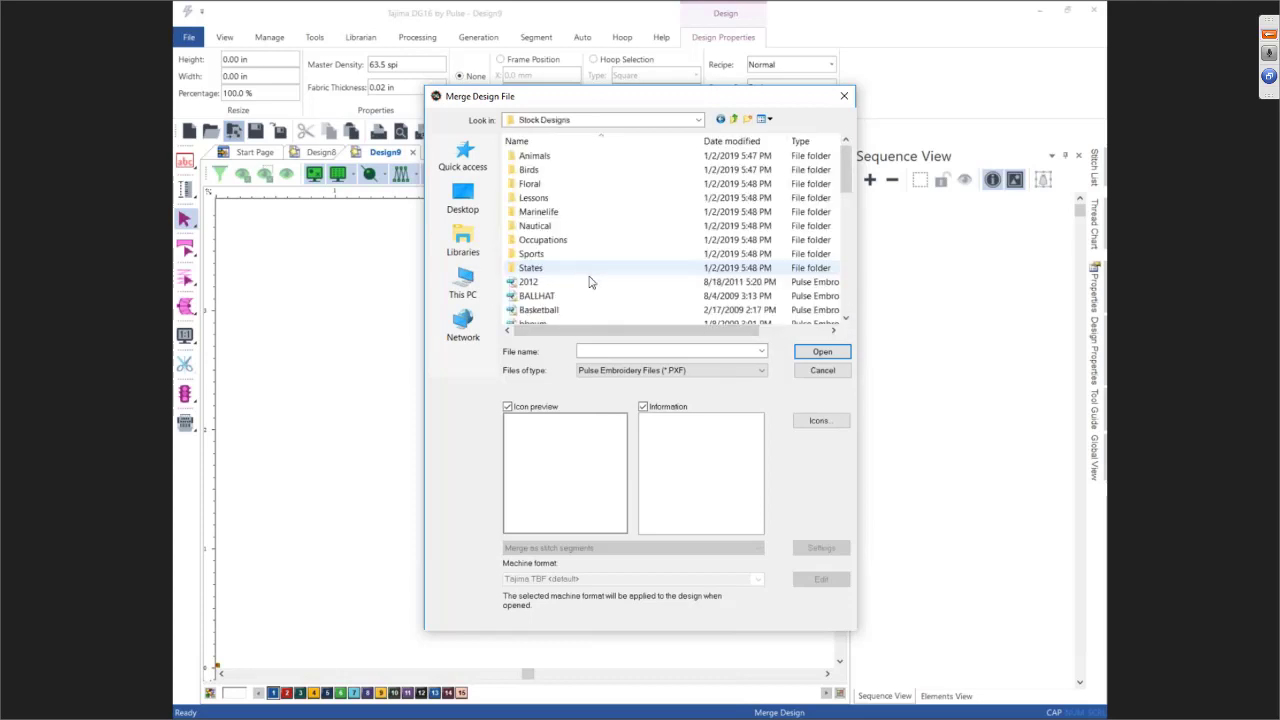
Filter for Tajima stitch files (*.DST), select NewYear2000 and choose to convert merged stitches to outlines
{"action": "left_click", "coordinate": [642, 370]}
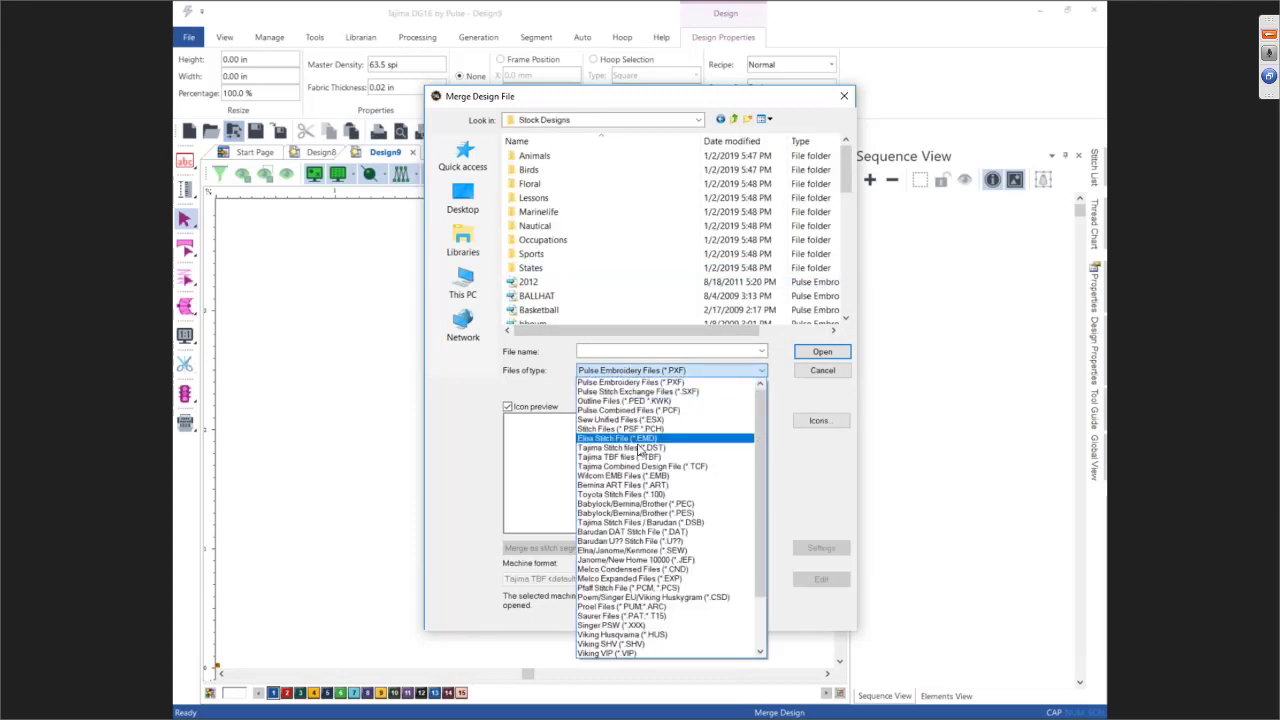
{"action": "left_click", "coordinate": [641, 447]}
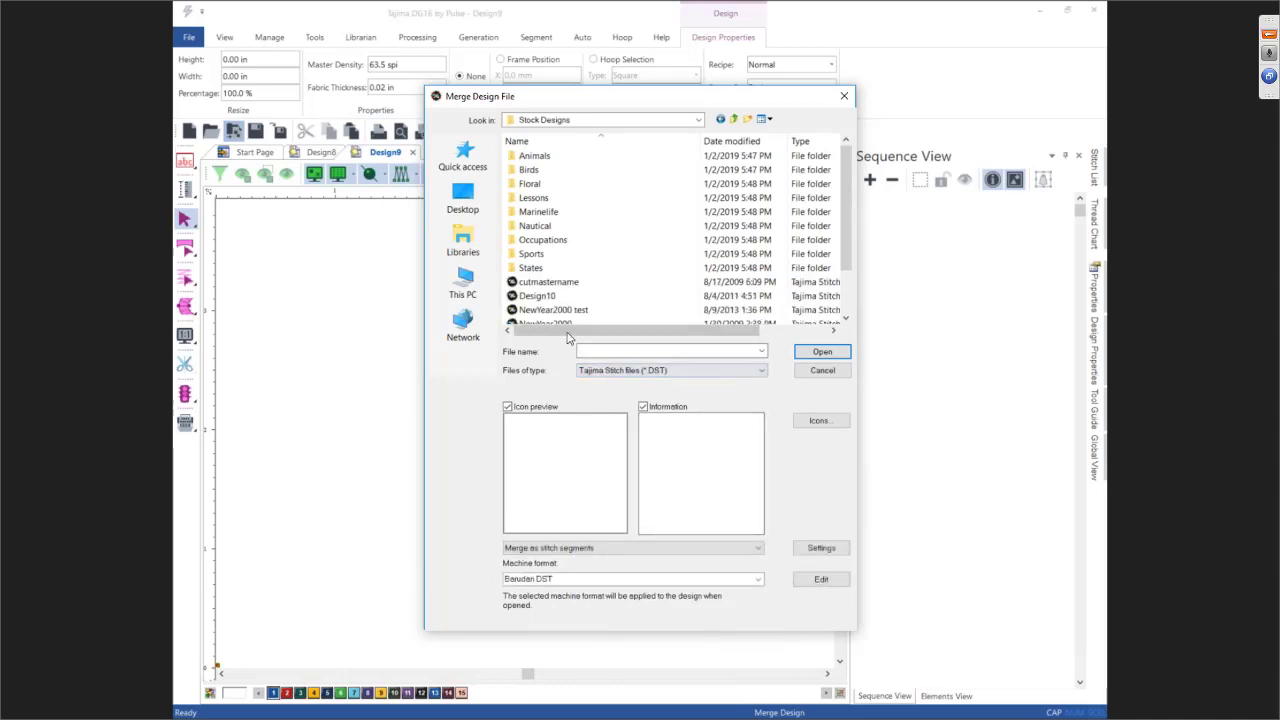
{"action": "left_click", "coordinate": [557, 324]}
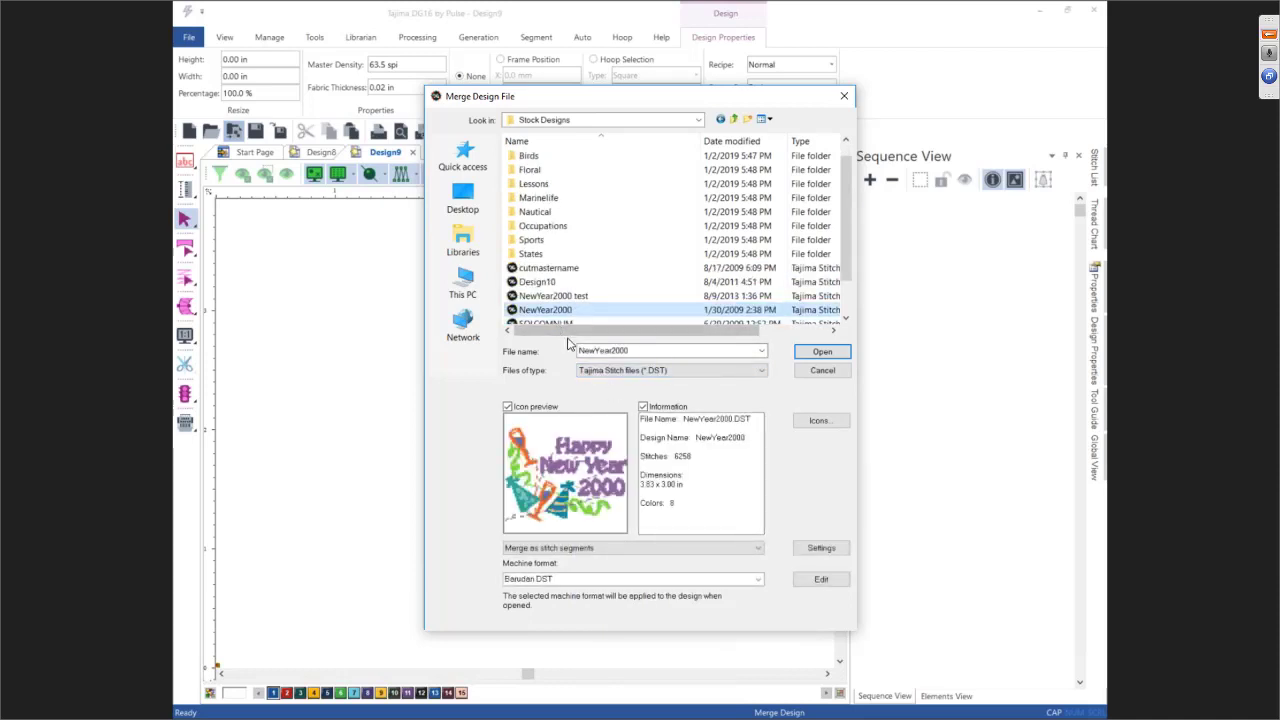
{"action": "left_click", "coordinate": [574, 549]}
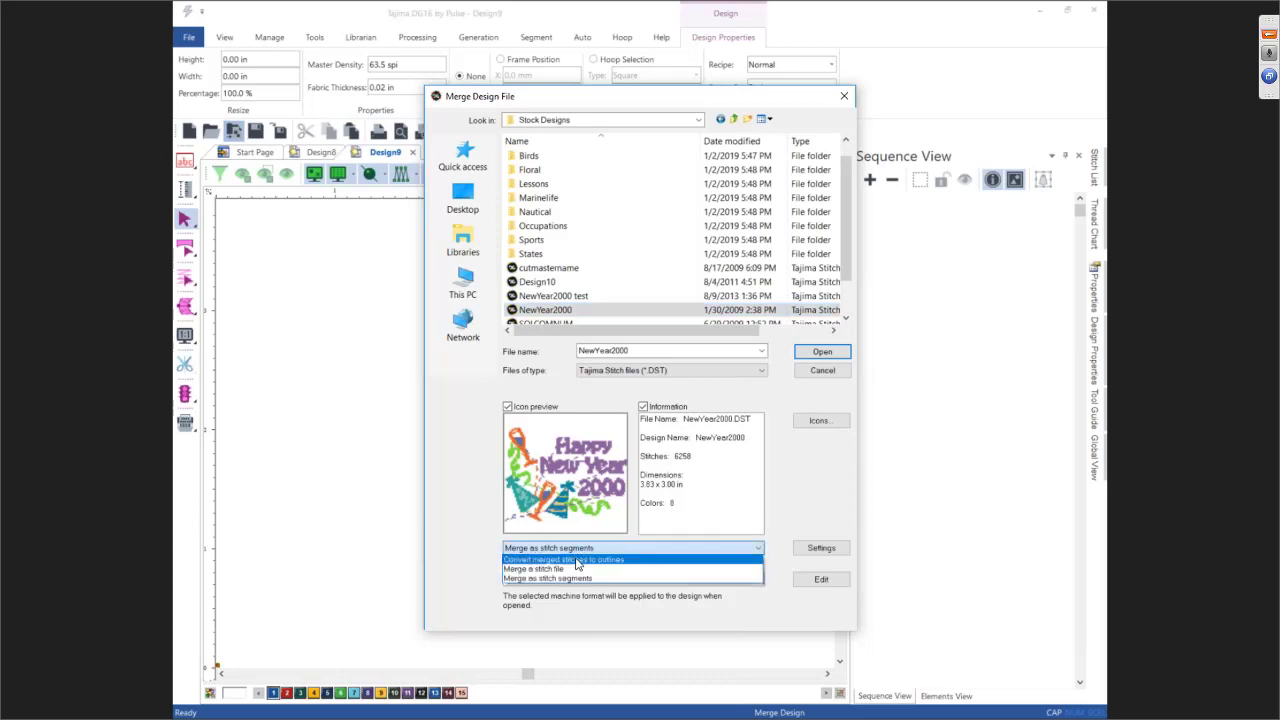
{"action": "left_click", "coordinate": [576, 560]}
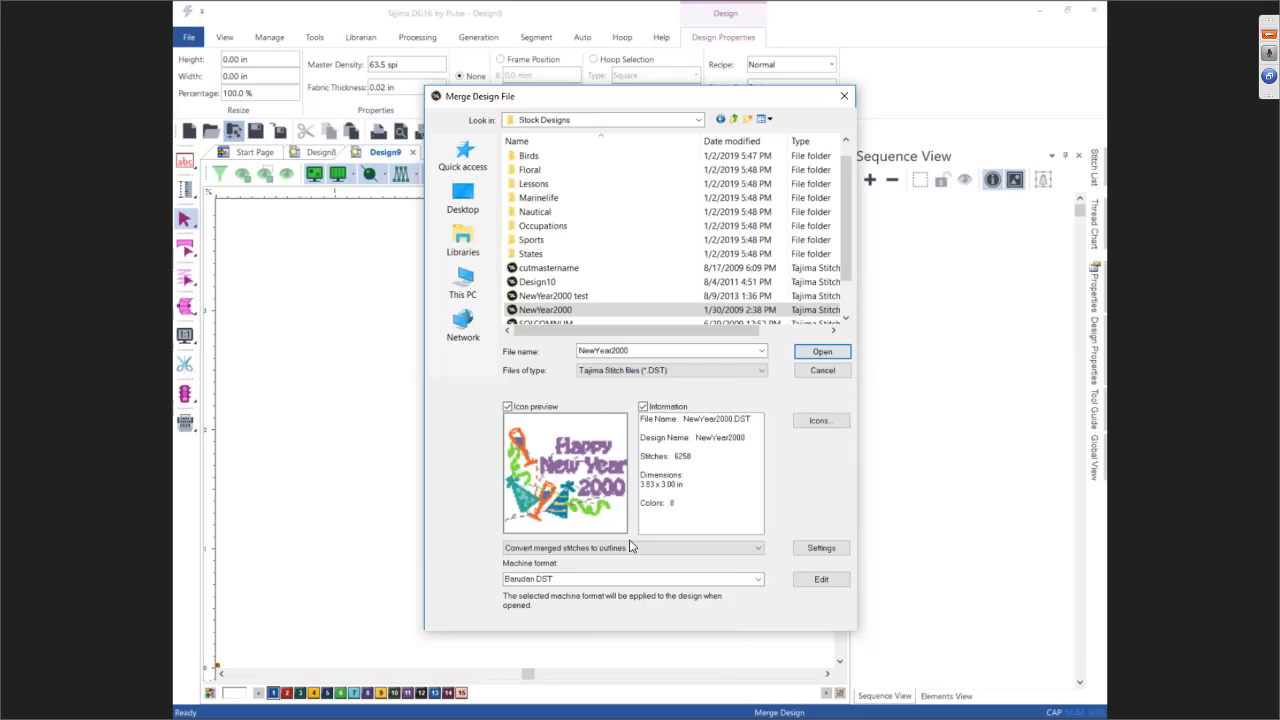
{"action": "left_click", "coordinate": [516, 552]}
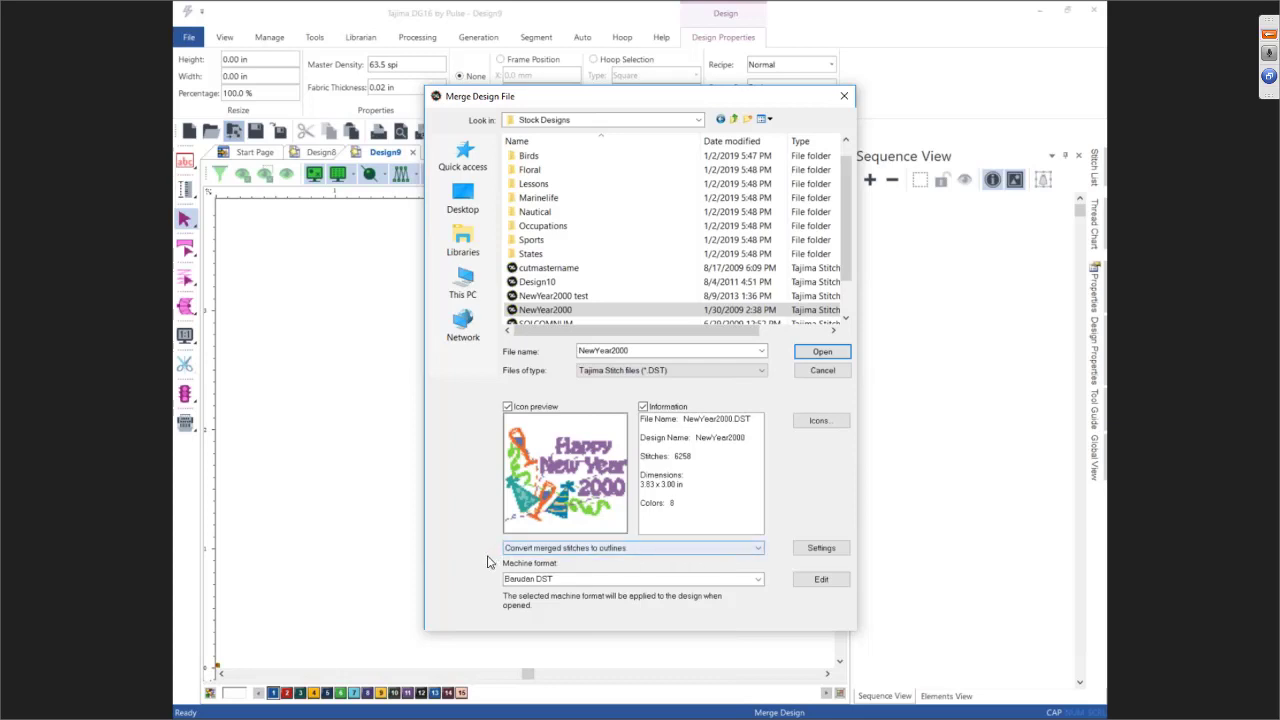
Place NewYear2000 in the design using the Merge a stitch file option and delete the placed design
{"action": "left_click", "coordinate": [609, 553]}
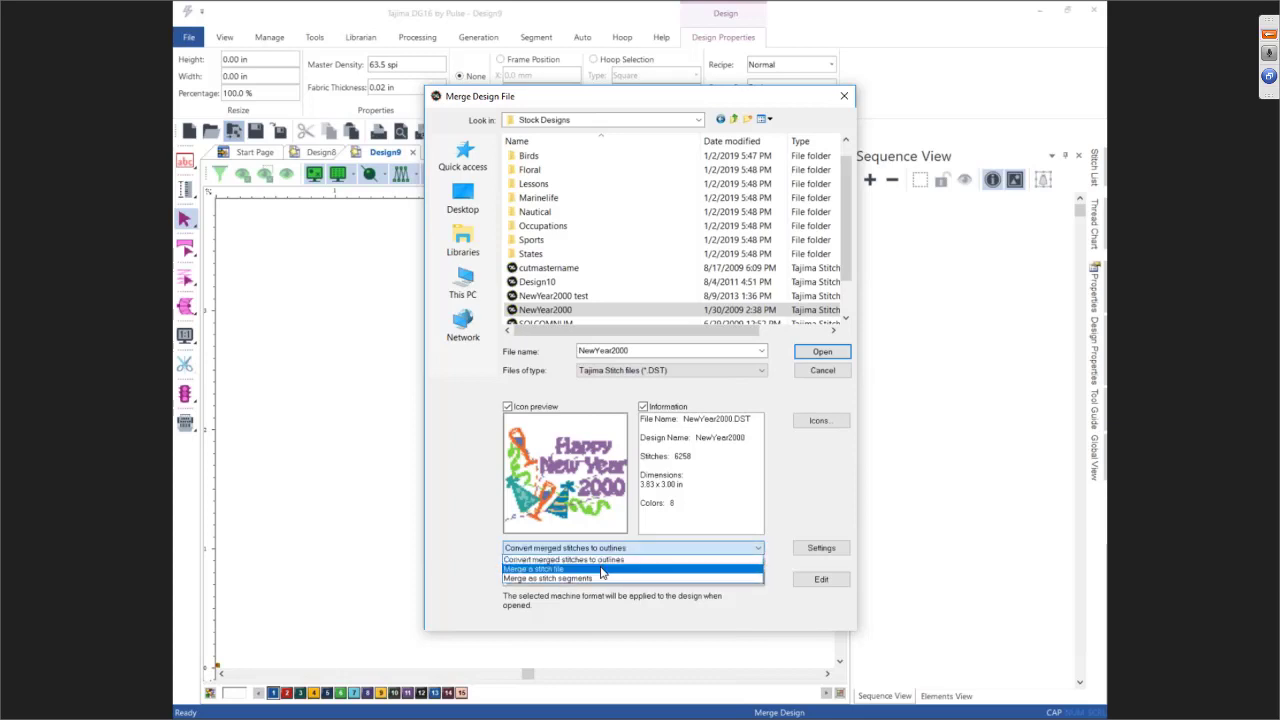
{"action": "left_click", "coordinate": [601, 570]}
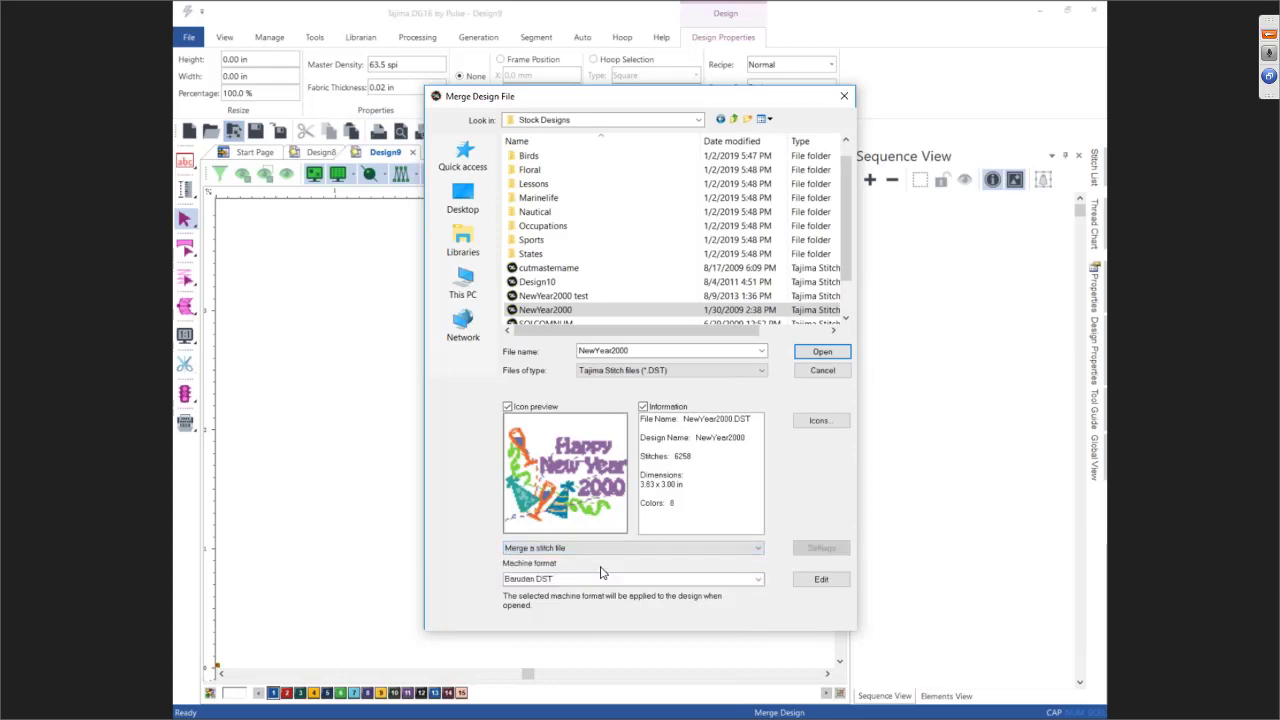
{"action": "left_click", "coordinate": [803, 355]}
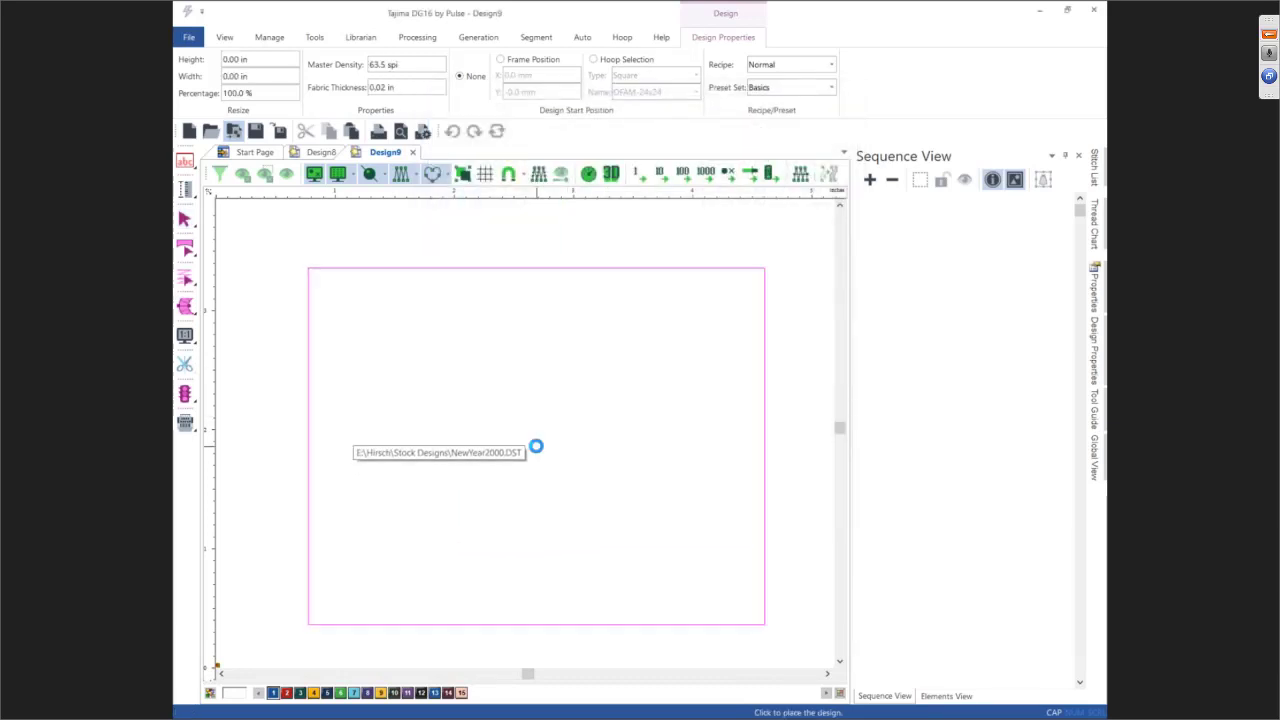
{"action": "left_click", "coordinate": [536, 447]}
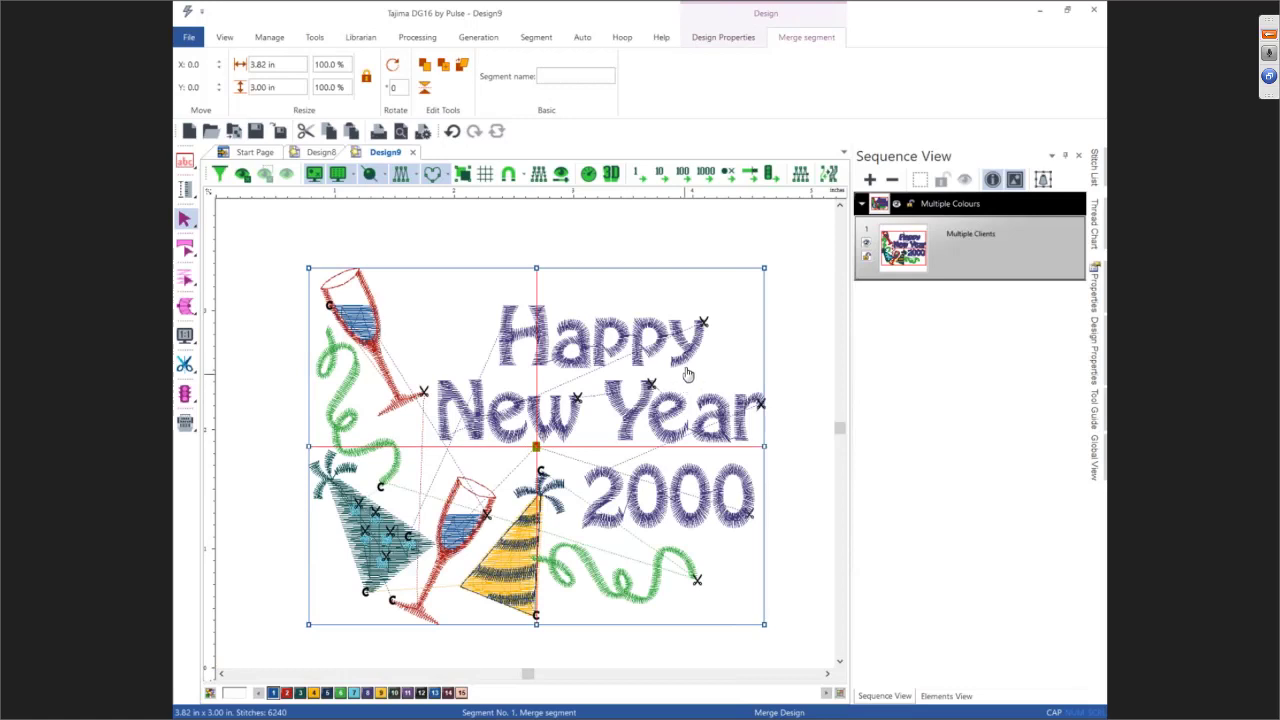
{"action": "key", "text": "Delete"}
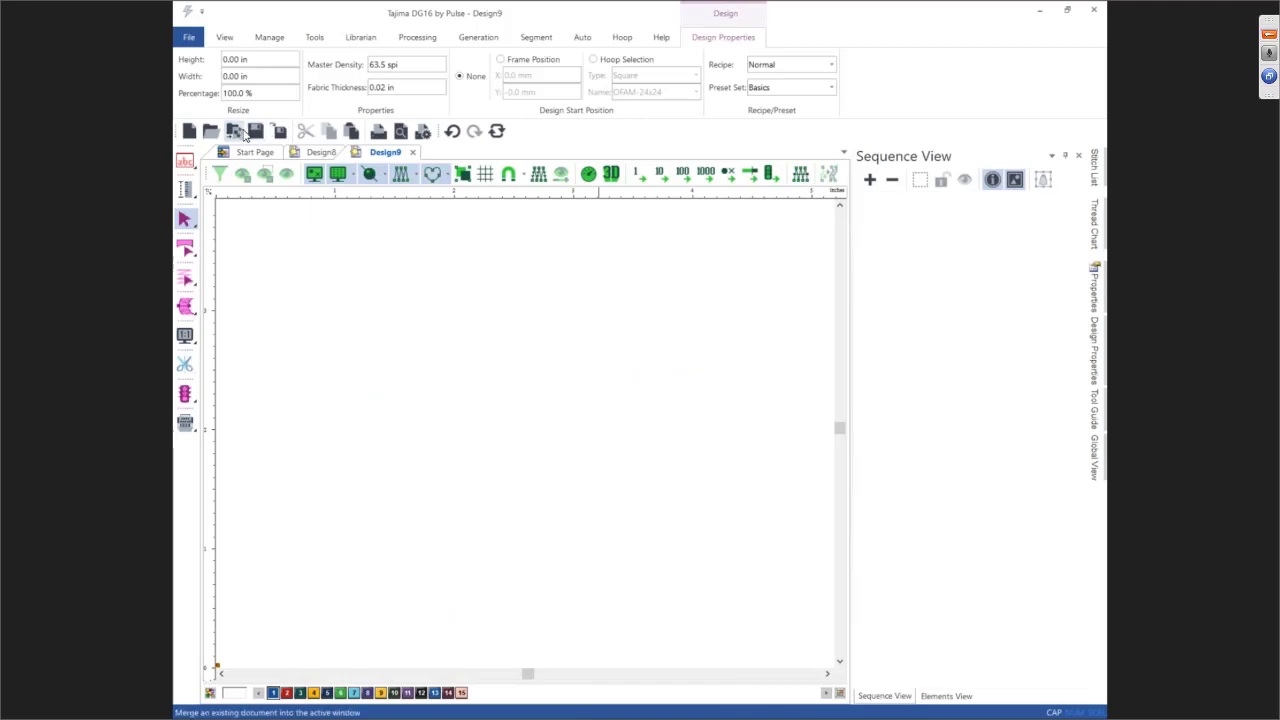
Start another design merge for Tajima stitch files (*.DST), browsing to Hirsch > Stock Designs on drive Elements (E:)
{"action": "left_click", "coordinate": [236, 133]}
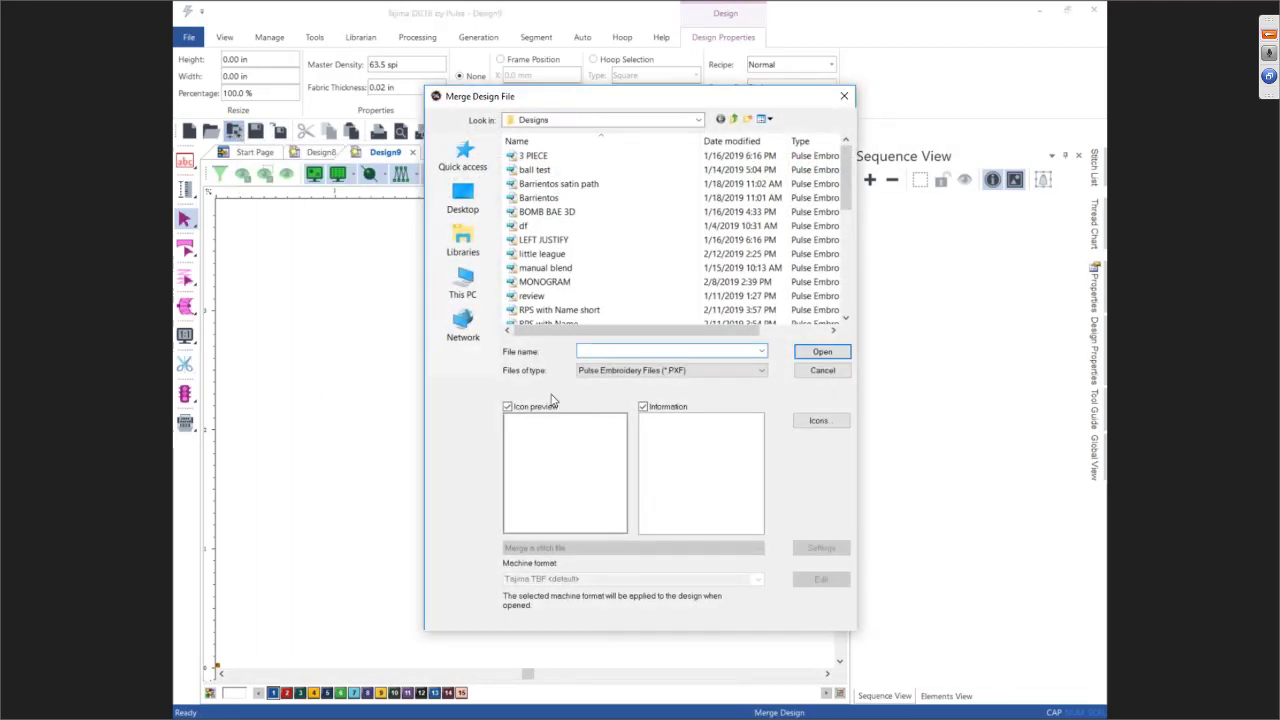
{"action": "left_click", "coordinate": [604, 371]}
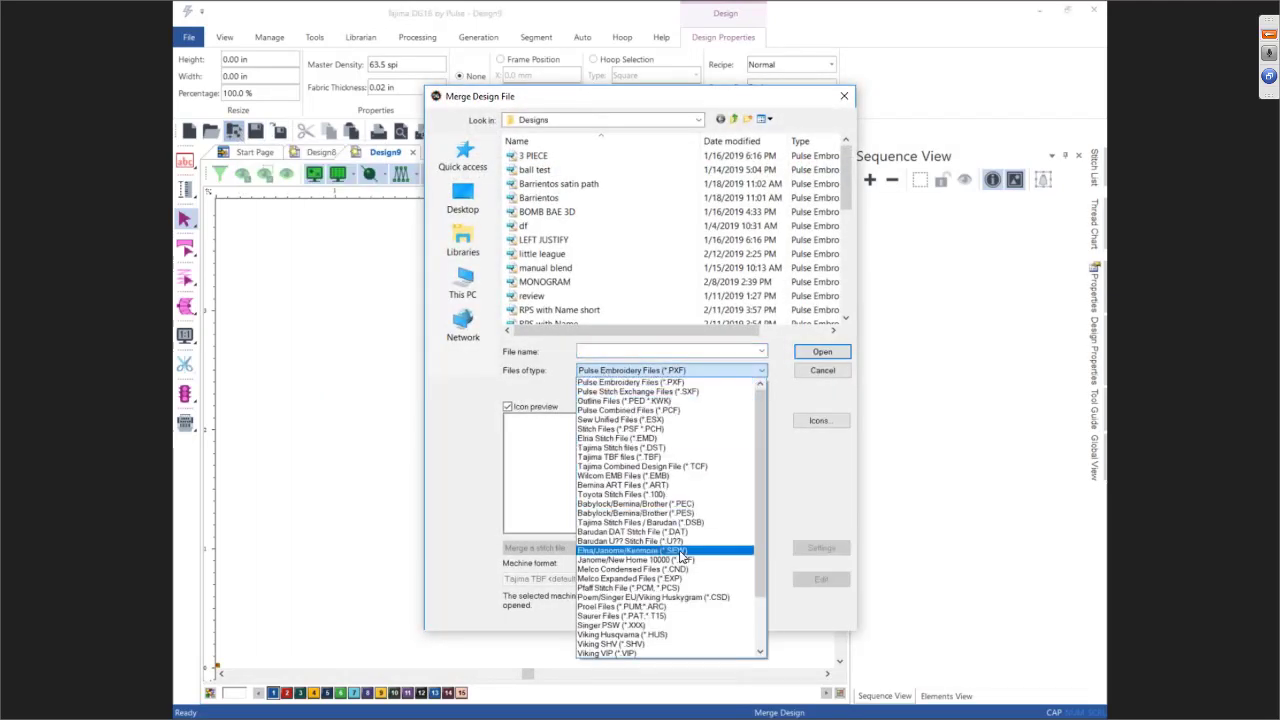
{"action": "left_click", "coordinate": [650, 448]}
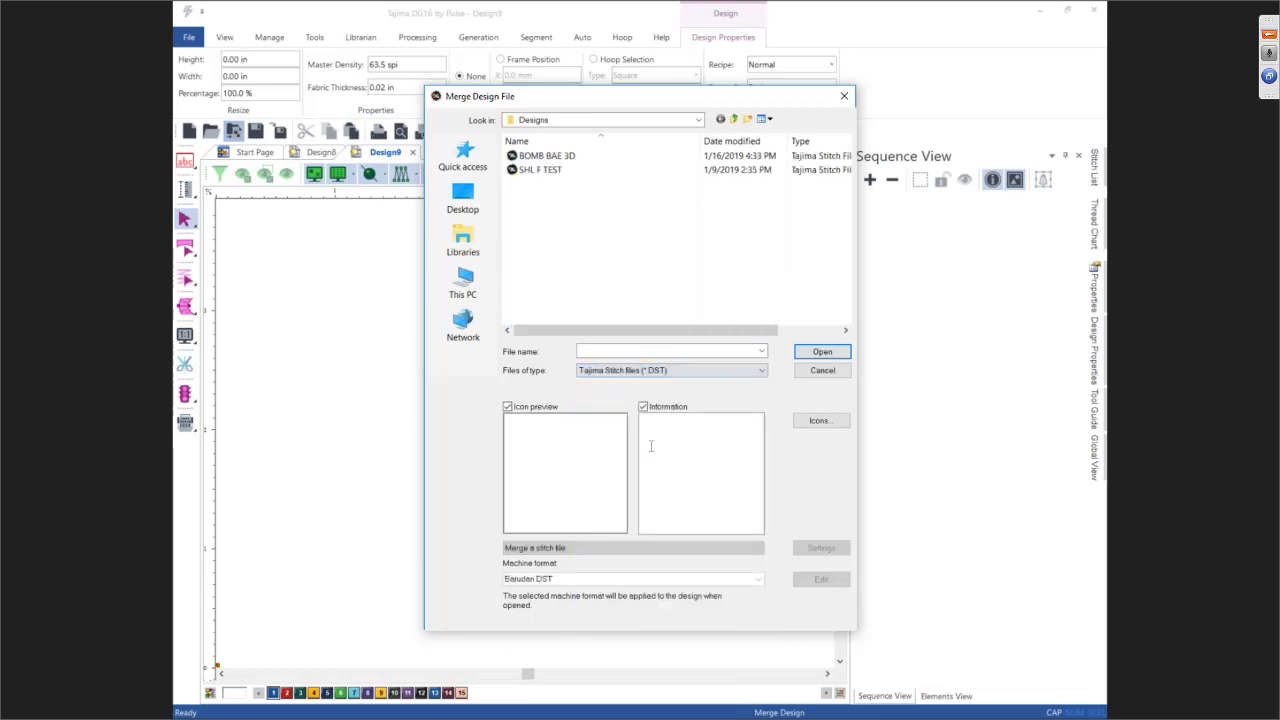
{"action": "left_click", "coordinate": [463, 283]}
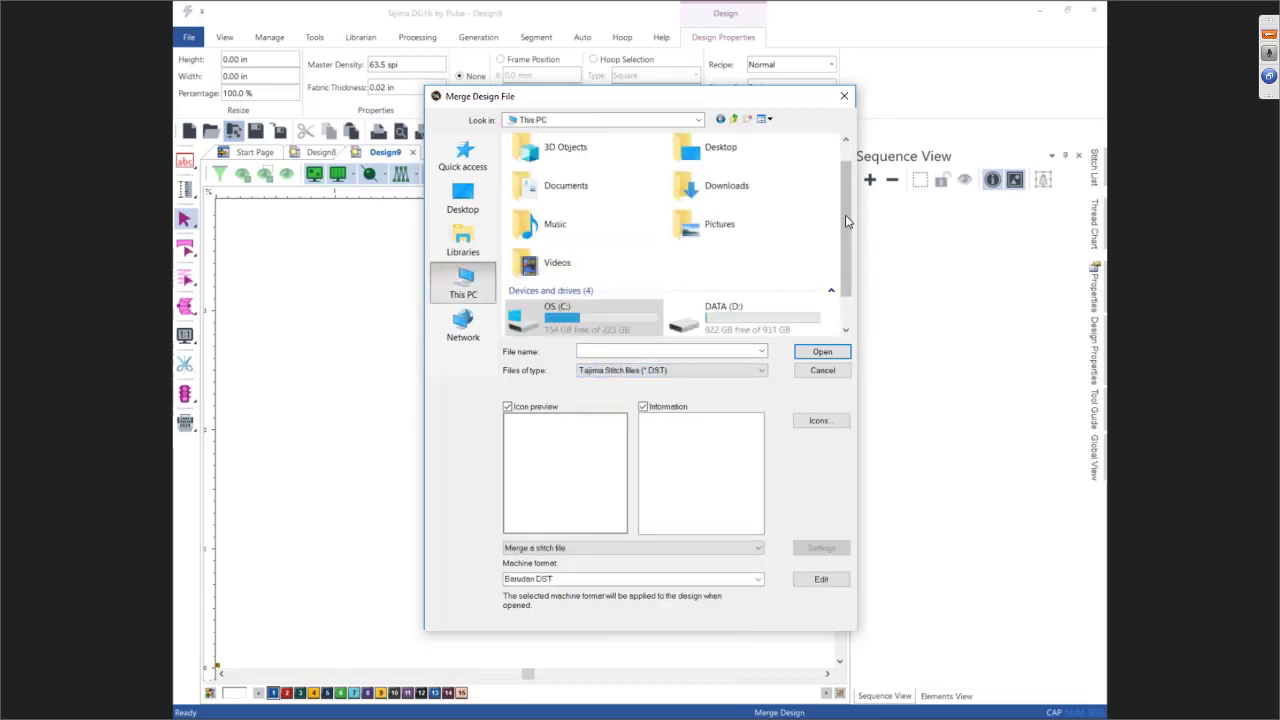
{"action": "scroll", "coordinate": [845, 220], "scroll_direction": "down", "scroll_amount": 1}
{"action": "double_click", "coordinate": [617, 322]}
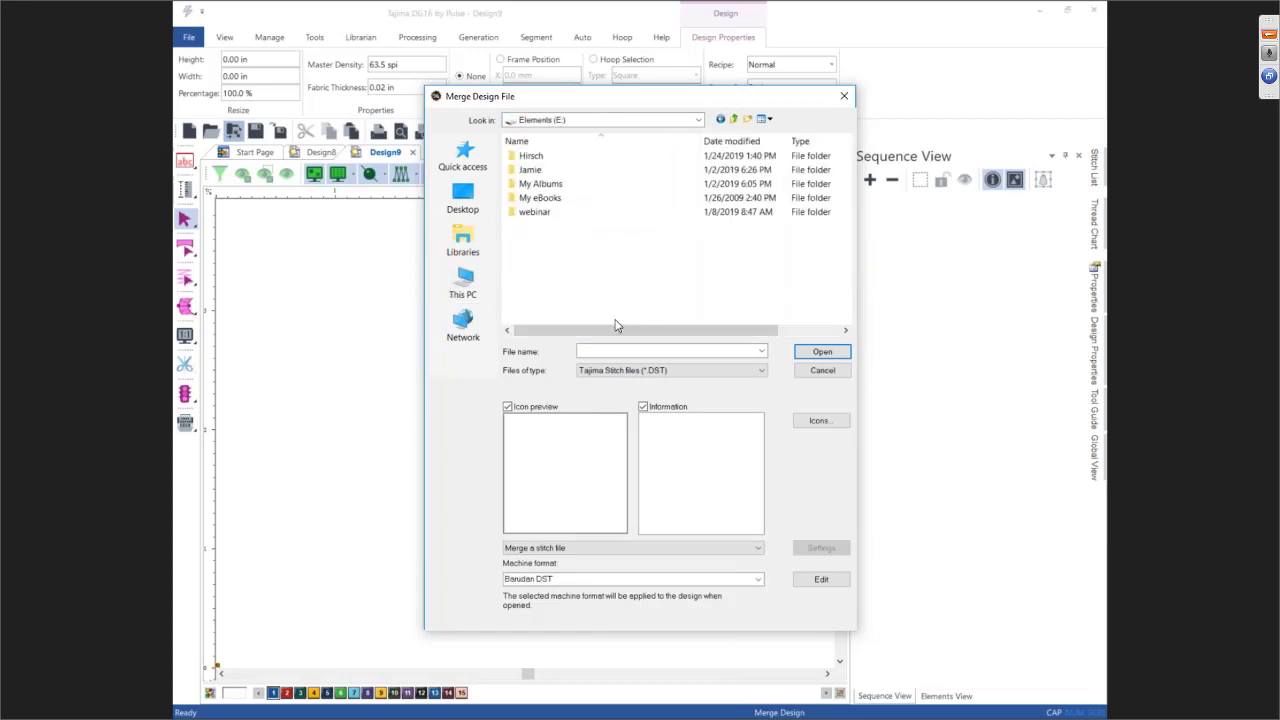
{"action": "double_click", "coordinate": [537, 158]}
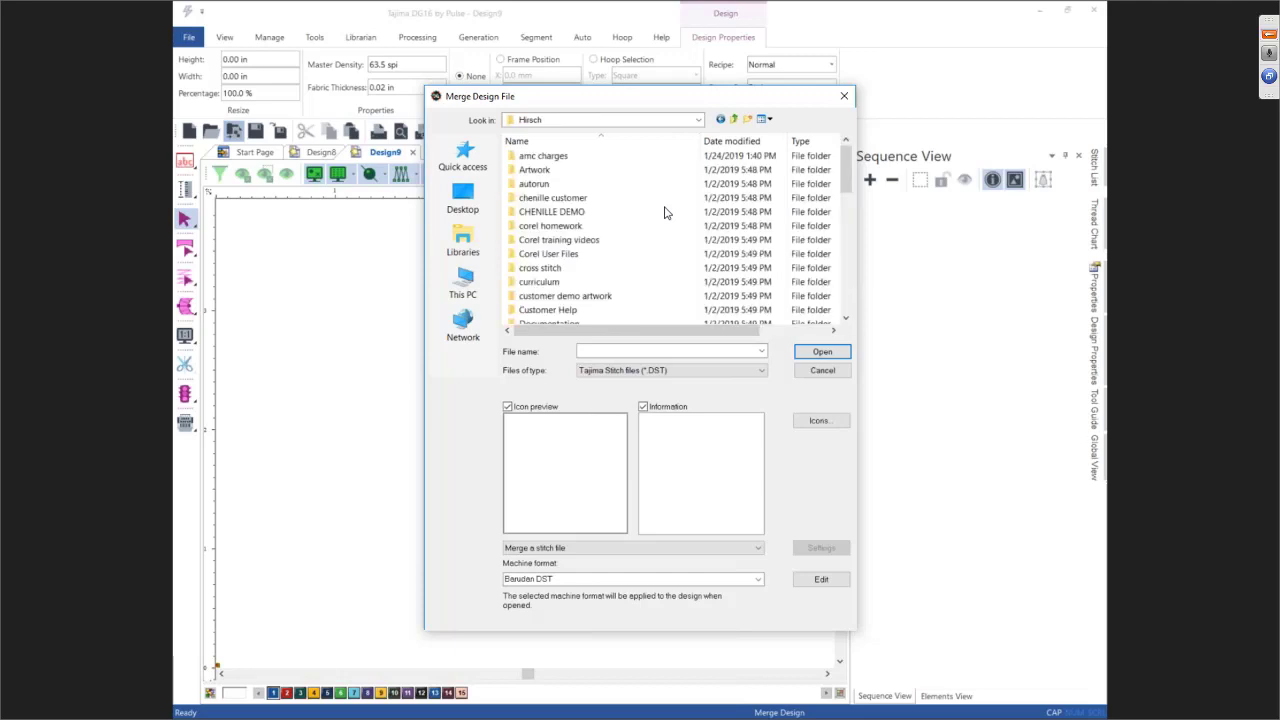
{"action": "left_click_drag", "start_coordinate": [848, 182], "coordinate": [848, 285]}
{"action": "double_click", "coordinate": [593, 256]}
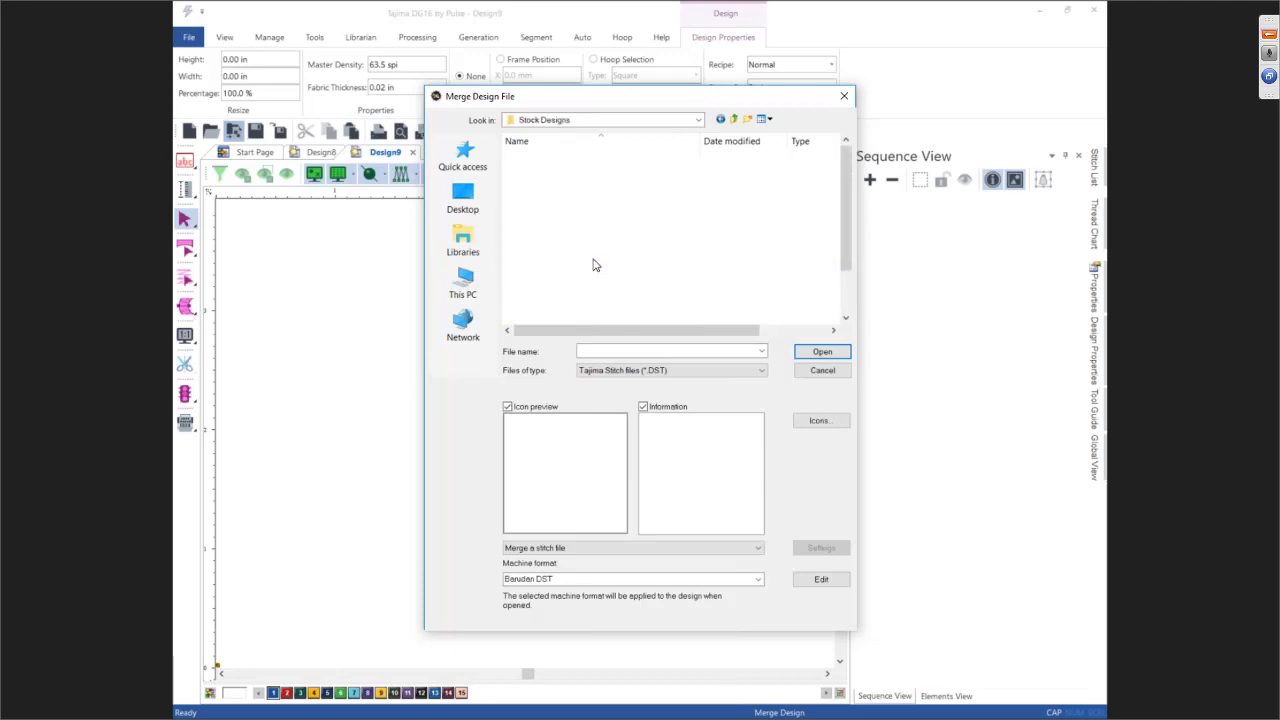
Merge NewYear2000 into the design as stitch segments, convert the stitches to outlines and deselect them
{"action": "left_click", "coordinate": [576, 323]}
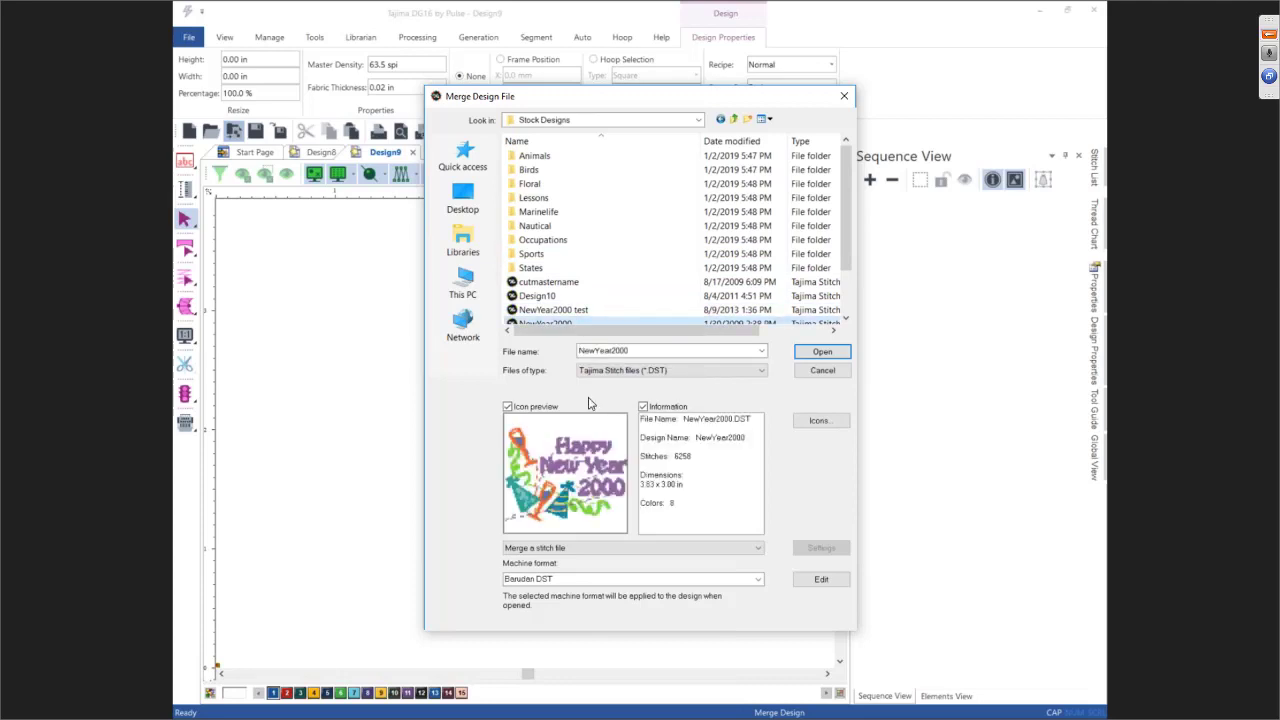
{"action": "left_click", "coordinate": [580, 548]}
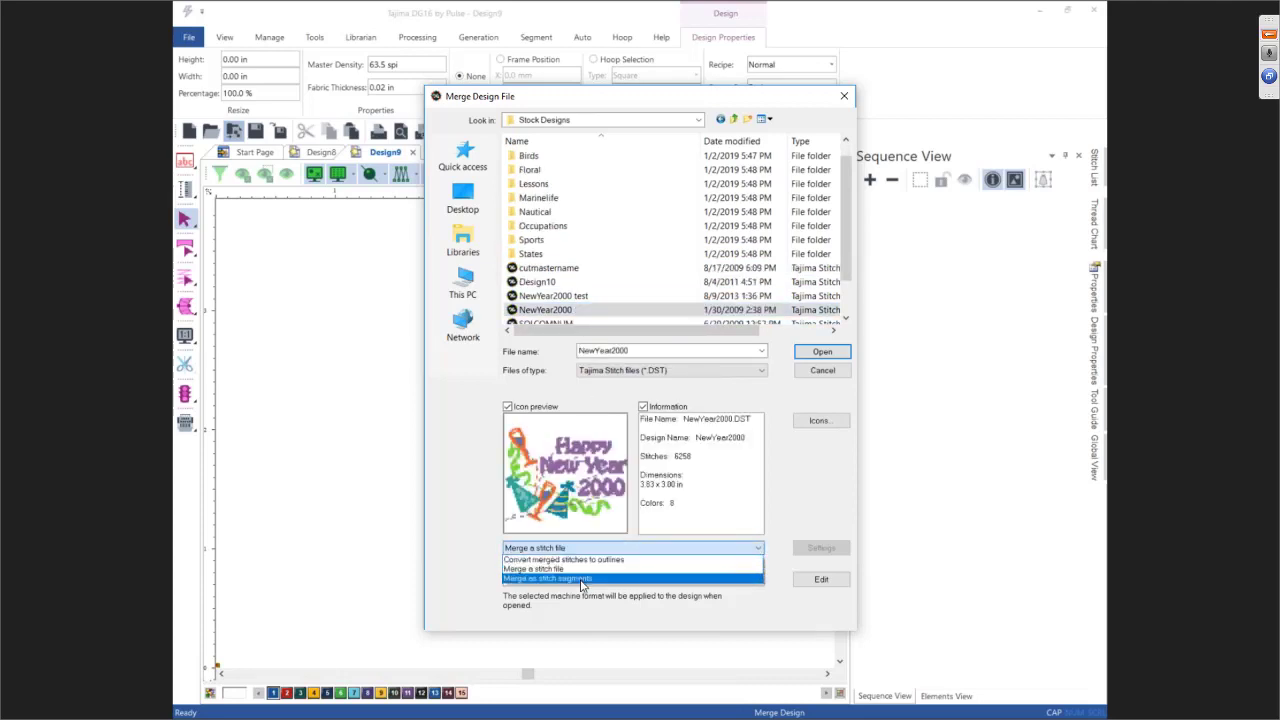
{"action": "left_click", "coordinate": [583, 580]}
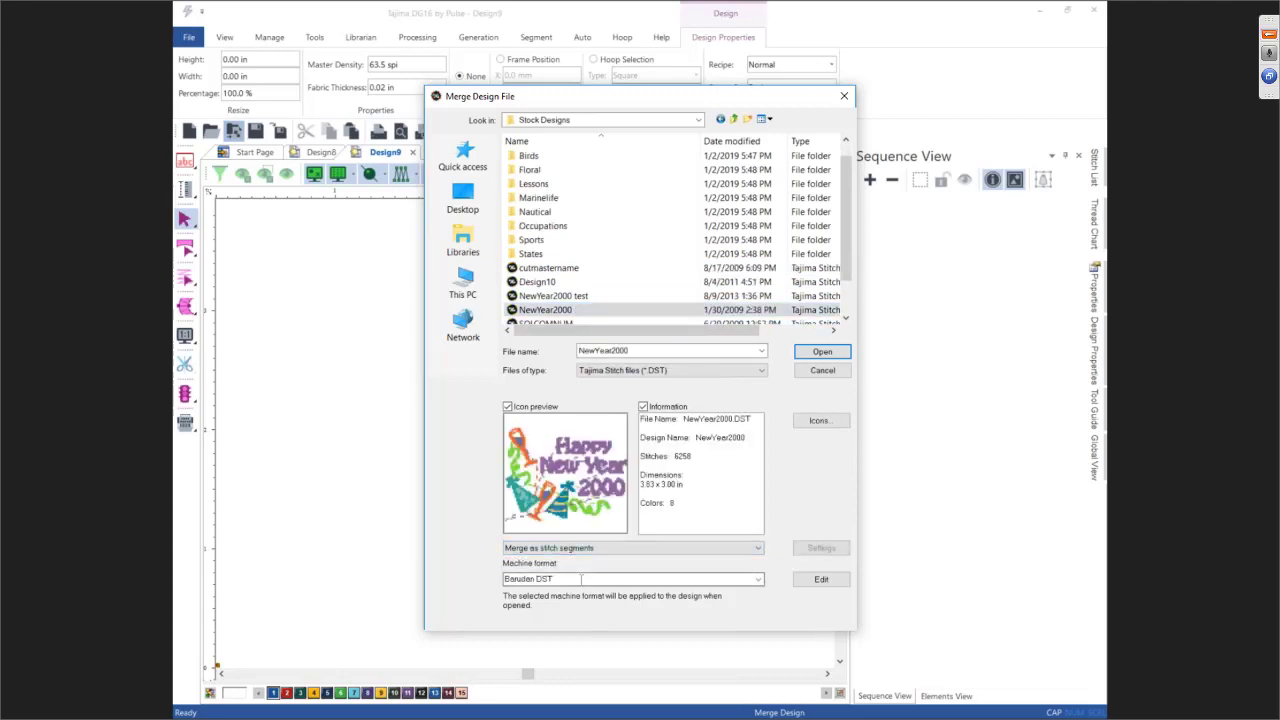
{"action": "left_click", "coordinate": [822, 352]}
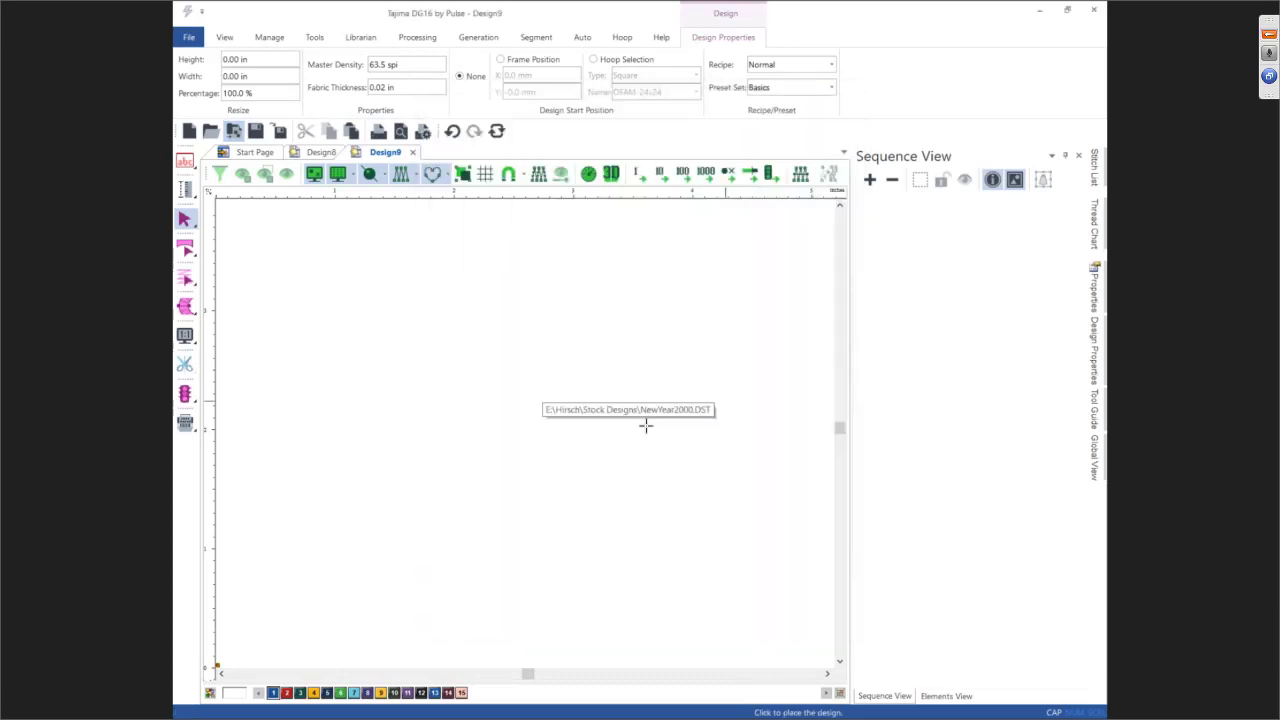
{"action": "left_click", "coordinate": [548, 437]}
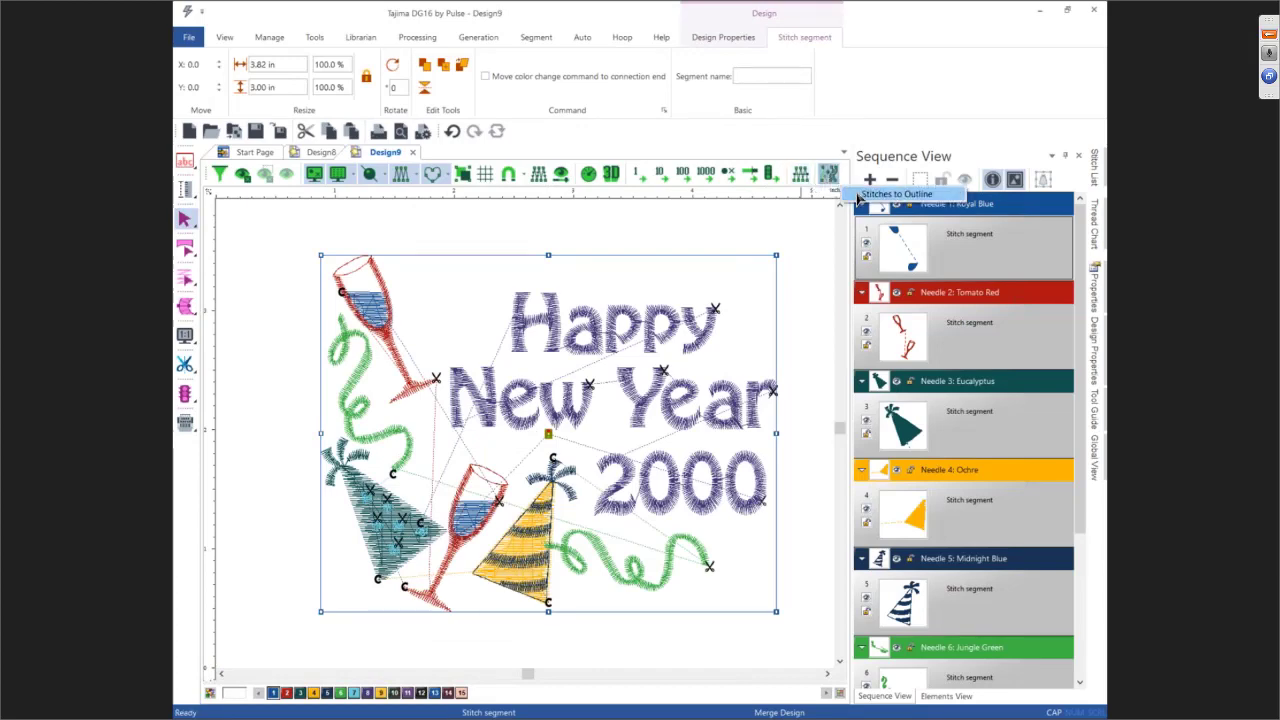
{"action": "left_click", "coordinate": [826, 180]}
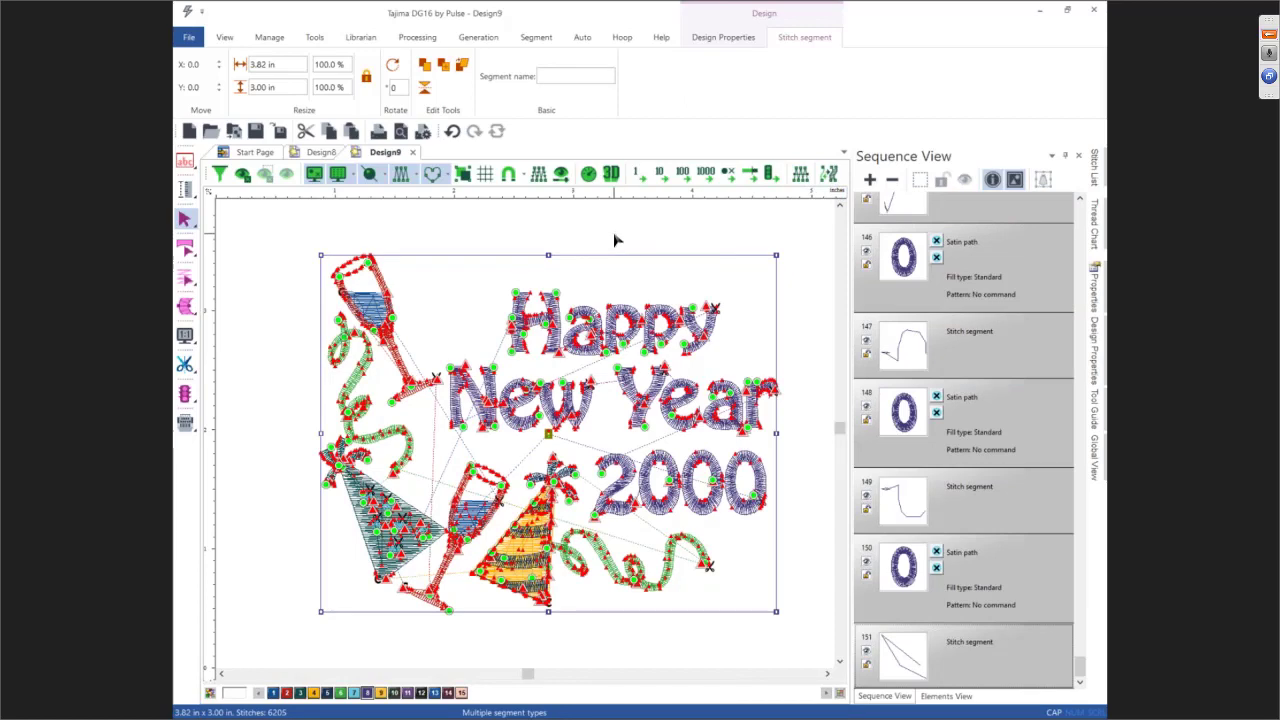
{"action": "left_click", "coordinate": [615, 242]}
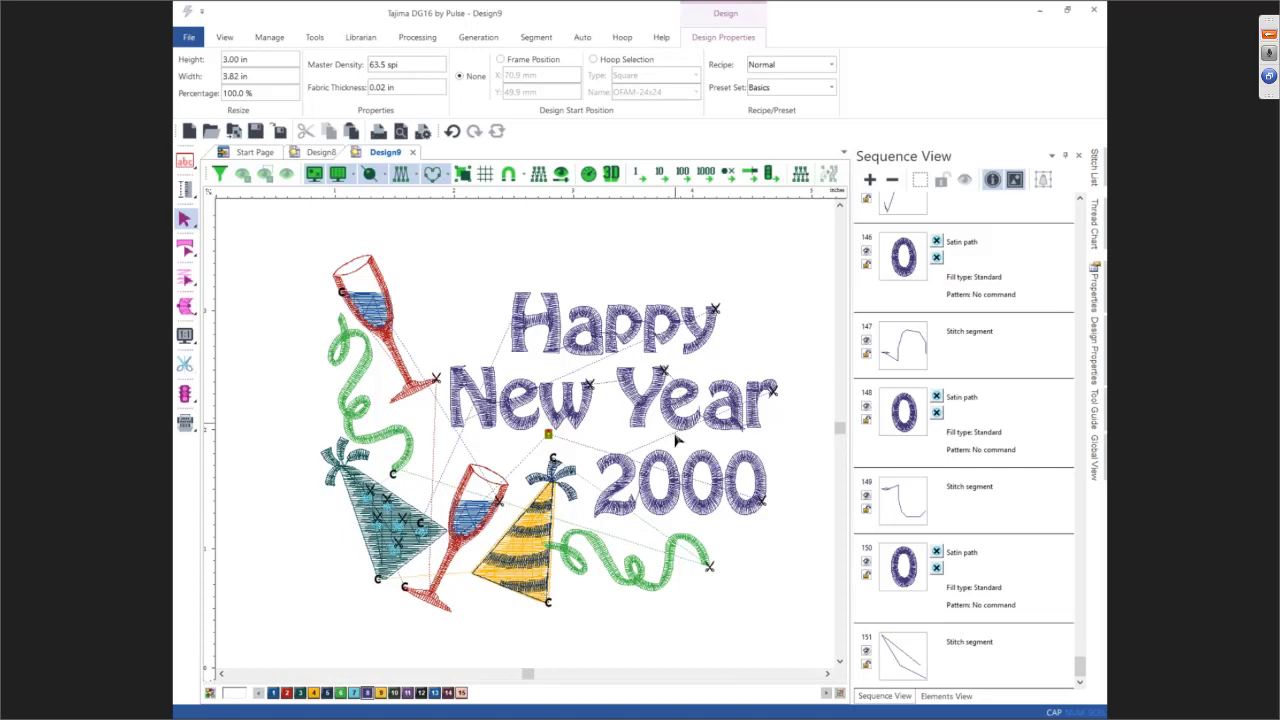
Delete the stitch segment that connects the "2" to the first "0" of "2000"
{"action": "scroll", "coordinate": [648, 503], "scroll_direction": "up", "scroll_amount": 3}
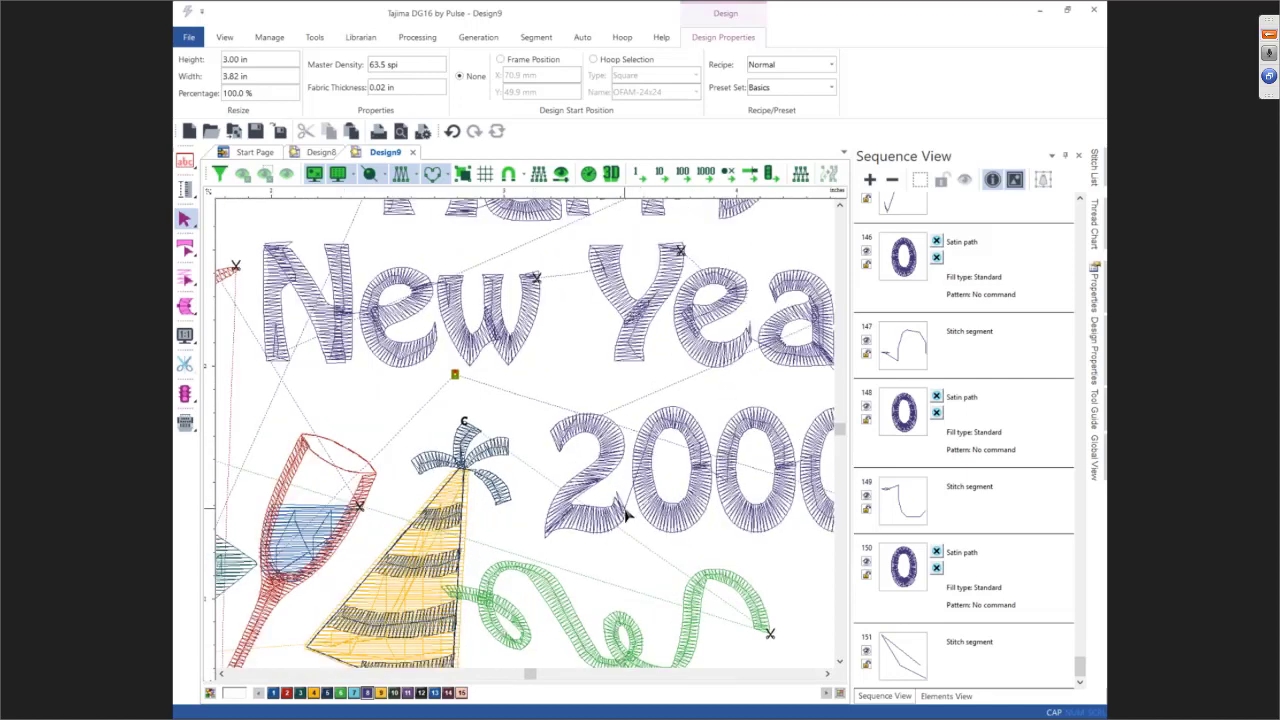
{"action": "left_click", "coordinate": [614, 510]}
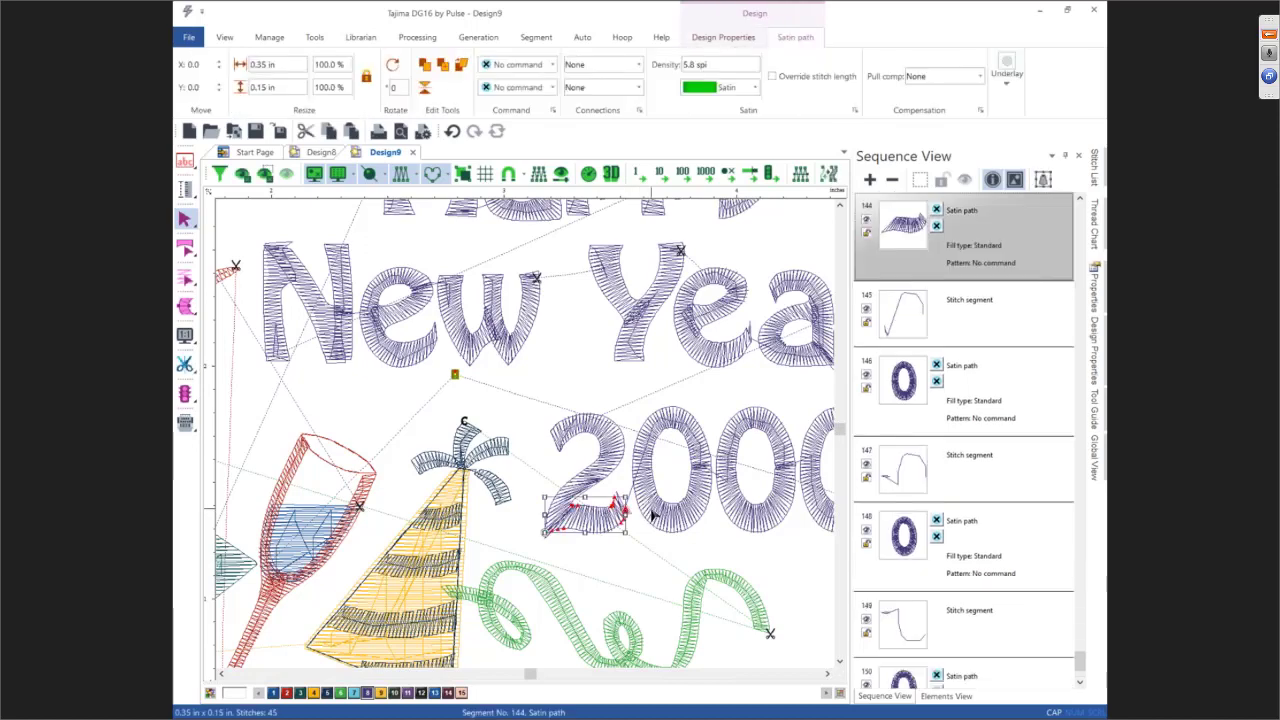
{"action": "scroll", "coordinate": [652, 515], "scroll_direction": "up", "scroll_amount": 2}
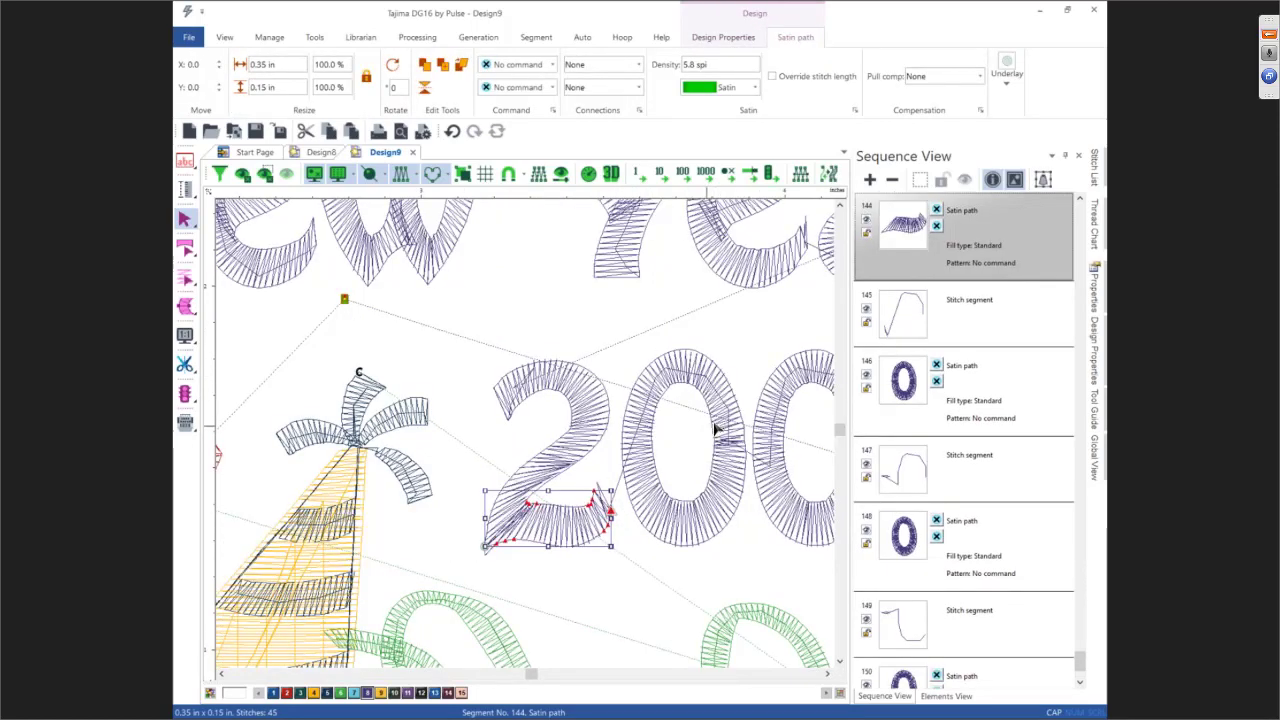
{"action": "left_click", "coordinate": [912, 310]}
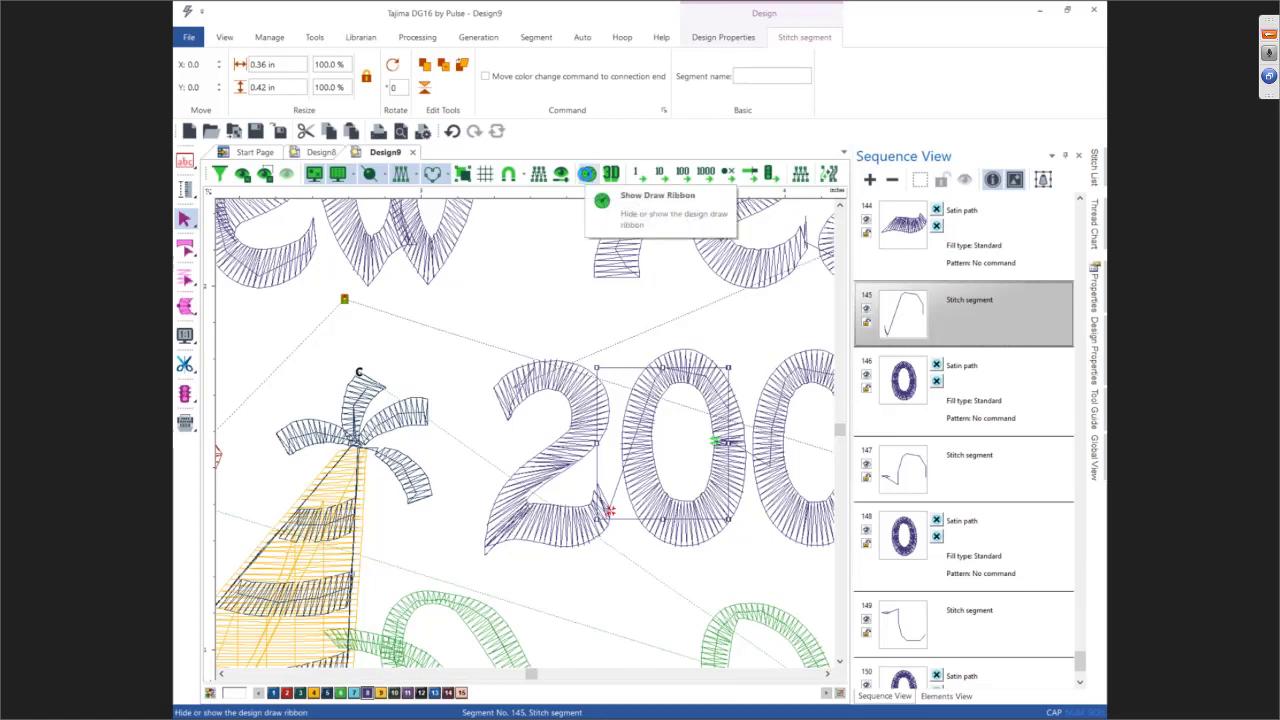
{"action": "key", "text": "Delete"}
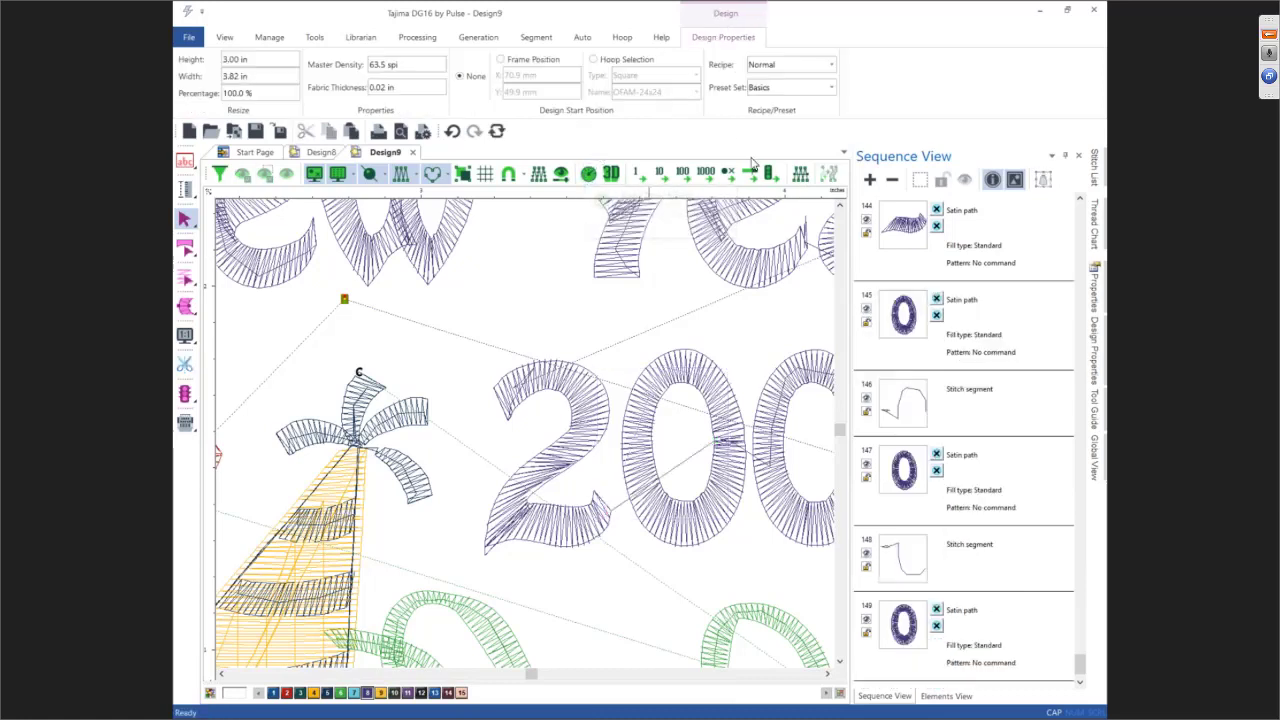
Give the satin path at the base of the "2" a Basic ending connection and a Trim ending command
{"action": "left_click", "coordinate": [906, 224]}
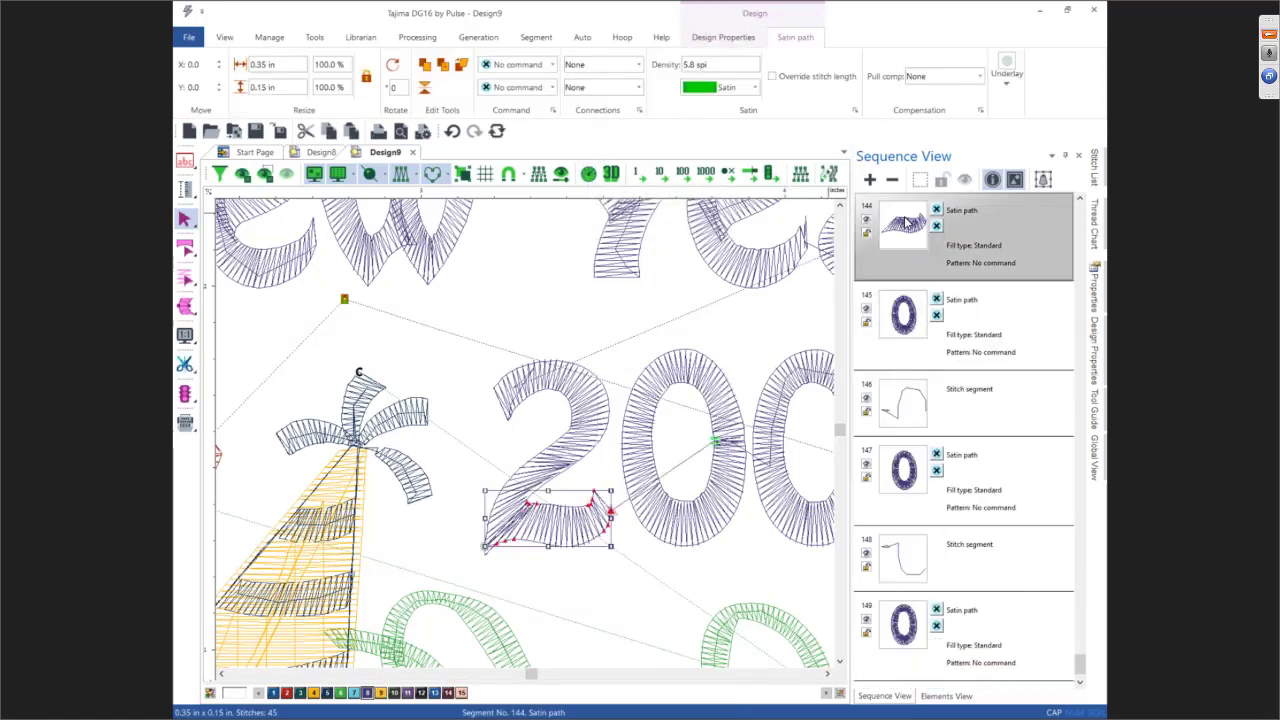
{"action": "left_click", "coordinate": [601, 89]}
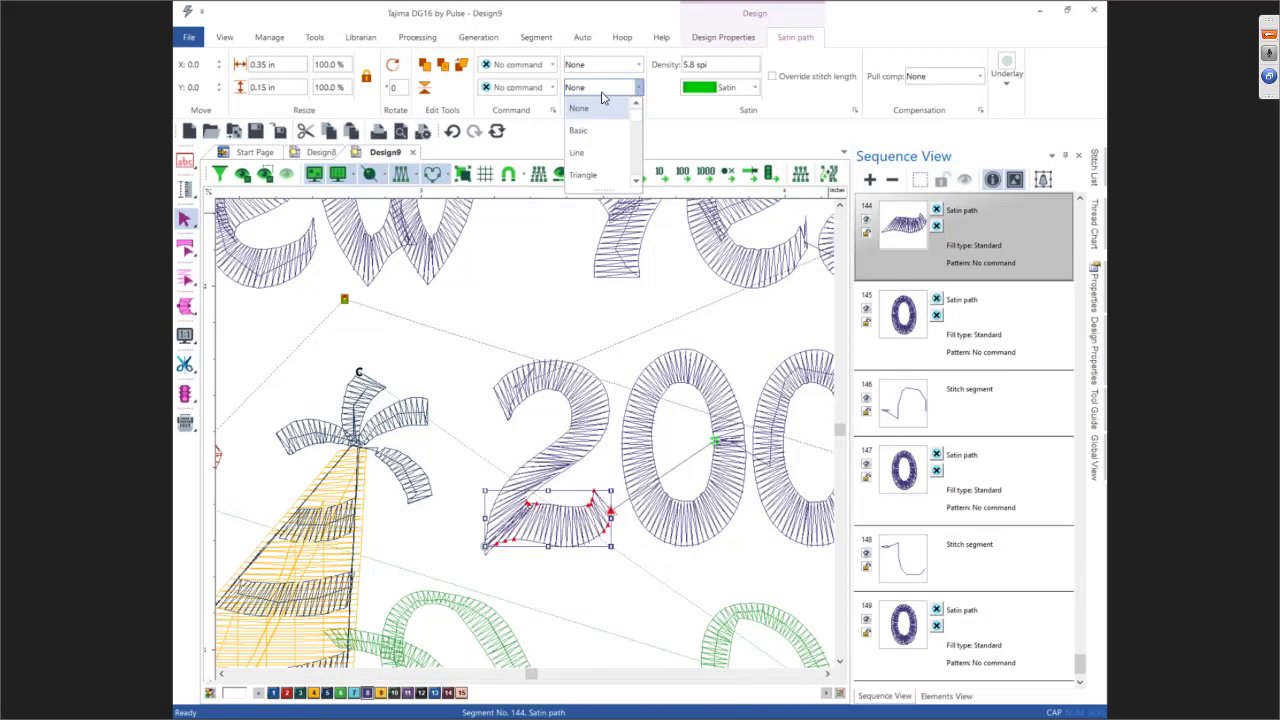
{"action": "left_click", "coordinate": [601, 133]}
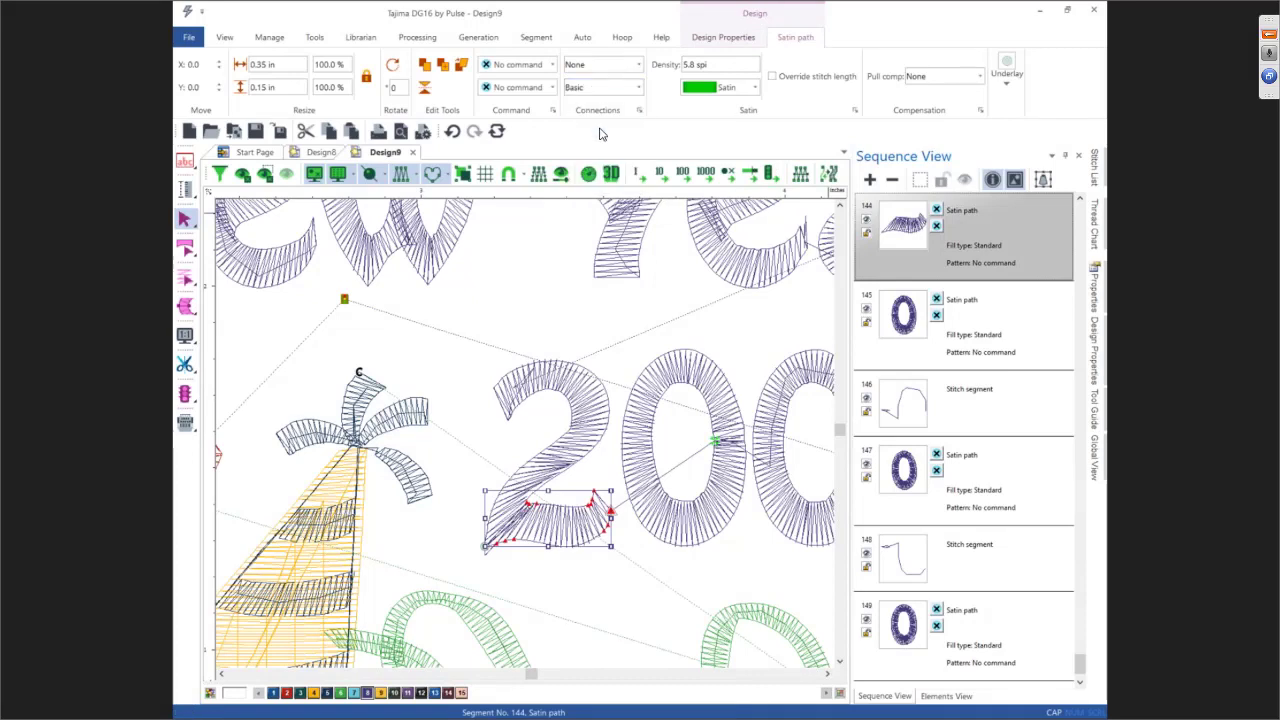
{"action": "left_click", "coordinate": [520, 87]}
{"action": "left_click", "coordinate": [518, 129]}
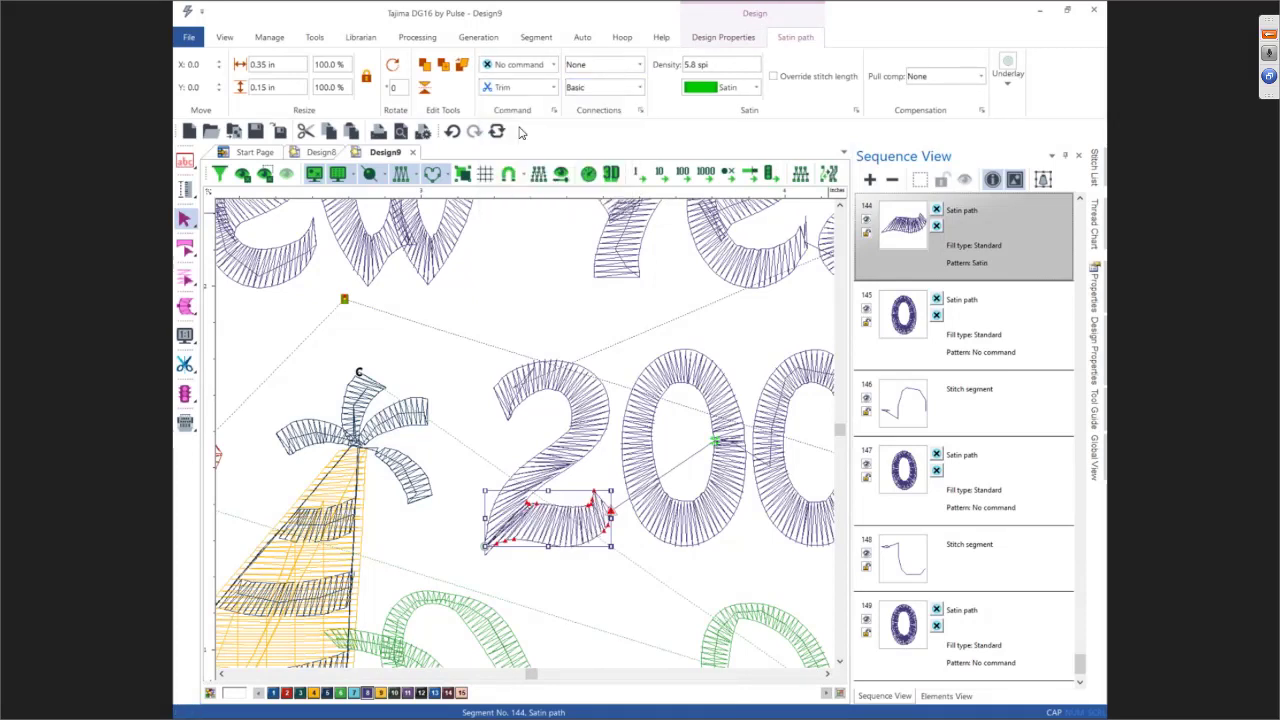
{"action": "left_click", "coordinate": [557, 337]}
{"action": "scroll", "coordinate": [604, 543], "scroll_direction": "up", "scroll_amount": 2}
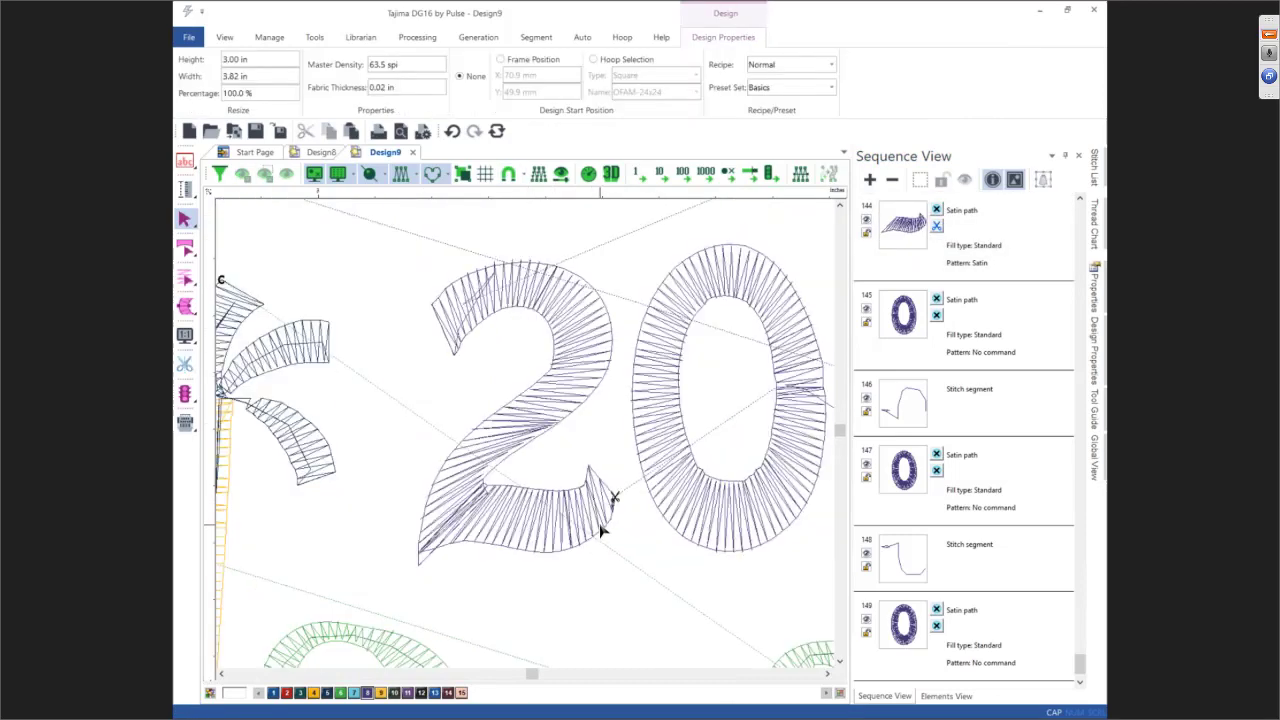
Show the stitch-angle beads of the satin path at the base of the "2"
{"action": "left_click", "coordinate": [600, 537]}
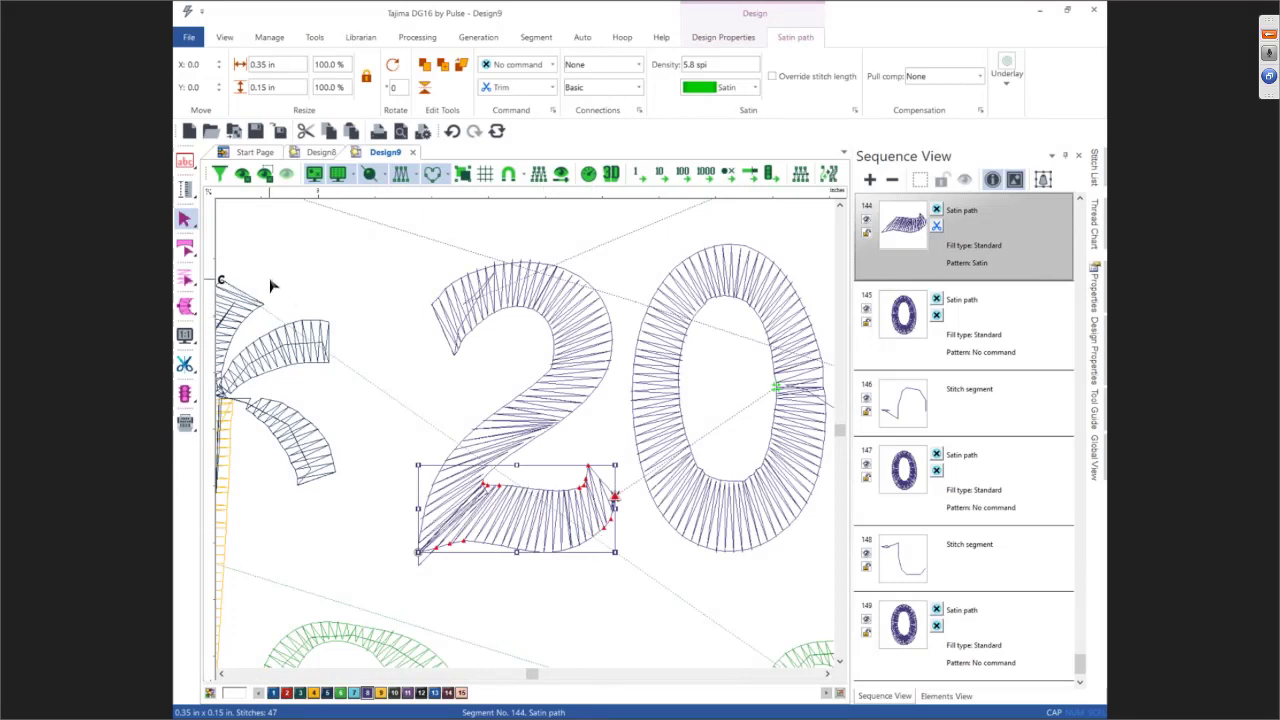
{"action": "left_click", "coordinate": [185, 307]}
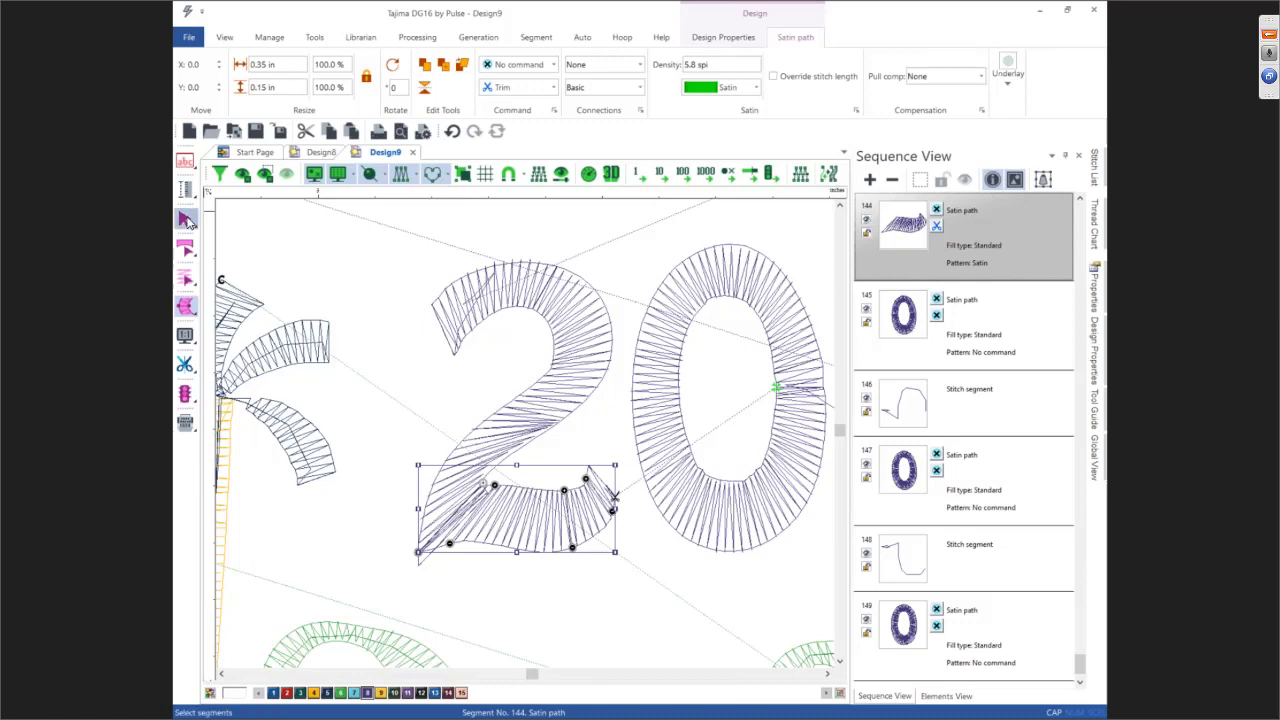
{"action": "key", "text": "Escape"}
Add an angle line across the lower diagonal of the main "2" satin path and move its lowest outer-edge bead up along the edge
{"action": "left_click", "coordinate": [487, 428]}
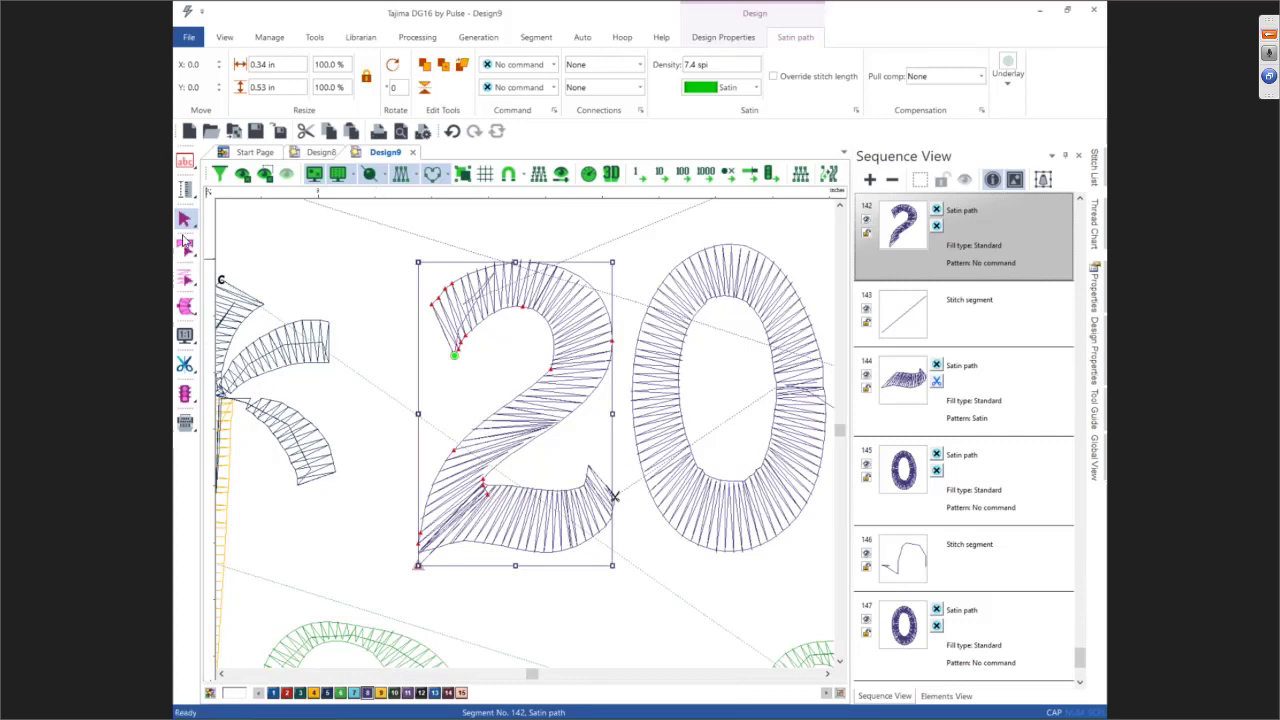
{"action": "left_click", "coordinate": [185, 306]}
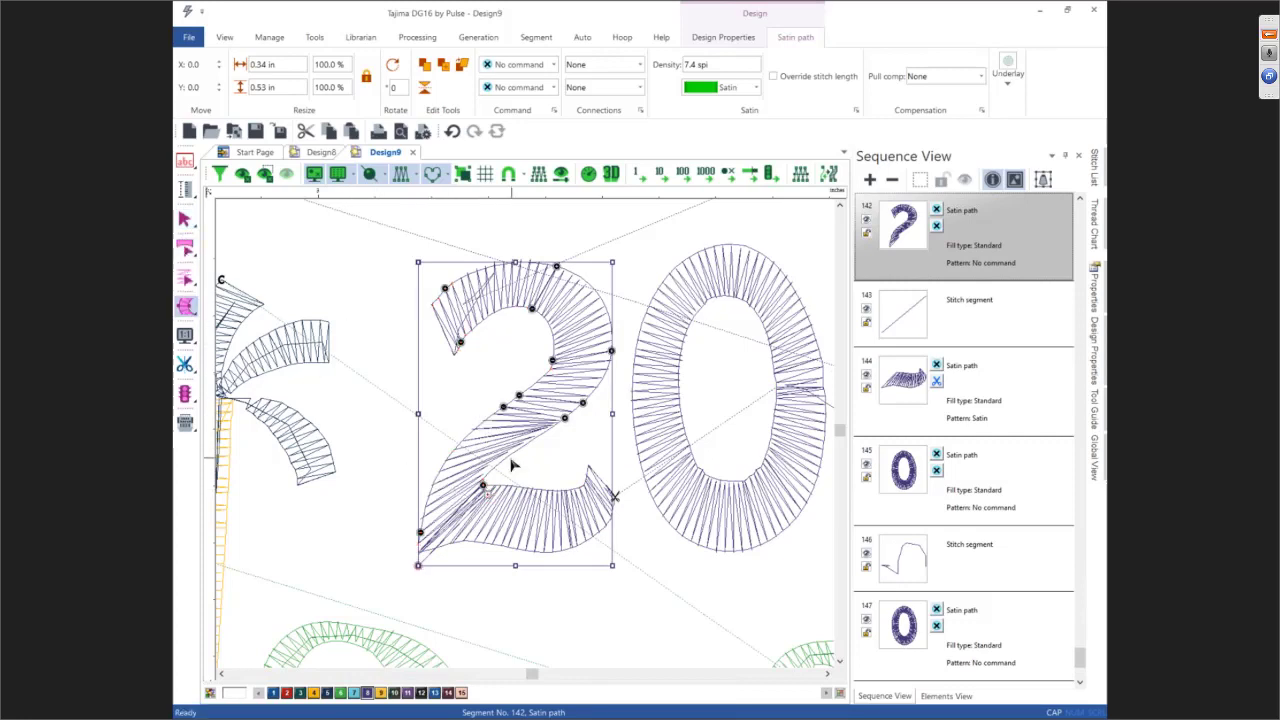
{"action": "left_click", "coordinate": [467, 436]}
{"action": "left_click", "coordinate": [502, 459]}
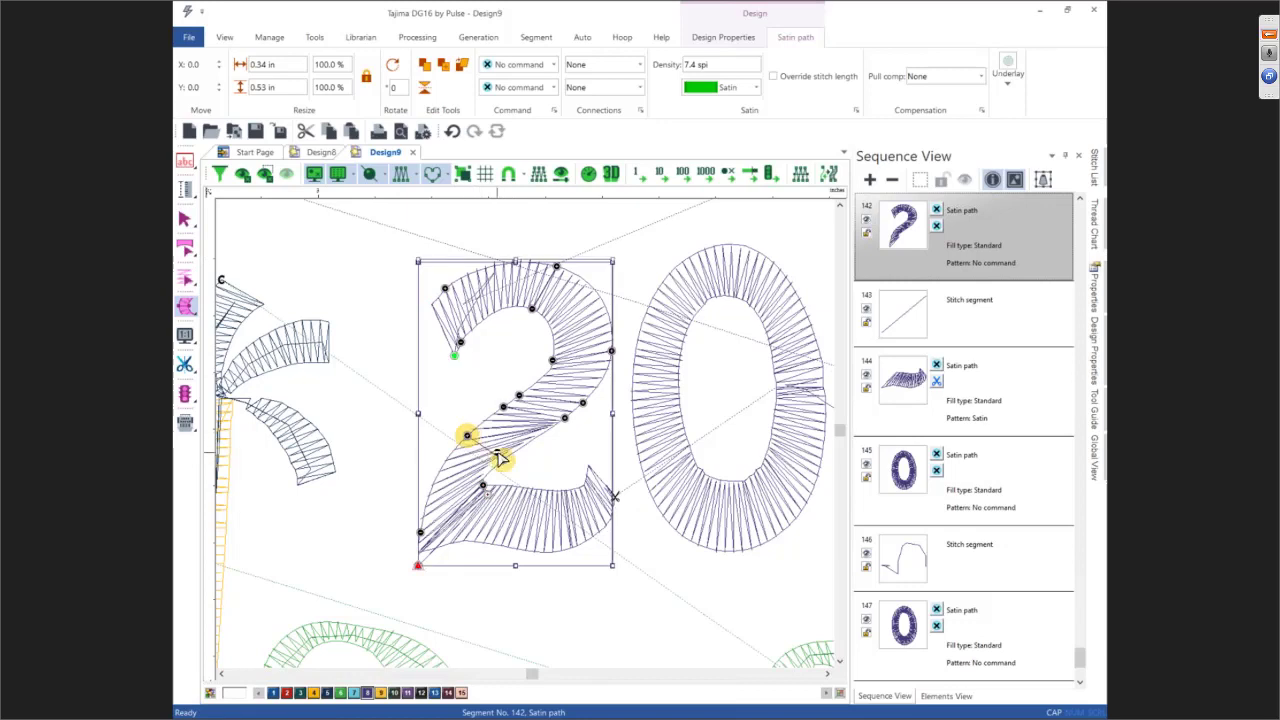
{"action": "left_click_drag", "start_coordinate": [420, 528], "coordinate": [430, 463]}
{"action": "left_click", "coordinate": [436, 441]}
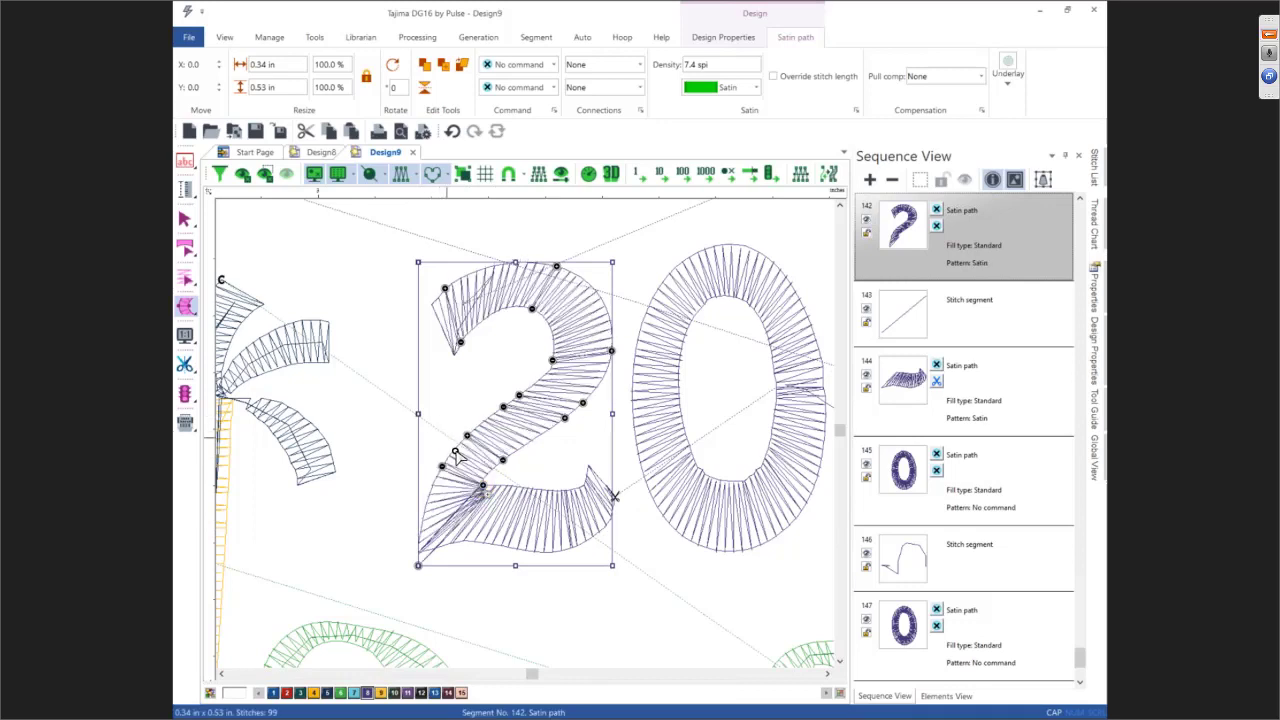
Delete the angle line at the lower end of the main "2" satin path and deselect the path
{"action": "right_click", "coordinate": [488, 497]}
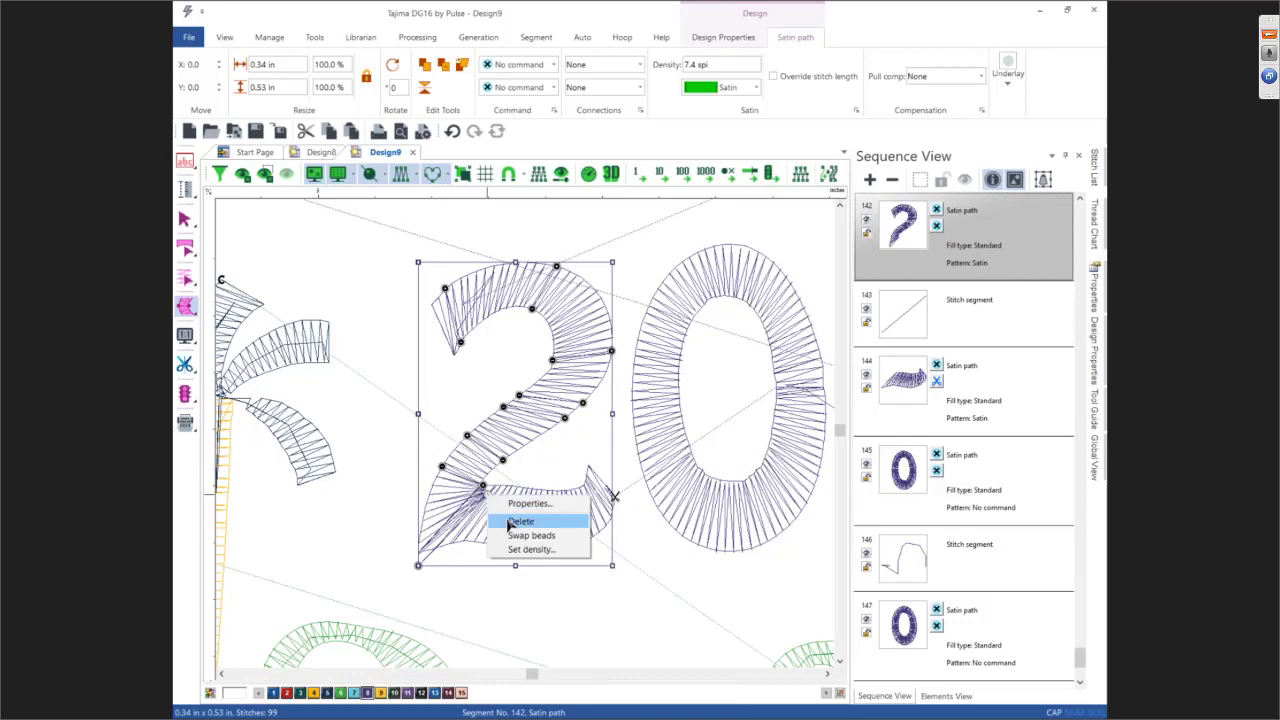
{"action": "left_click", "coordinate": [516, 521]}
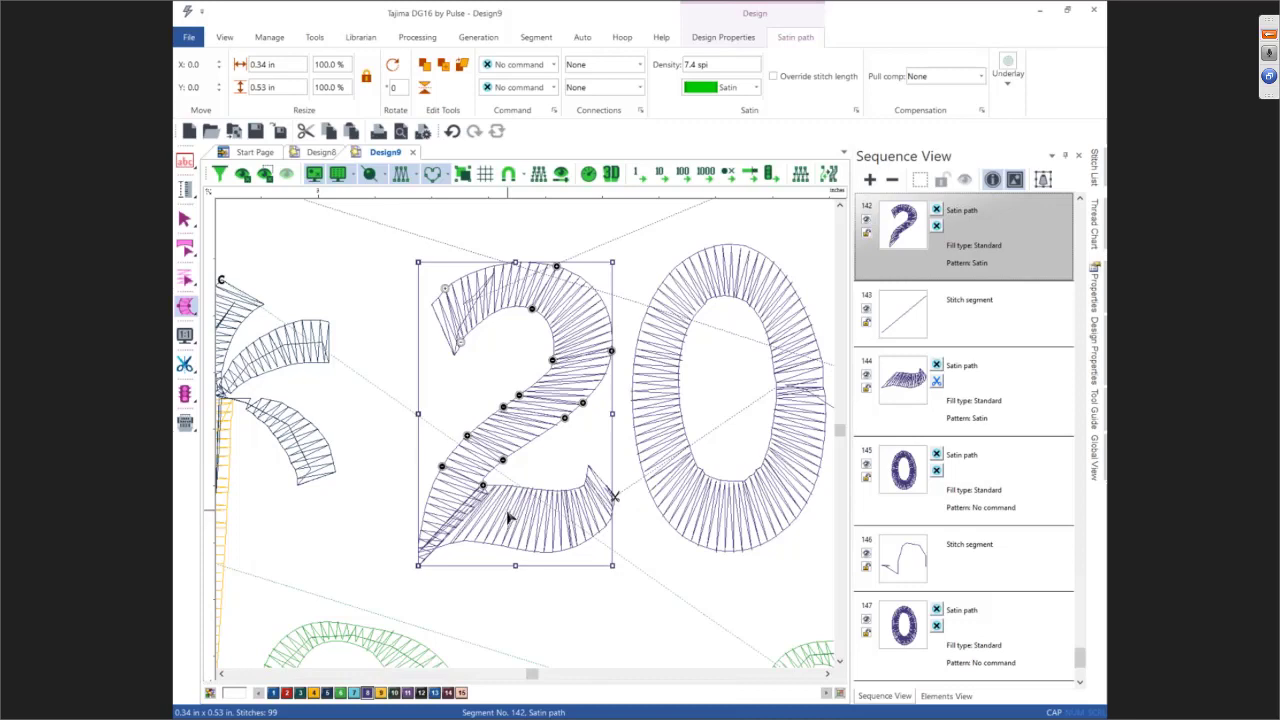
{"action": "key", "text": "Escape"}
{"action": "key", "text": "0"}
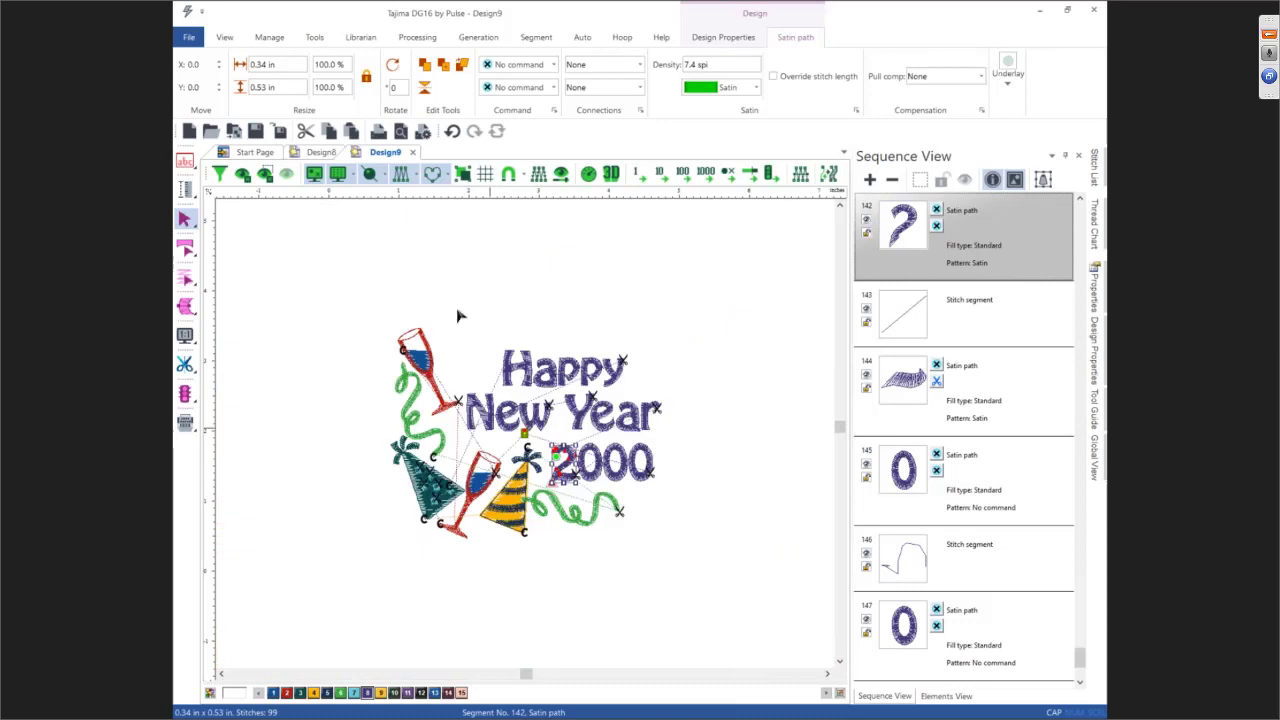
{"action": "left_click", "coordinate": [455, 283]}
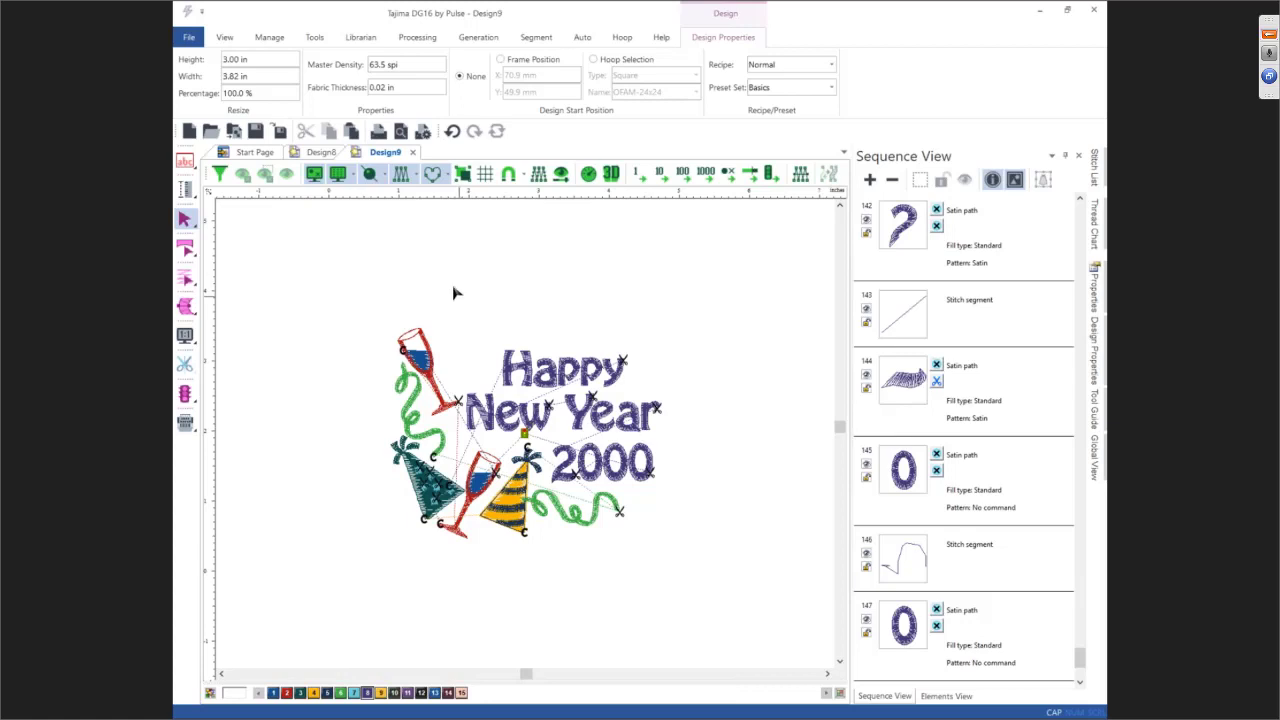
Select the whole New Year design and set its height to 4 in
{"action": "left_click_drag", "start_coordinate": [336, 293], "coordinate": [748, 570]}
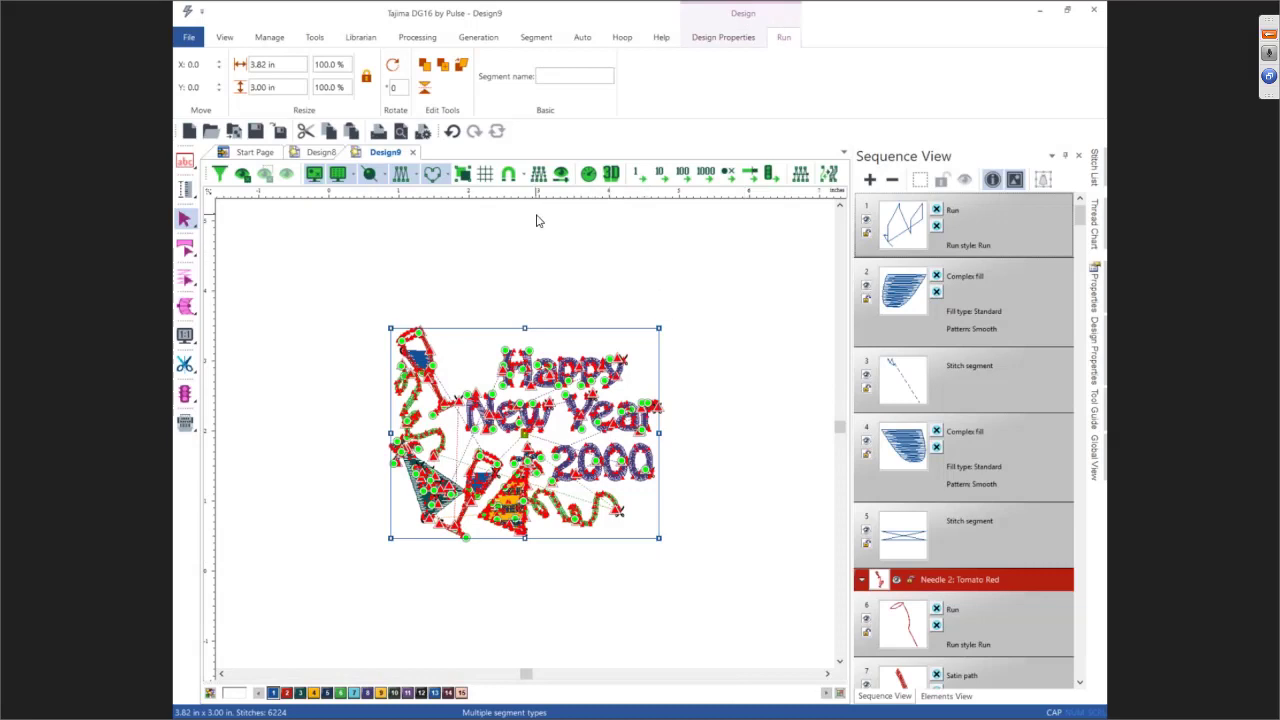
{"action": "left_click_drag", "start_coordinate": [286, 86], "coordinate": [248, 88]}
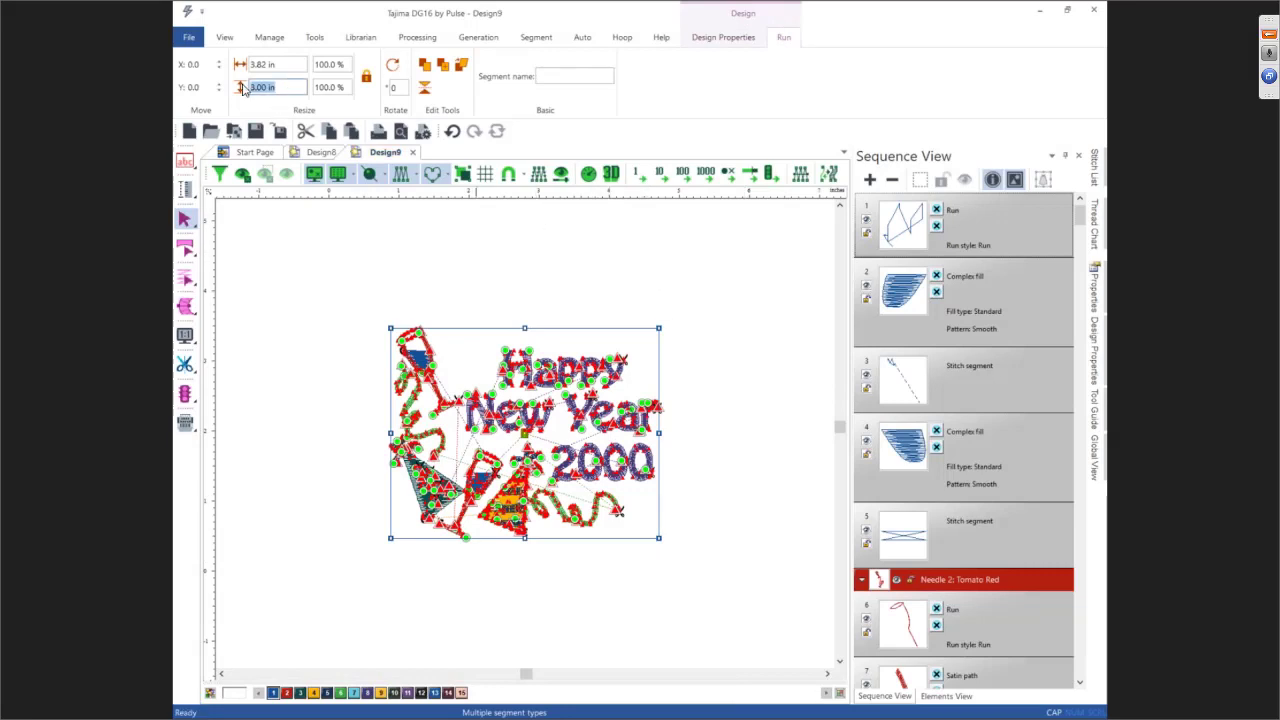
{"action": "type", "text": "4"}
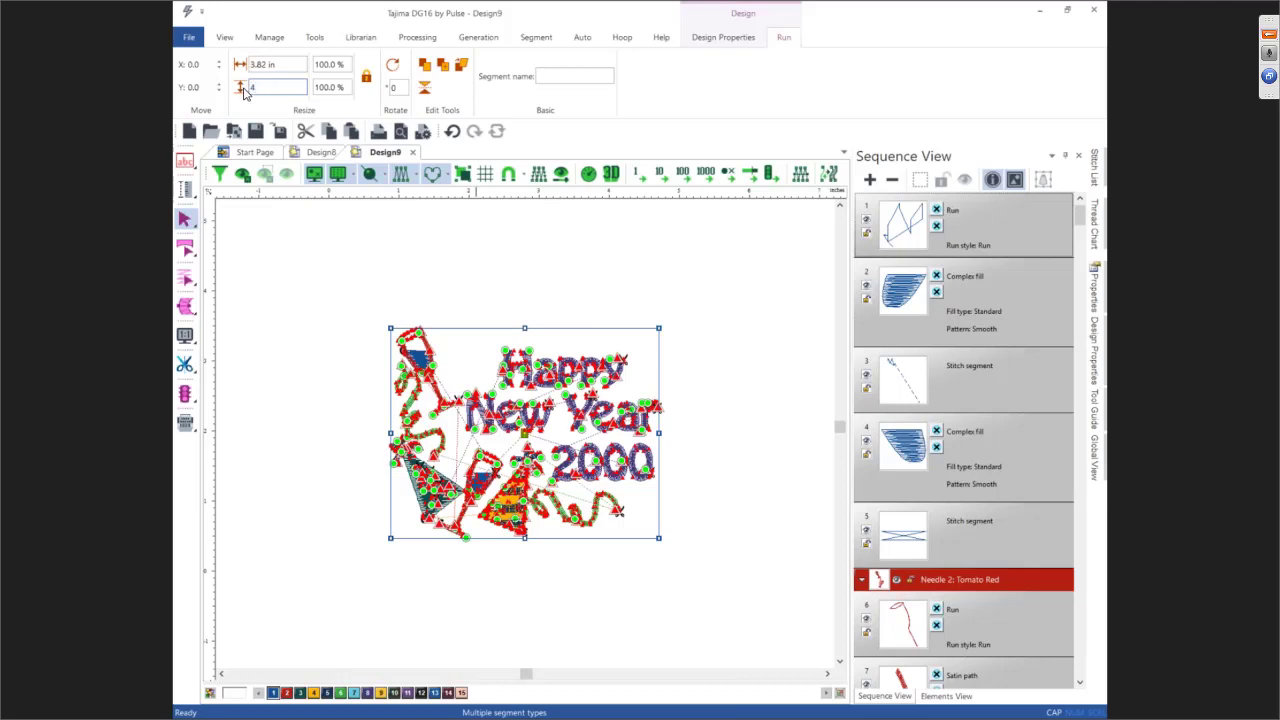
{"action": "key", "text": "Return"}
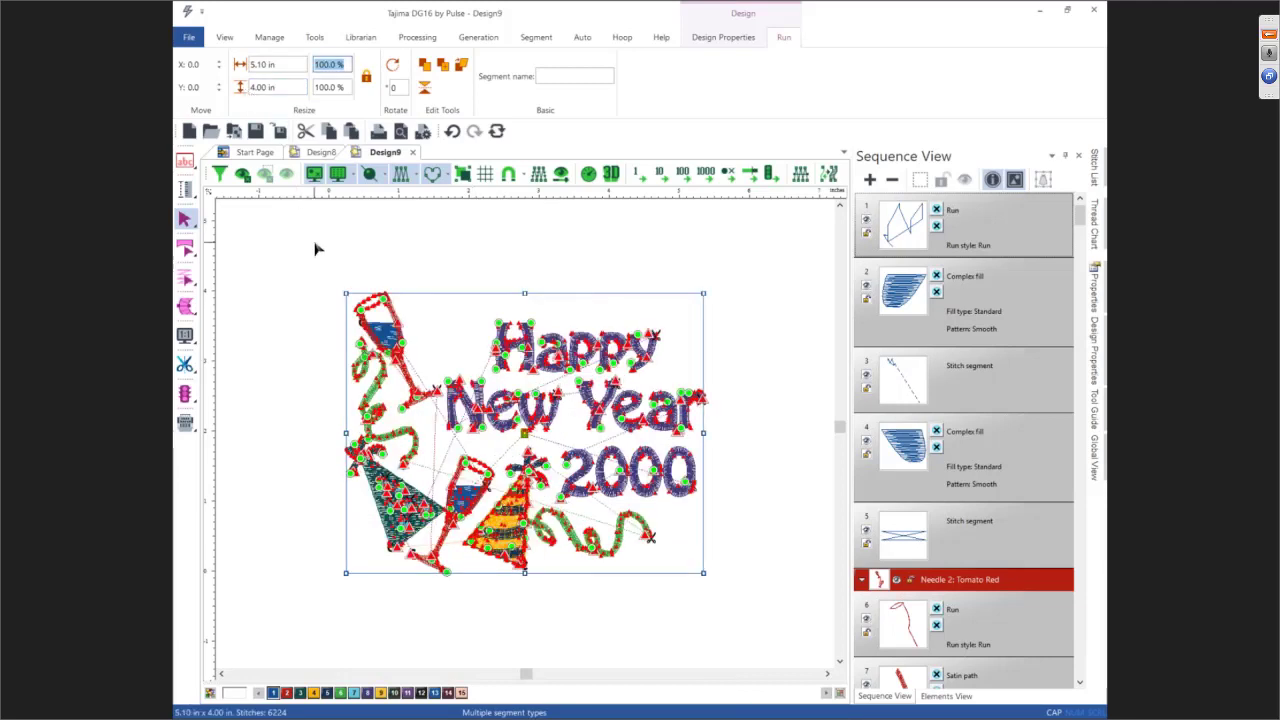
Try to rescale the selected design by entering 6 as its width percentage
{"action": "type", "text": "6"}
{"action": "key", "text": "Return"}
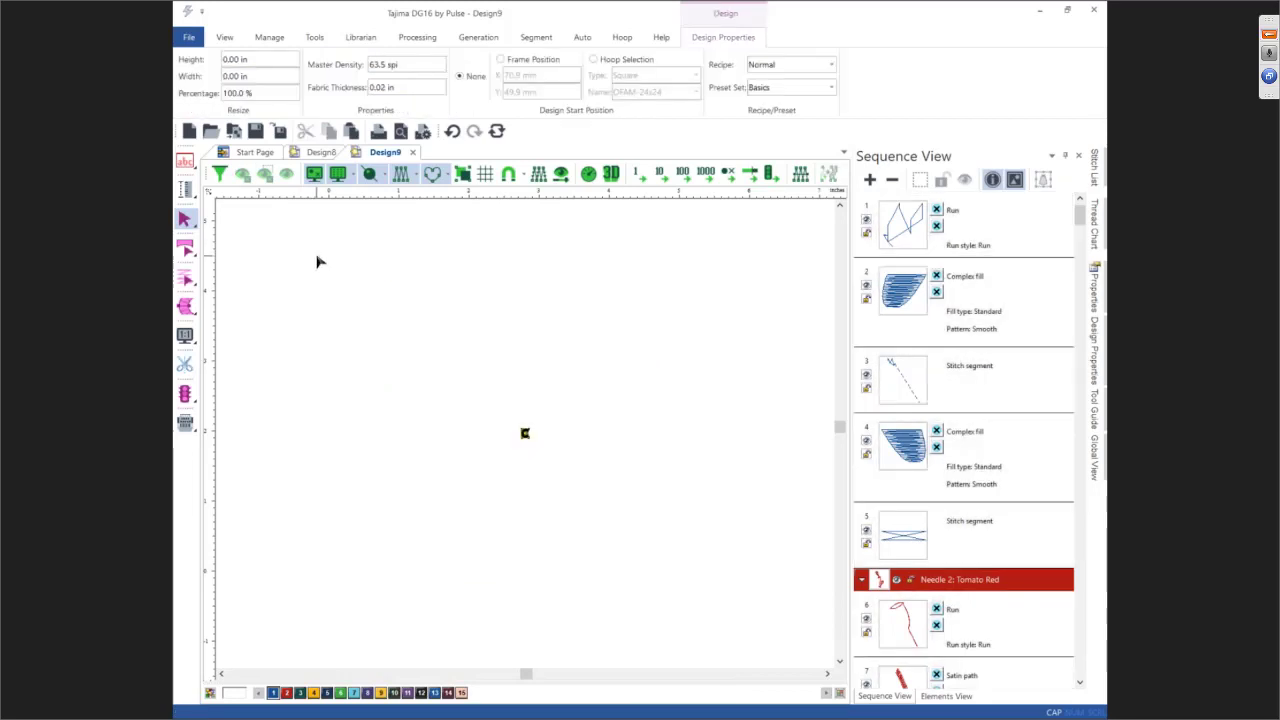
{"action": "key", "text": "ctrl+a"}
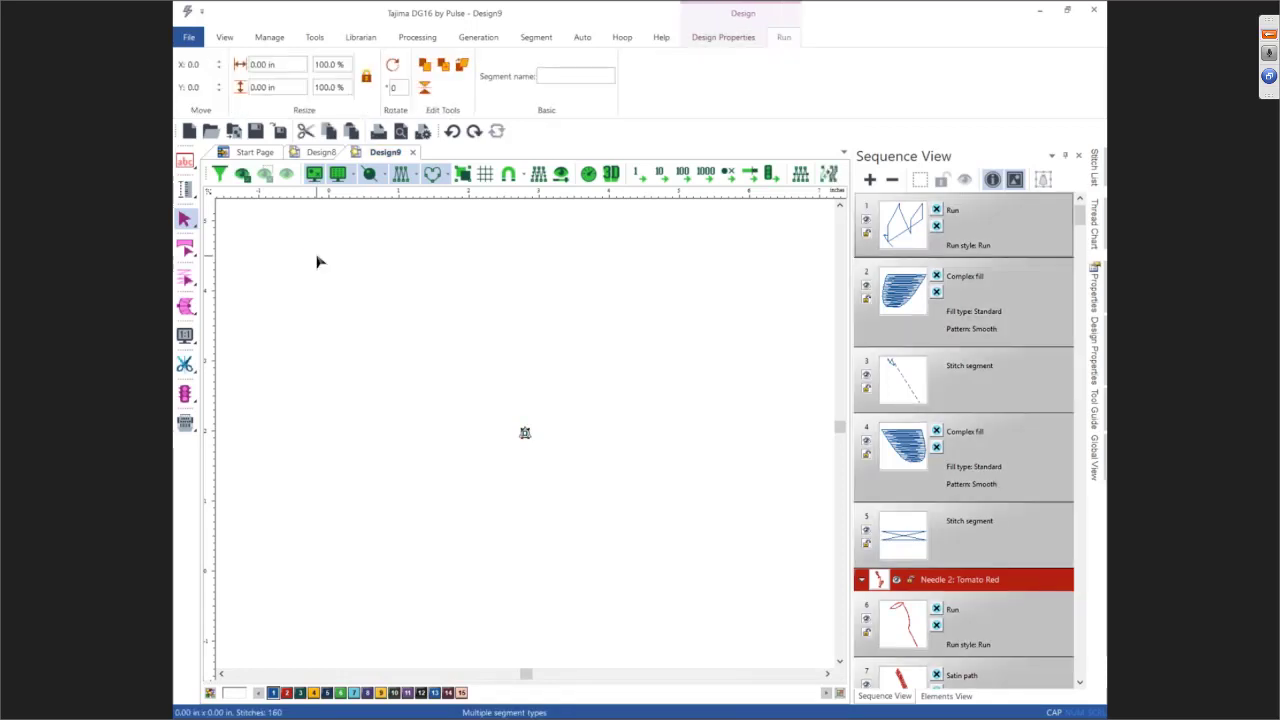
{"action": "left_click", "coordinate": [316, 262]}
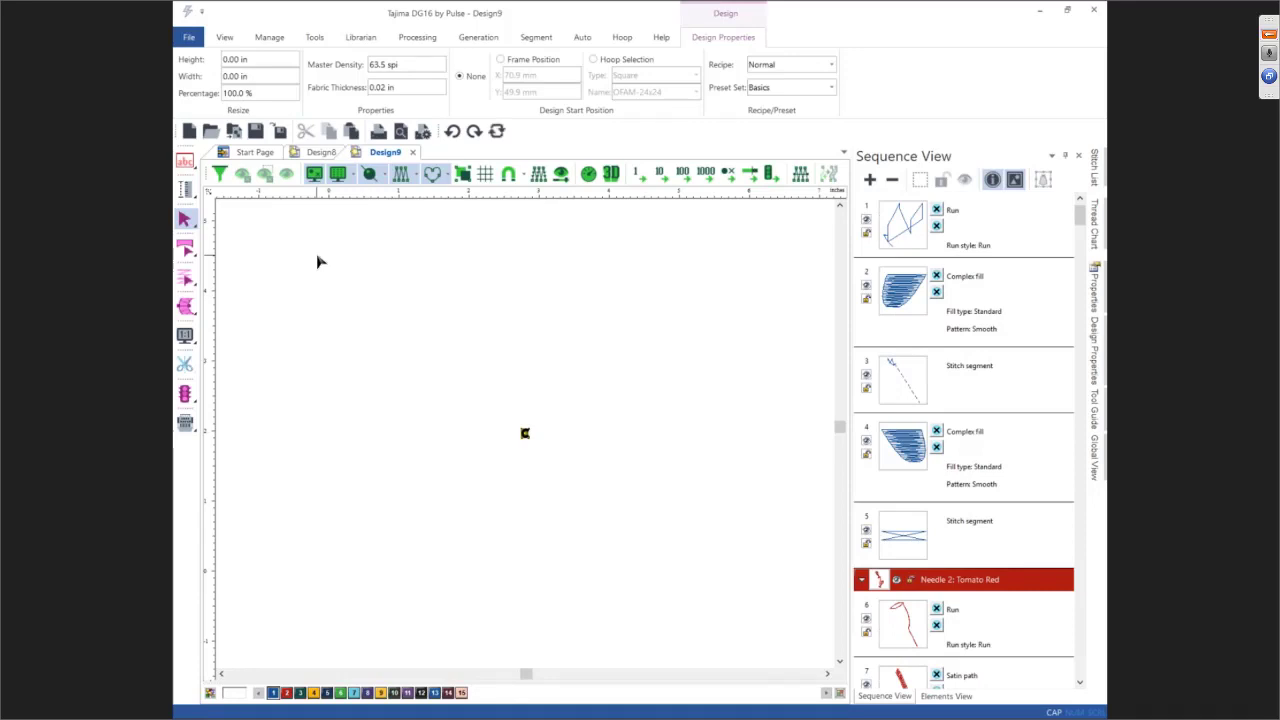
{"action": "key", "text": "z"}
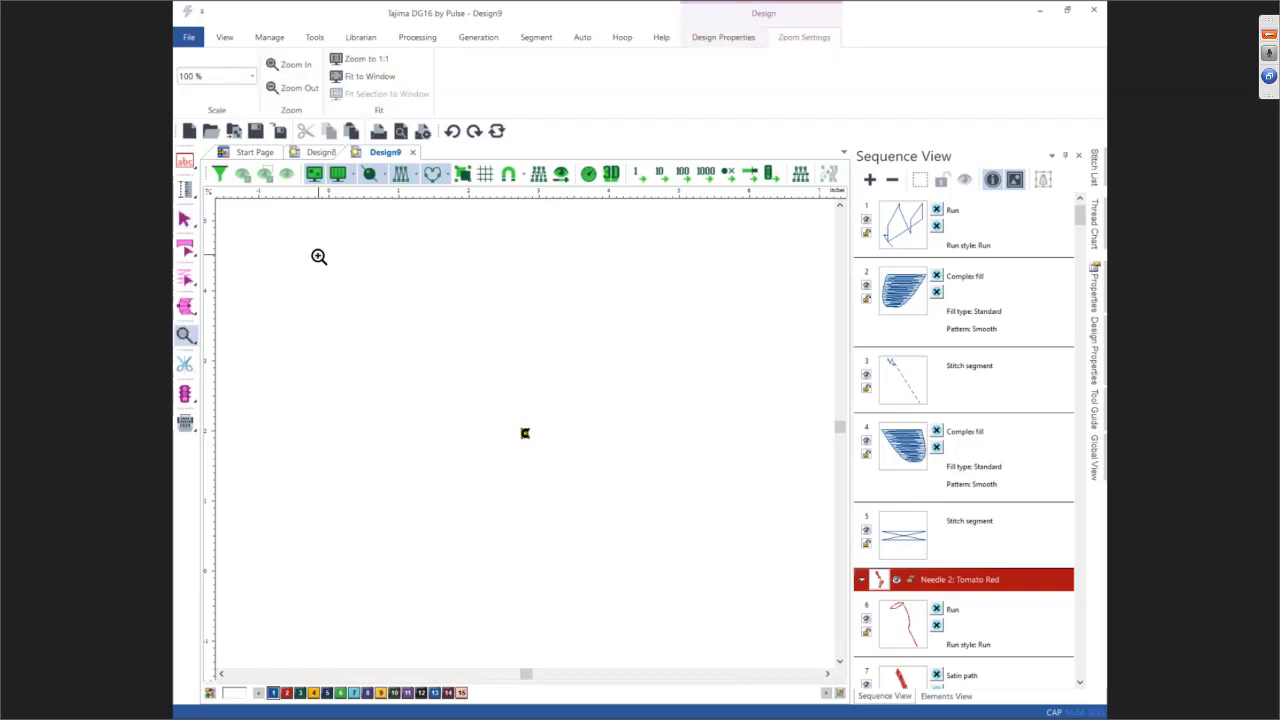
{"action": "key", "text": "Escape"}
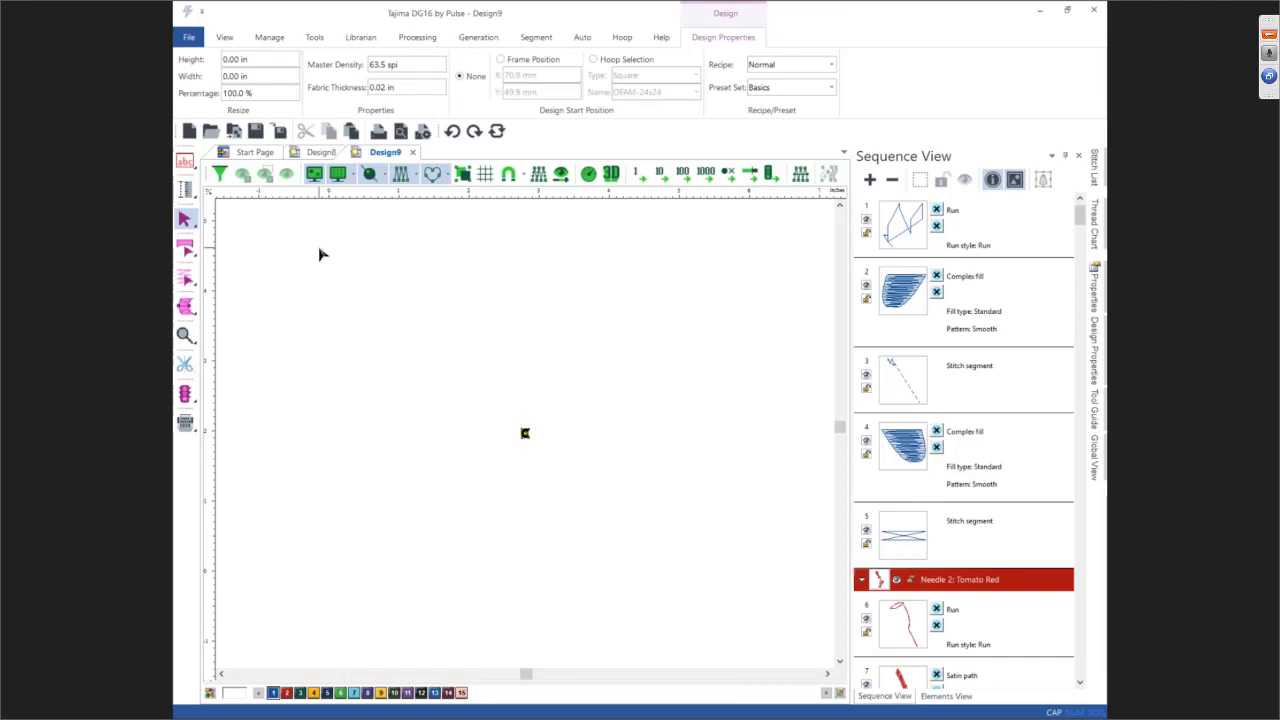
Collapse the sequence to its needle colours and check the Royal Blue, Tomato Red and Eucalyptus blocks by selecting them one at a time
{"action": "left_click", "coordinate": [891, 181]}
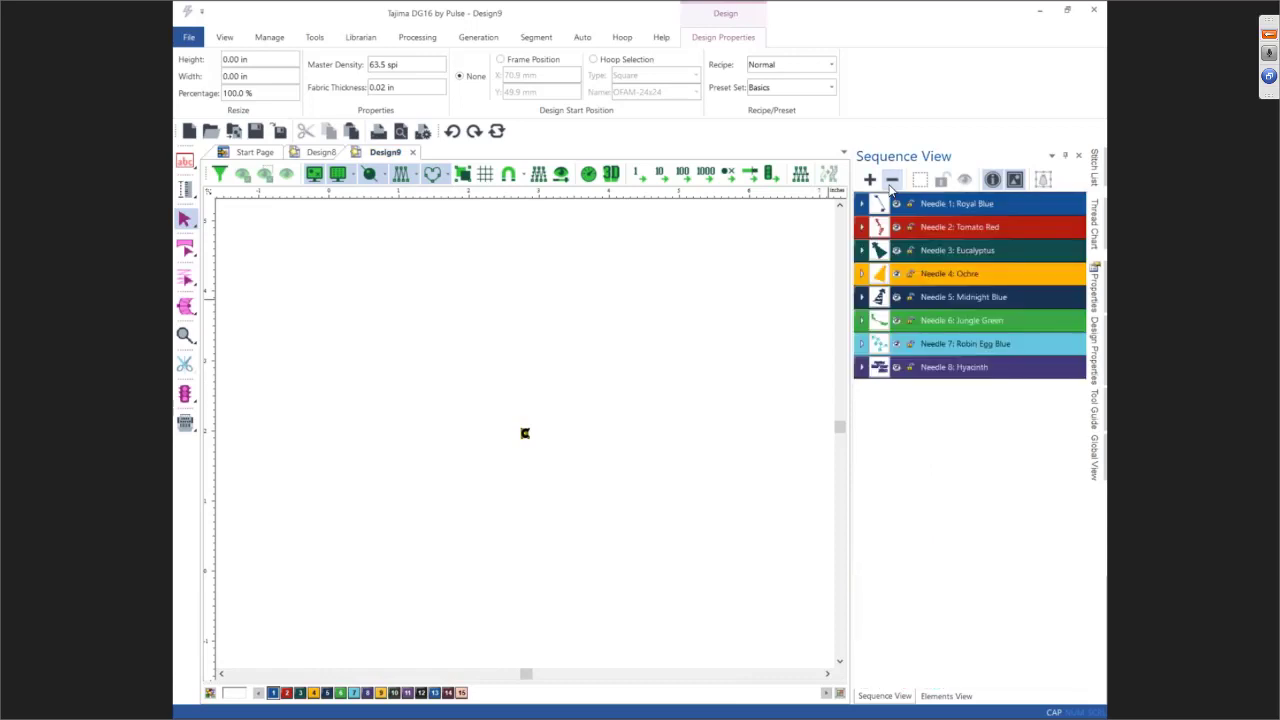
{"action": "left_click", "coordinate": [989, 227]}
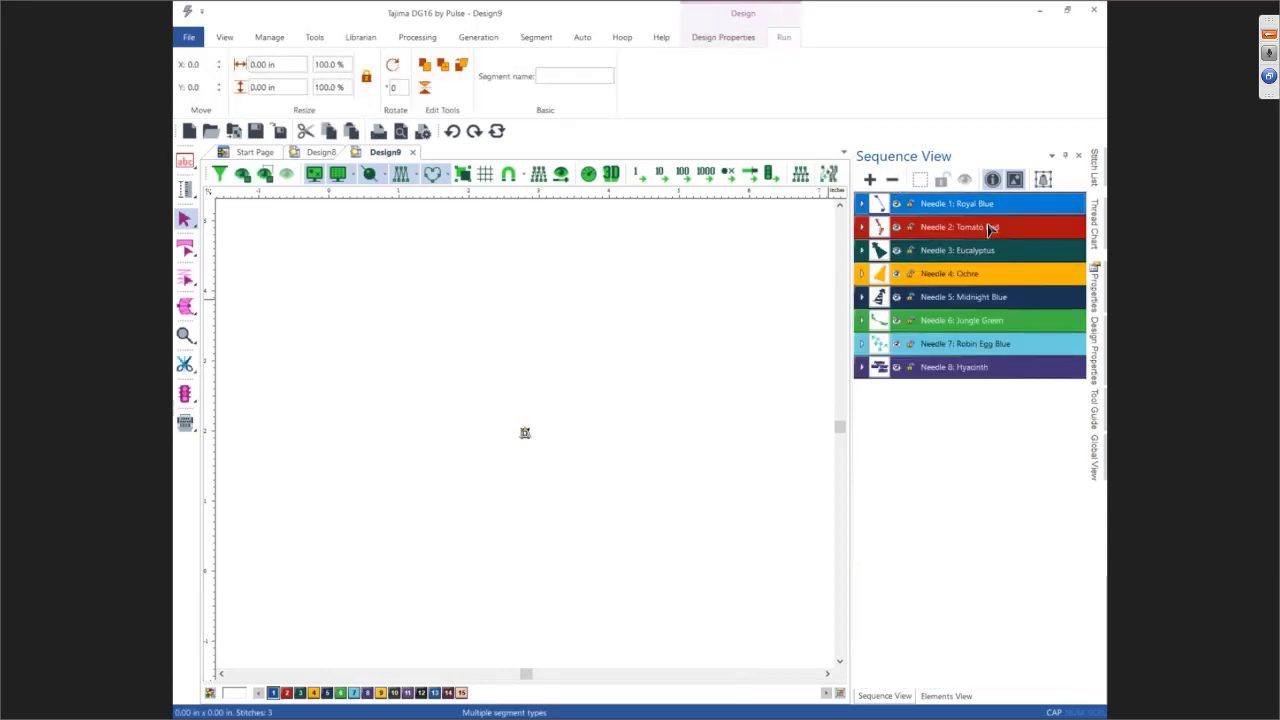
{"action": "left_click", "coordinate": [989, 227], "text": "ctrl"}
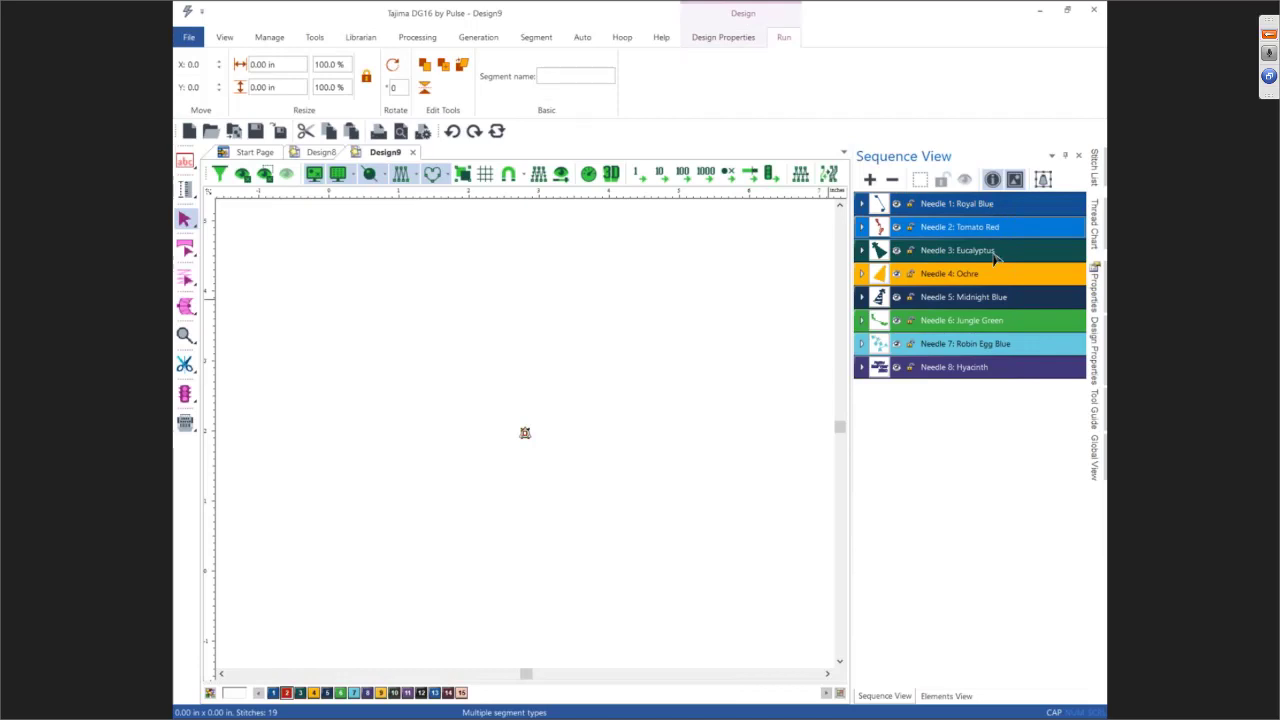
{"action": "left_click", "coordinate": [995, 255]}
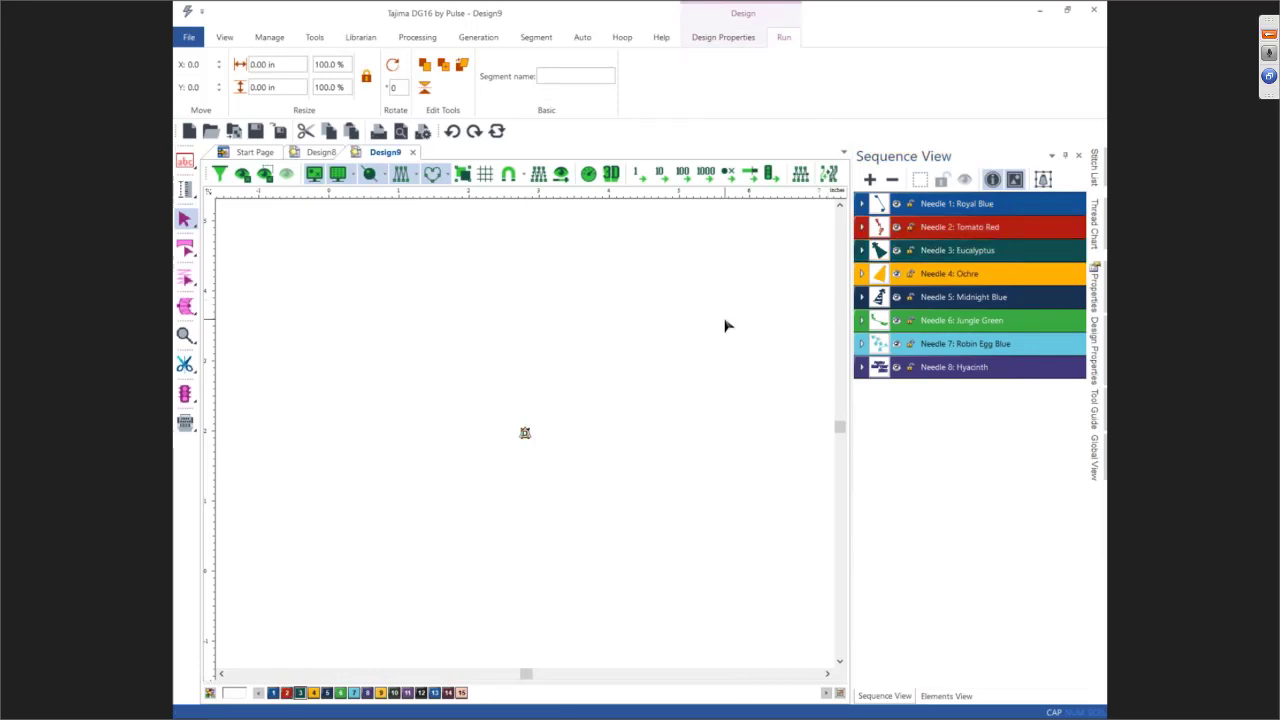
{"action": "left_click", "coordinate": [727, 323]}
Select all segments of the shrunken design and try to set the height to 4.46 in
{"action": "left_click_drag", "start_coordinate": [337, 281], "coordinate": [760, 573]}
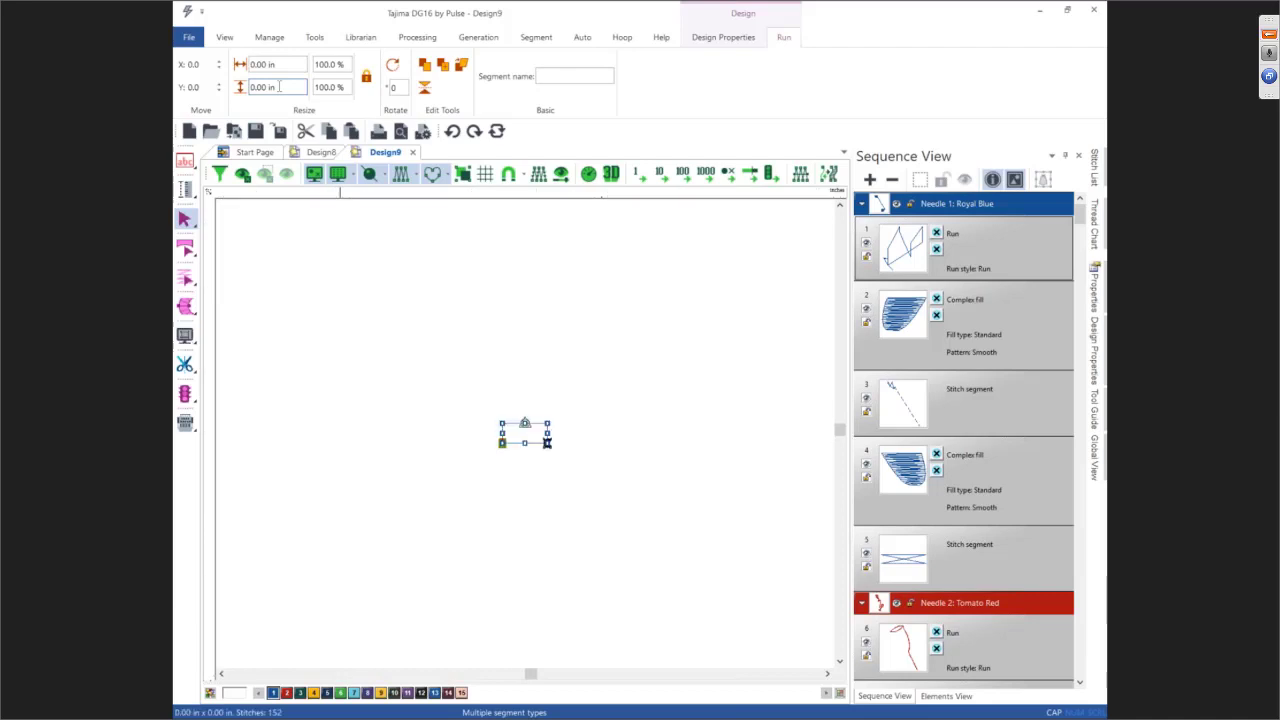
{"action": "left_click_drag", "start_coordinate": [280, 86], "coordinate": [243, 88]}
{"action": "type", "text": "4.46"}
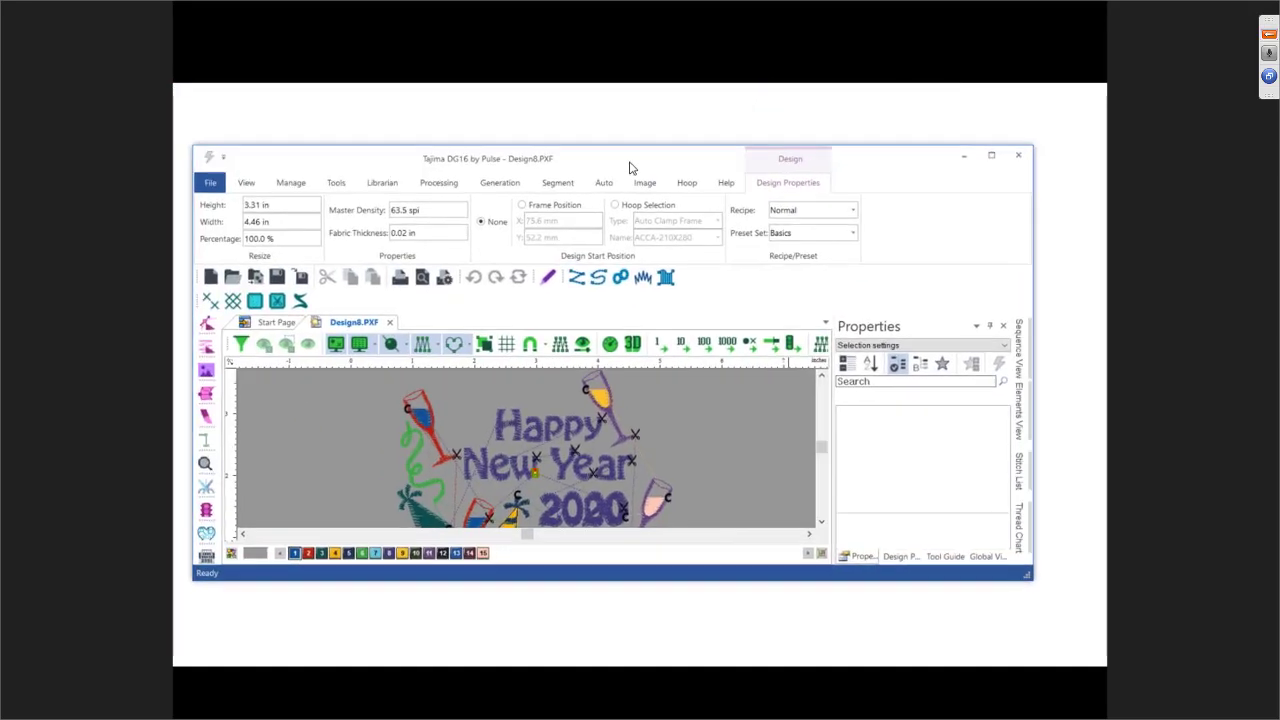
Maximise the program window and examine Design8.PXF, including its "2020" lettering
{"action": "left_click", "coordinate": [992, 156]}
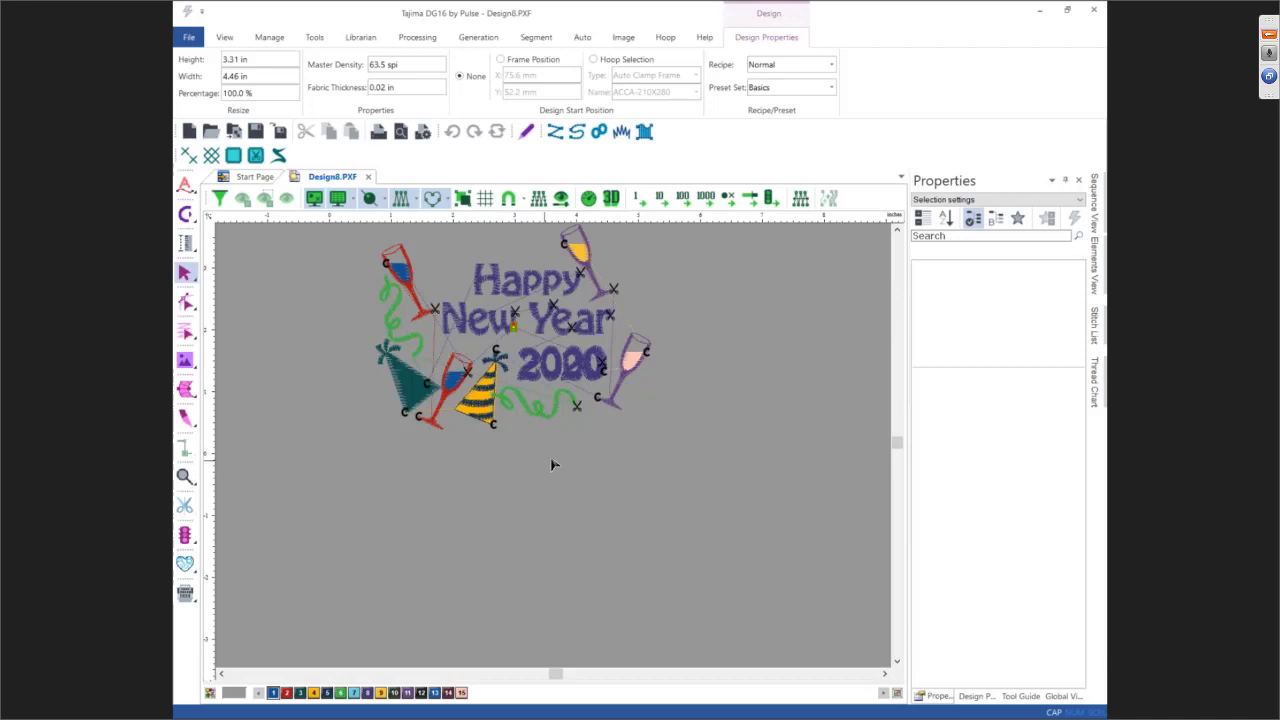
{"action": "left_click", "coordinate": [258, 178]}
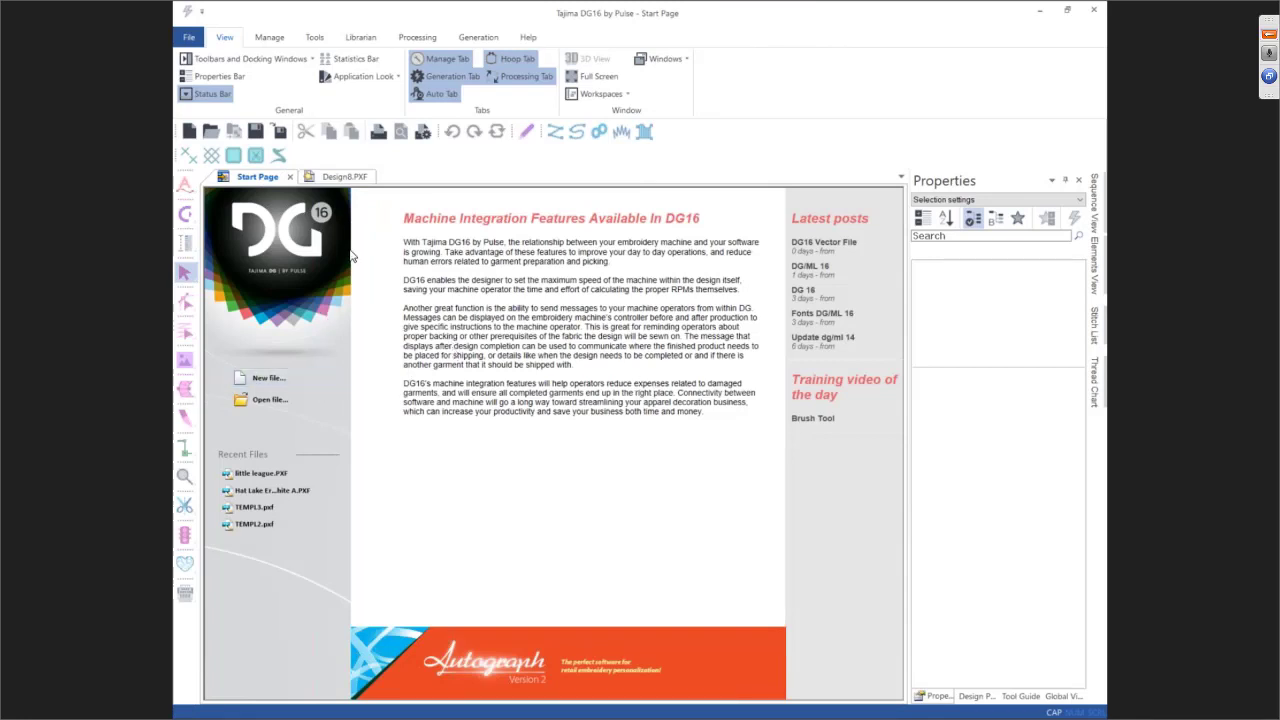
{"action": "left_click", "coordinate": [343, 177]}
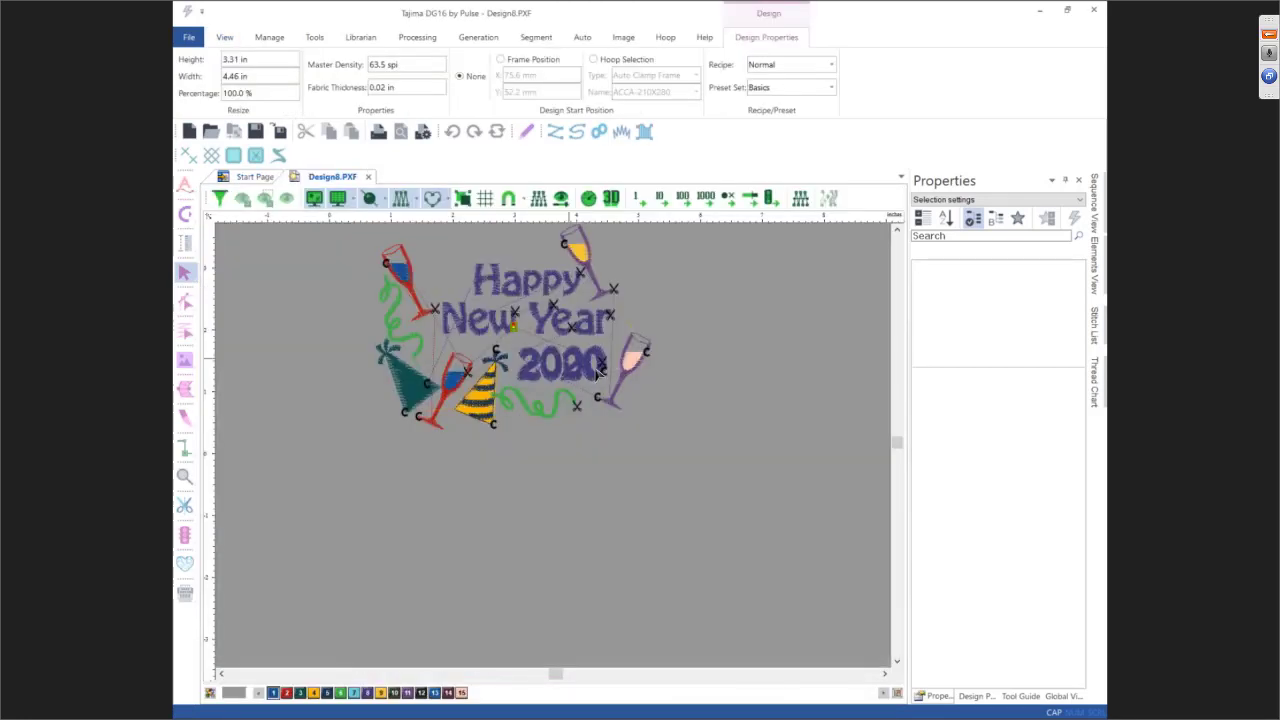
{"action": "scroll", "coordinate": [580, 400], "scroll_direction": "up", "scroll_amount": 2}
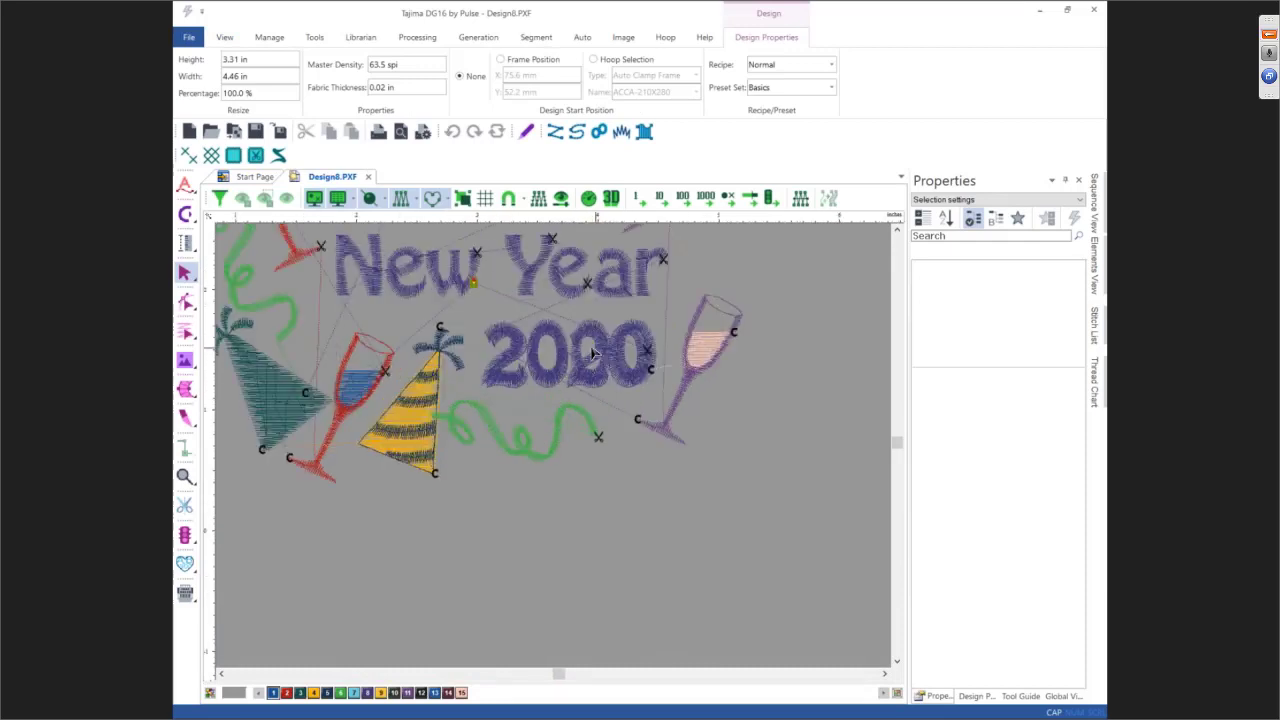
{"action": "left_click", "coordinate": [585, 360]}
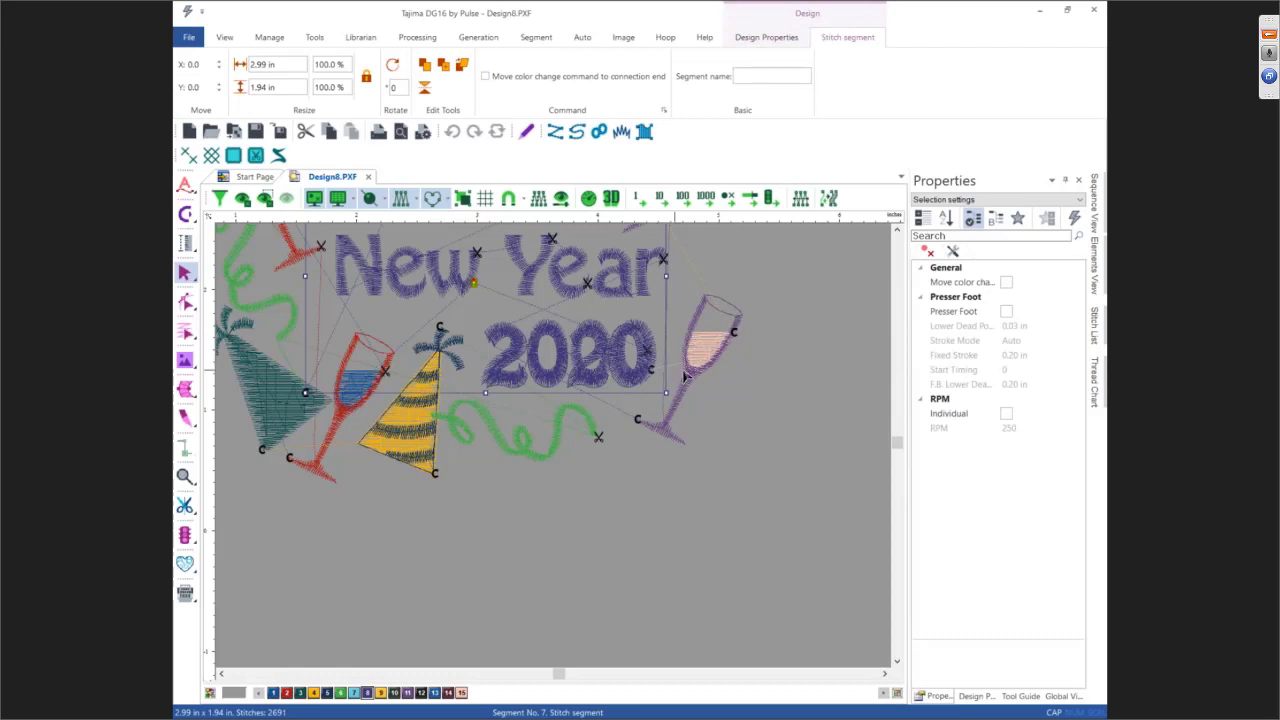
{"action": "left_click", "coordinate": [610, 481]}
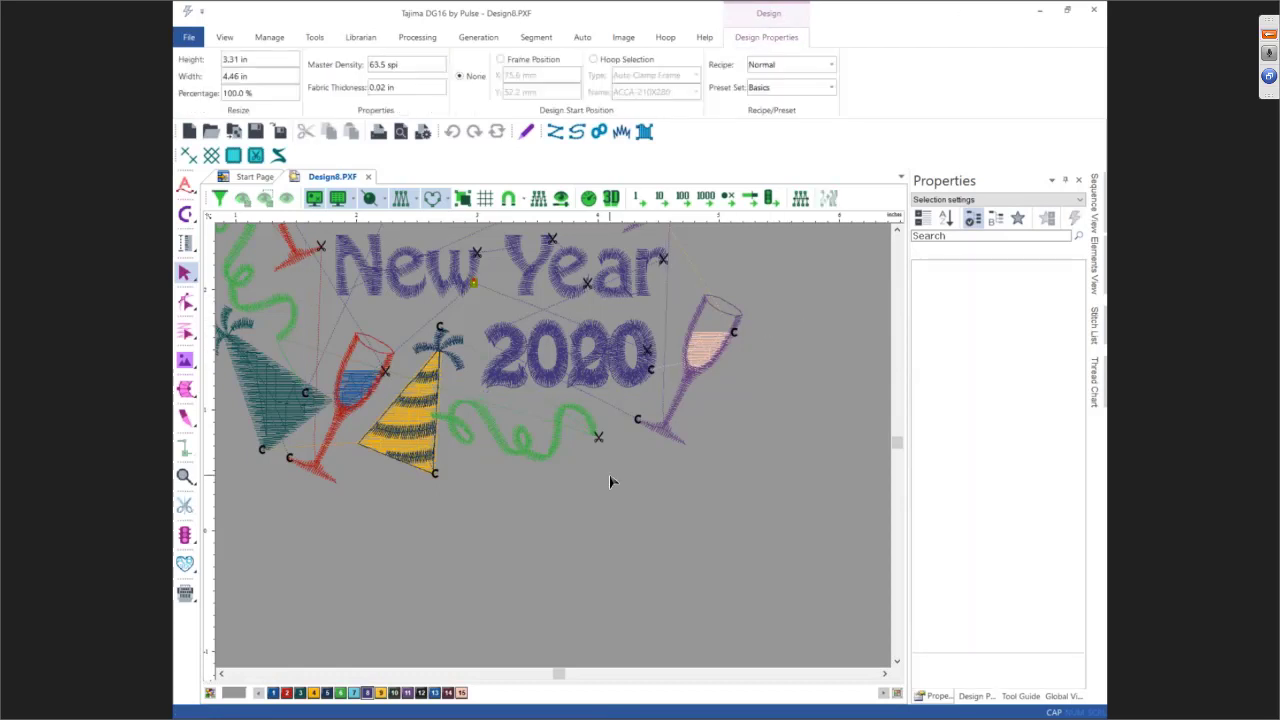
{"action": "key", "text": "0"}
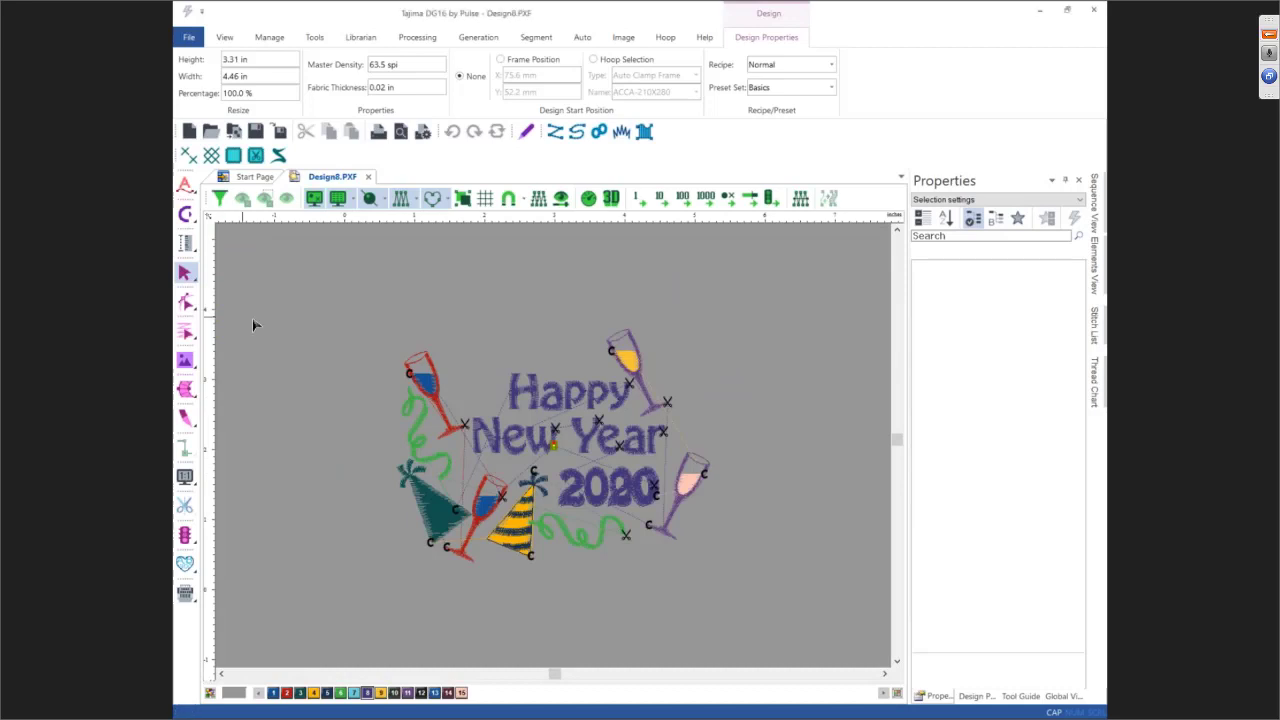
Close Design8 without saving its changes
{"action": "left_click", "coordinate": [369, 176]}
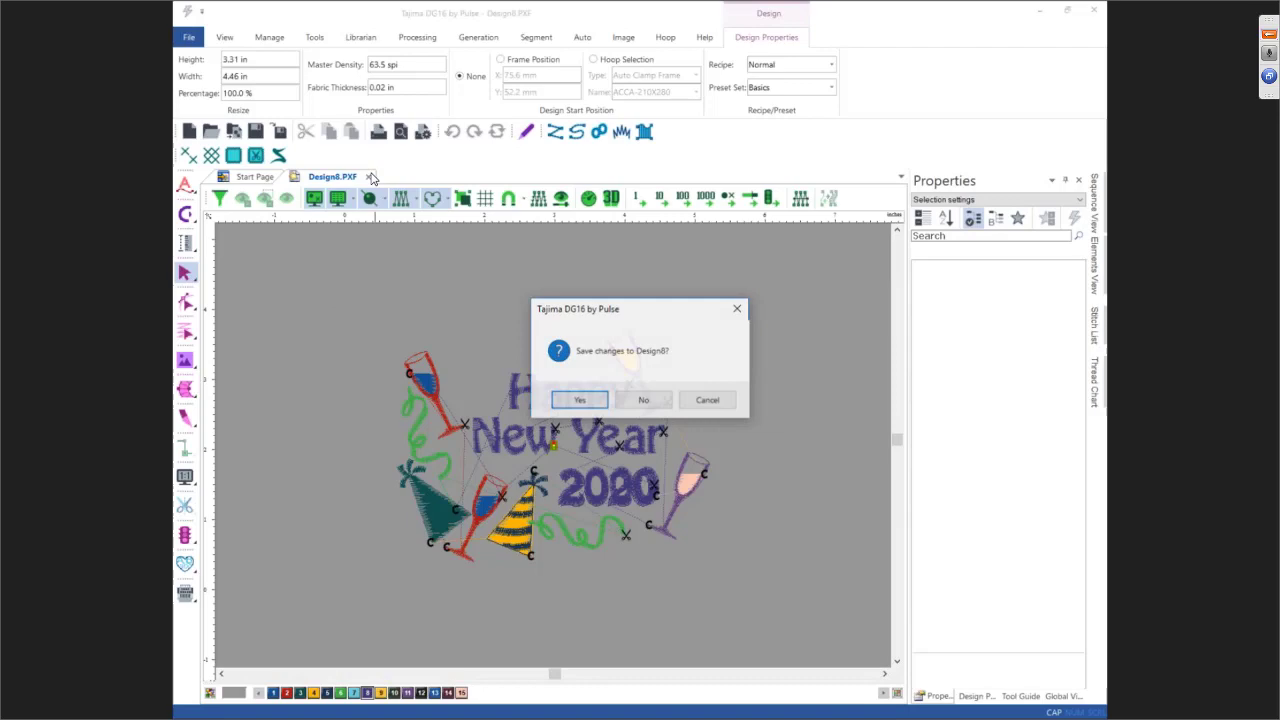
{"action": "left_click", "coordinate": [666, 408]}
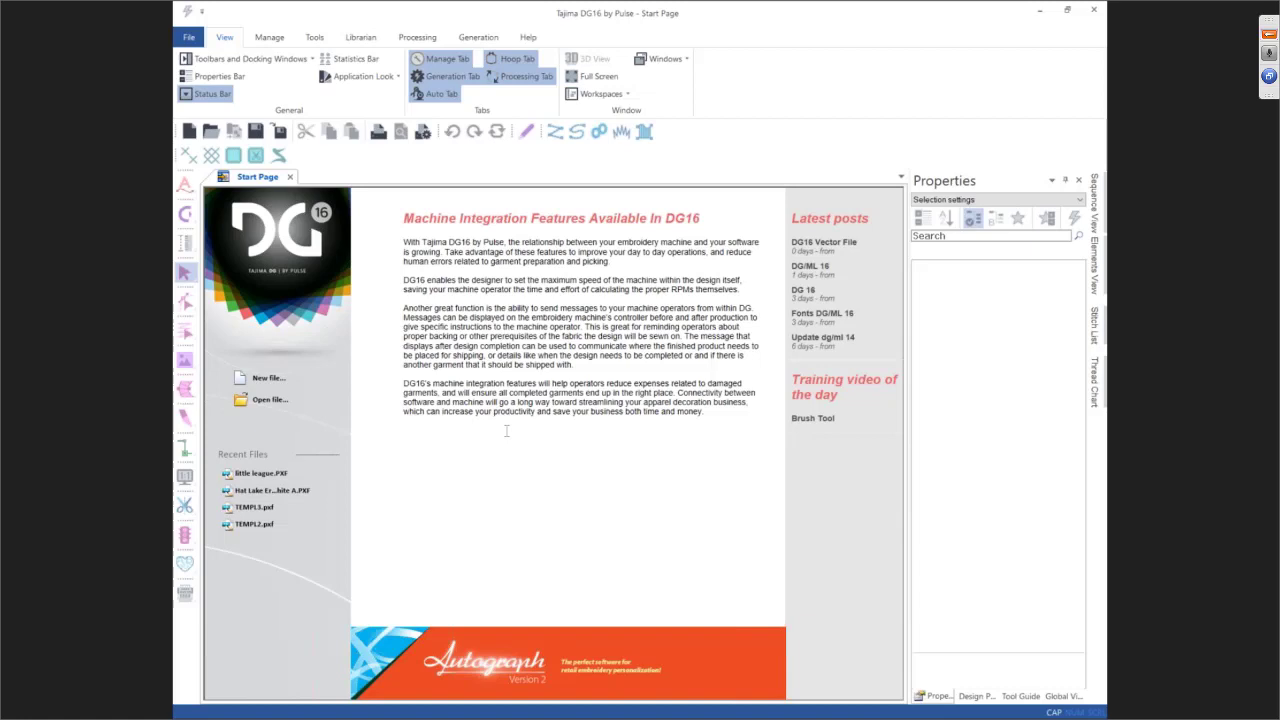
Create a new design with the New Design Wizard, choosing the Sweat Shirt recipe
{"action": "left_click", "coordinate": [273, 382]}
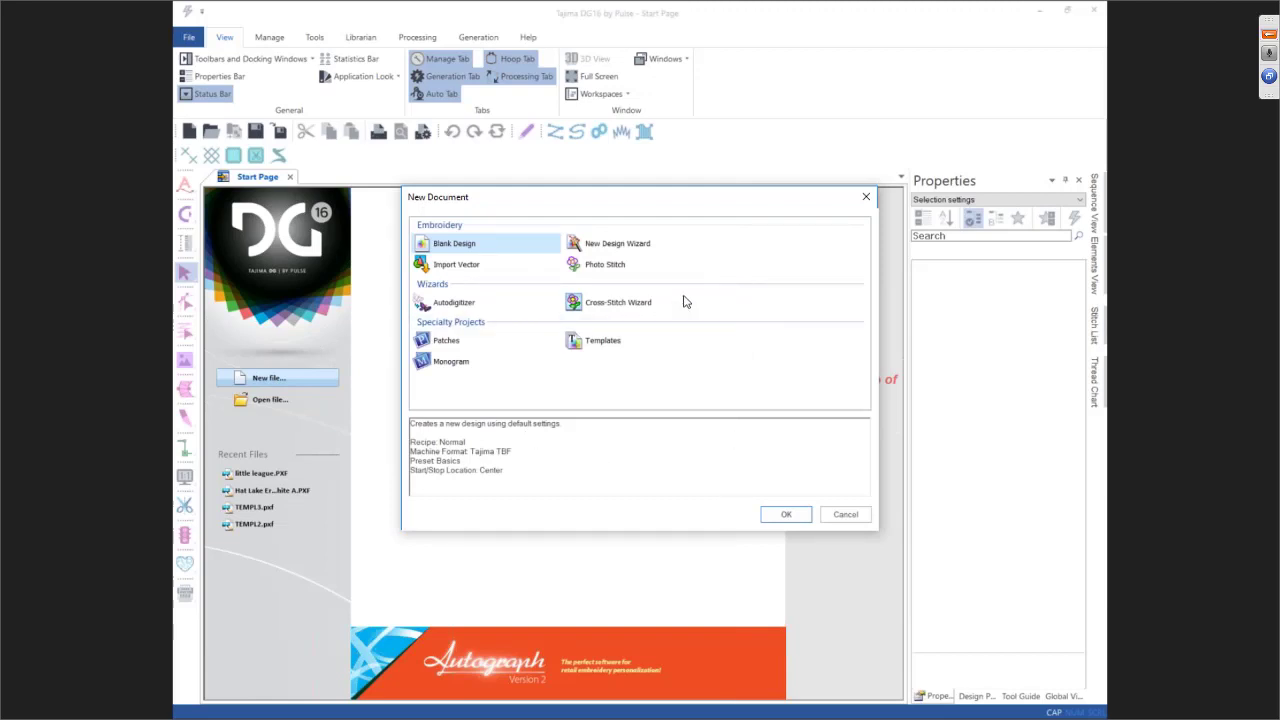
{"action": "left_click", "coordinate": [645, 248]}
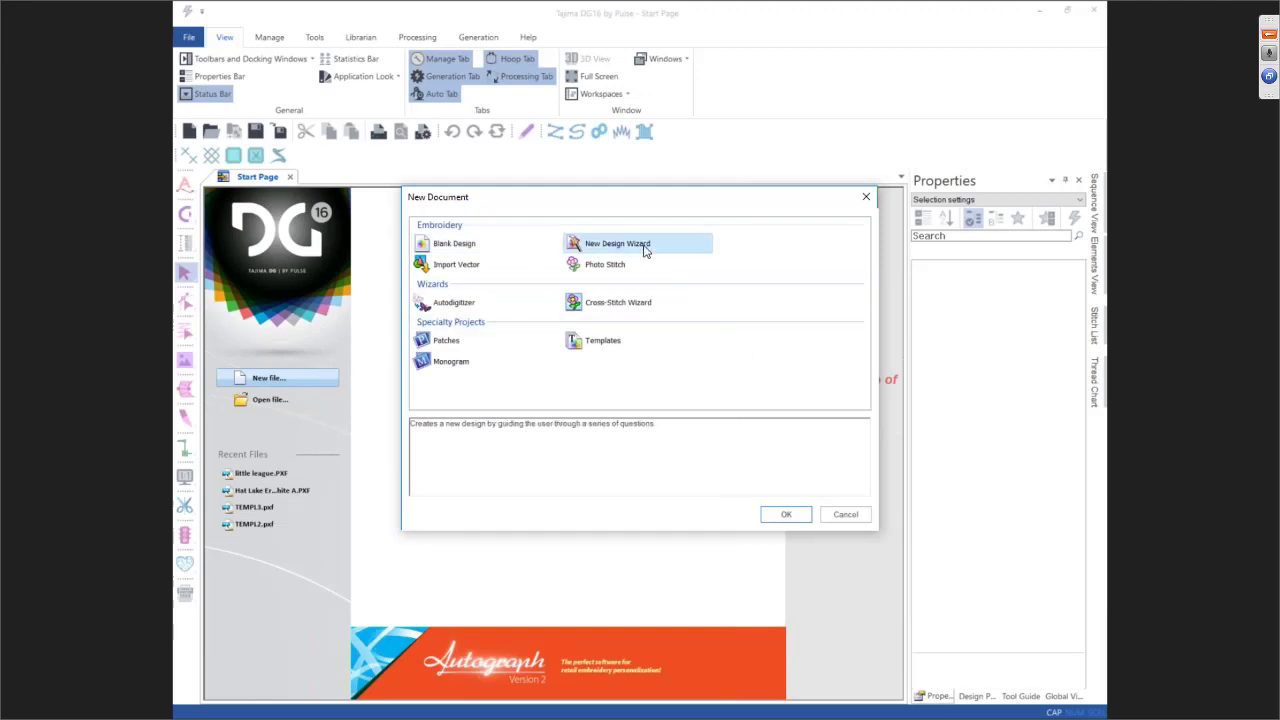
{"action": "left_click", "coordinate": [783, 516]}
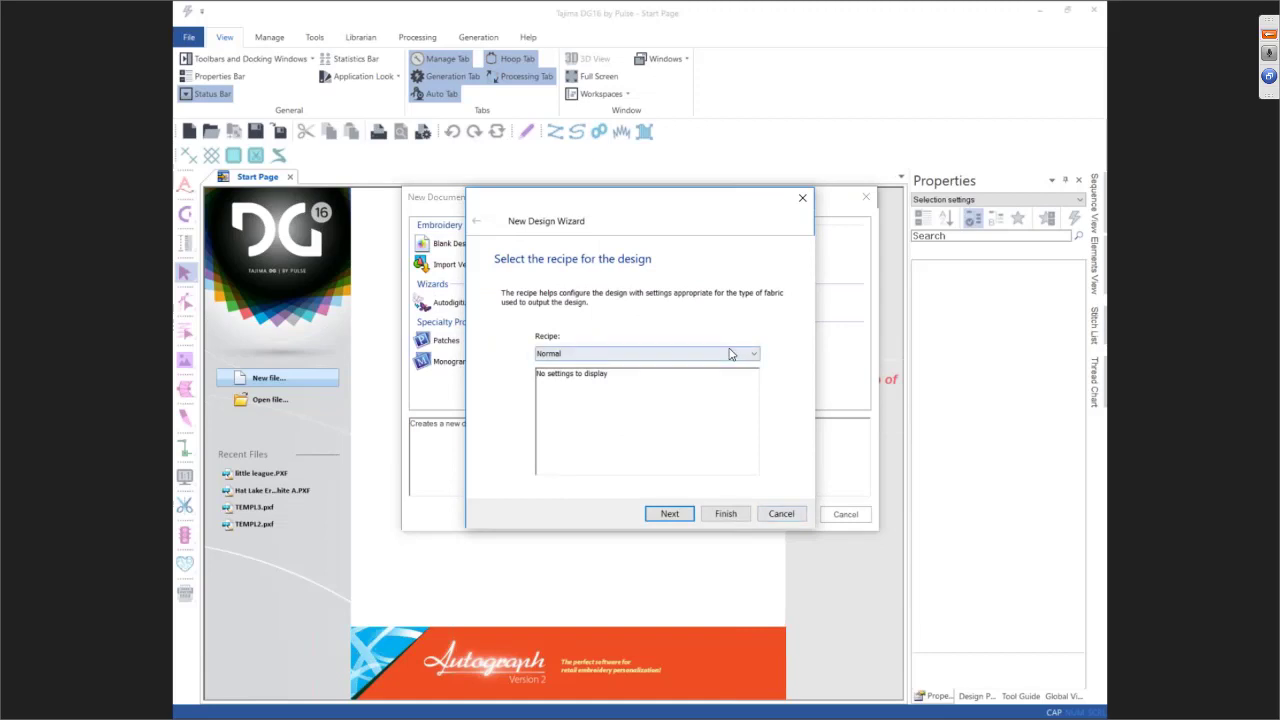
{"action": "left_click", "coordinate": [730, 353]}
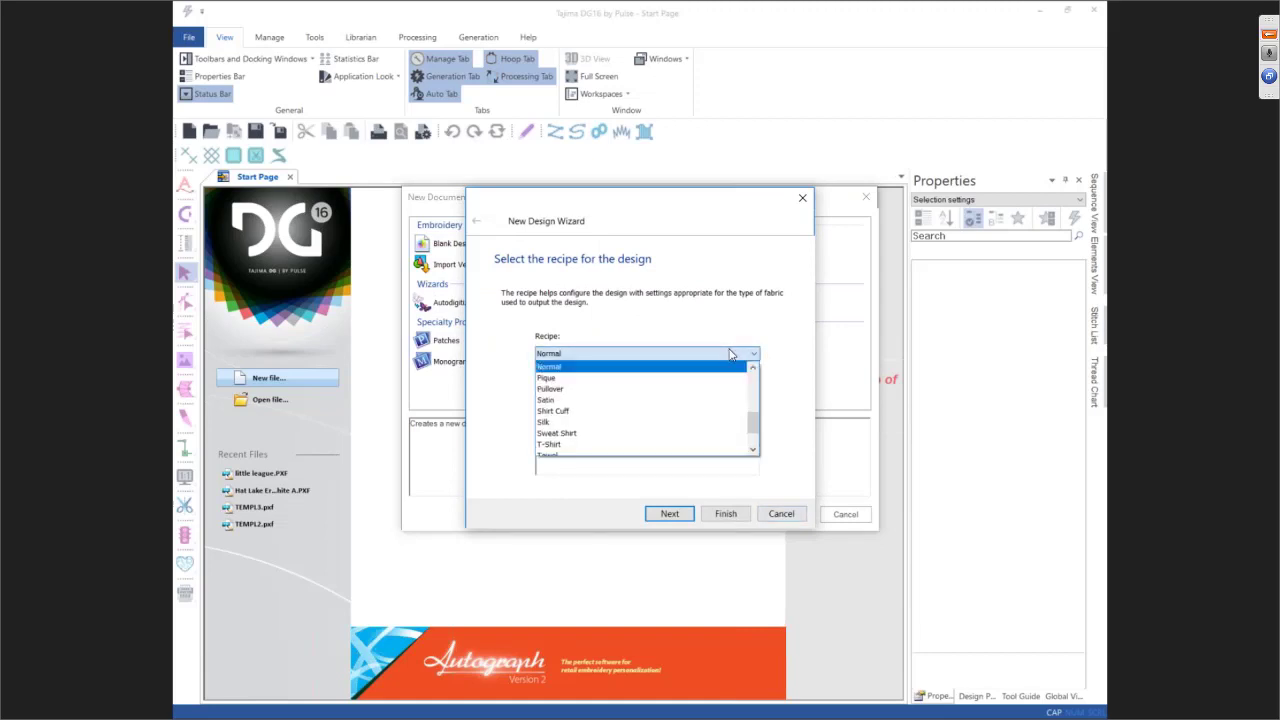
{"action": "left_click", "coordinate": [646, 434]}
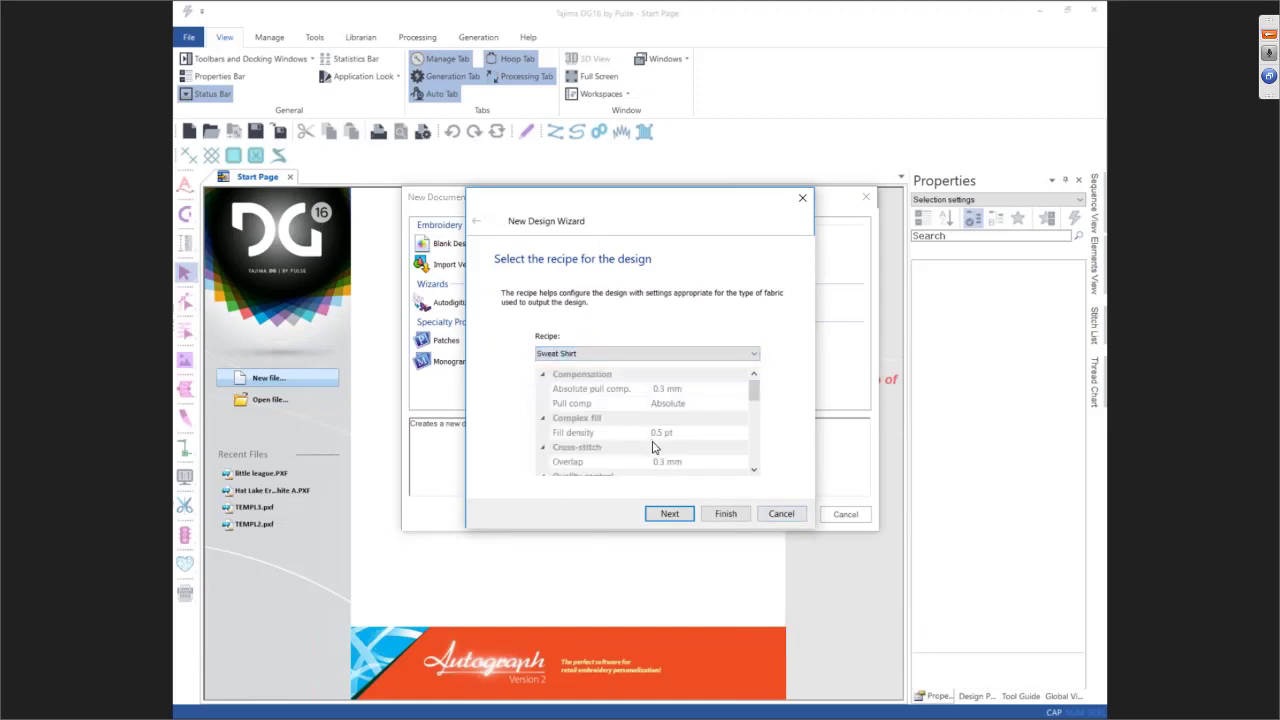
{"action": "left_click", "coordinate": [723, 516]}
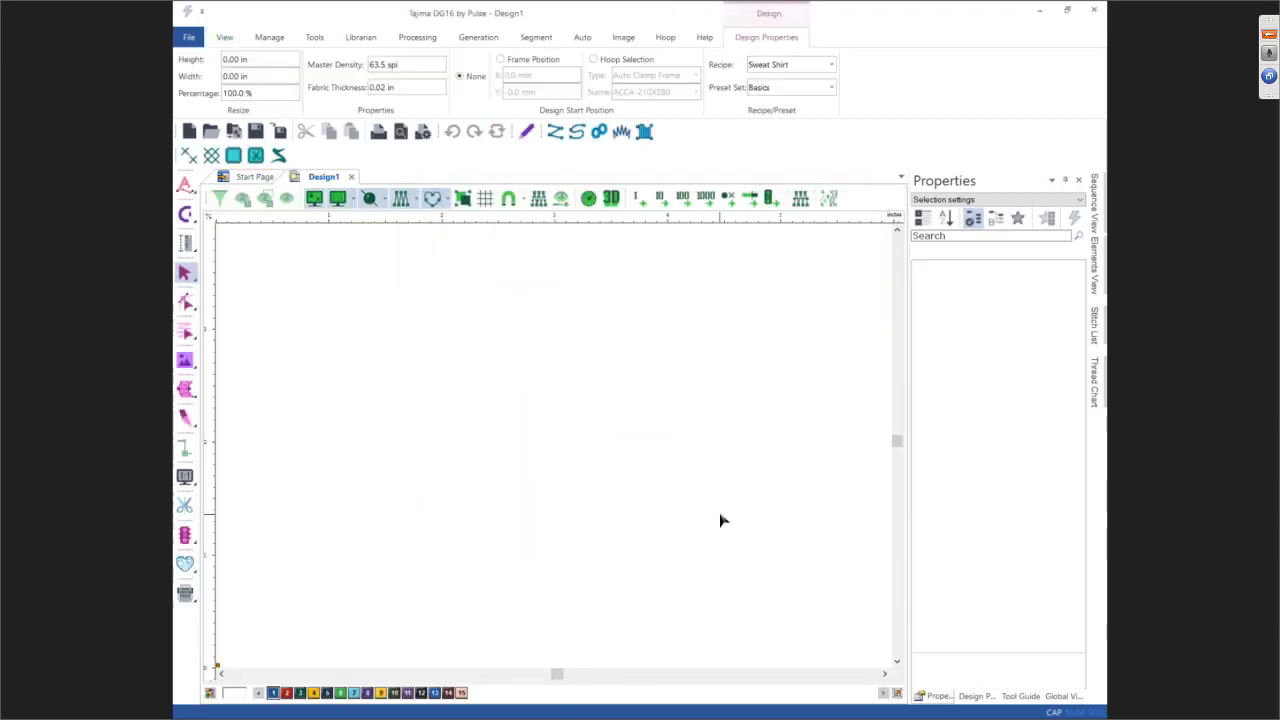
Start Draw Fusion and import the vector file AIGNER+ELECTRIC+logo from the Hirsch > Customer Help folder on Elements (E:)
{"action": "left_click", "coordinate": [185, 216]}
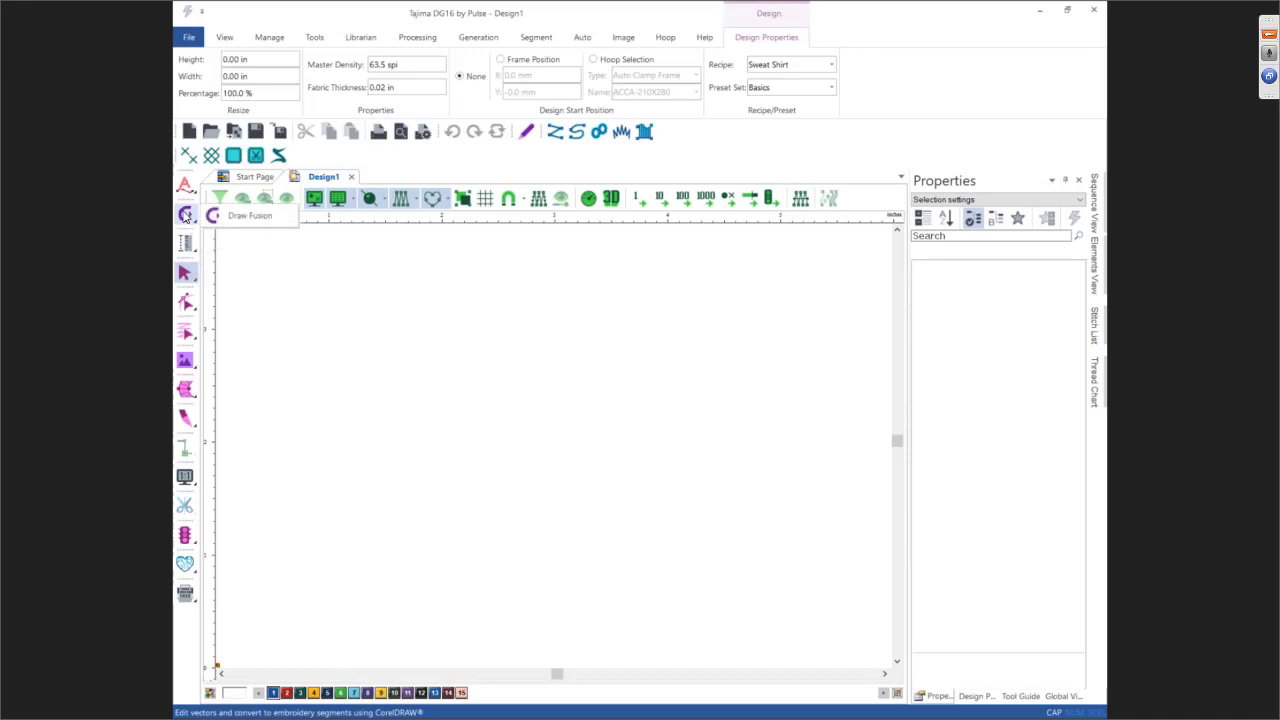
{"action": "left_click", "coordinate": [228, 214]}
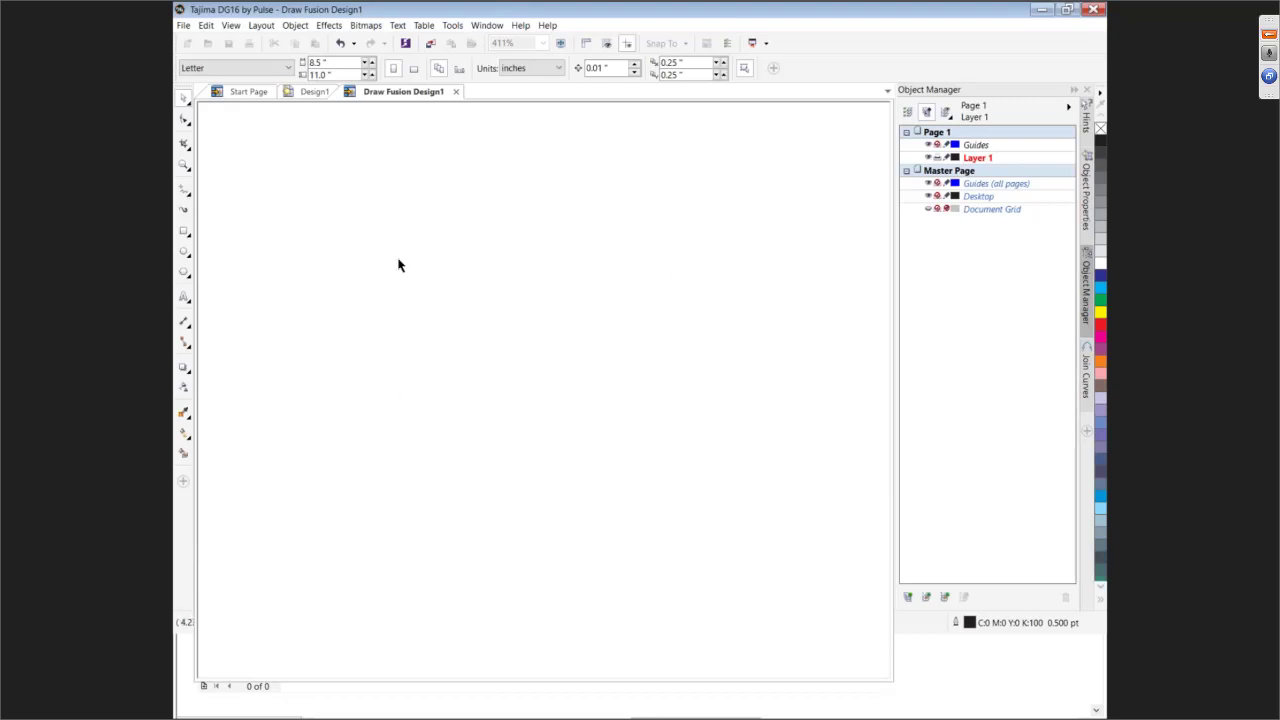
{"action": "left_click", "coordinate": [183, 26]}
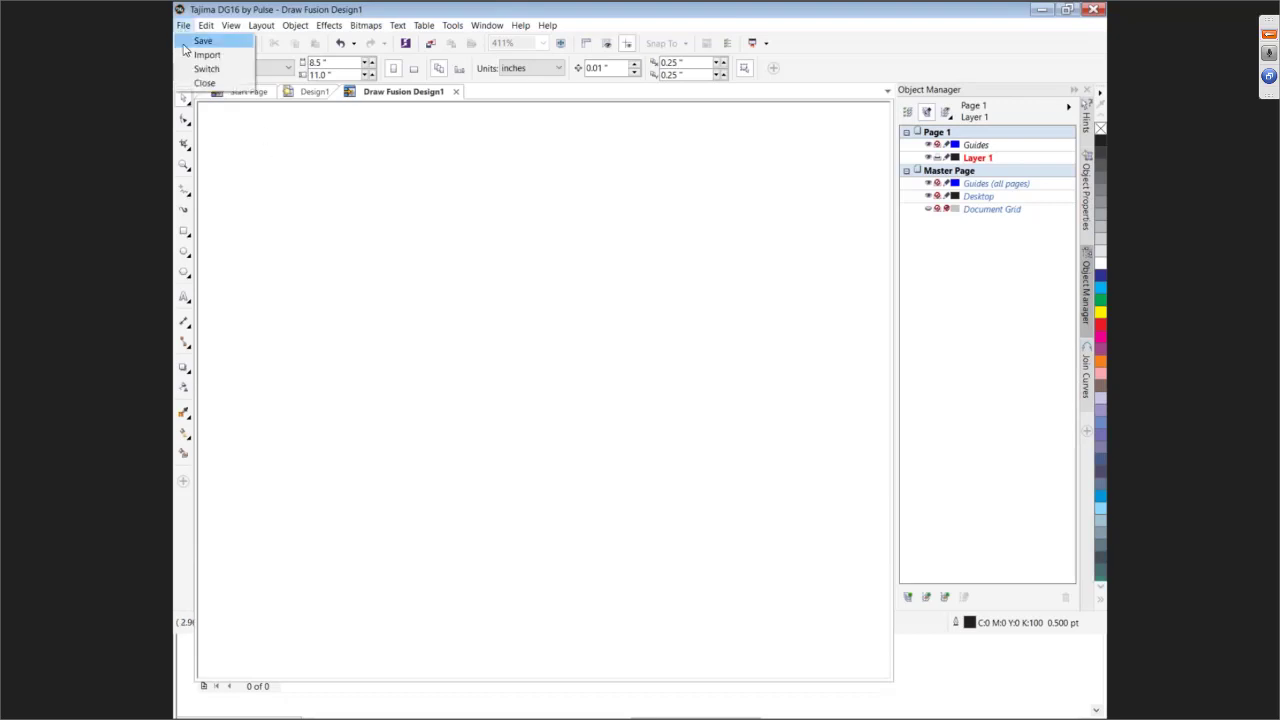
{"action": "left_click", "coordinate": [186, 56]}
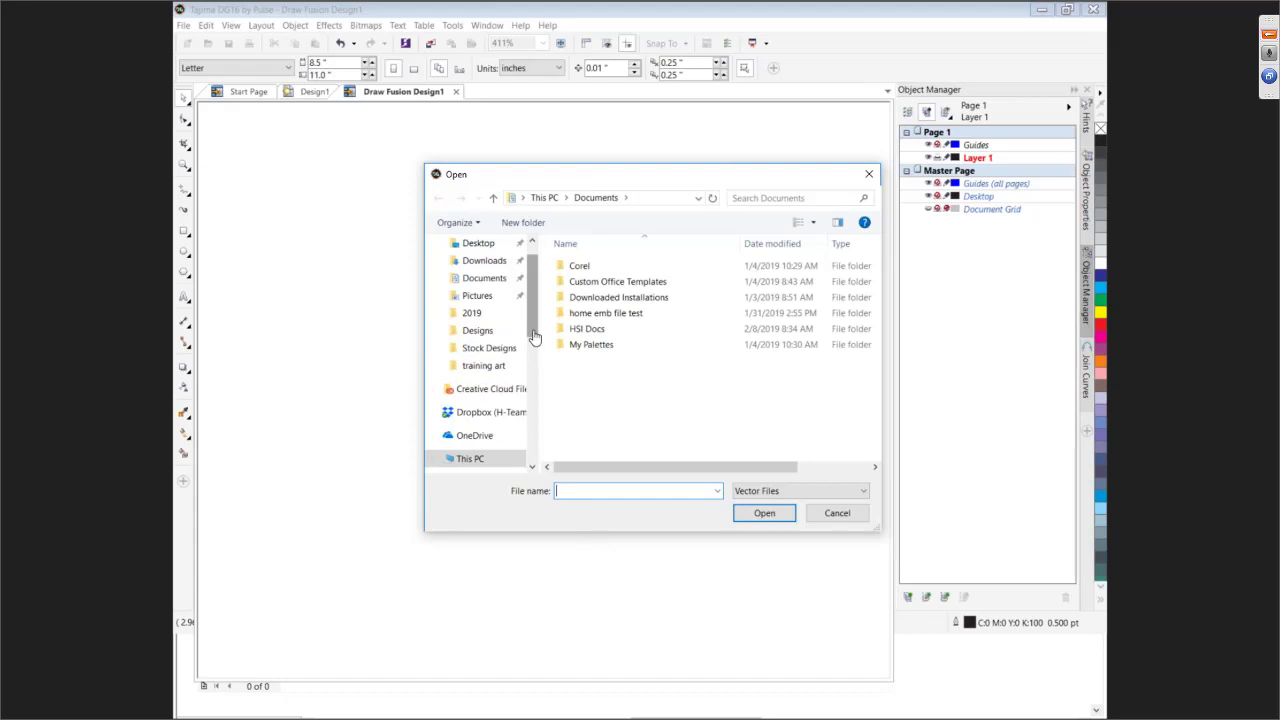
{"action": "left_click", "coordinate": [470, 459]}
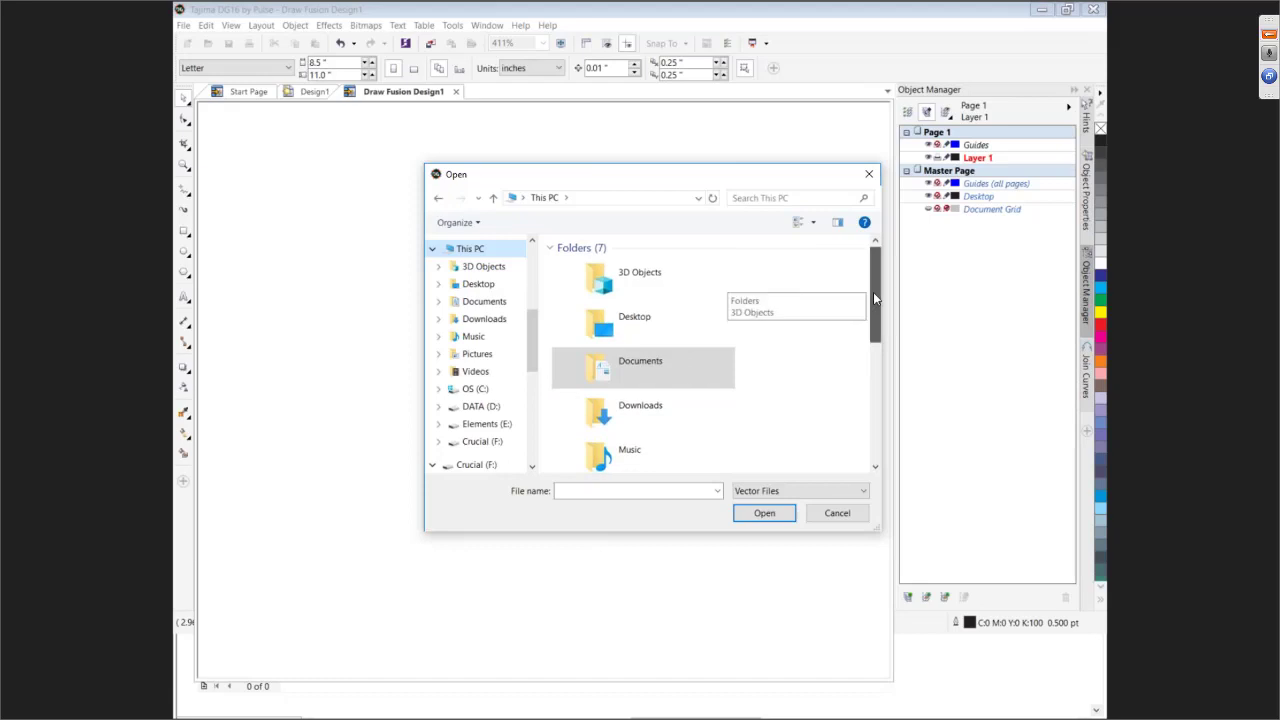
{"action": "left_click", "coordinate": [497, 426]}
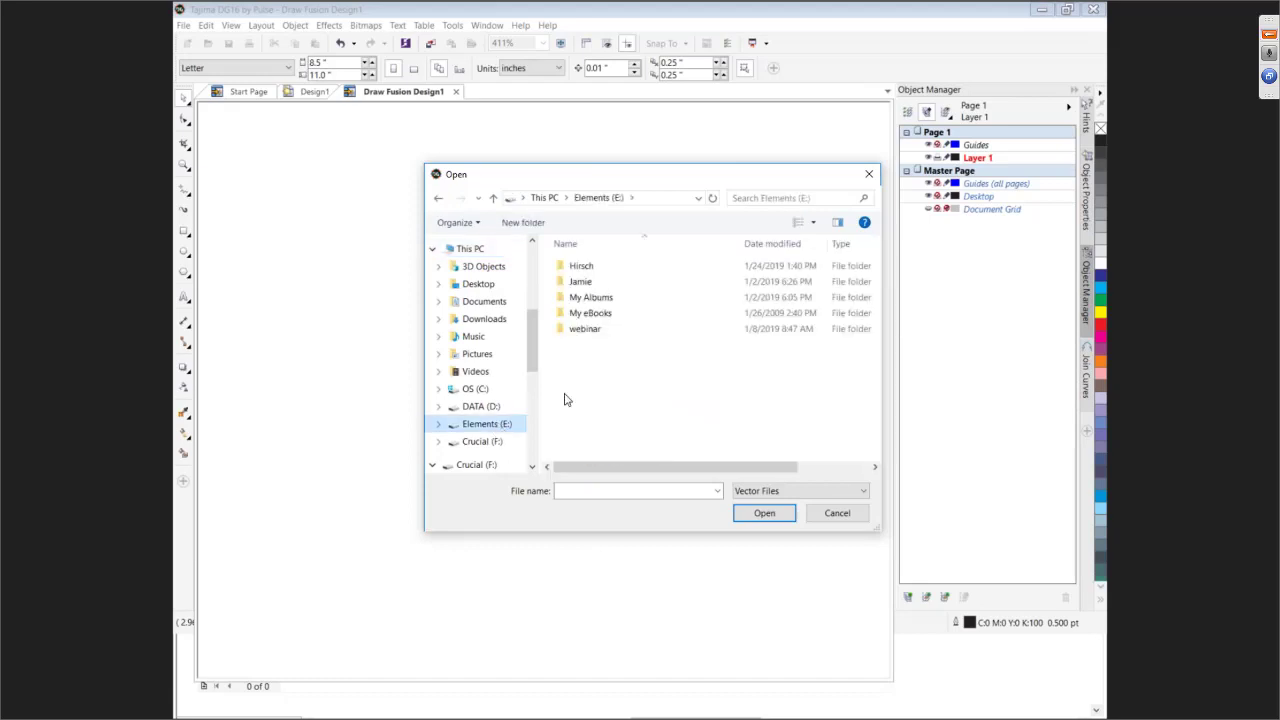
{"action": "double_click", "coordinate": [580, 266]}
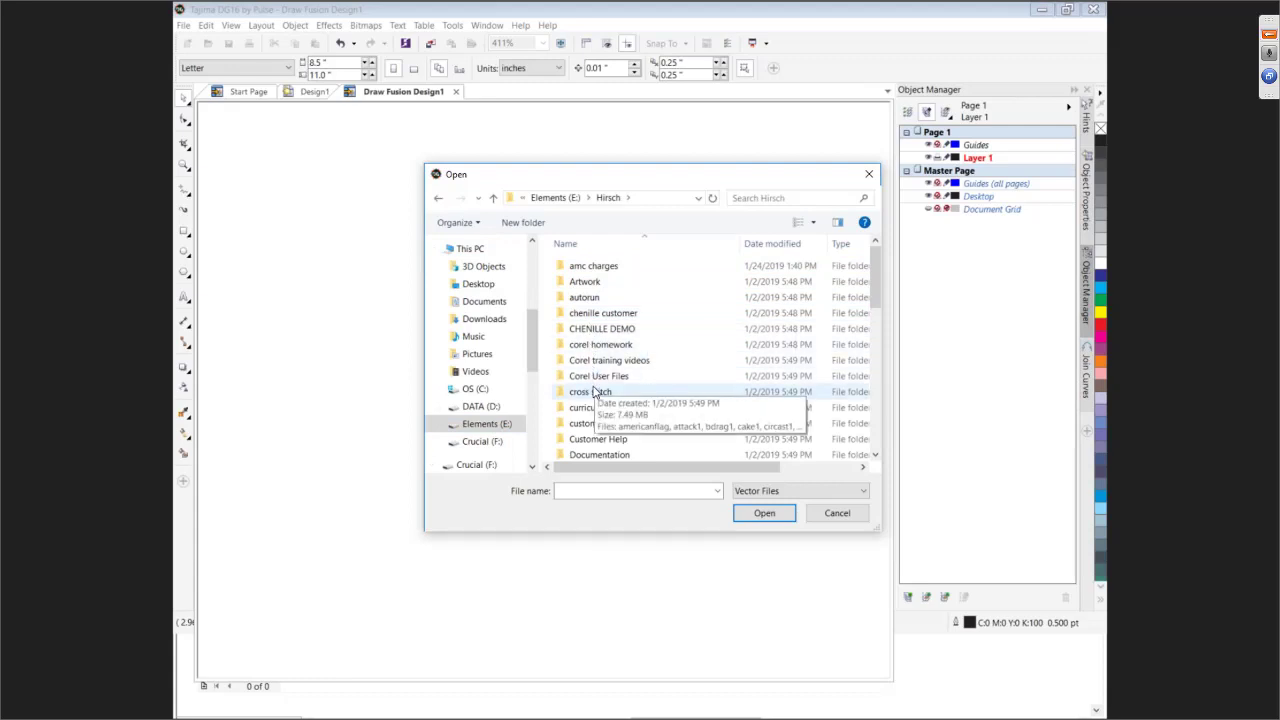
{"action": "left_click", "coordinate": [600, 442]}
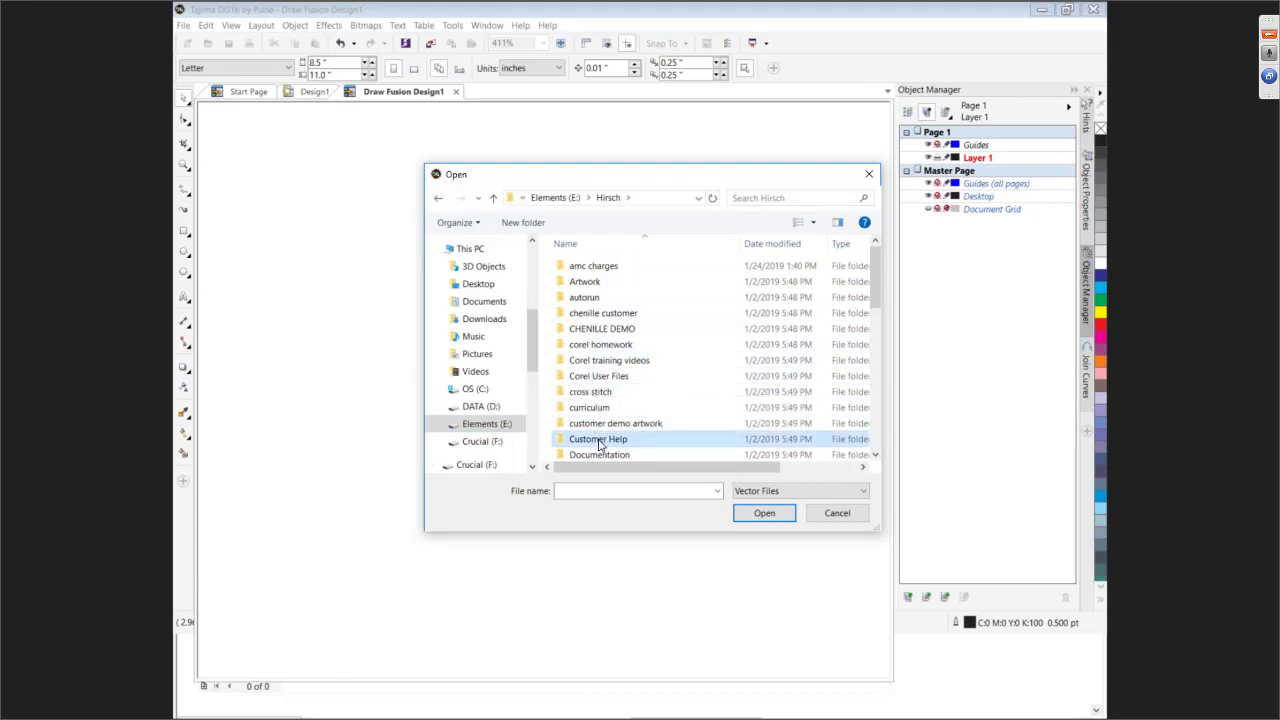
{"action": "double_click", "coordinate": [600, 442]}
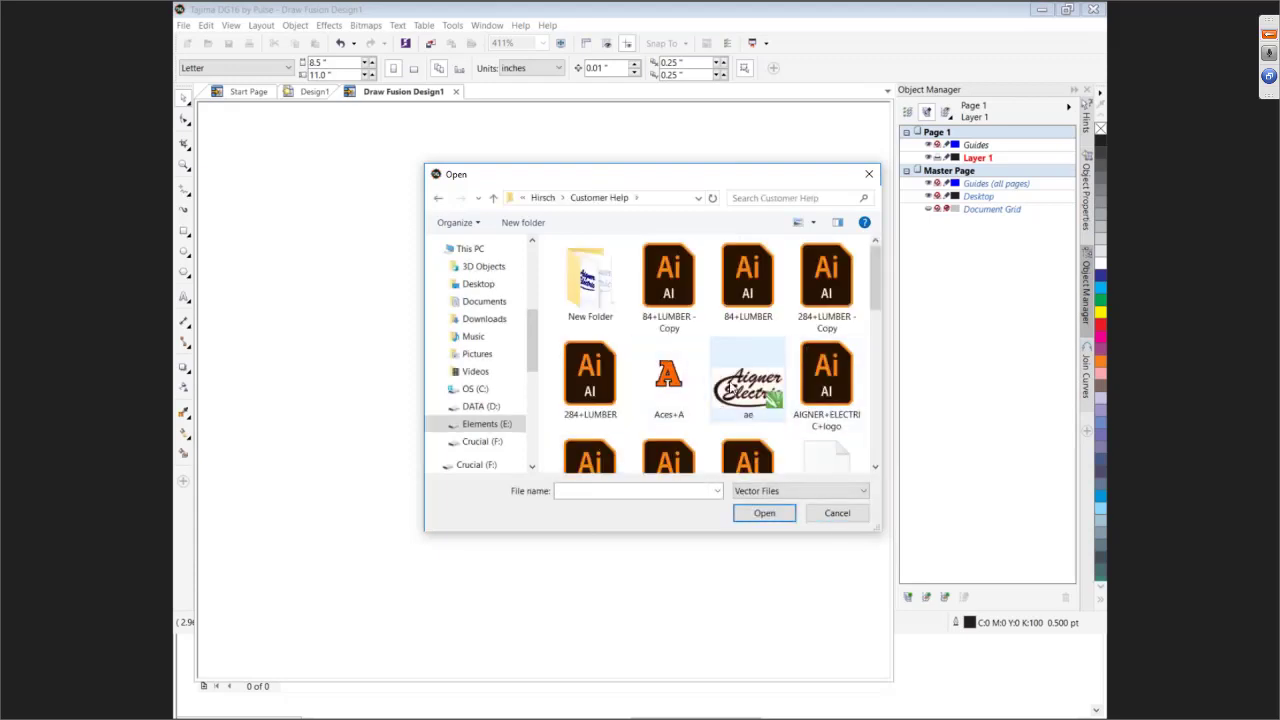
{"action": "left_click", "coordinate": [822, 378]}
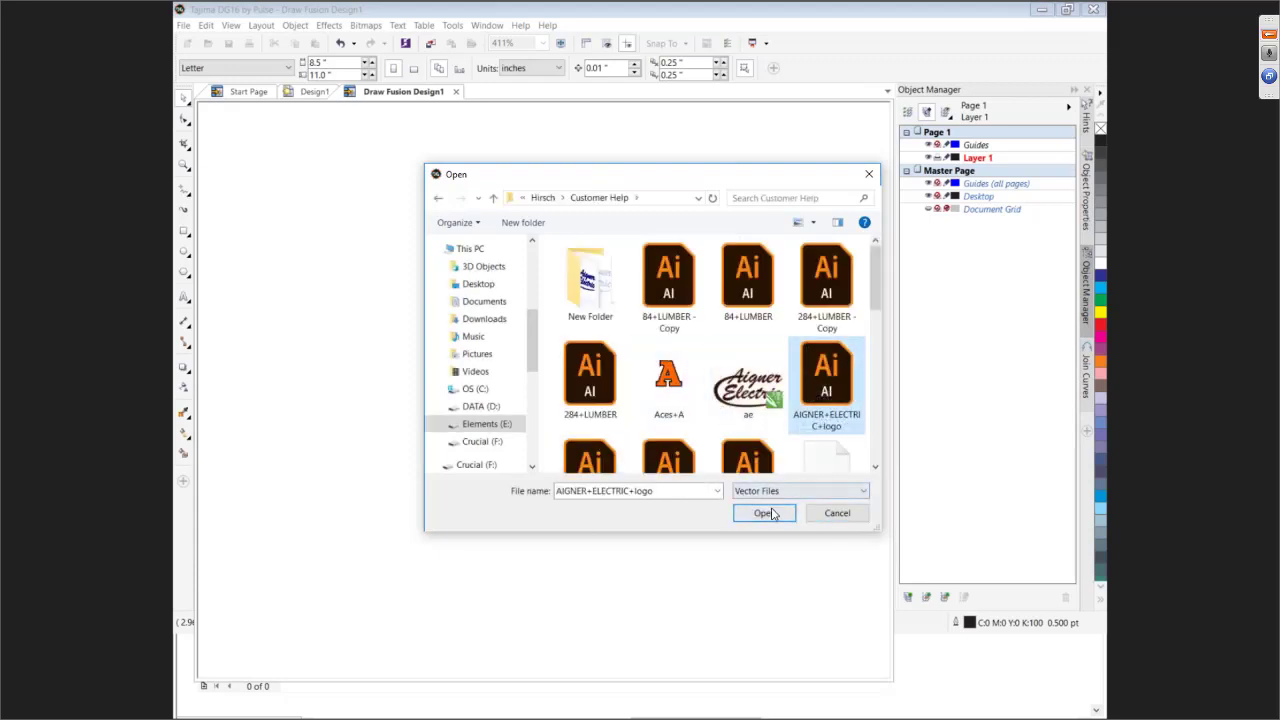
{"action": "left_click", "coordinate": [764, 513]}
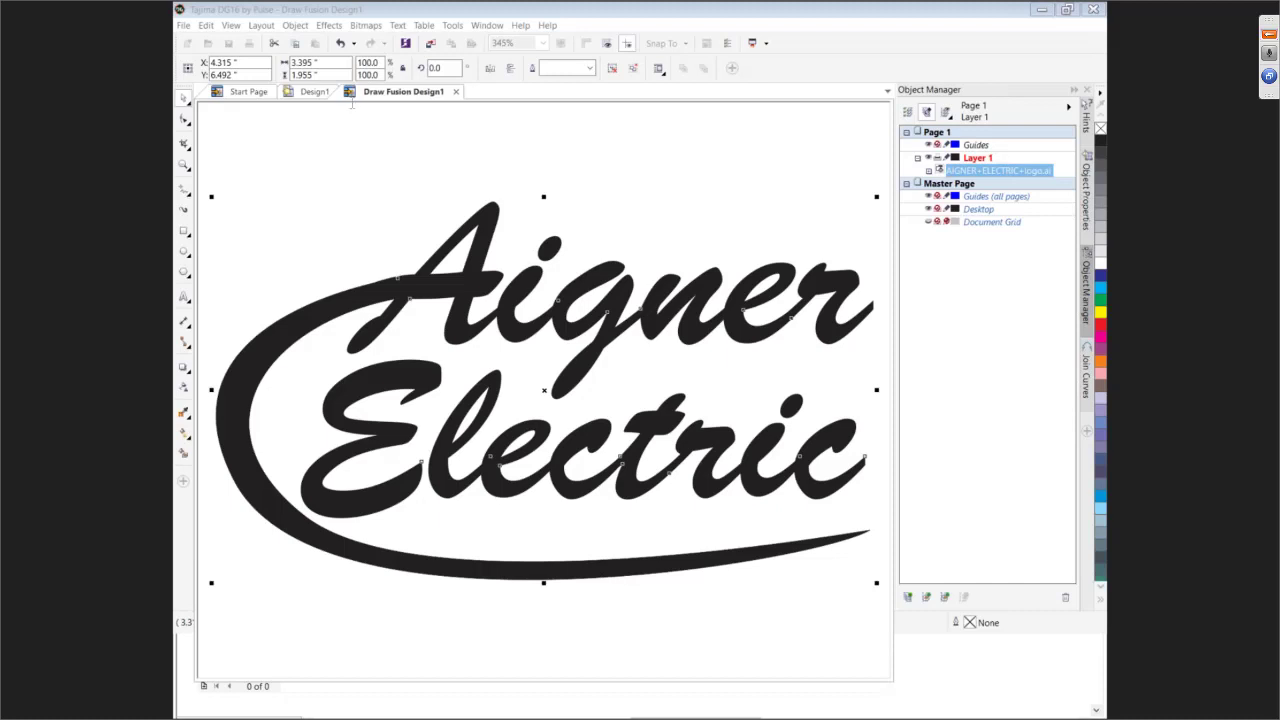
Ungroup the imported Aigner Electric logo into separate curves and clear the selection
{"action": "left_click", "coordinate": [298, 30]}
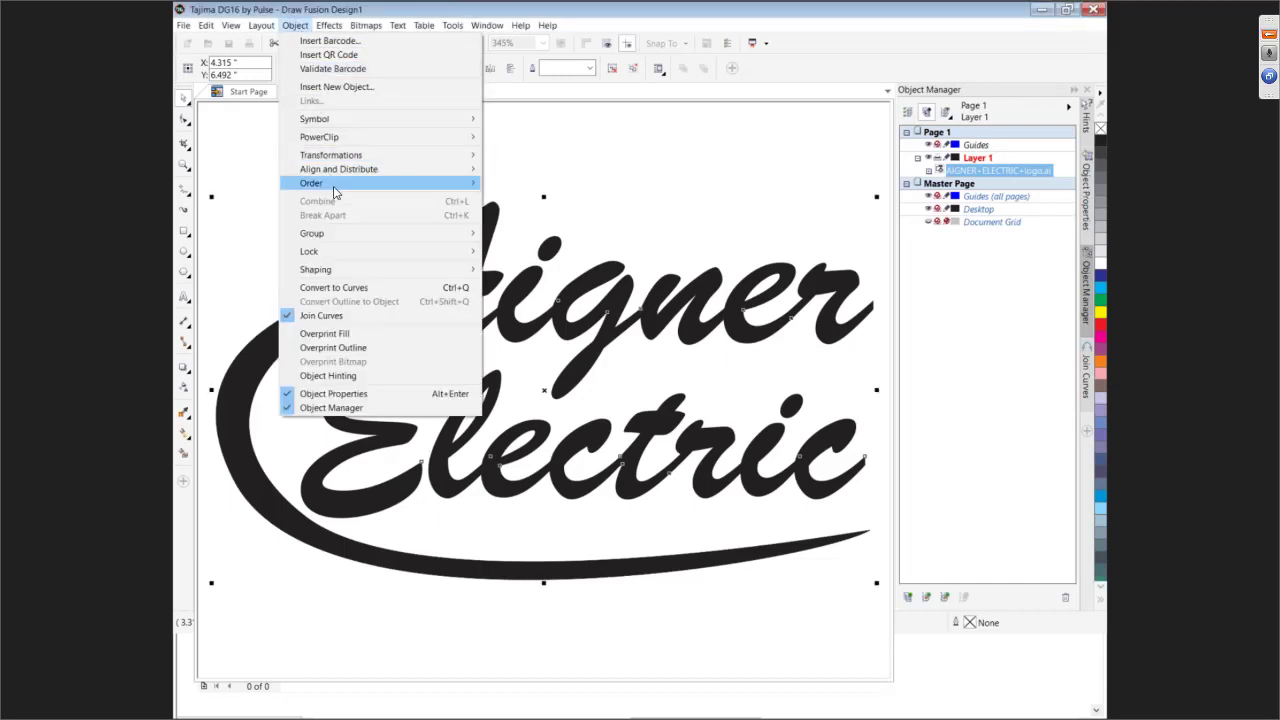
{"action": "mouse_move", "coordinate": [449, 238]}
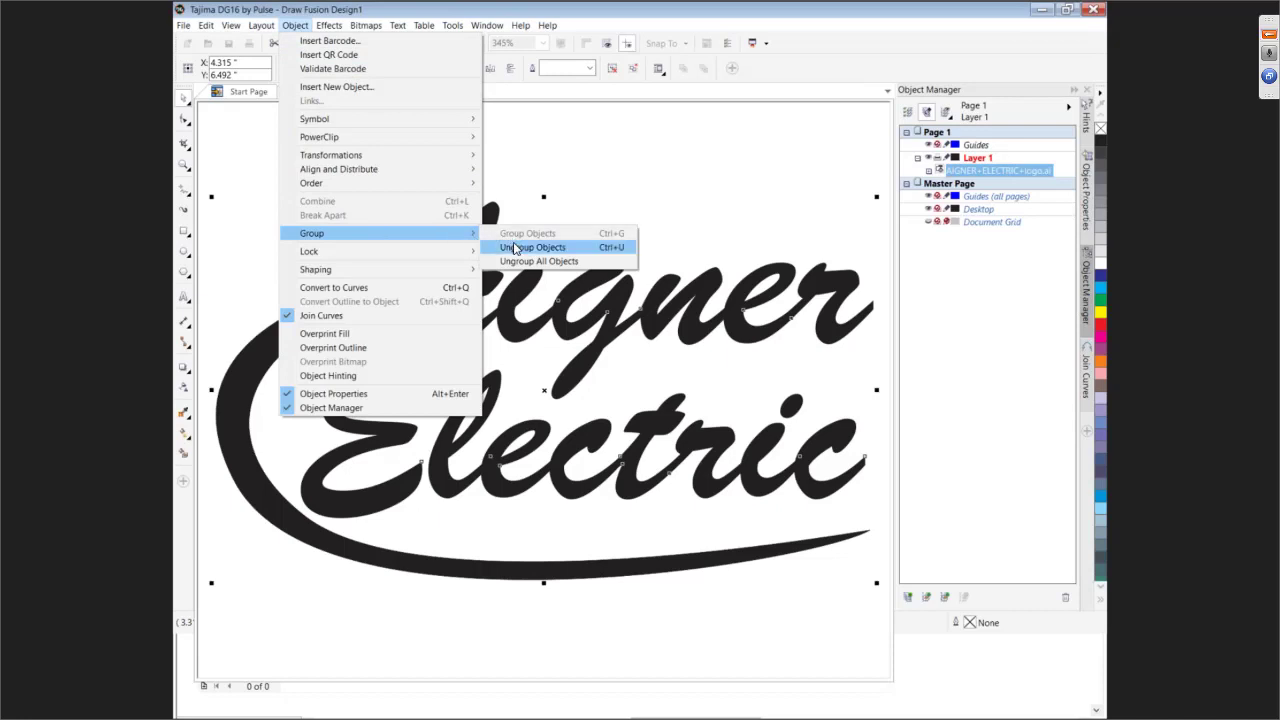
{"action": "left_click", "coordinate": [515, 248]}
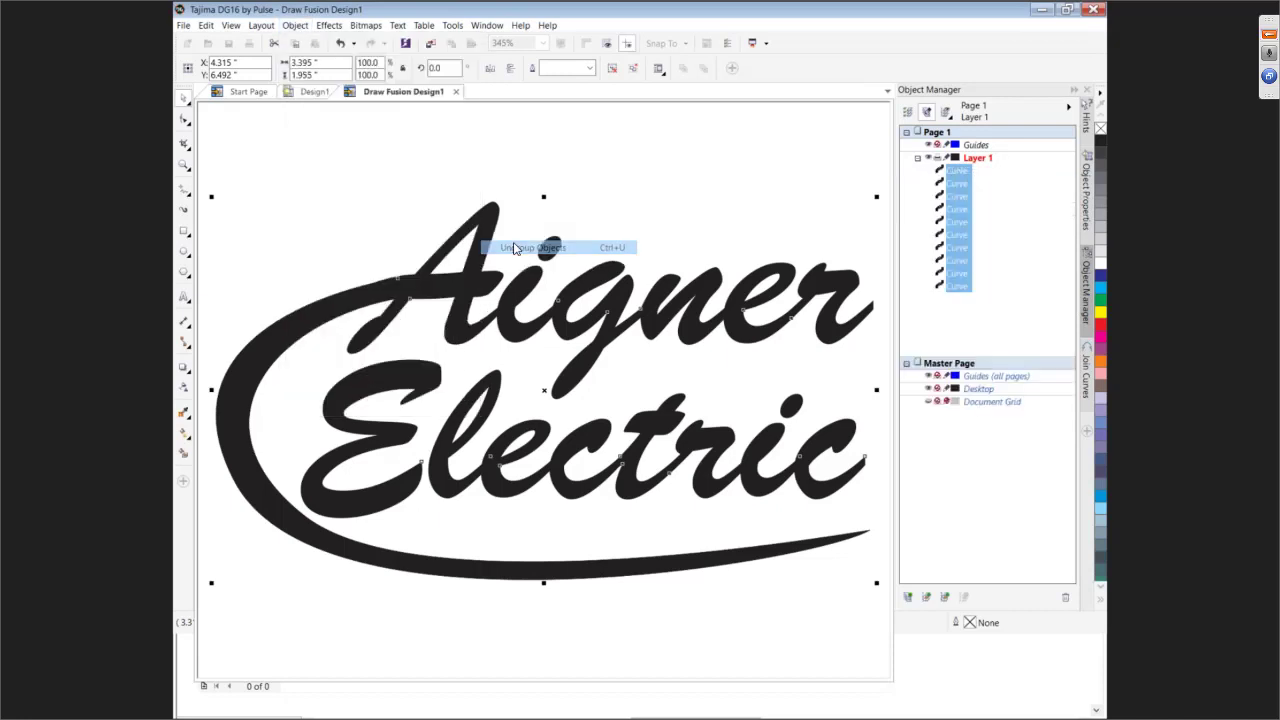
{"action": "left_click", "coordinate": [431, 188]}
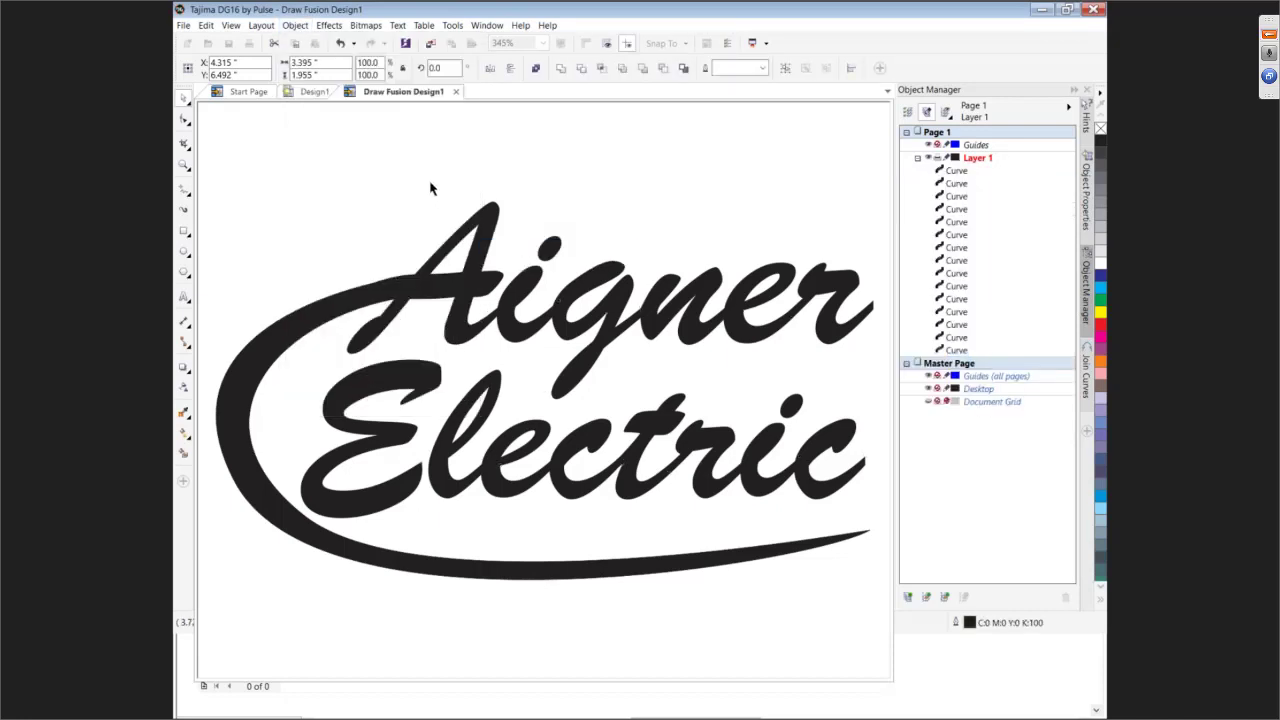
Check how the logo is split by selecting the "A" of "Aigner" and the swoosh one at a time
{"action": "left_click", "coordinate": [468, 296]}
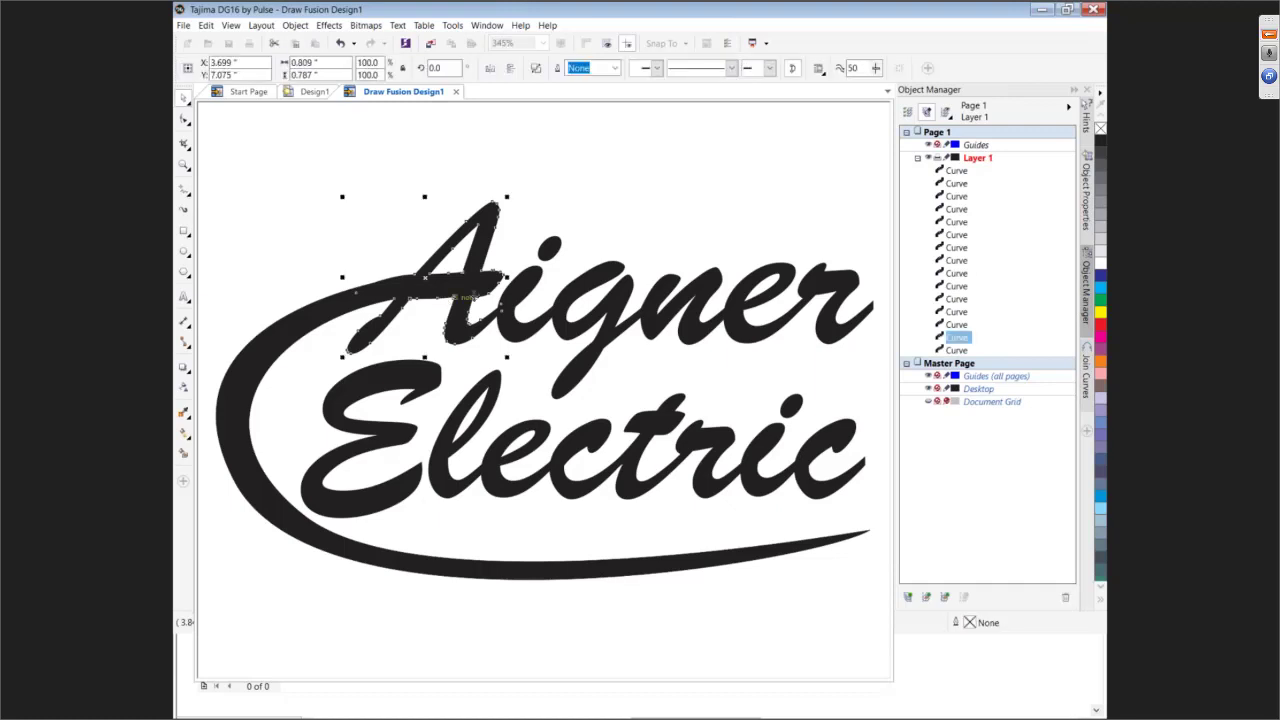
{"action": "left_click", "coordinate": [520, 324]}
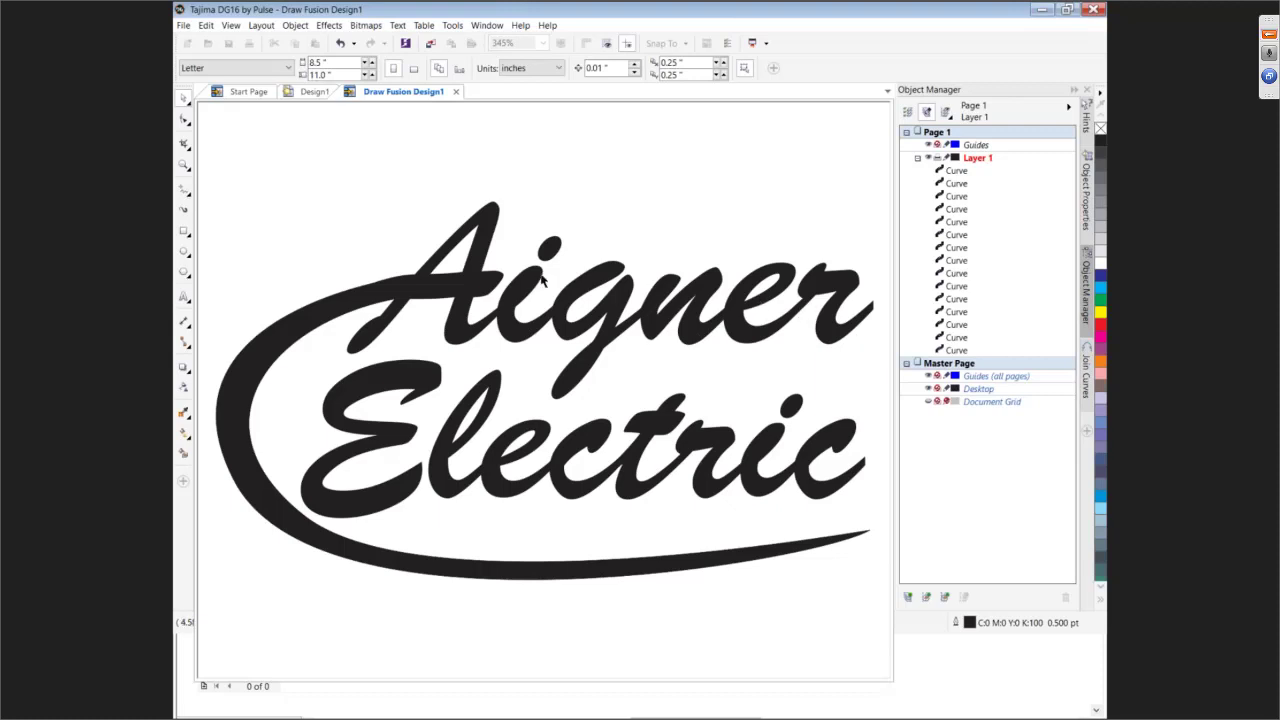
{"action": "left_click", "coordinate": [378, 304]}
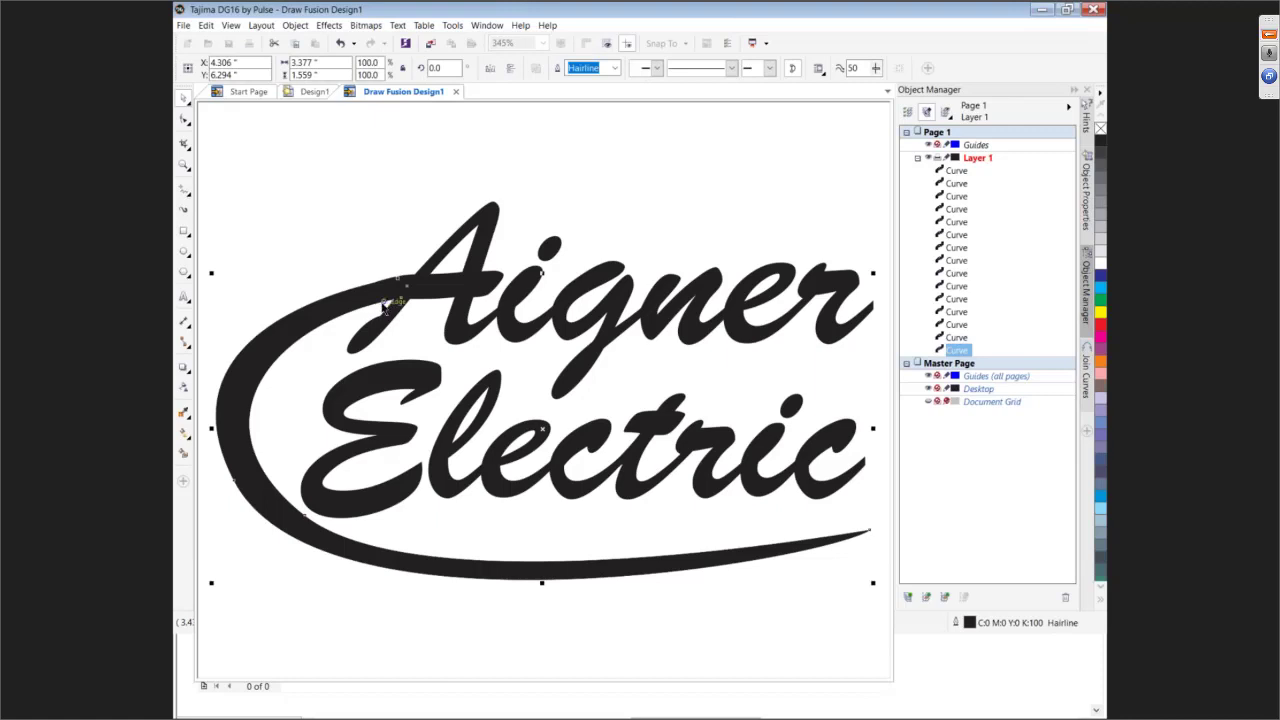
Group the seven curves from the "r" of "Aigner" through the swoosh into one object
{"action": "left_click", "coordinate": [836, 348]}
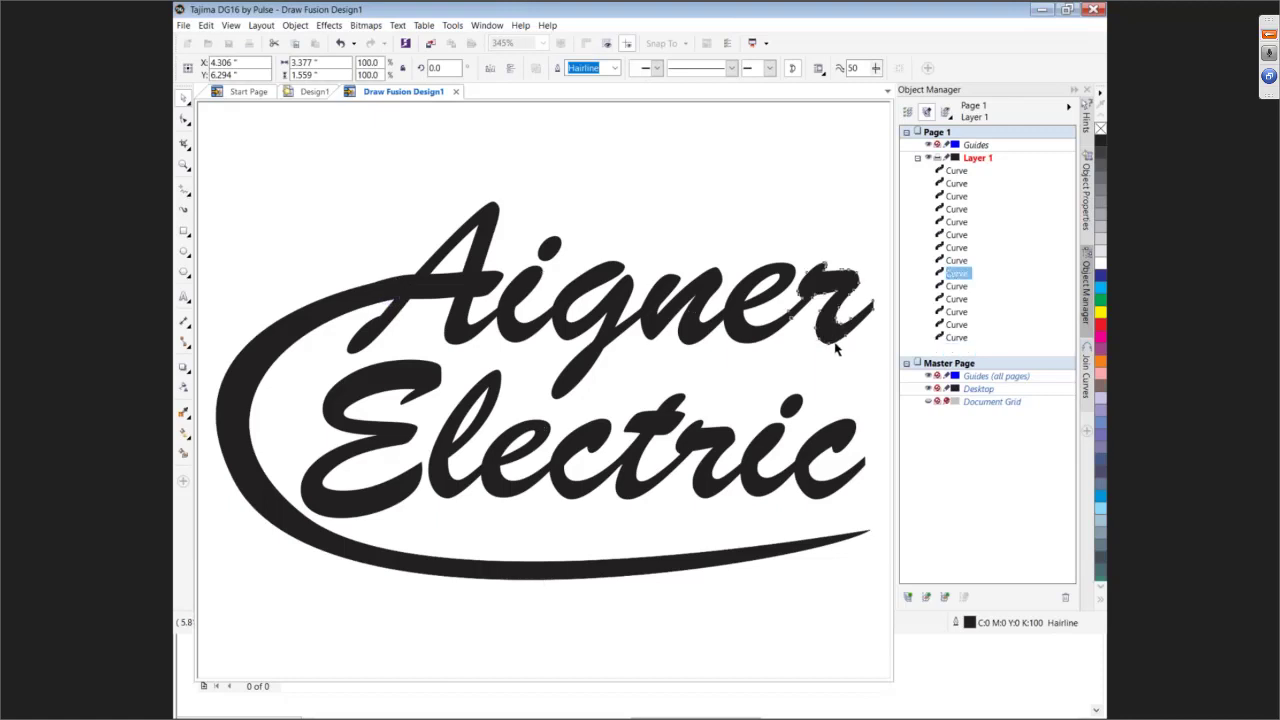
{"action": "double_click", "coordinate": [958, 275]}
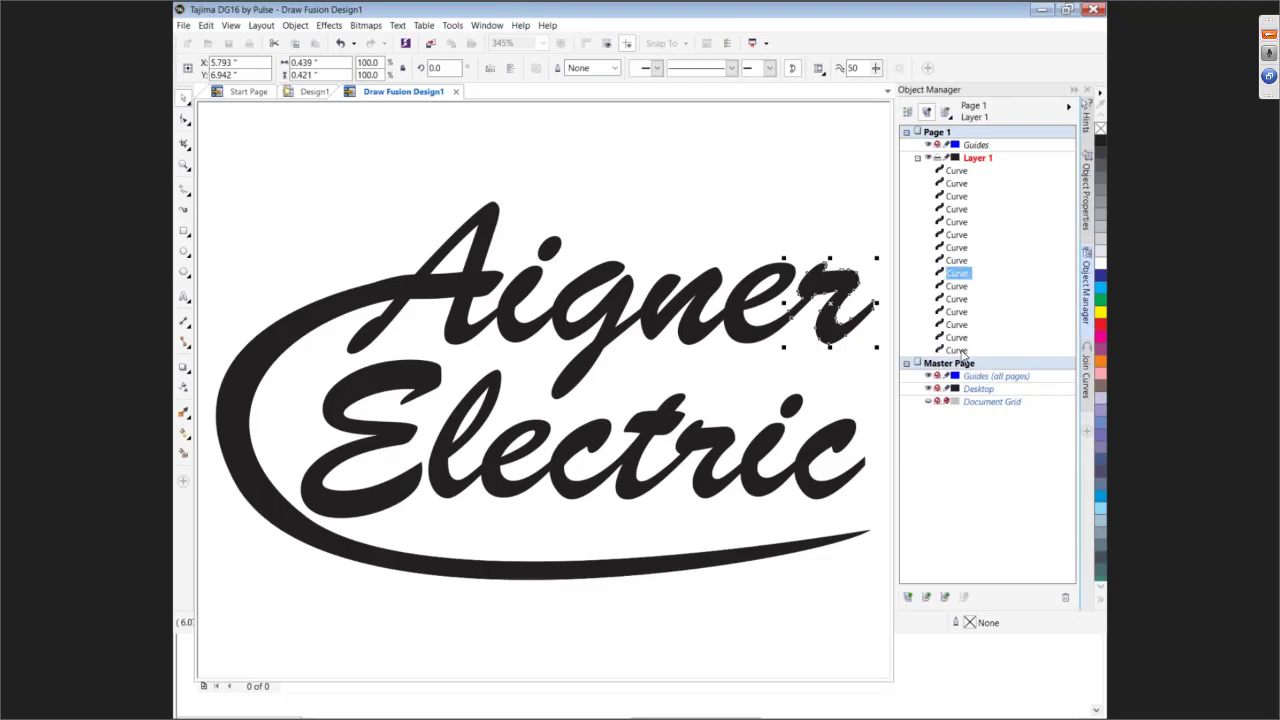
{"action": "left_click", "coordinate": [960, 350], "text": "shift"}
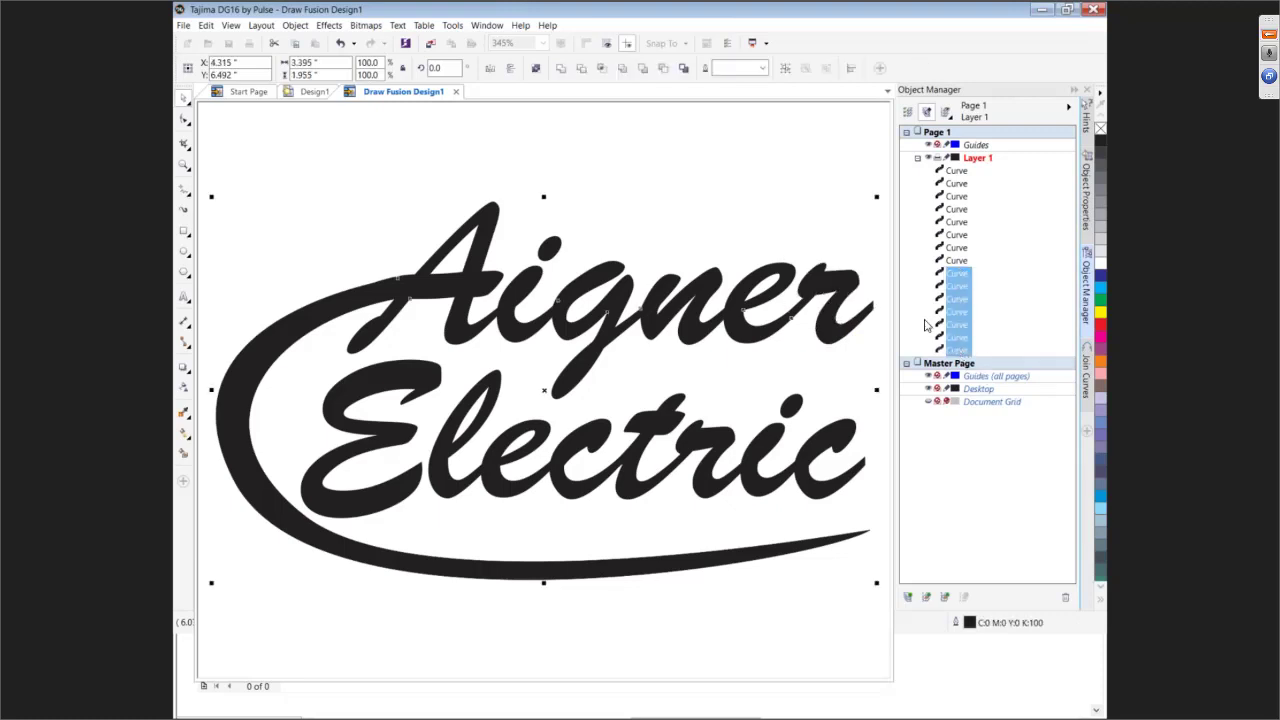
{"action": "left_click", "coordinate": [295, 25]}
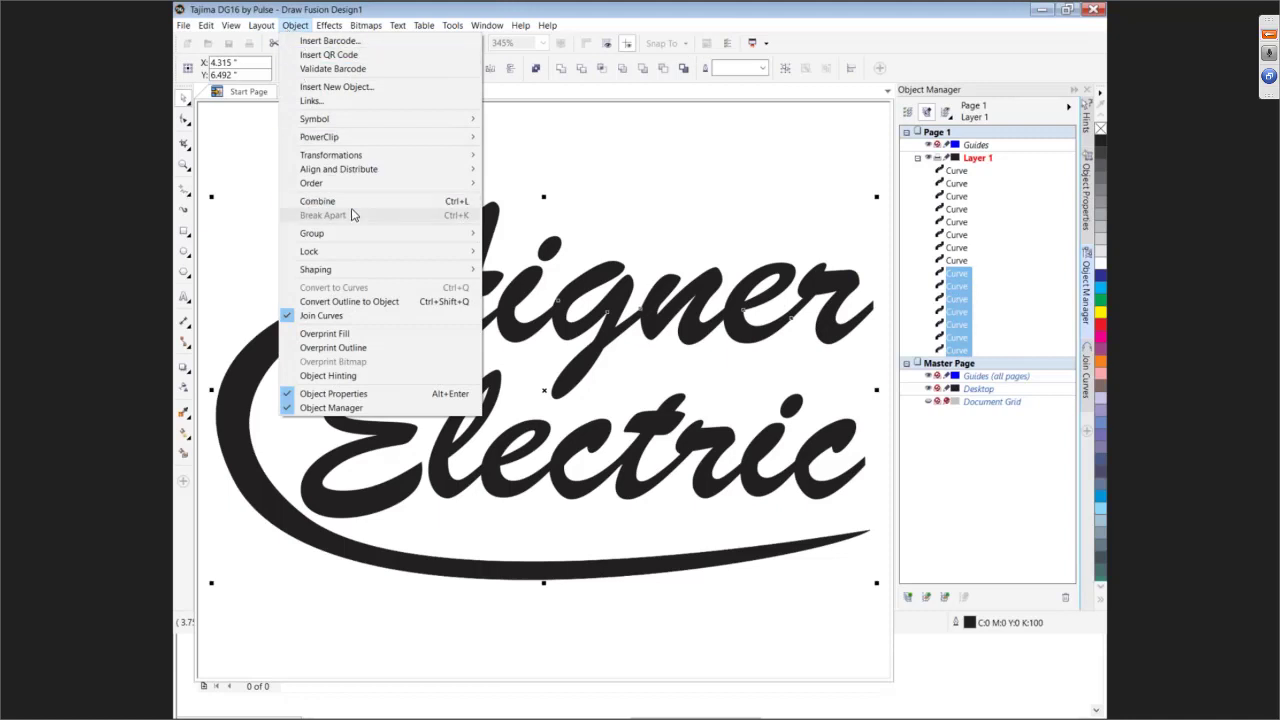
{"action": "mouse_move", "coordinate": [359, 237]}
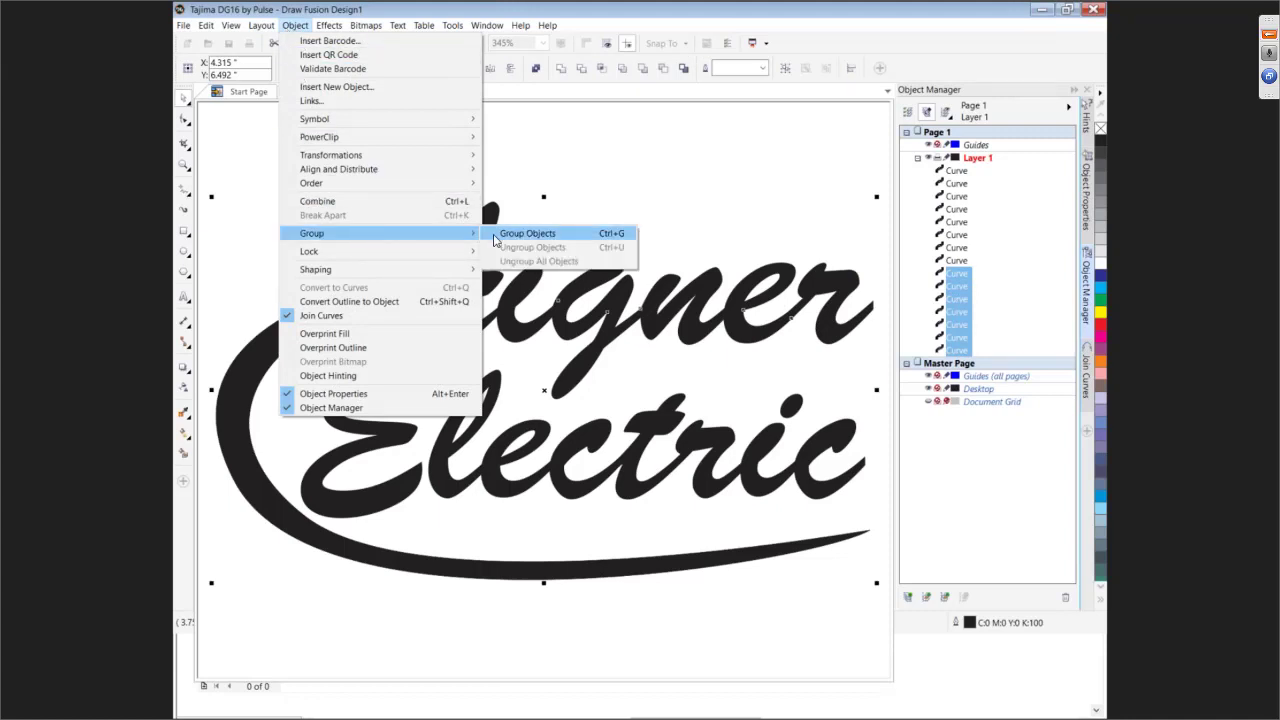
{"action": "left_click", "coordinate": [492, 233]}
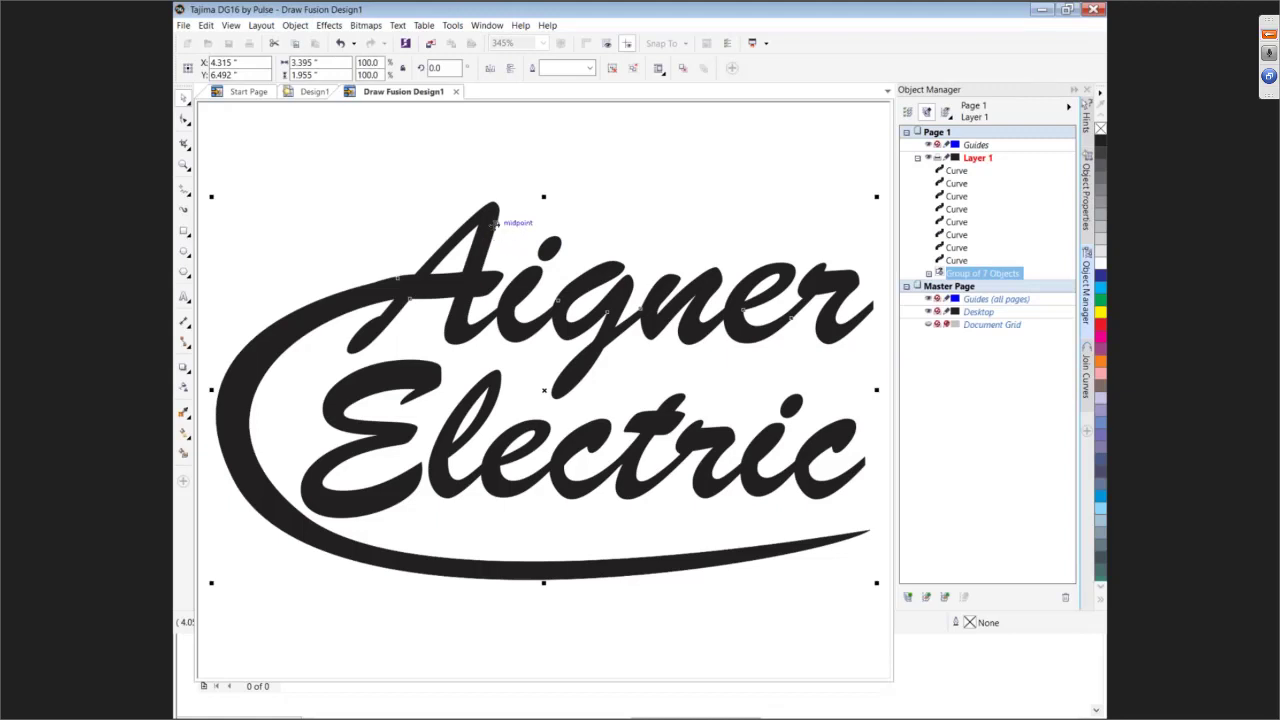
Group the six curves forming the letters "ectric" of "Electric" into one object and clear the selection
{"action": "left_click", "coordinate": [376, 453]}
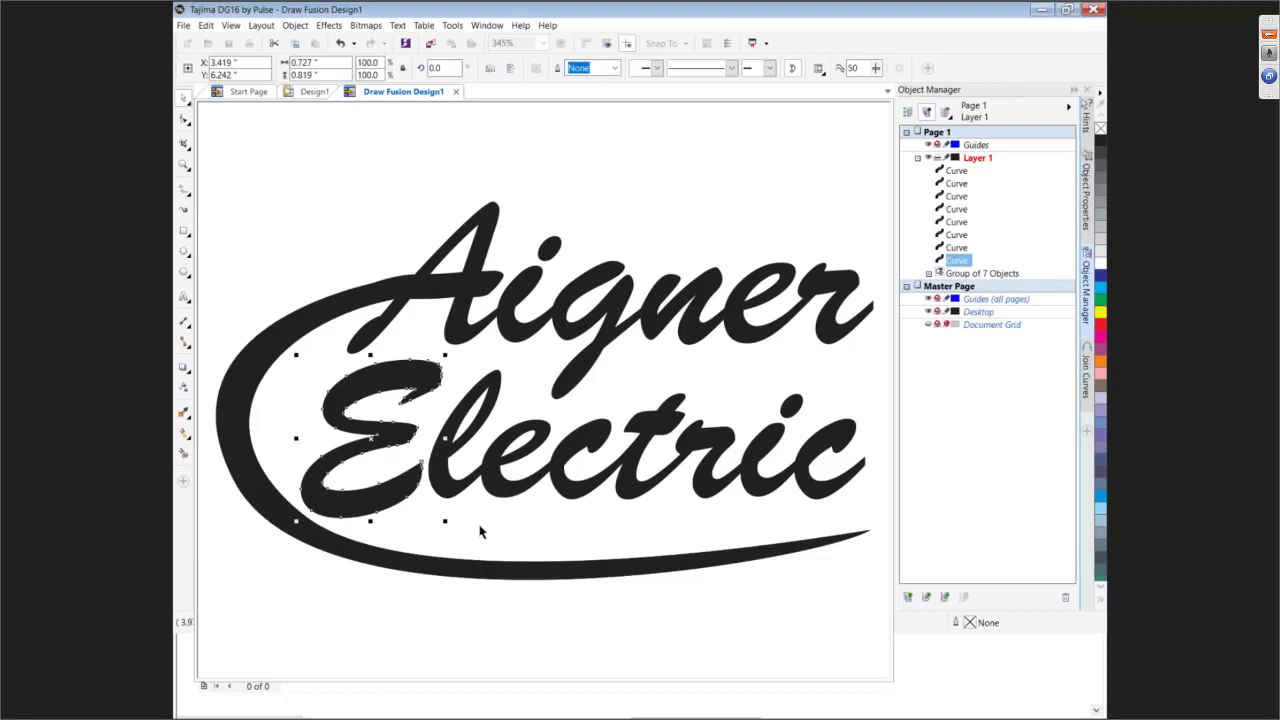
{"action": "left_click", "coordinate": [462, 496]}
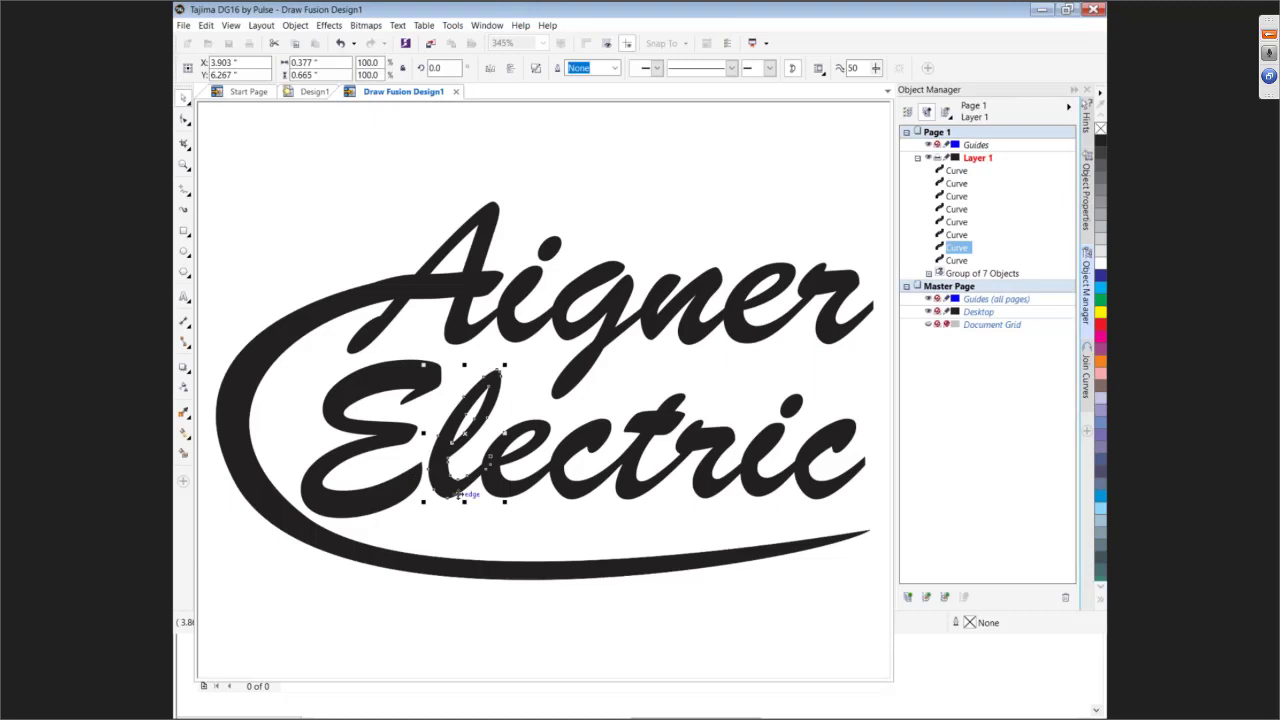
{"action": "left_click", "coordinate": [805, 497], "text": "shift"}
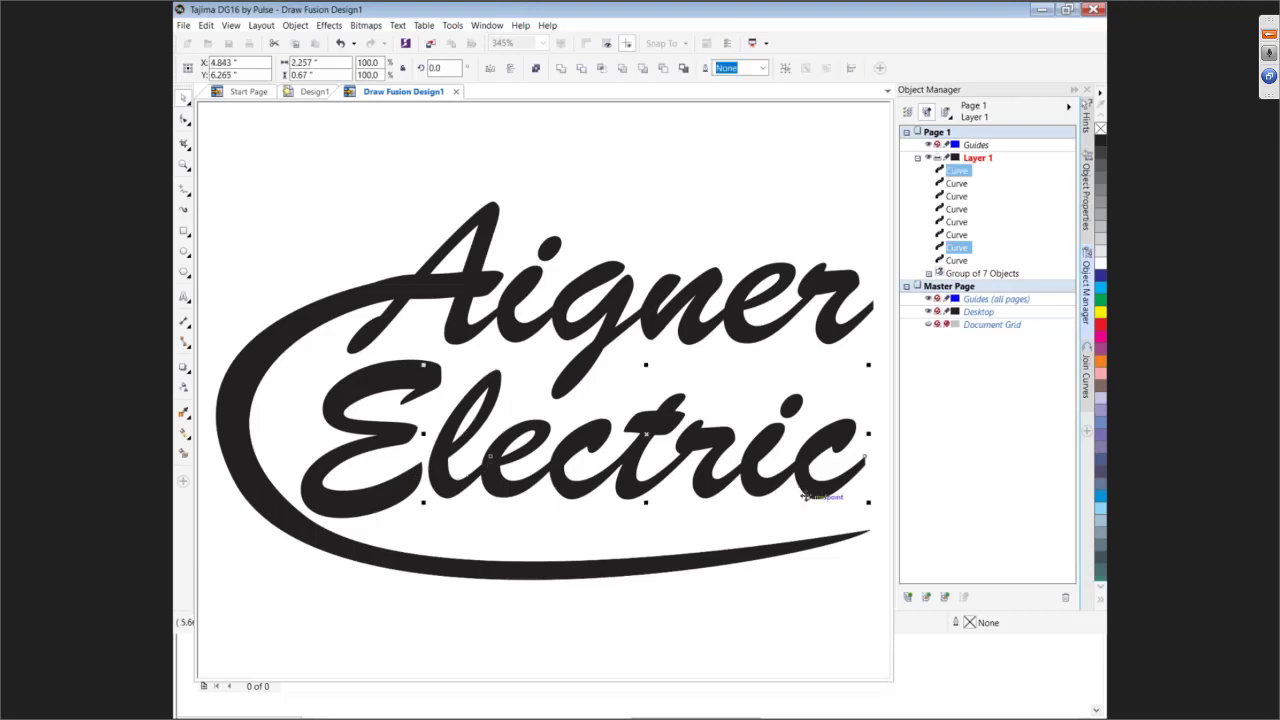
{"action": "left_click", "coordinate": [957, 172]}
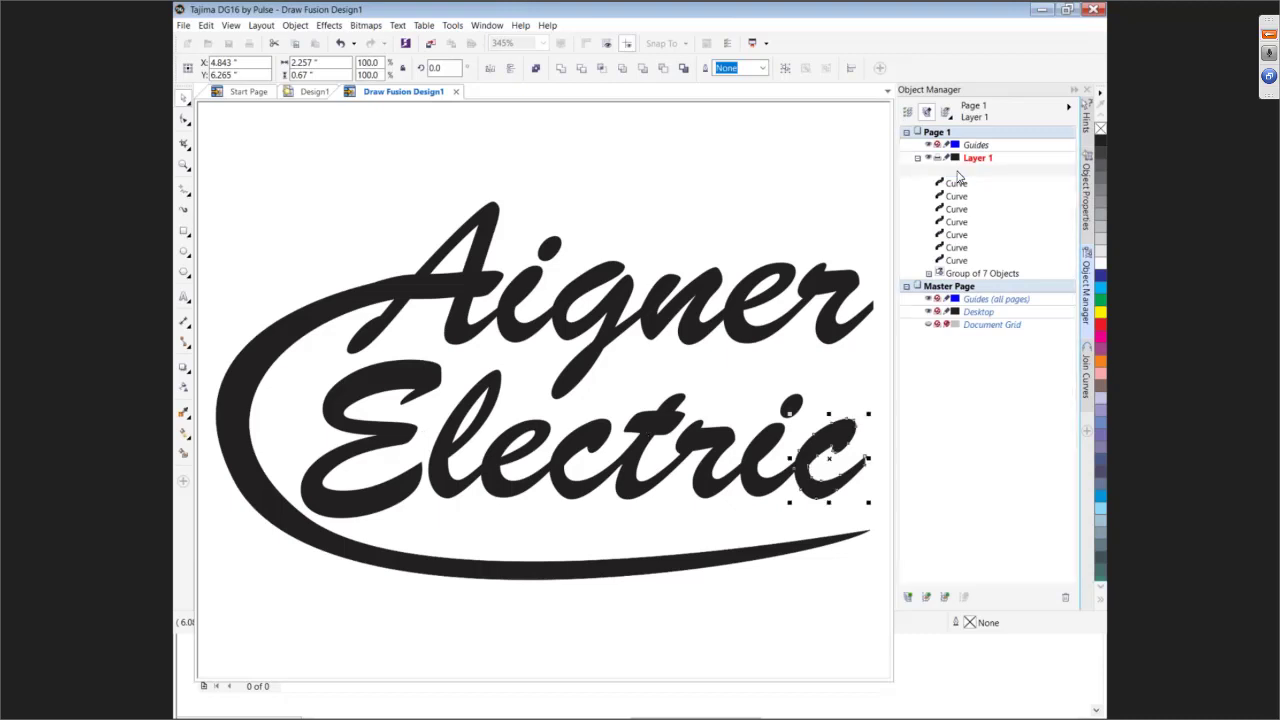
{"action": "left_click_drag", "start_coordinate": [957, 175], "coordinate": [958, 250]}
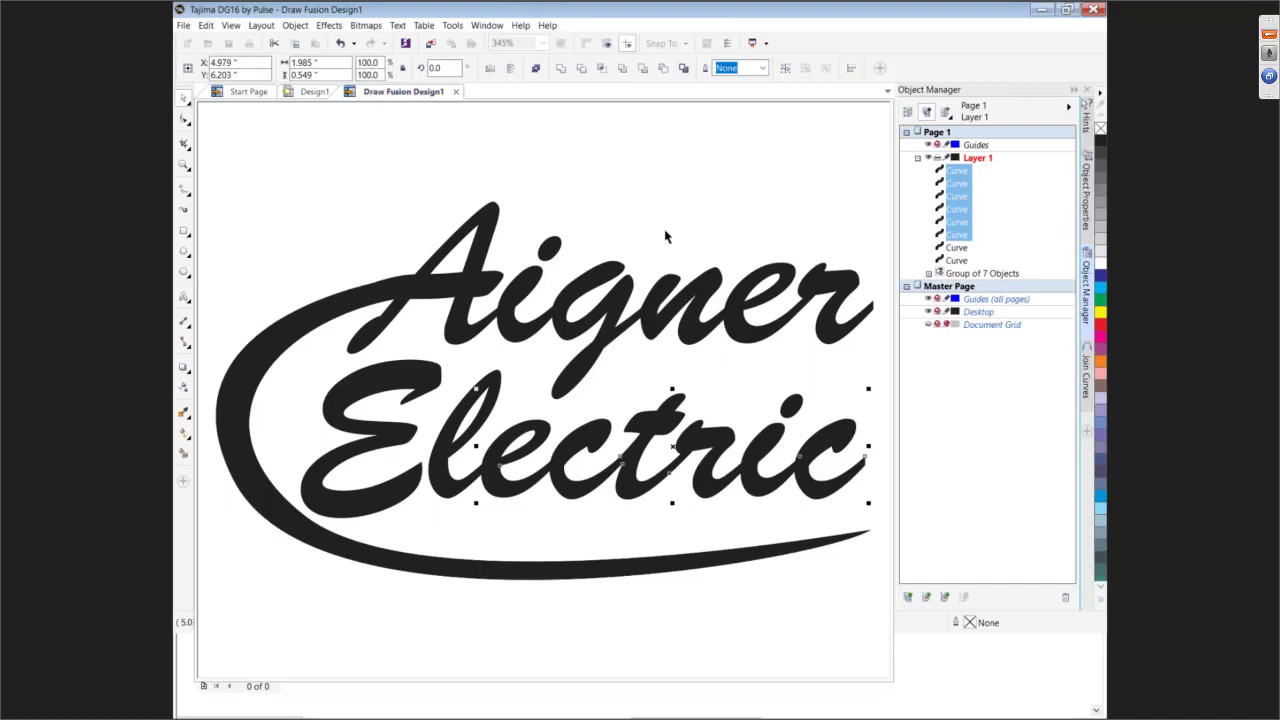
{"action": "left_click", "coordinate": [302, 32]}
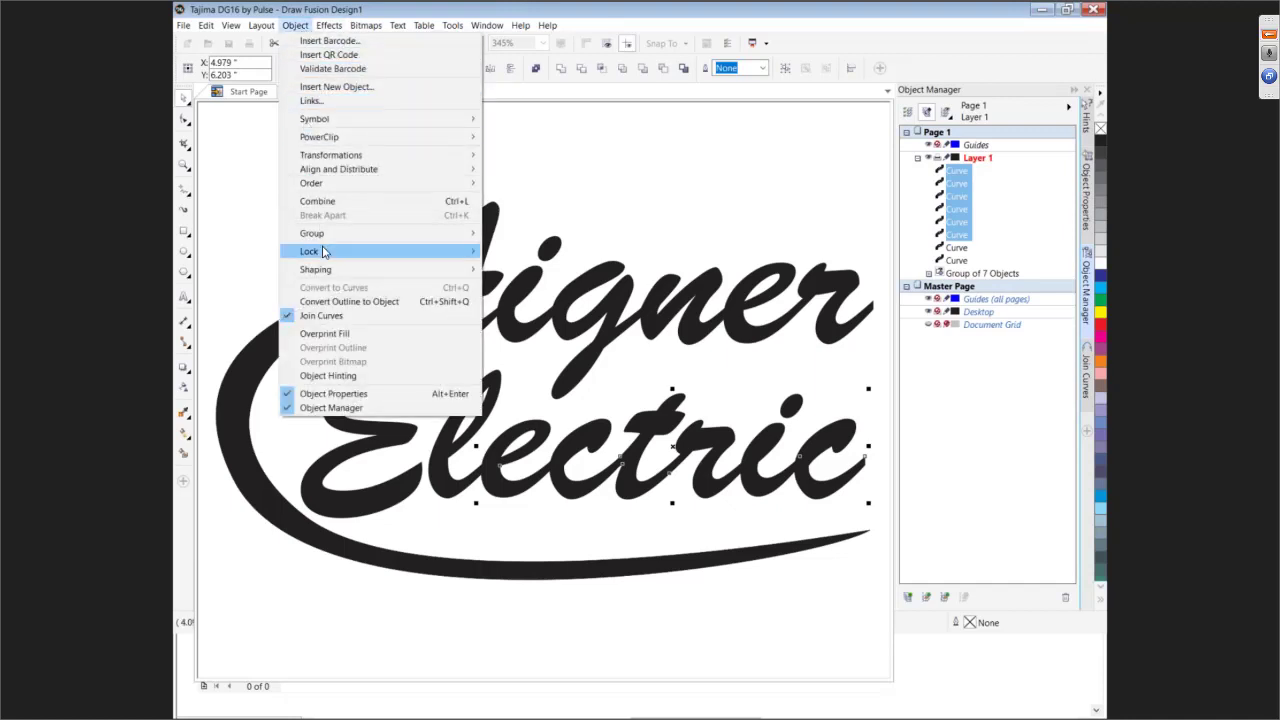
{"action": "mouse_move", "coordinate": [328, 238]}
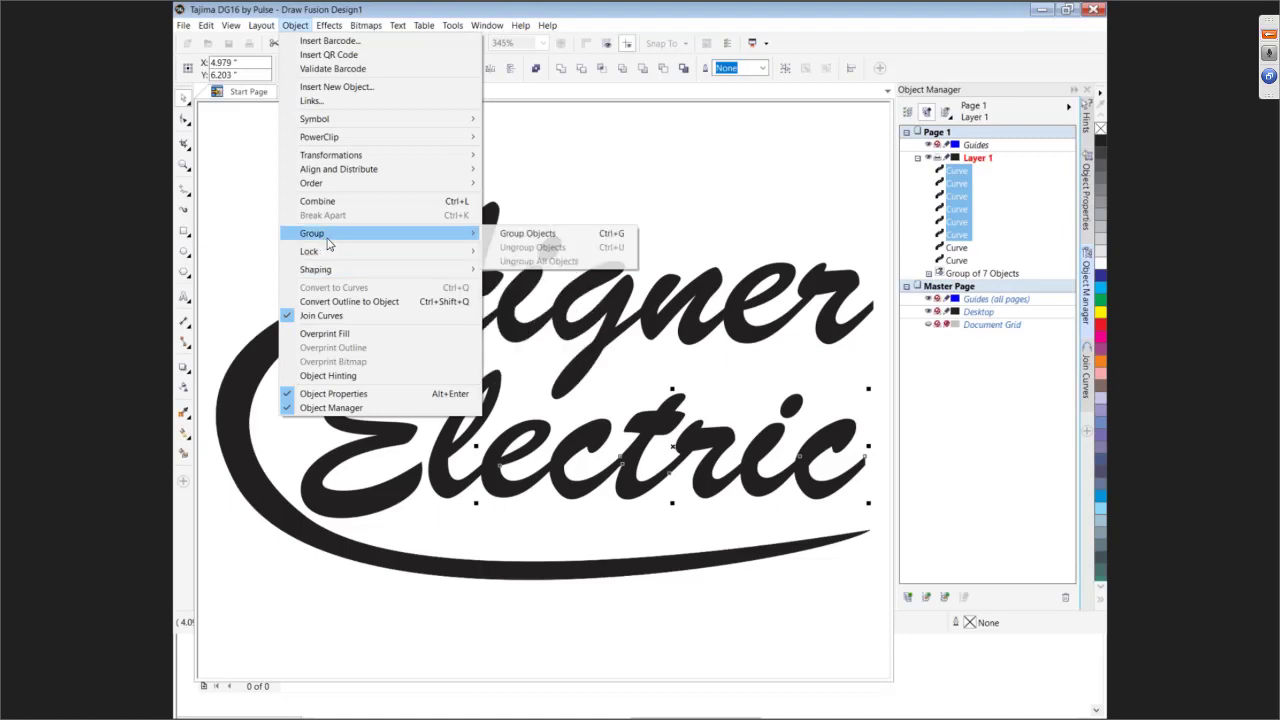
{"action": "left_click", "coordinate": [501, 236]}
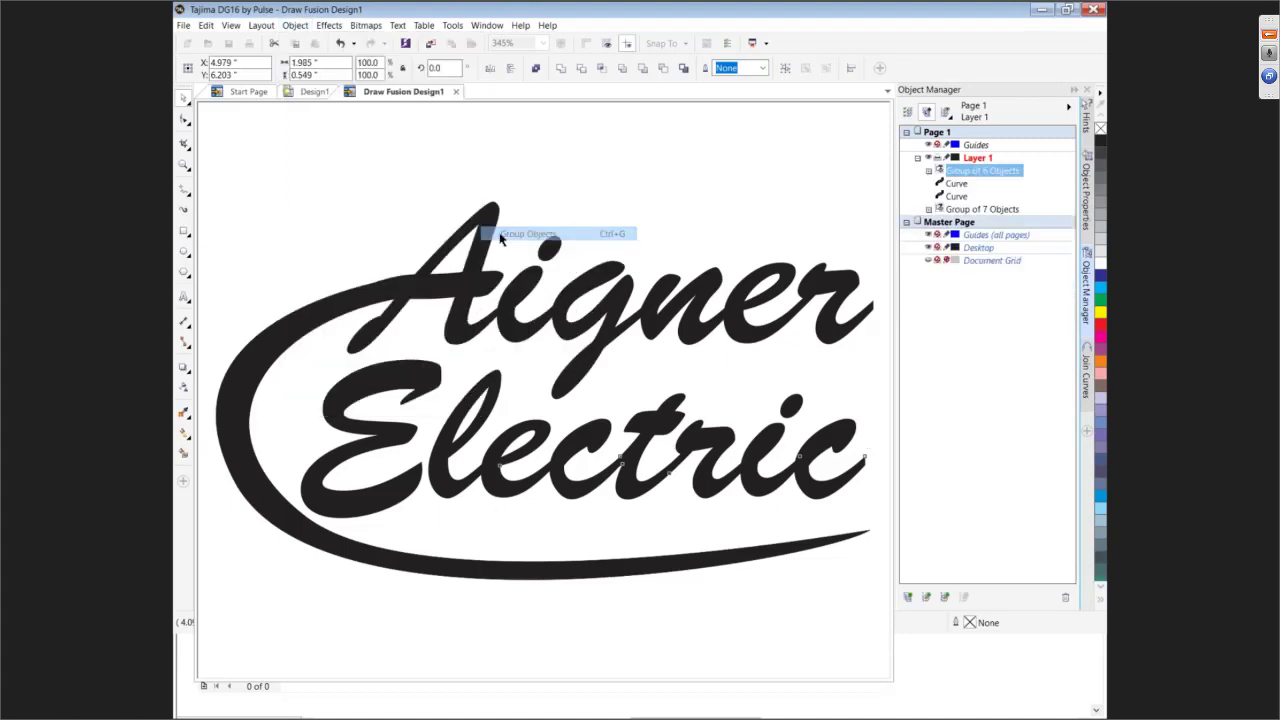
{"action": "left_click", "coordinate": [590, 218]}
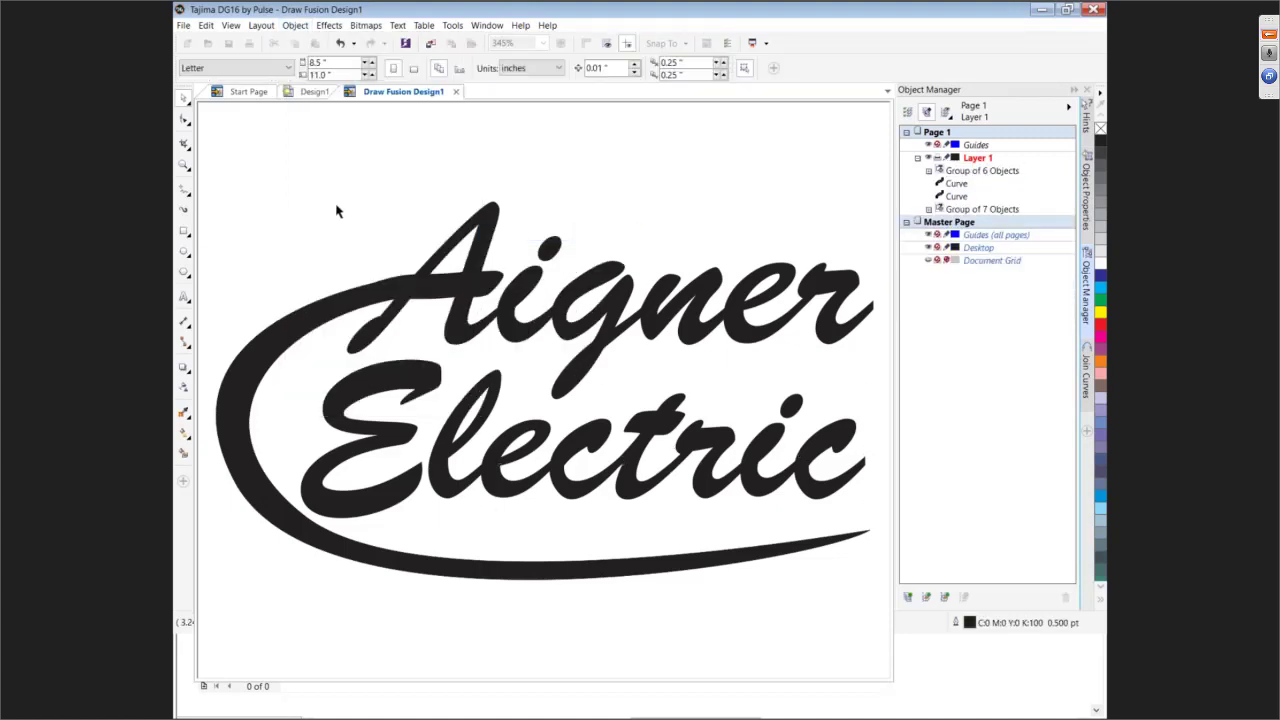
Group the "l" of "Electric" with the six-letter "ectric" group and clear the selection
{"action": "scroll", "coordinate": [340, 216], "scroll_direction": "down", "scroll_amount": 2}
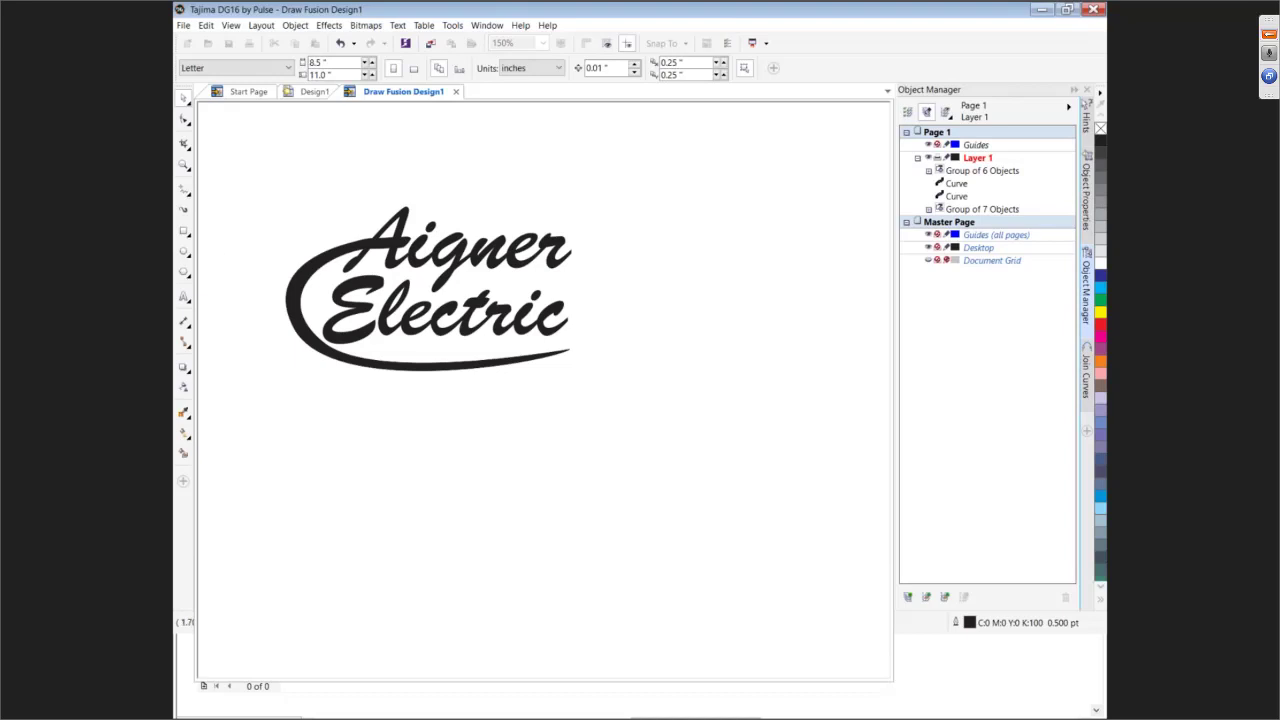
{"action": "left_click", "coordinate": [393, 337]}
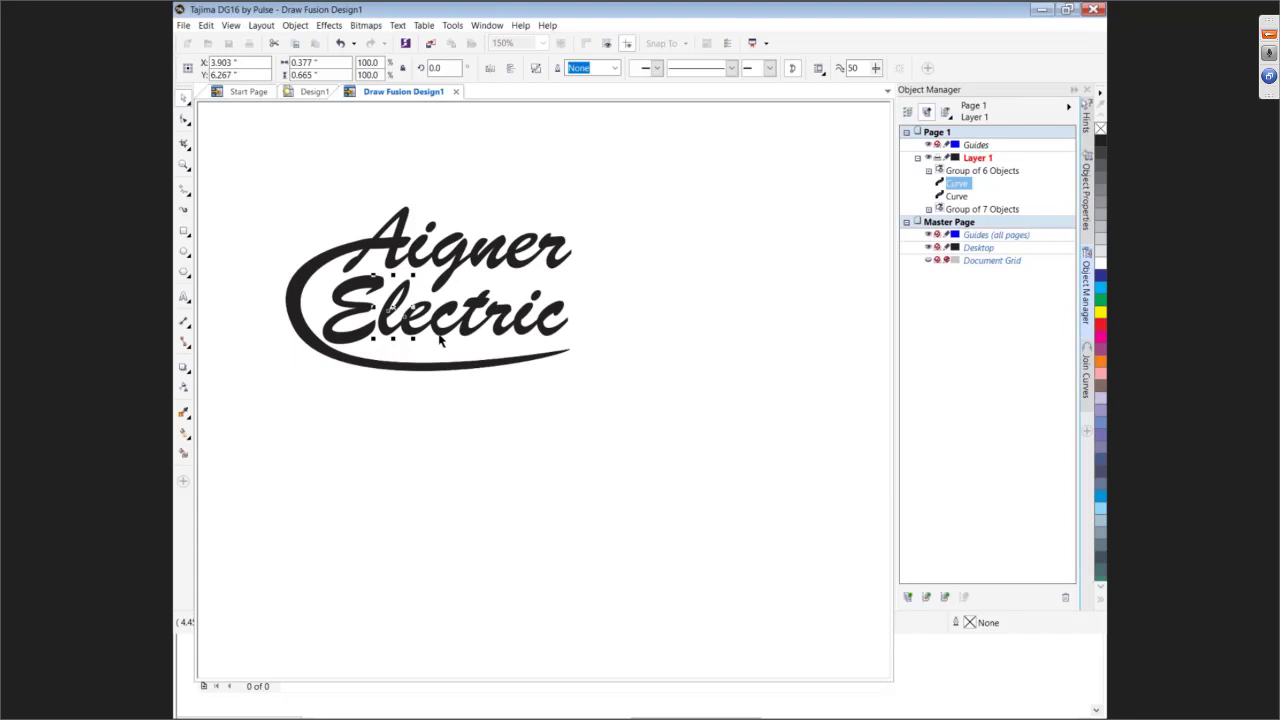
{"action": "left_click", "coordinate": [440, 338]}
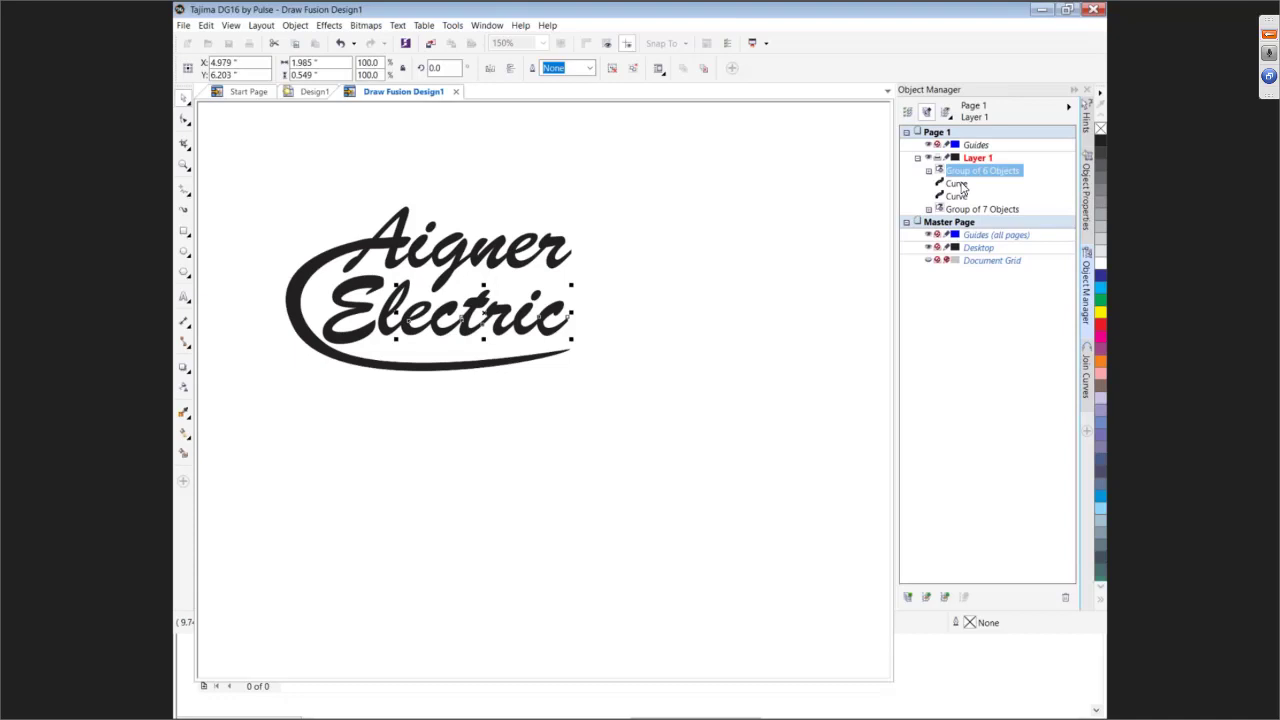
{"action": "left_click", "coordinate": [957, 184], "text": "ctrl"}
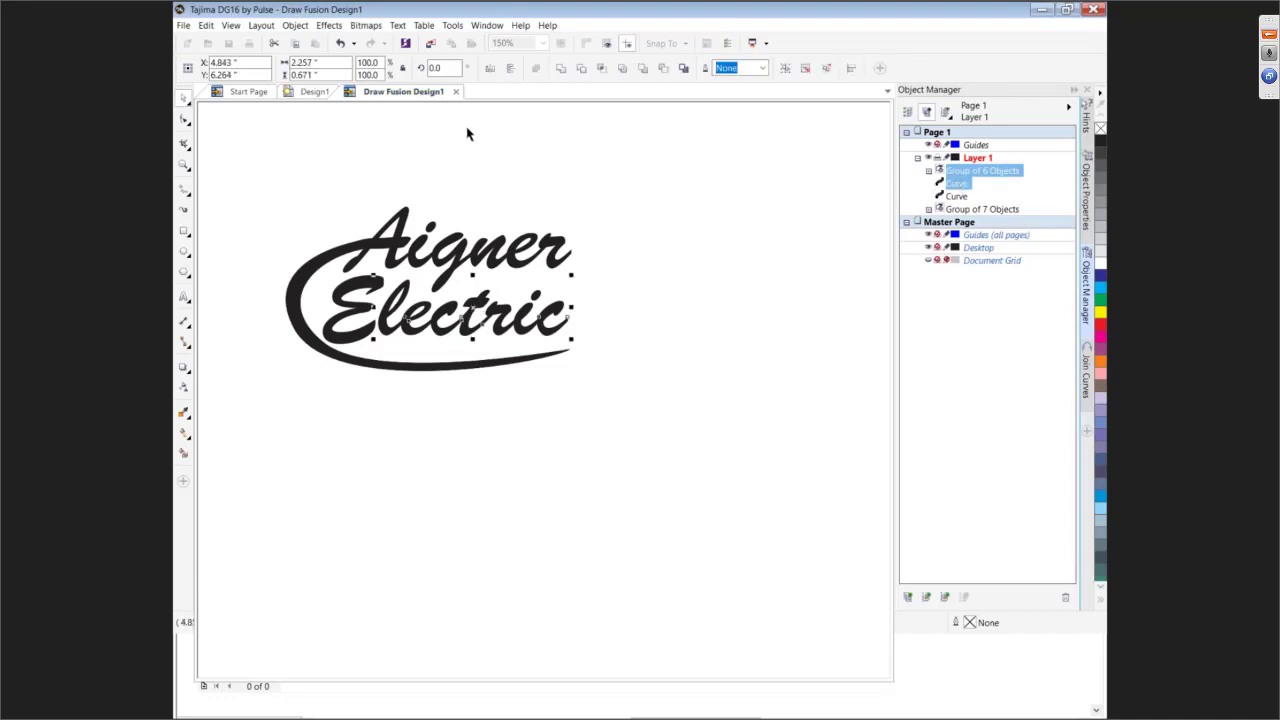
{"action": "left_click", "coordinate": [286, 28]}
{"action": "mouse_move", "coordinate": [410, 238]}
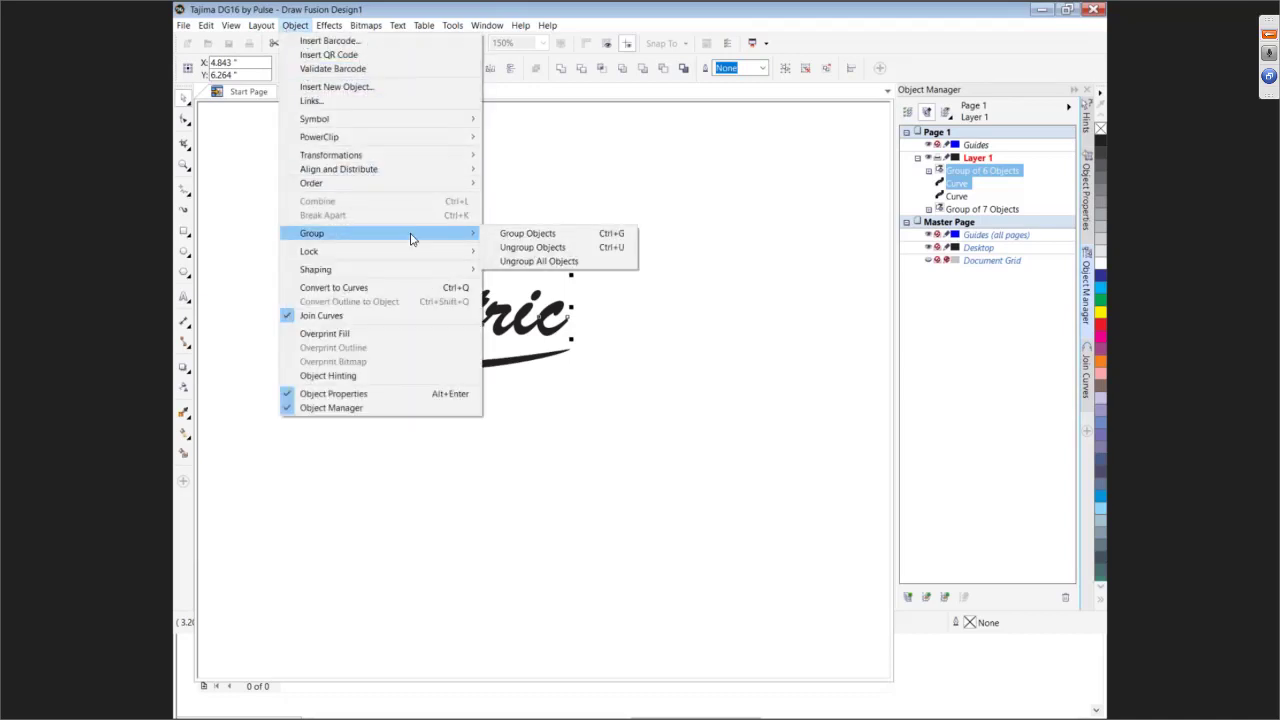
{"action": "left_click", "coordinate": [516, 236]}
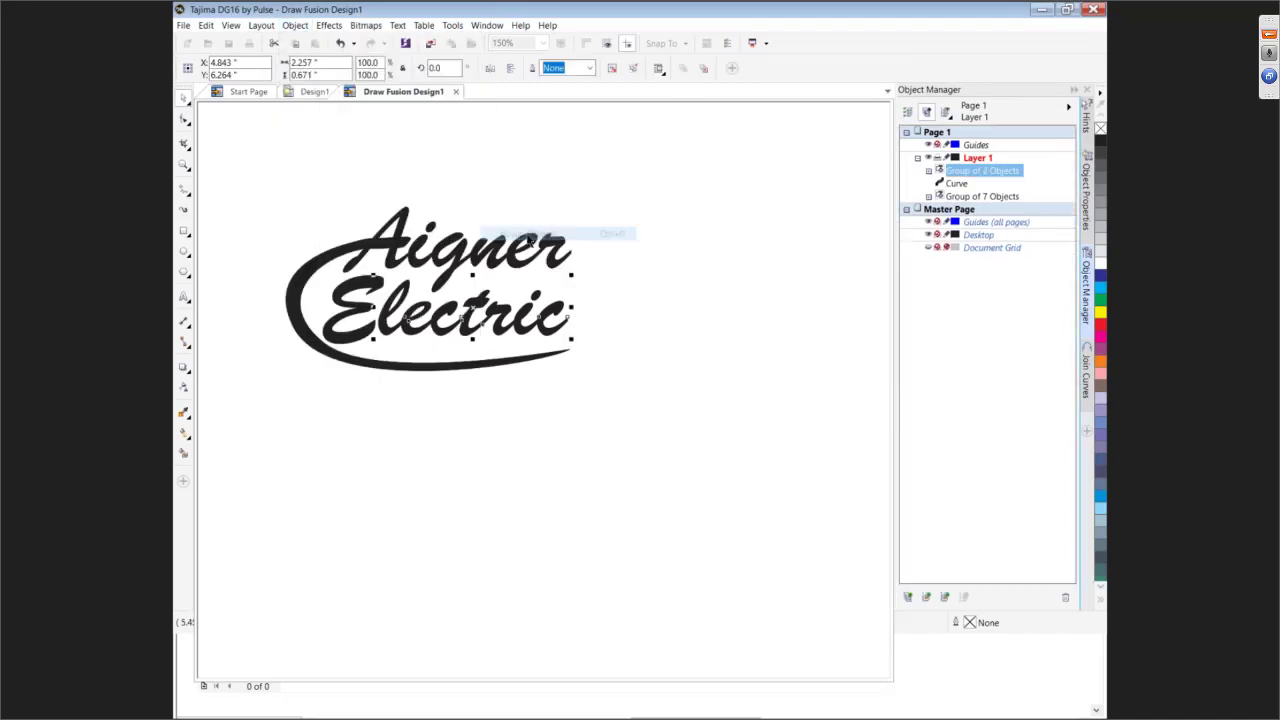
{"action": "left_click", "coordinate": [658, 238]}
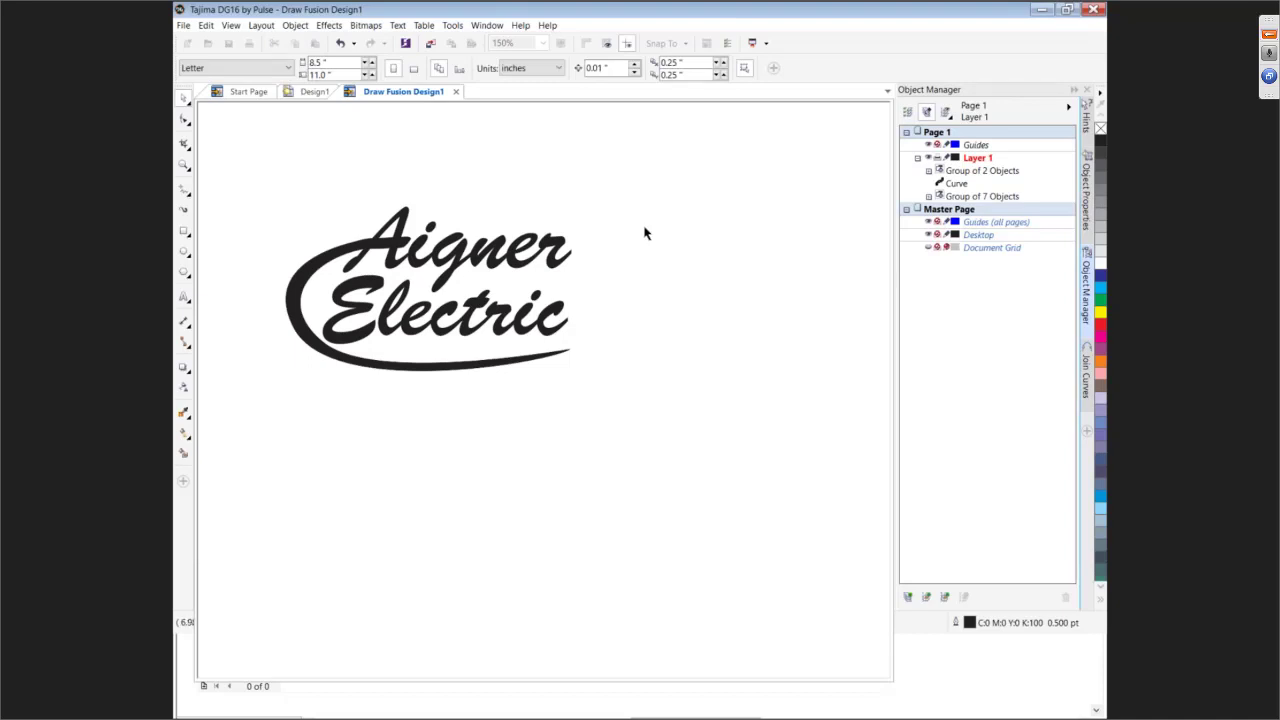
Check the groups by selecting the "Electric" lettering and the "Aigner" with swoosh one at a time
{"action": "left_click", "coordinate": [469, 323]}
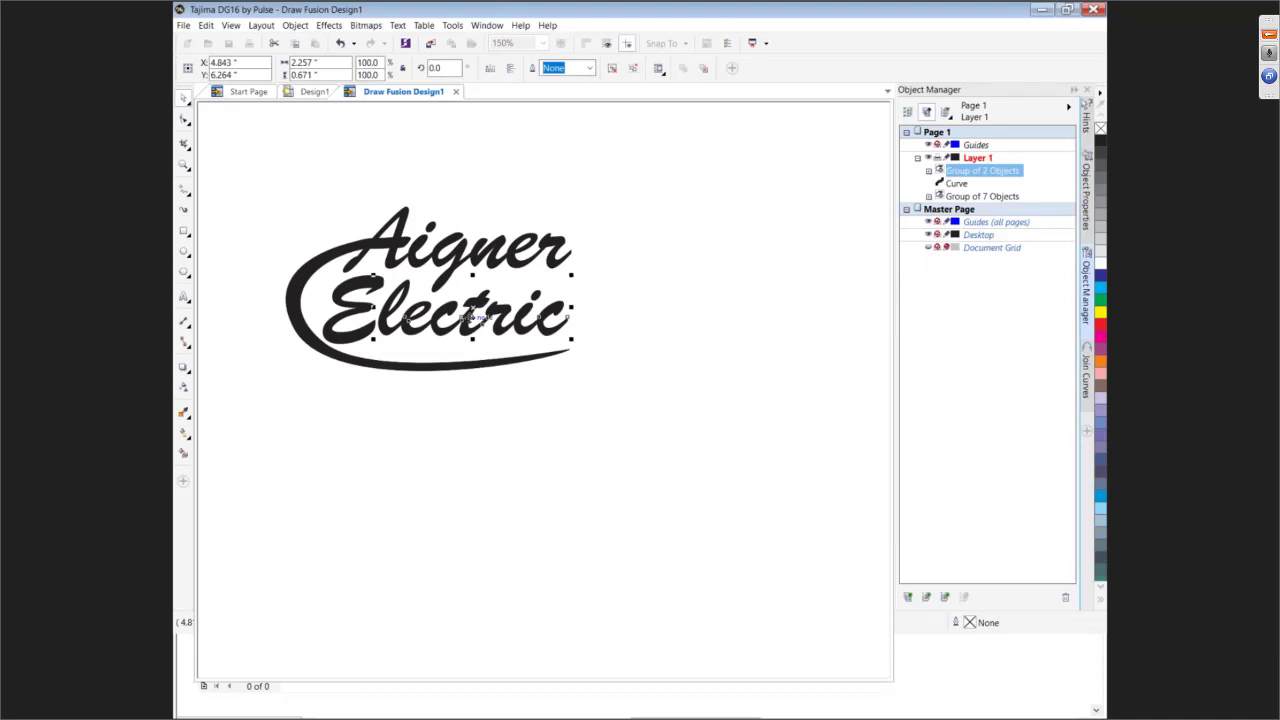
{"action": "left_click", "coordinate": [677, 286]}
{"action": "left_click", "coordinate": [485, 244]}
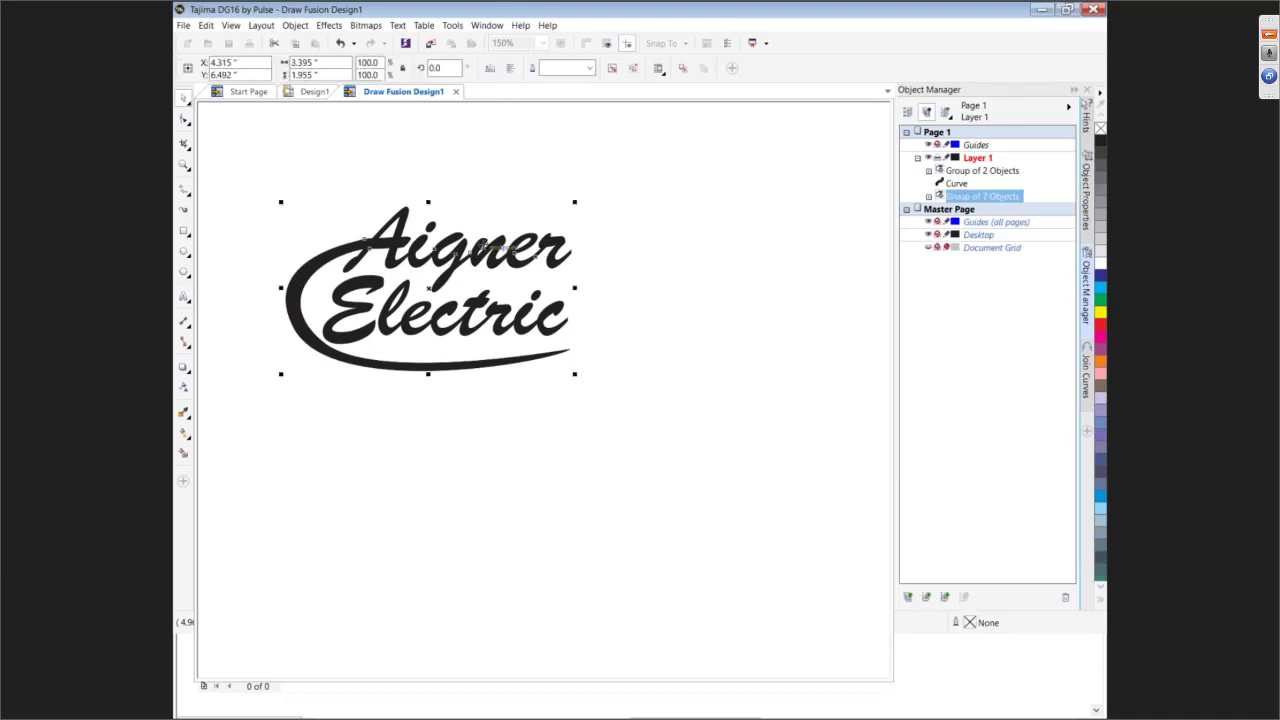
{"action": "left_click", "coordinate": [629, 250]}
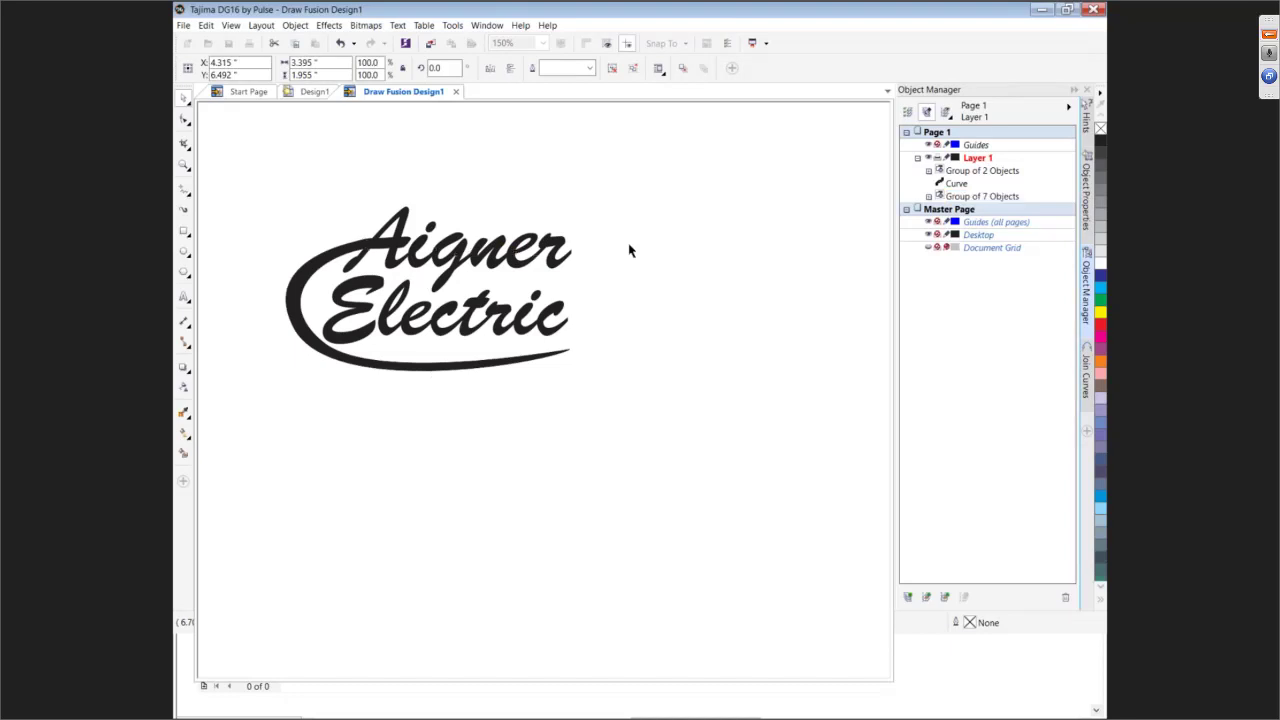
{"action": "left_click", "coordinate": [560, 318]}
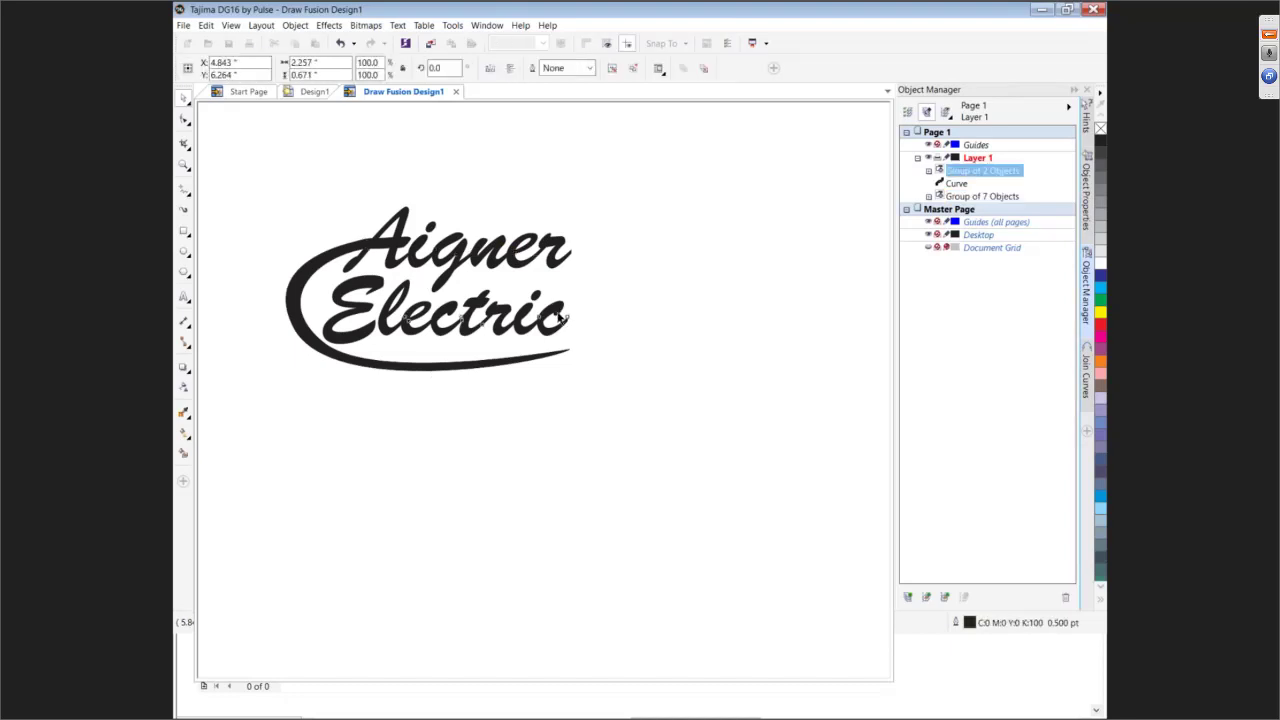
{"action": "left_click", "coordinate": [632, 277]}
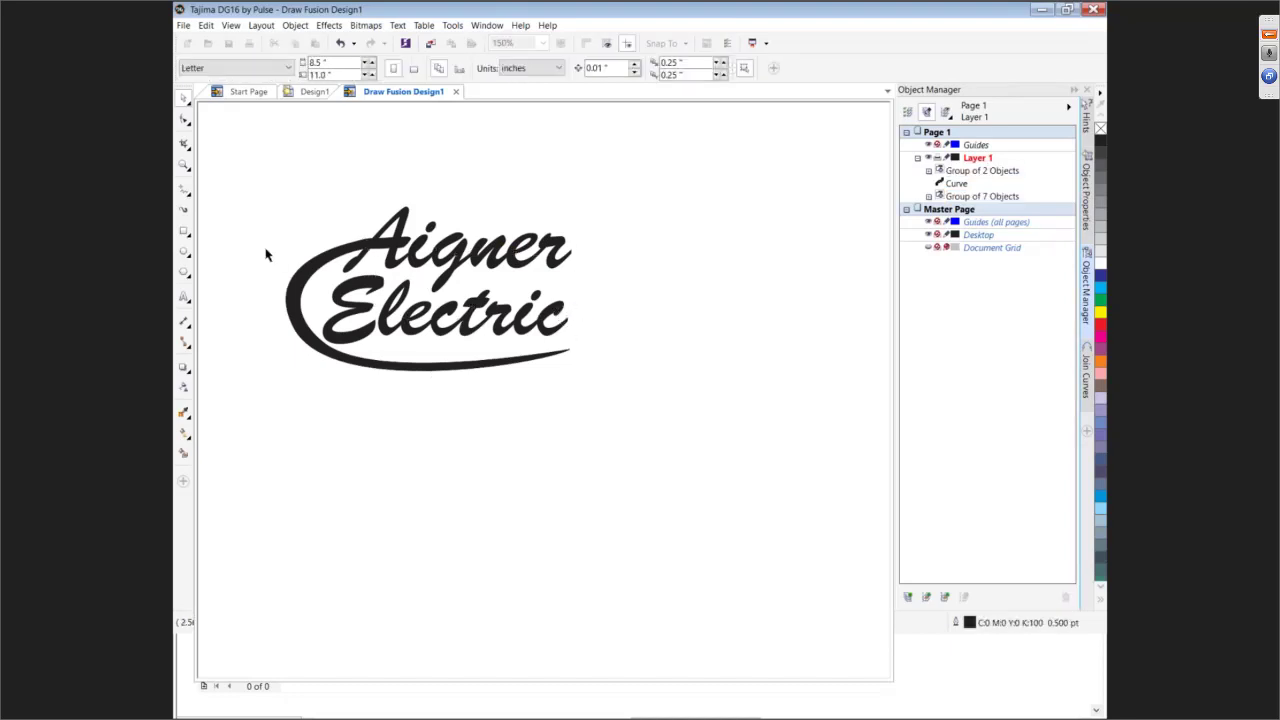
Draw an ellipse about 5.56 by 2.99 inches around the whole logo and convert it to curves
{"action": "left_click", "coordinate": [183, 255]}
{"action": "left_click_drag", "start_coordinate": [228, 166], "coordinate": [698, 421]}
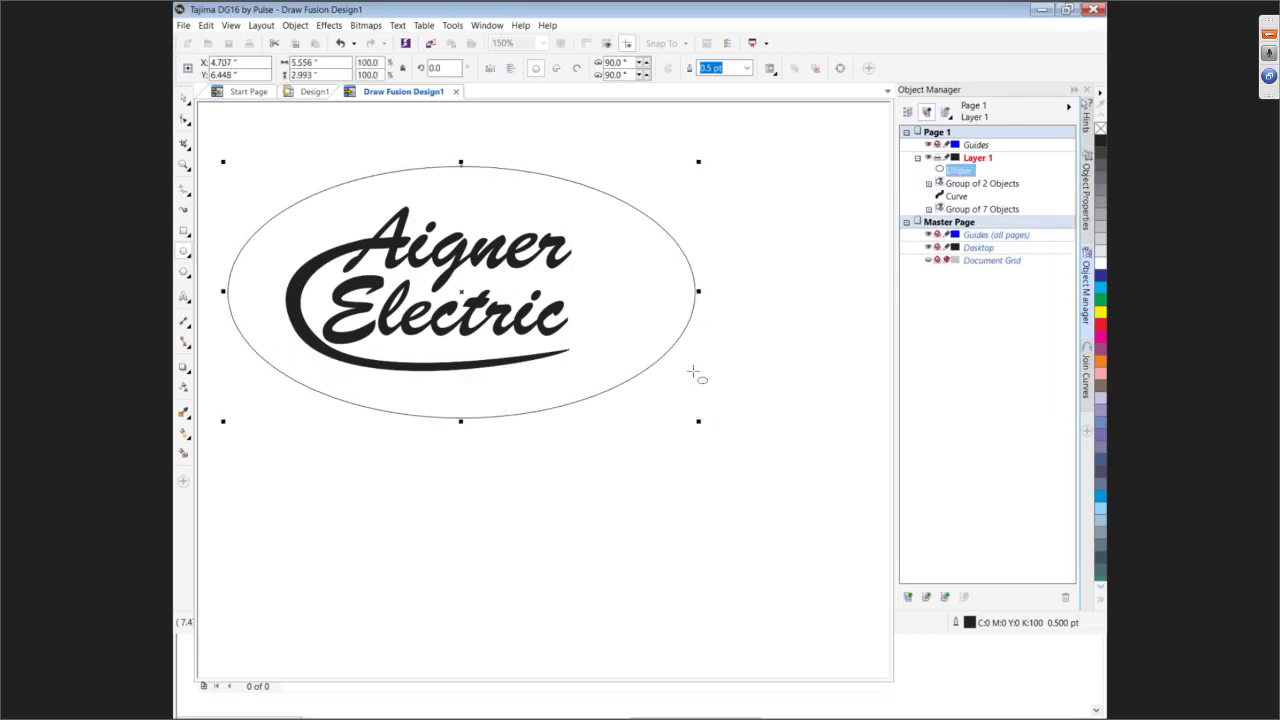
{"action": "left_click", "coordinate": [180, 100]}
{"action": "left_click", "coordinate": [295, 25]}
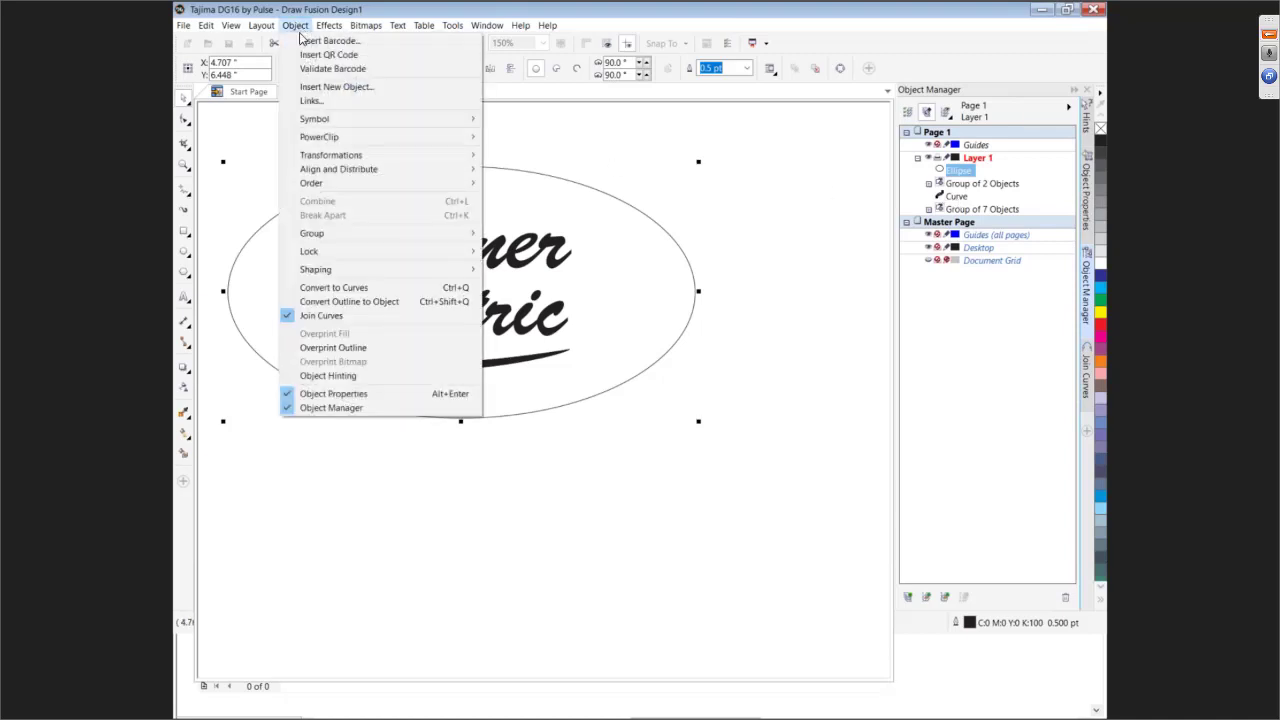
{"action": "left_click", "coordinate": [333, 288]}
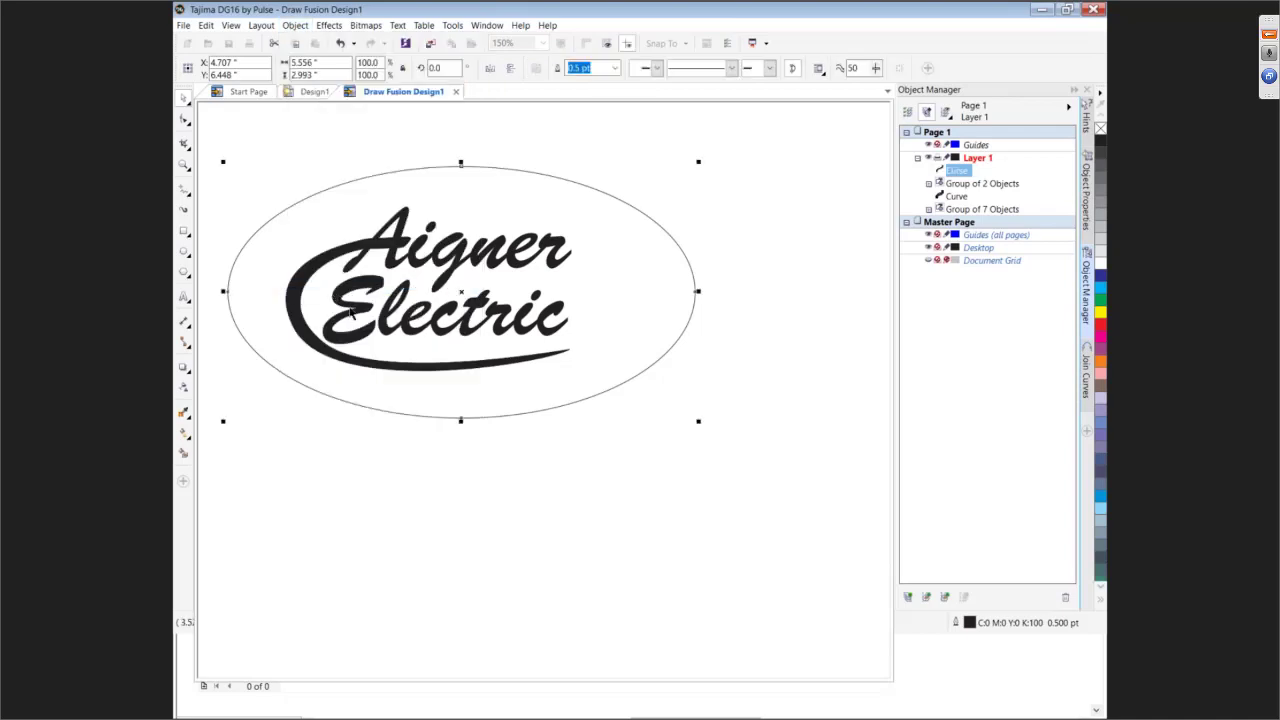
Set the outline of the ellipse around the logo to 10.0 pt wide and red
{"action": "double_click", "coordinate": [1013, 623]}
{"action": "left_click", "coordinate": [554, 263]}
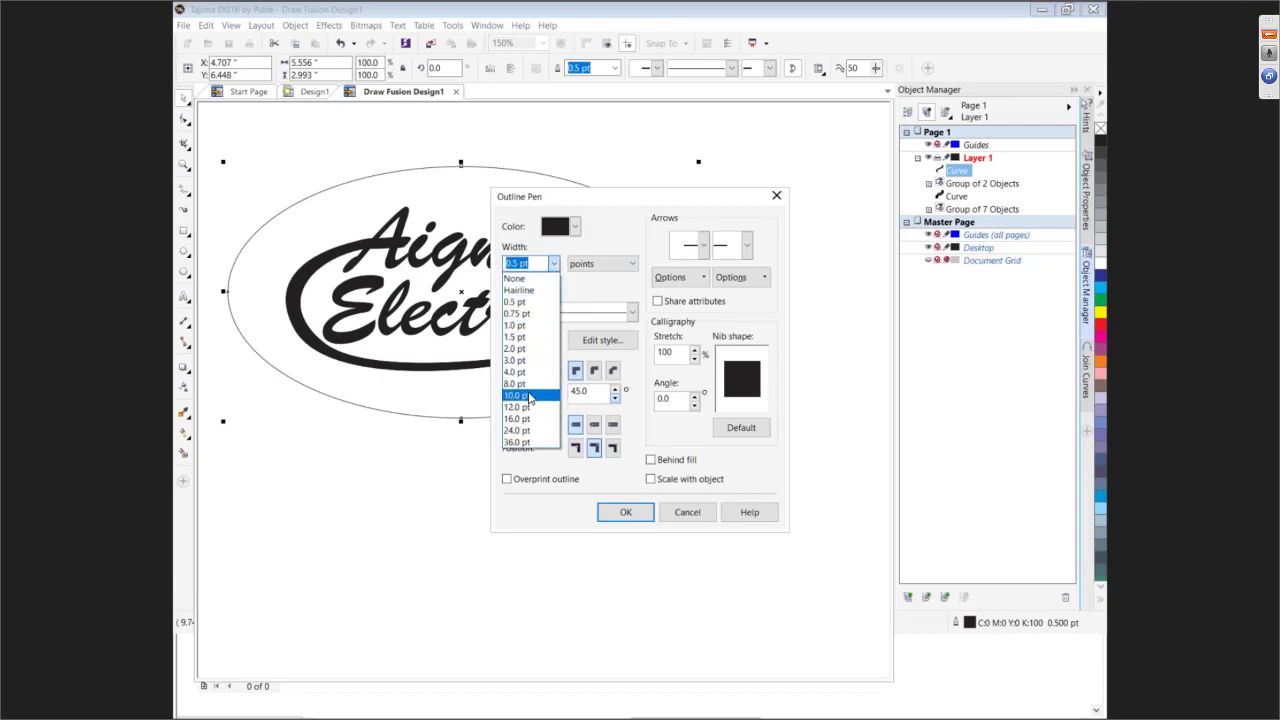
{"action": "left_click", "coordinate": [532, 396]}
{"action": "left_click", "coordinate": [575, 226]}
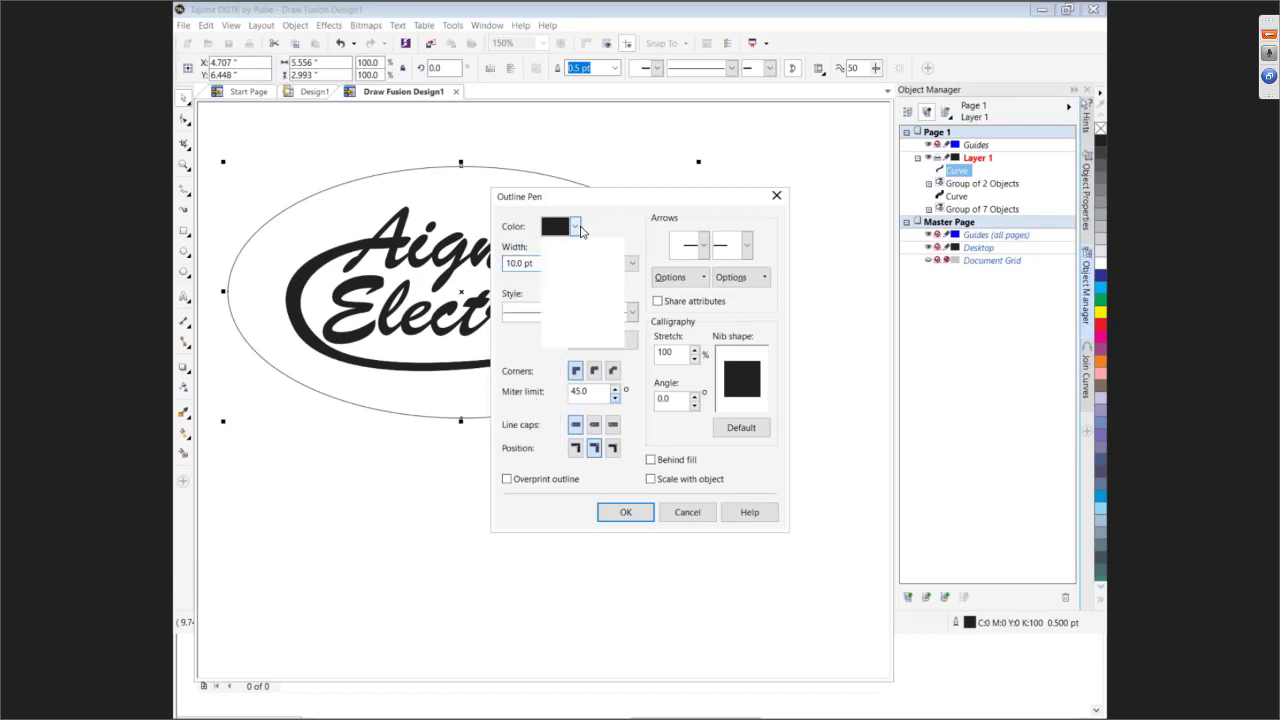
{"action": "left_click", "coordinate": [581, 268]}
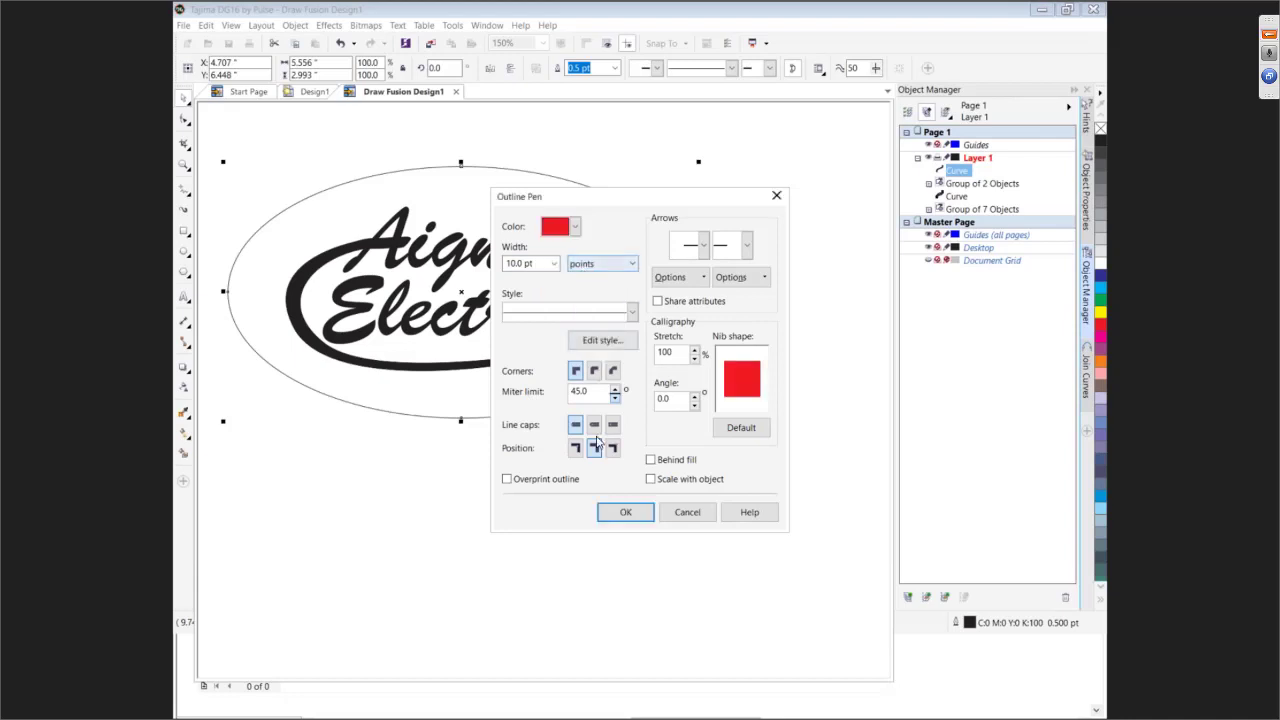
{"action": "left_click", "coordinate": [625, 512]}
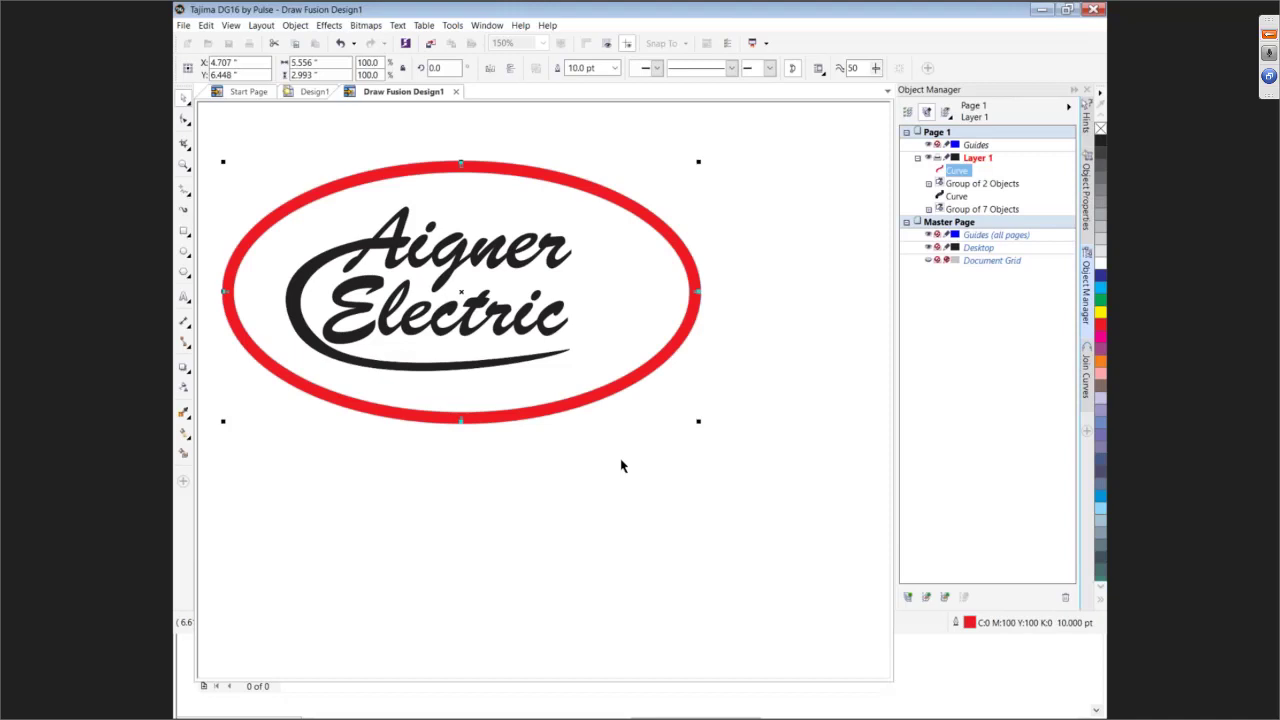
Check the "Electric" lettering group and the red ellipse by selecting each in turn, and clear the selection
{"action": "left_click", "coordinate": [461, 319]}
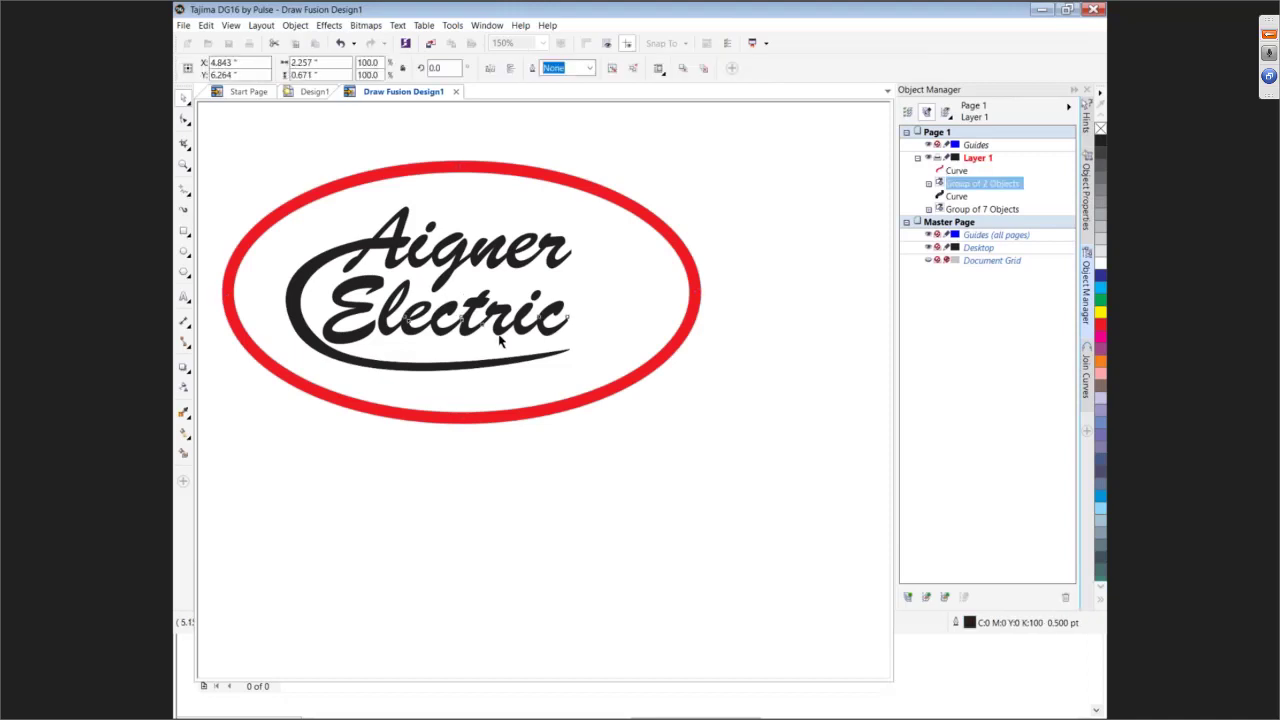
{"action": "left_click", "coordinate": [536, 421]}
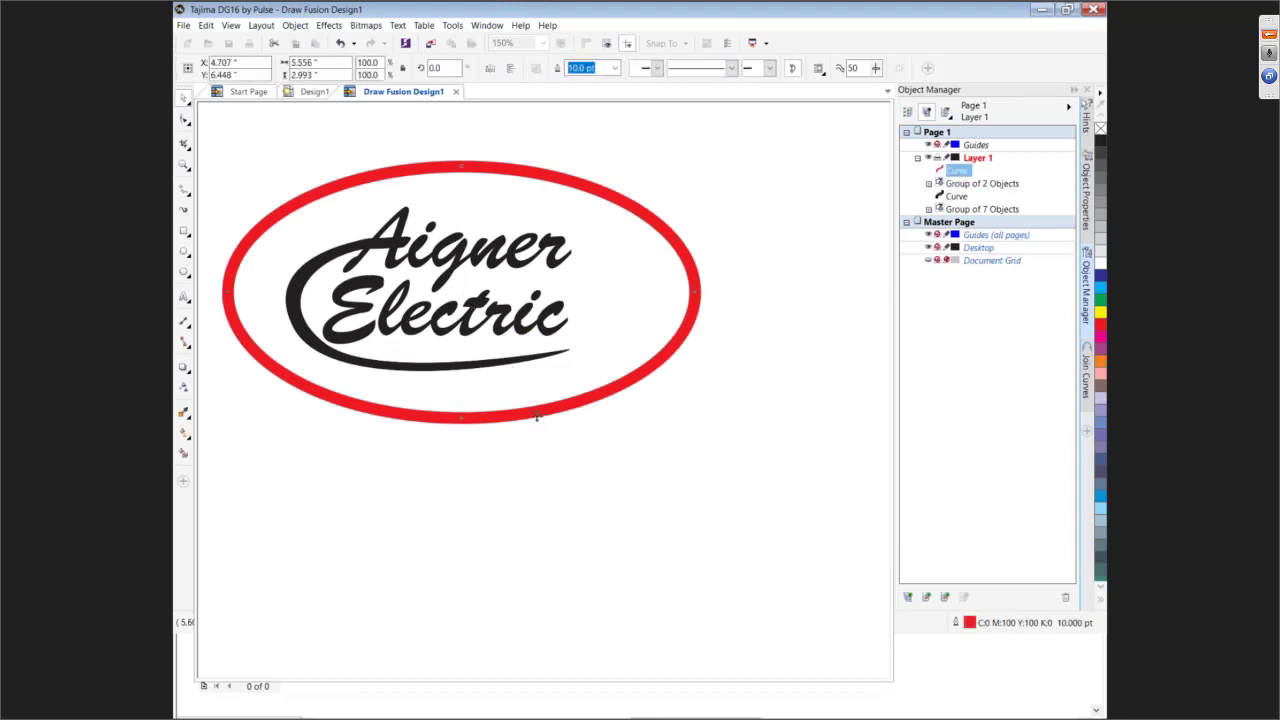
{"action": "left_click", "coordinate": [568, 488]}
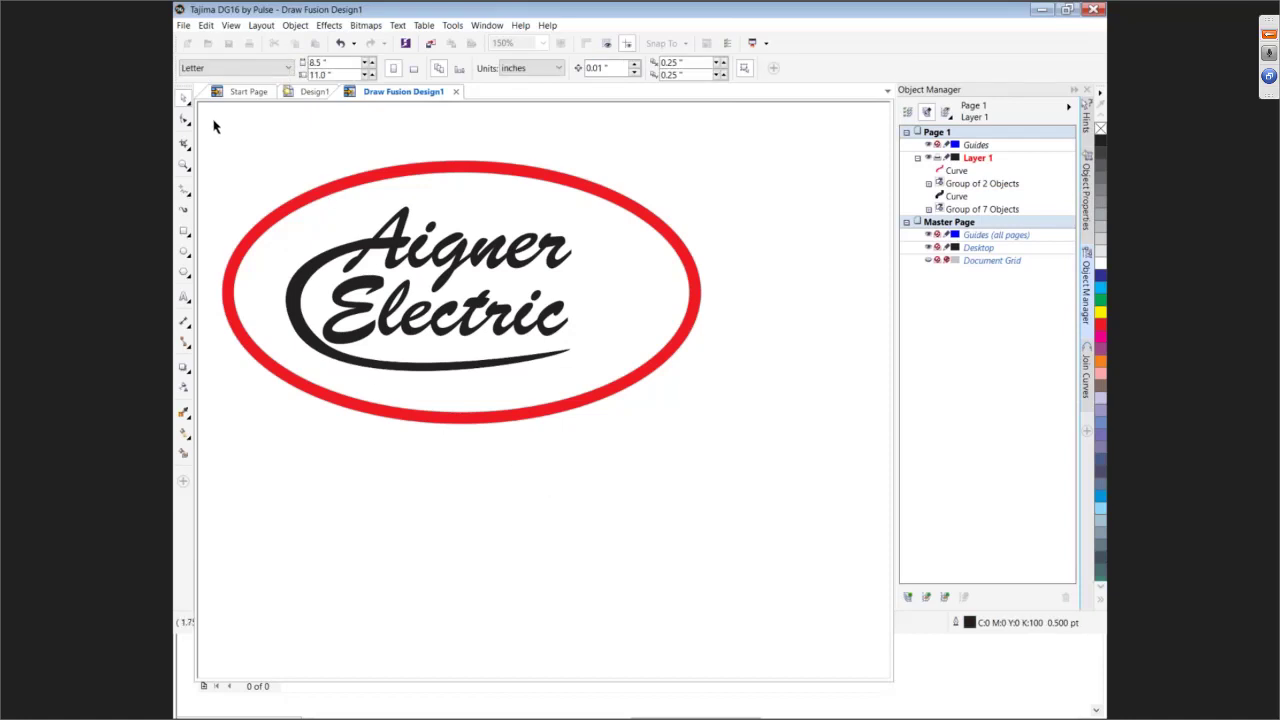
Select the red ellipse and the whole logo together and resize them proportionally to a width of 4 inches
{"action": "left_click_drag", "start_coordinate": [211, 121], "coordinate": [723, 463]}
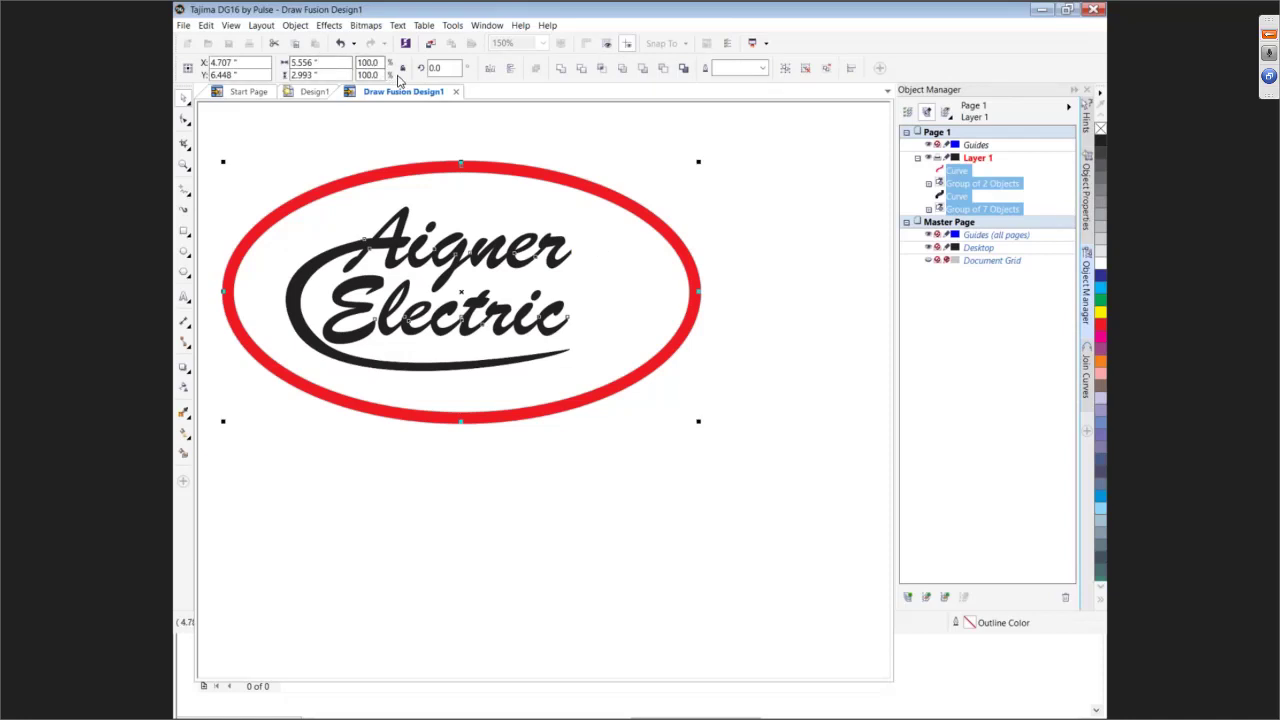
{"action": "left_click", "coordinate": [325, 62]}
{"action": "type", "text": "4"}
{"action": "key", "text": "Tab"}
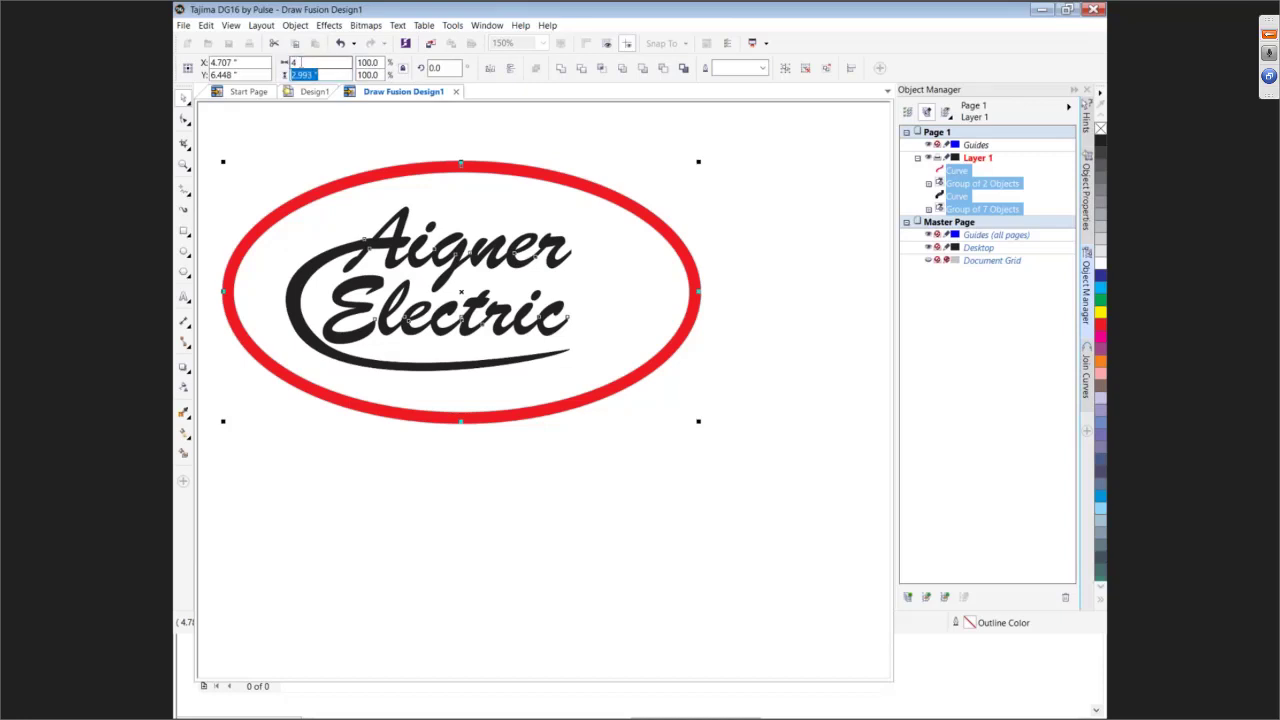
{"action": "key", "text": "Tab"}
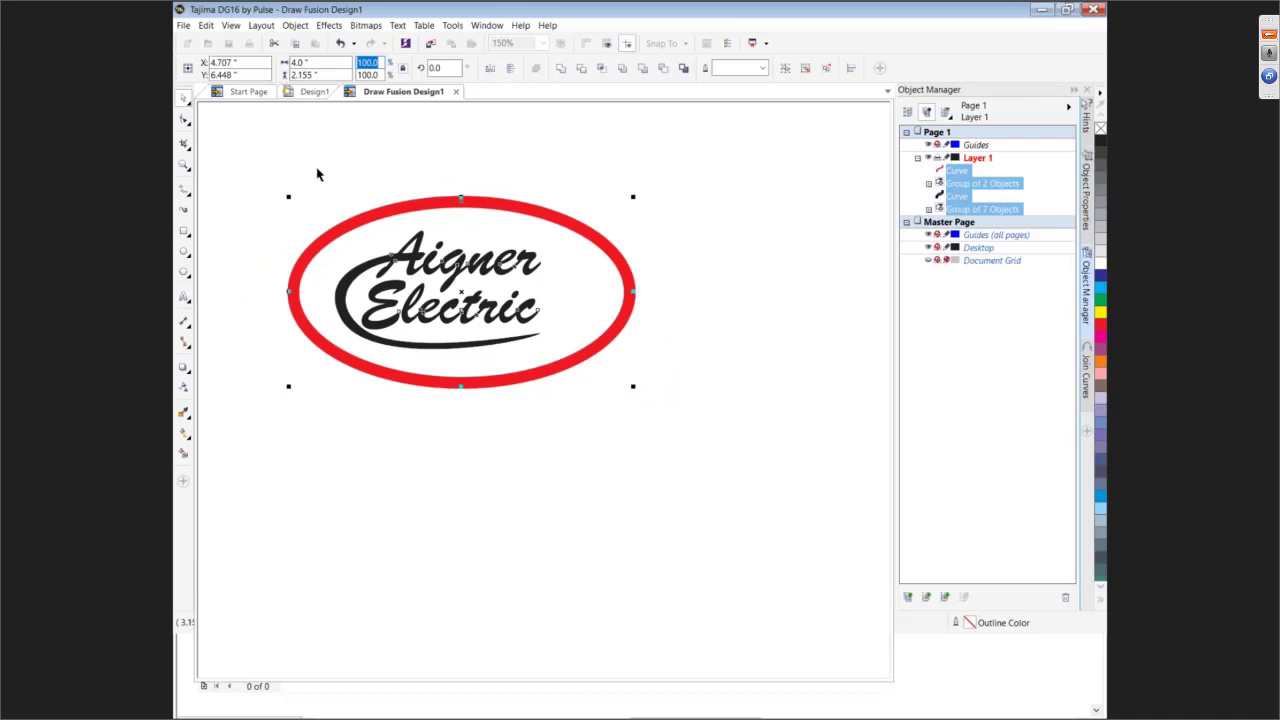
Start transferring the selected logo to the embroidery design, converting fill shapes to Satin path and outline shapes to Run
{"action": "left_click", "coordinate": [184, 26]}
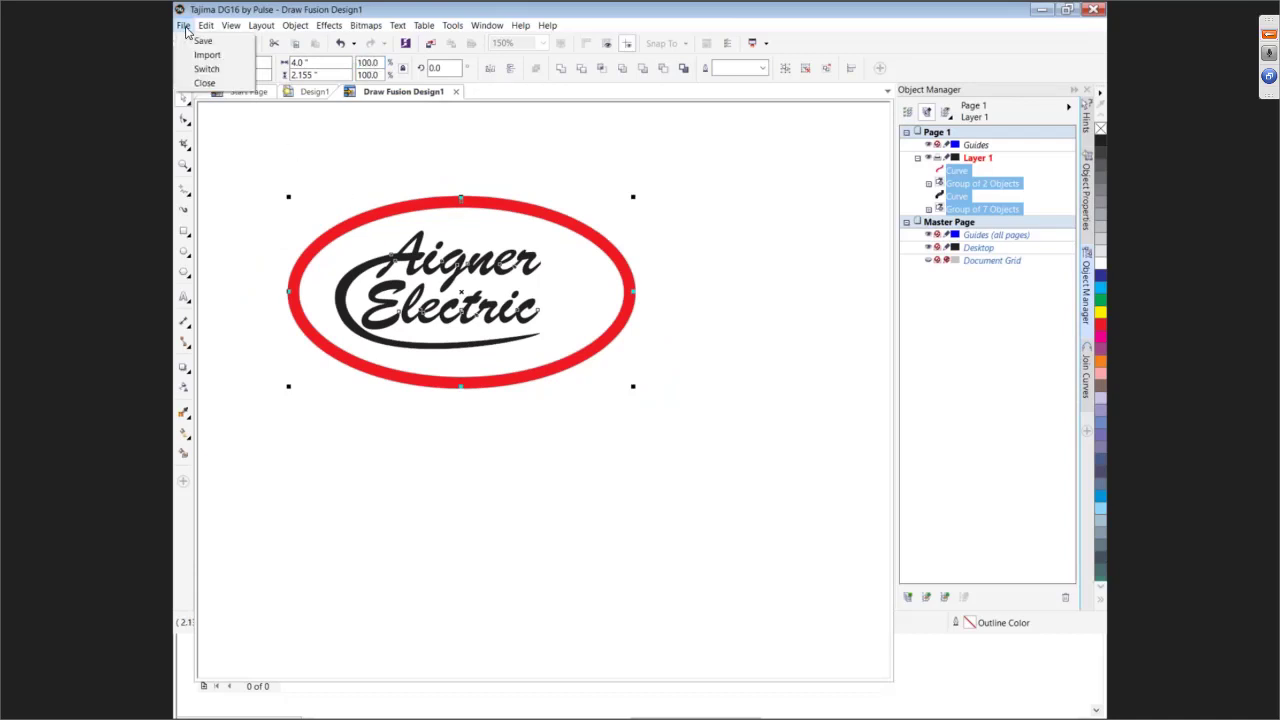
{"action": "left_click", "coordinate": [206, 68]}
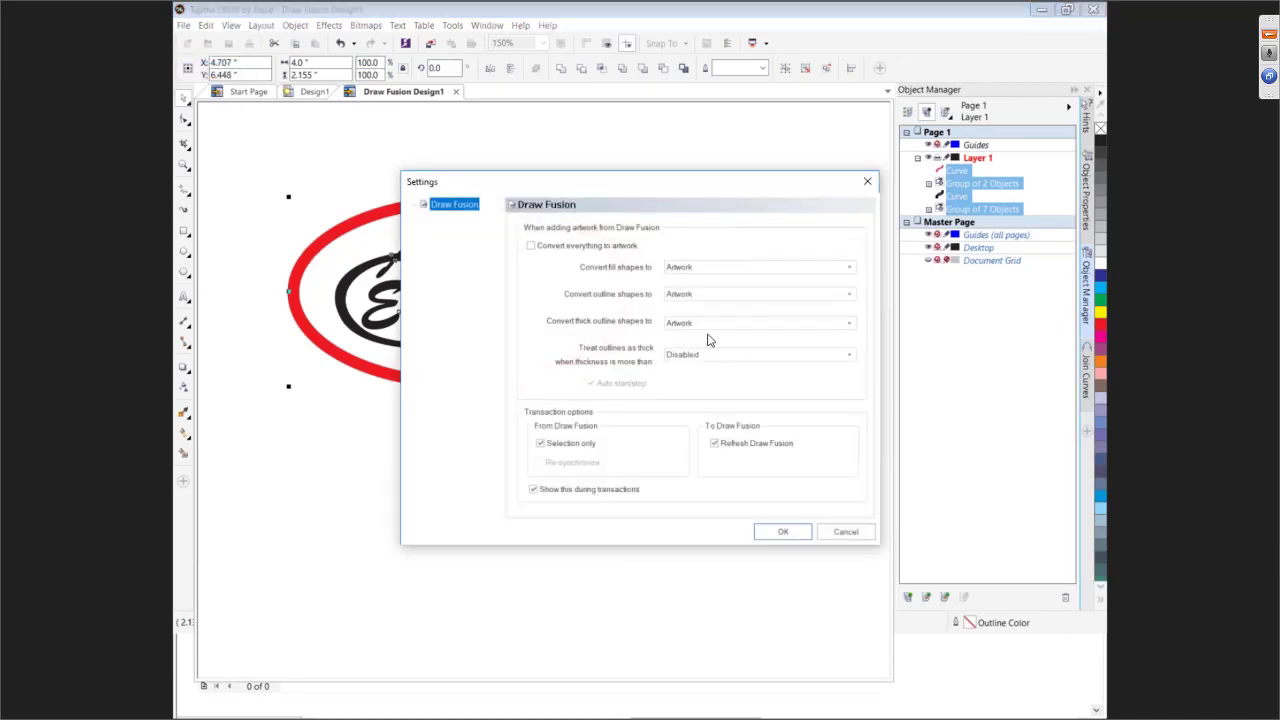
{"action": "left_click", "coordinate": [698, 268]}
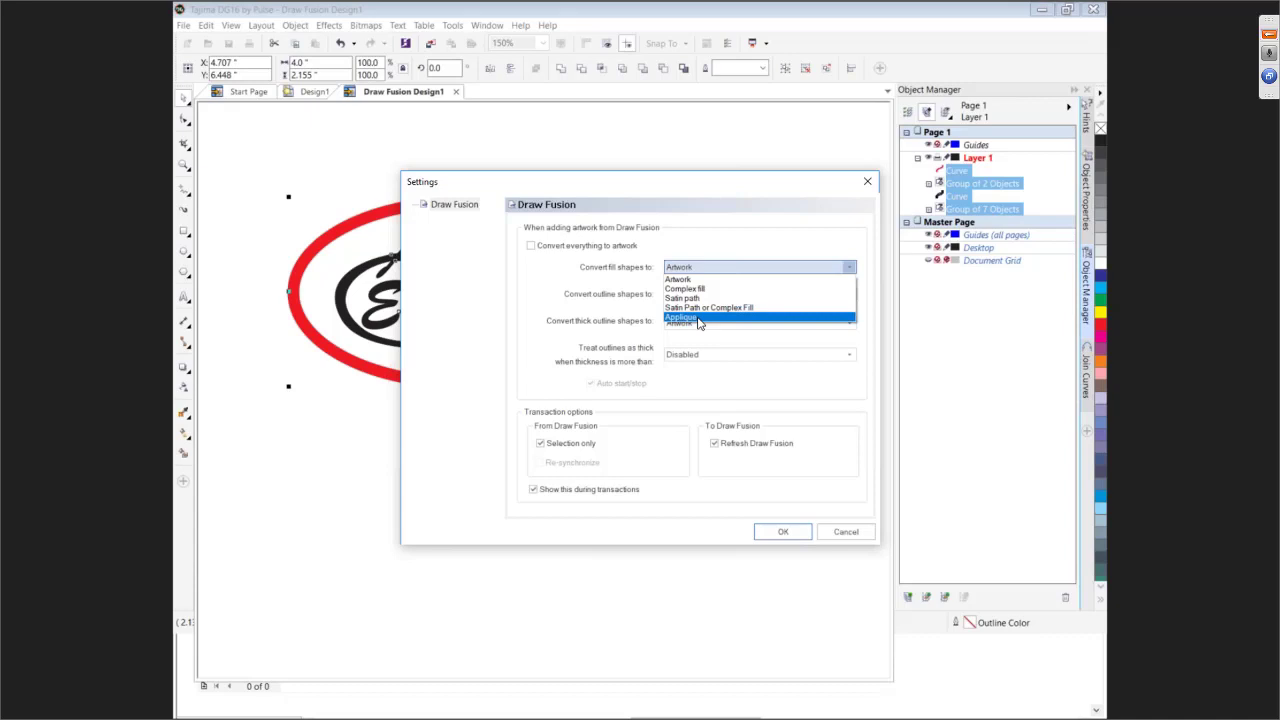
{"action": "left_click", "coordinate": [695, 298]}
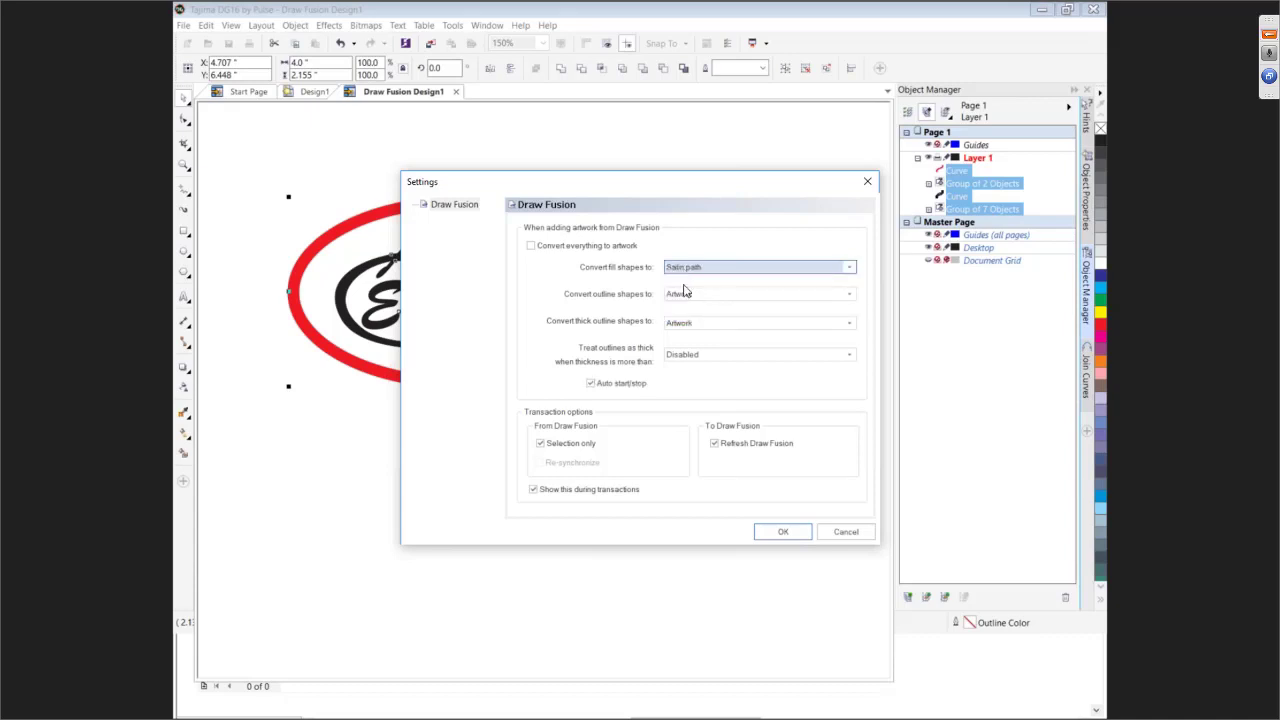
{"action": "left_click", "coordinate": [683, 293]}
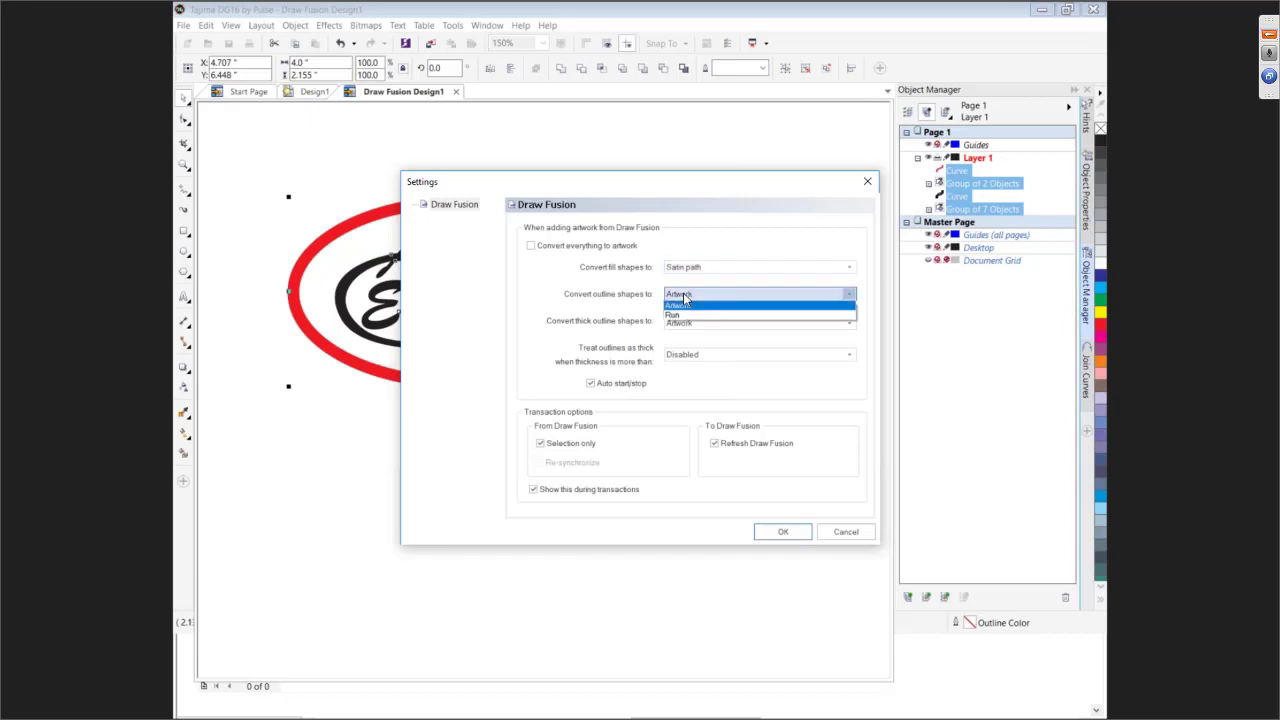
{"action": "left_click", "coordinate": [675, 315]}
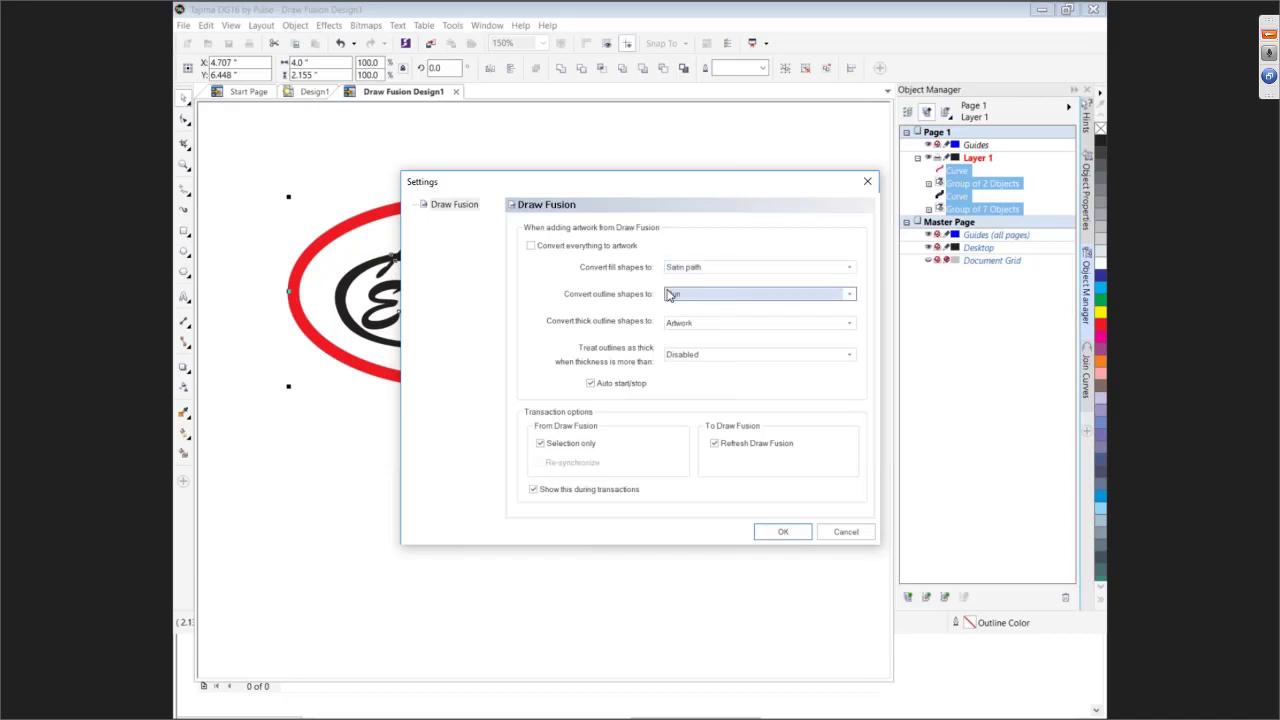
Convert thick outline shapes to Steil, treat outlines above 0.0762 mm (Hairline) as thick, and complete the transfer
{"action": "left_click", "coordinate": [692, 323]}
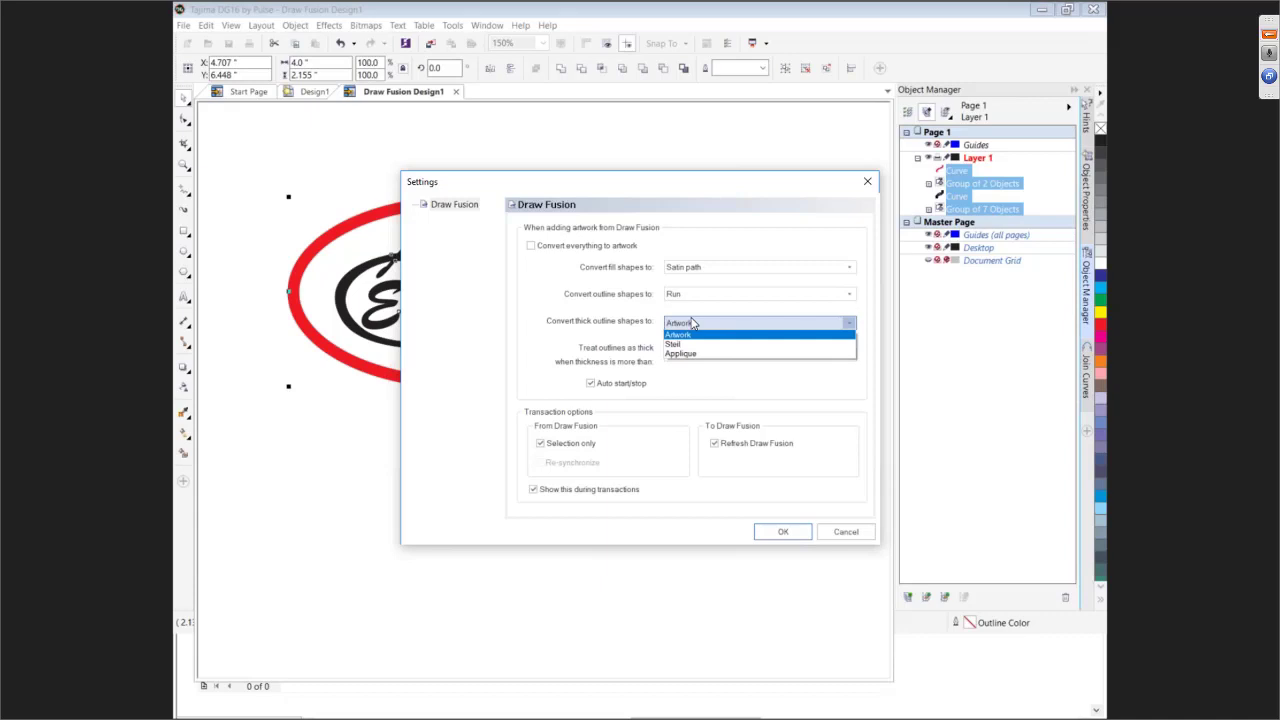
{"action": "left_click", "coordinate": [678, 345]}
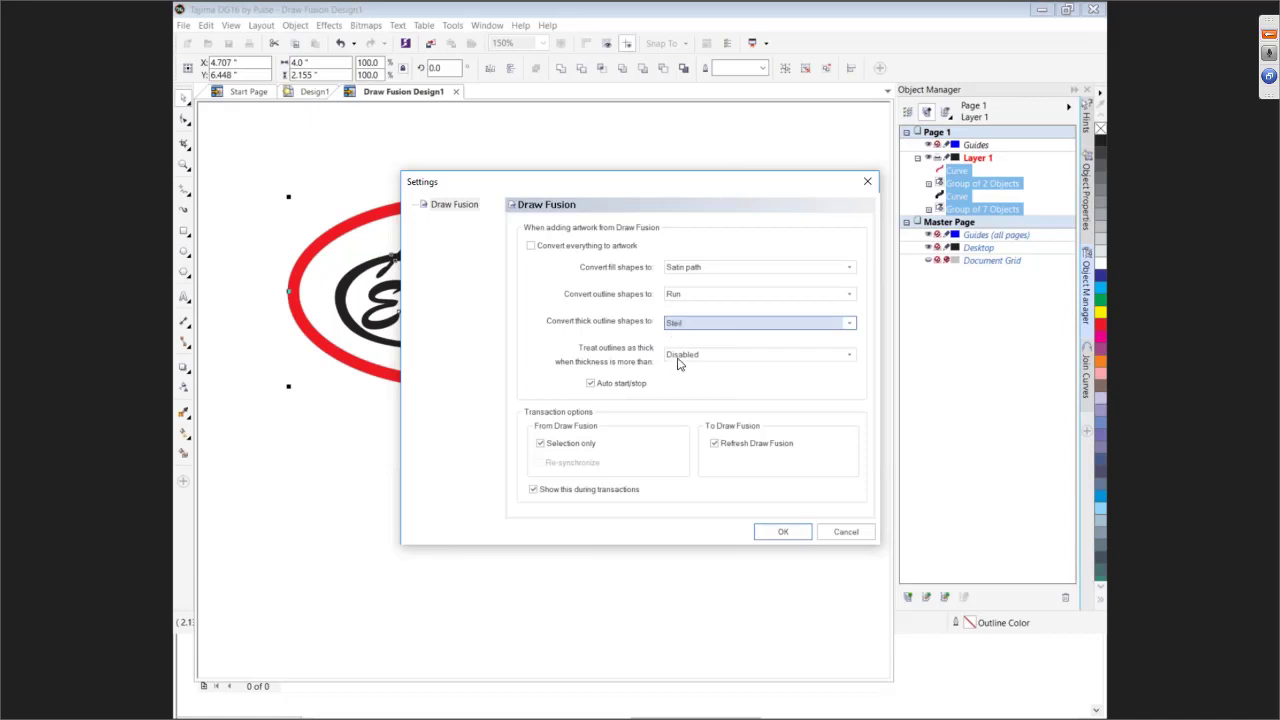
{"action": "left_click", "coordinate": [678, 356]}
{"action": "left_click", "coordinate": [681, 377]}
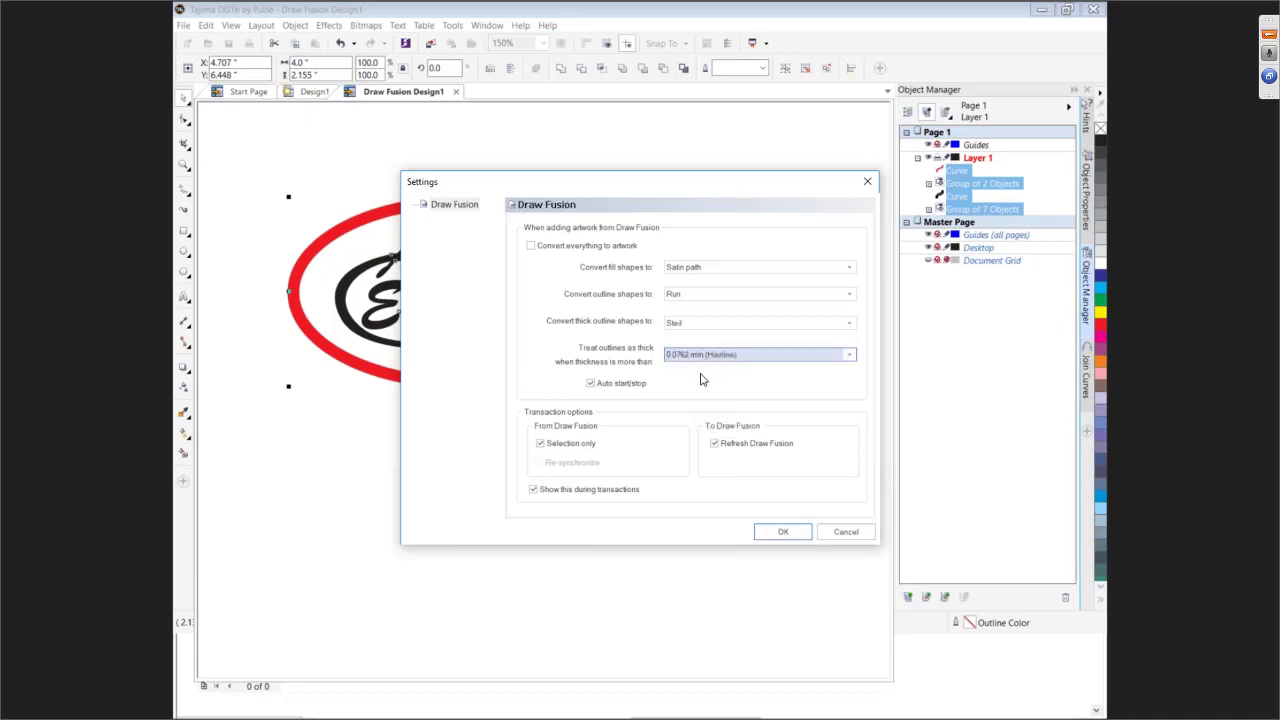
{"action": "left_click", "coordinate": [782, 533]}
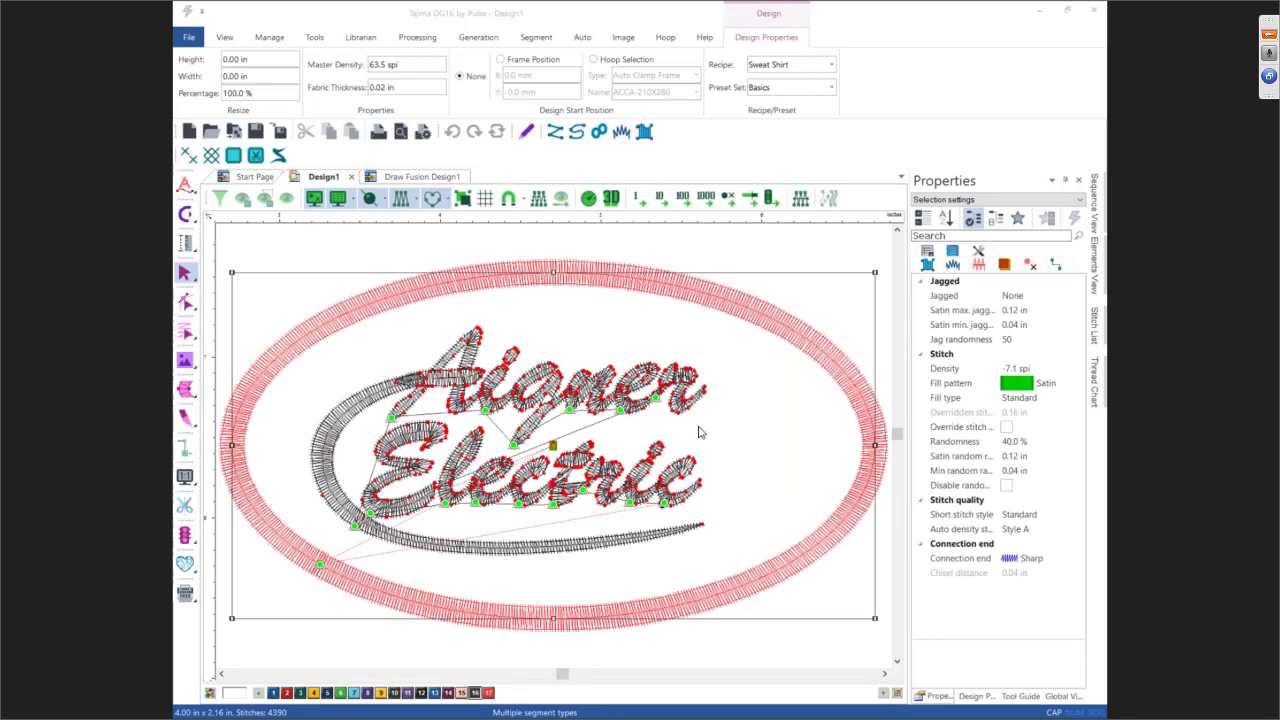
Select the satin swoosh around the lettering and move its start point slightly up the curve and its stop point to the swoosh's upper end
{"action": "left_click", "coordinate": [684, 253]}
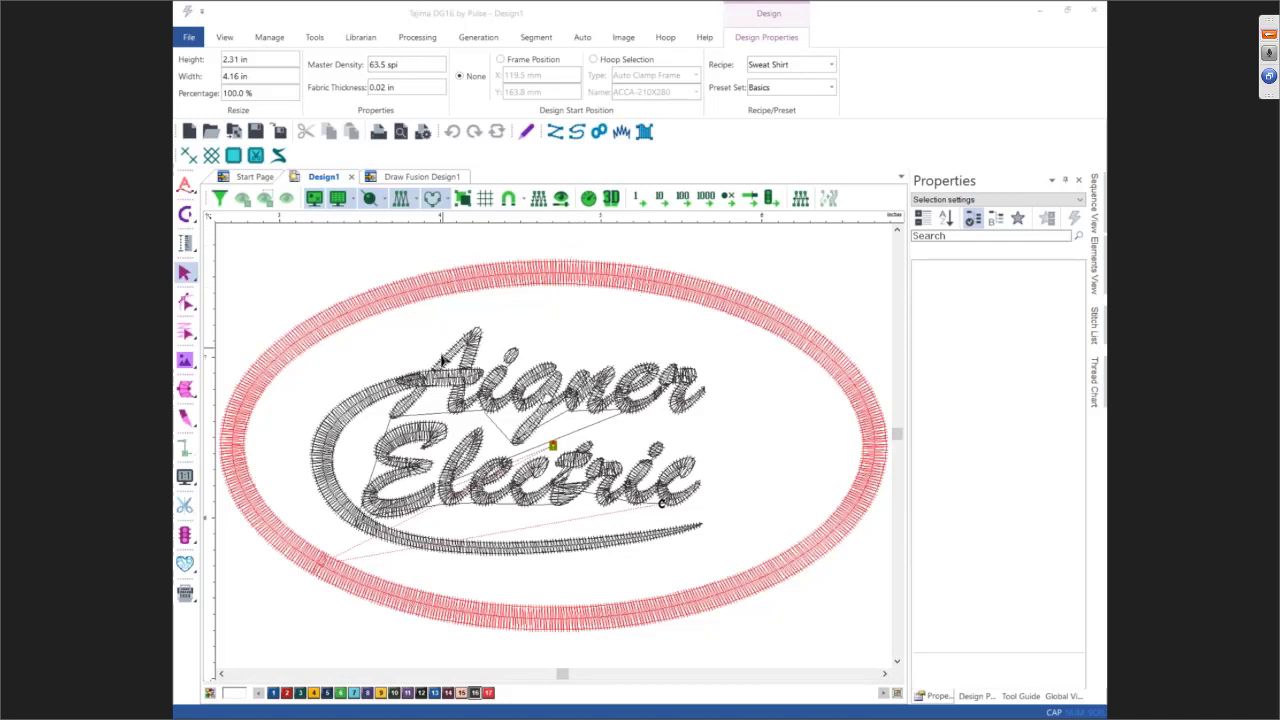
{"action": "left_click", "coordinate": [369, 413]}
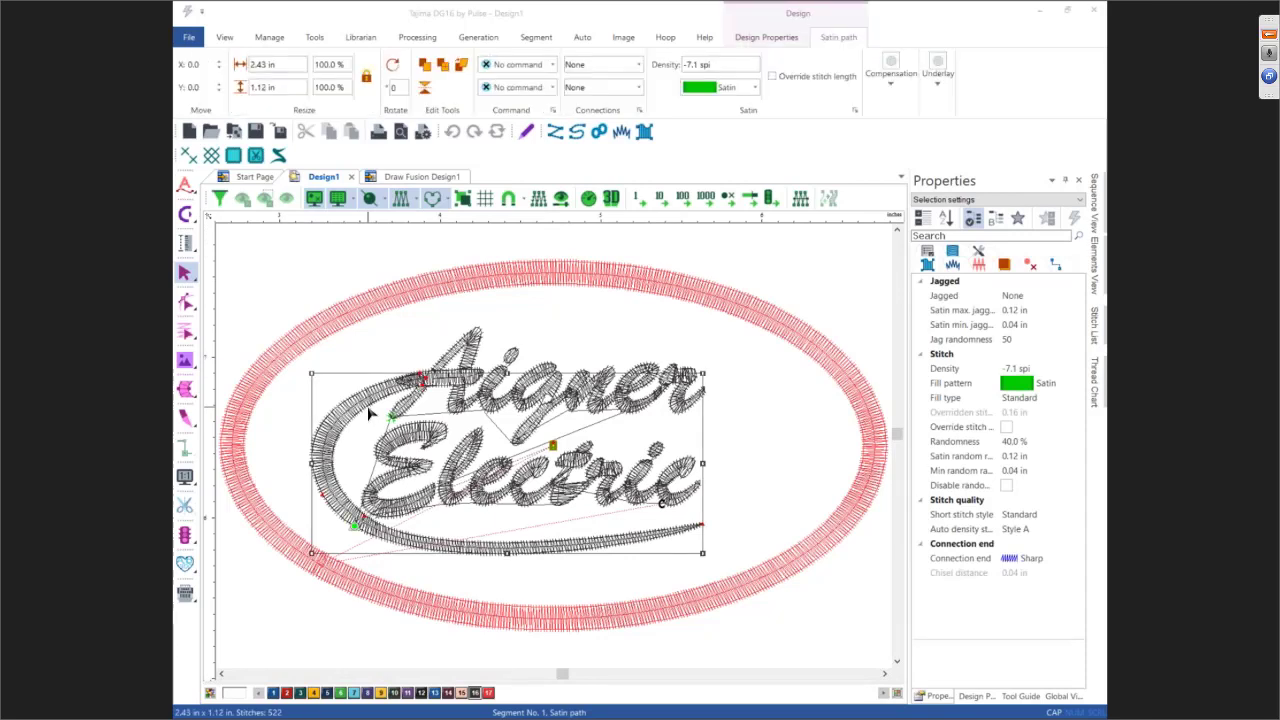
{"action": "left_click", "coordinate": [349, 523]}
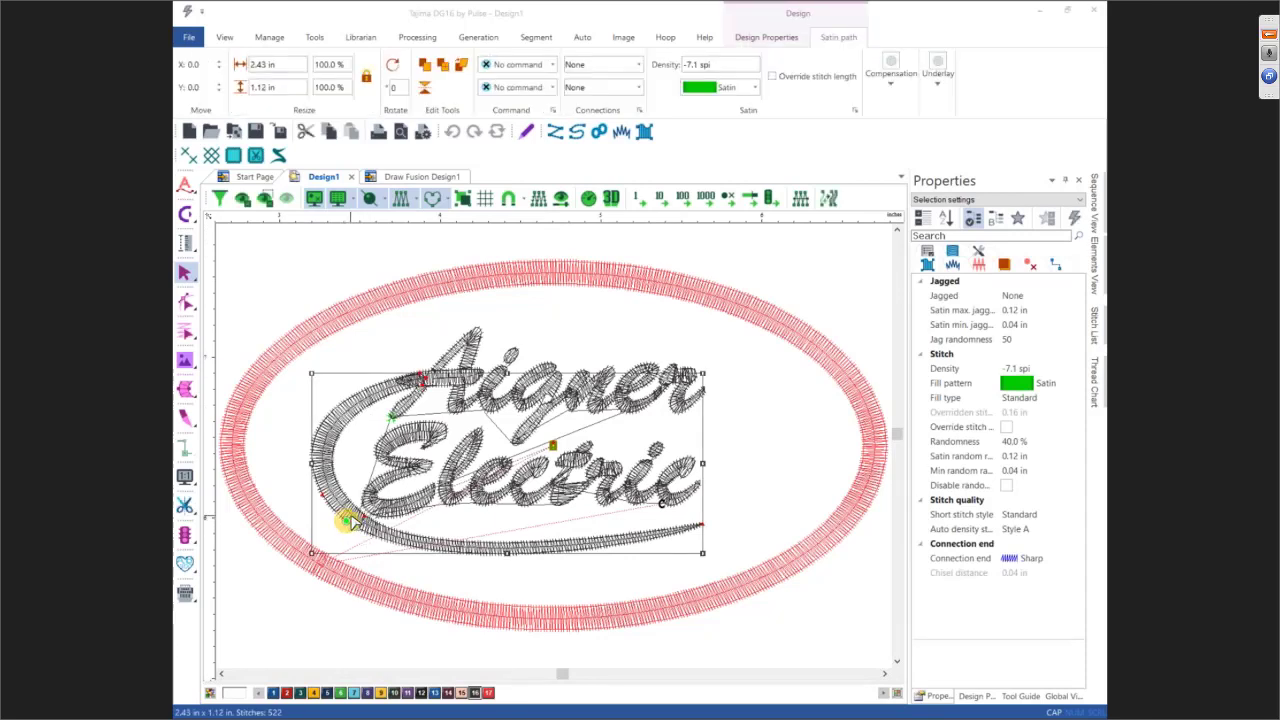
{"action": "left_click_drag", "start_coordinate": [349, 523], "coordinate": [345, 497]}
{"action": "left_click", "coordinate": [331, 452]}
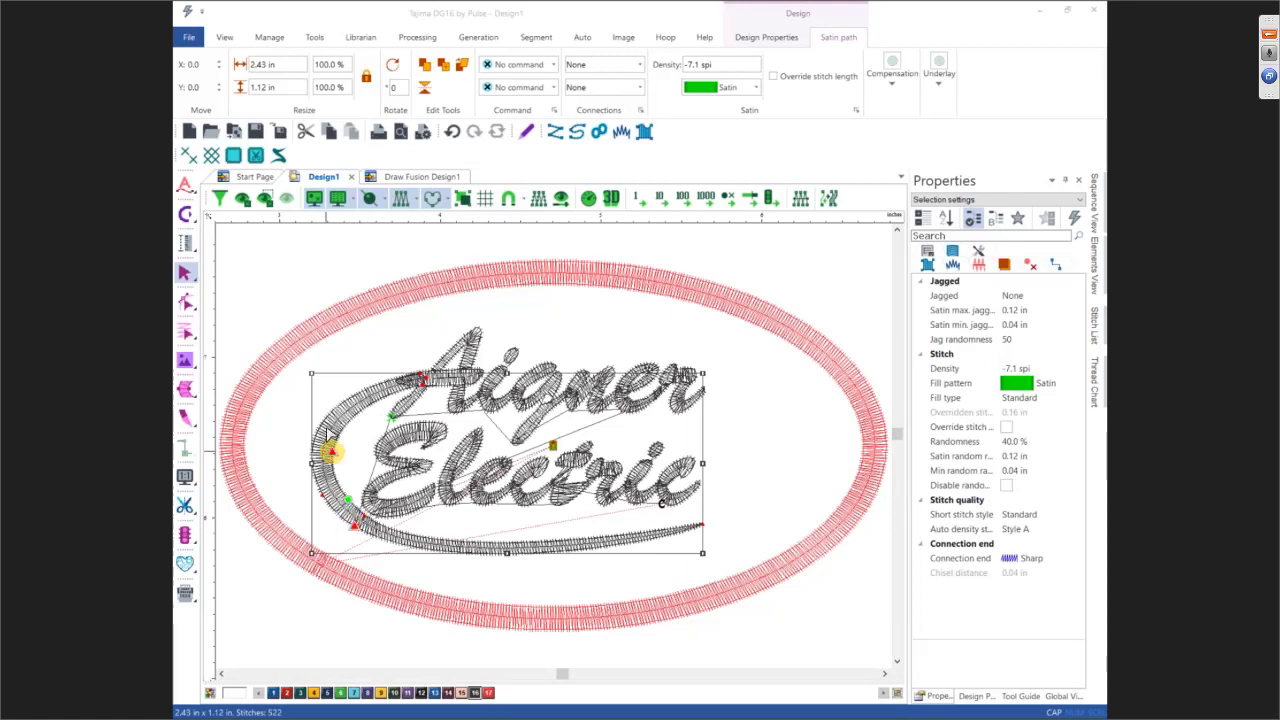
{"action": "left_click_drag", "start_coordinate": [331, 452], "coordinate": [419, 383]}
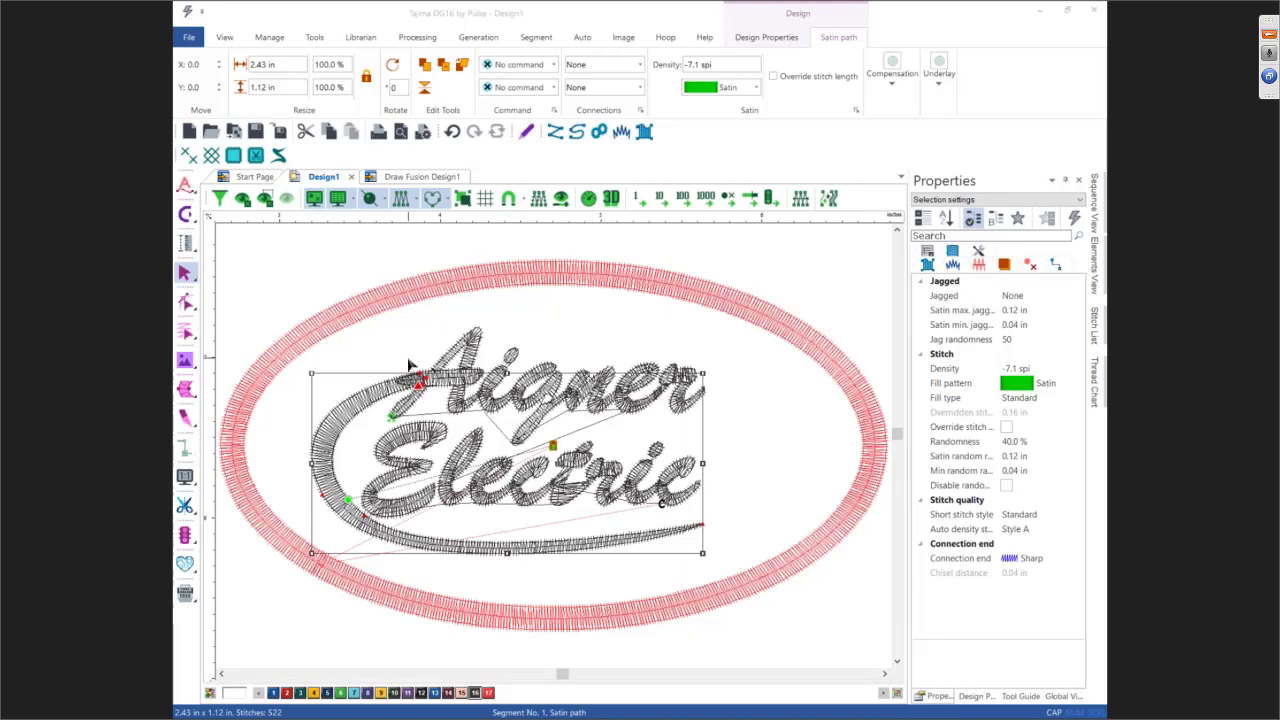
Delete the stitched "Aigner Electric" lettering and swoosh together, leaving the red ellipse
{"action": "left_click_drag", "start_coordinate": [379, 349], "coordinate": [708, 550]}
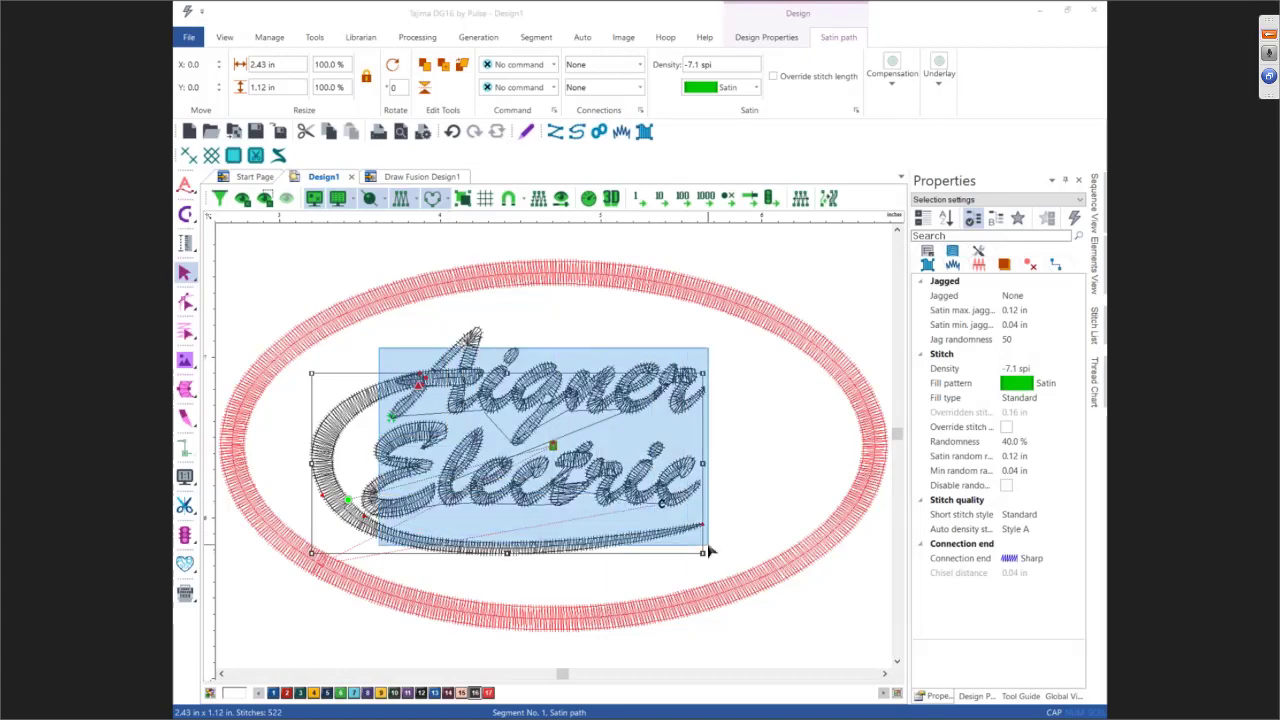
{"action": "left_click_drag", "start_coordinate": [708, 550], "coordinate": [706, 545]}
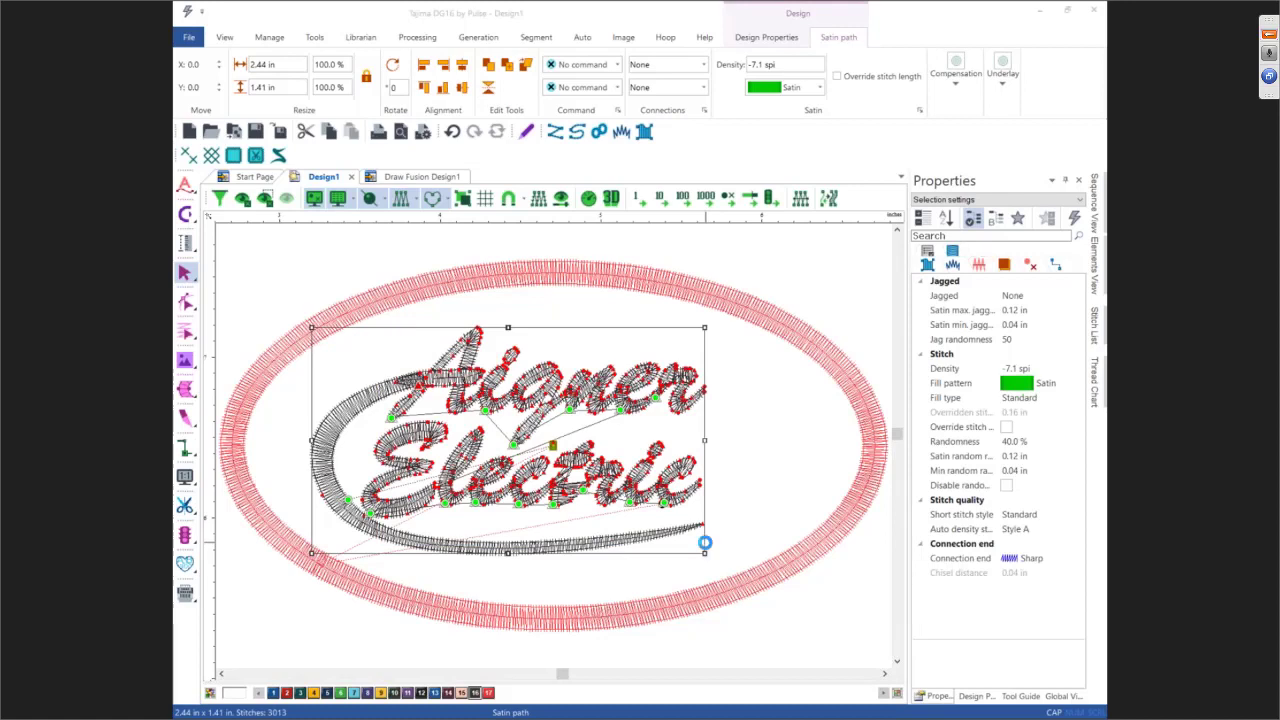
{"action": "key", "text": "Delete"}
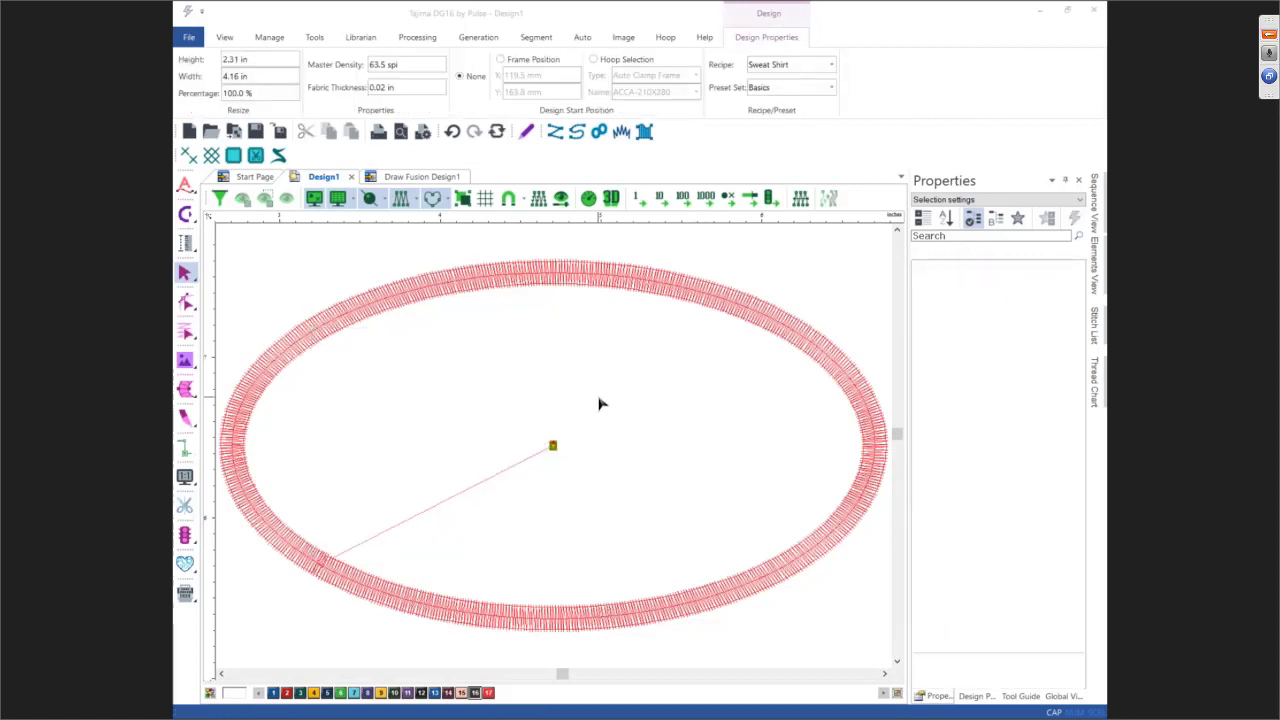
Switch back to the Draw Fusion artwork with Refresh Draw Fusion turned off
{"action": "left_click", "coordinate": [186, 218]}
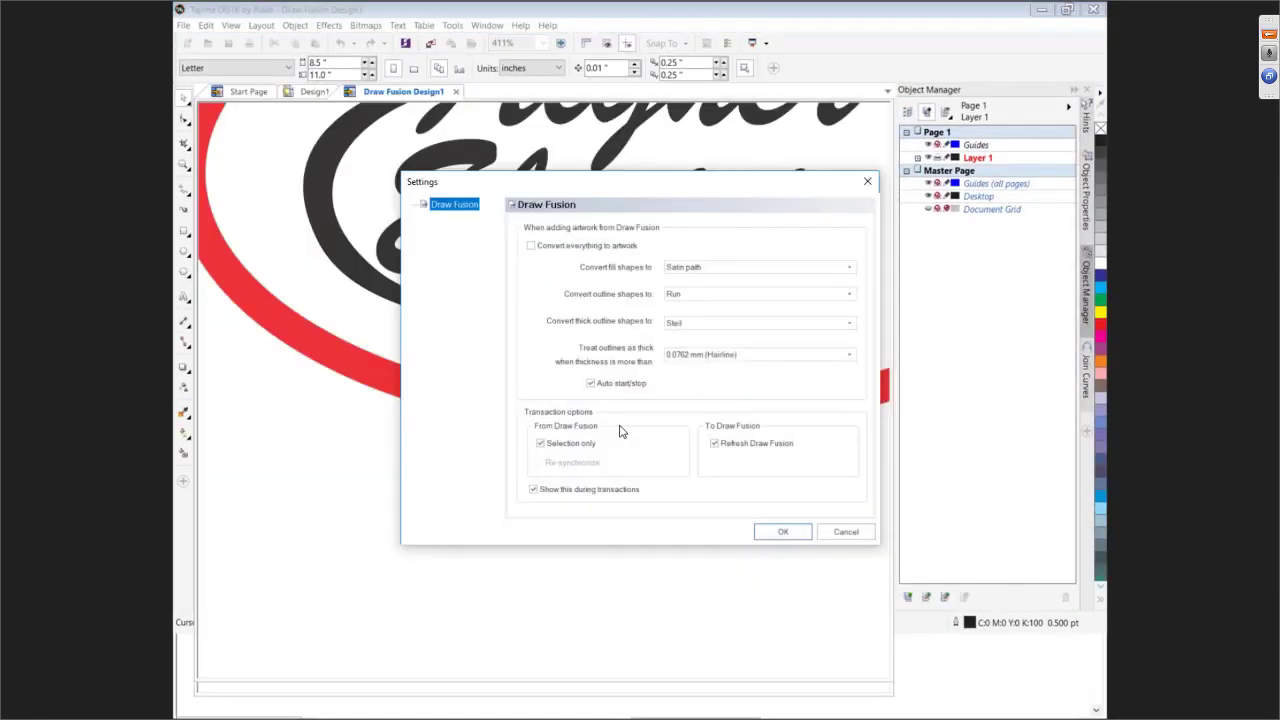
{"action": "left_click", "coordinate": [715, 445]}
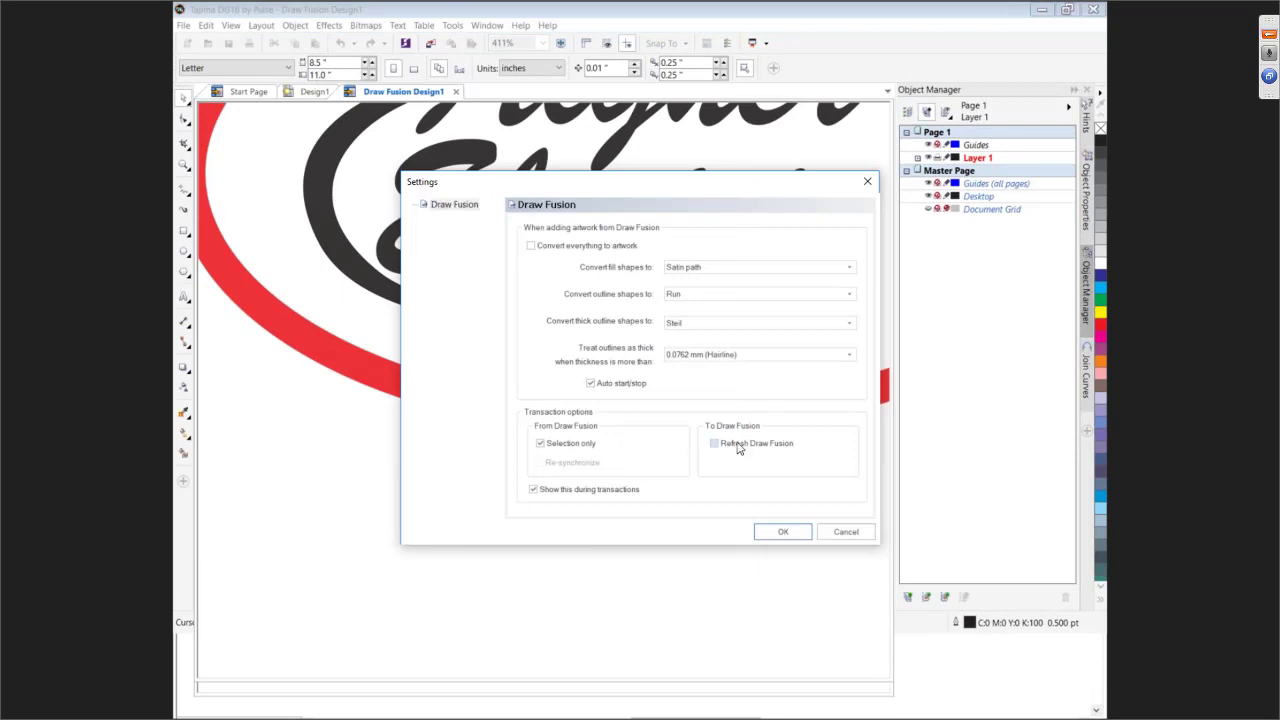
{"action": "left_click", "coordinate": [783, 533]}
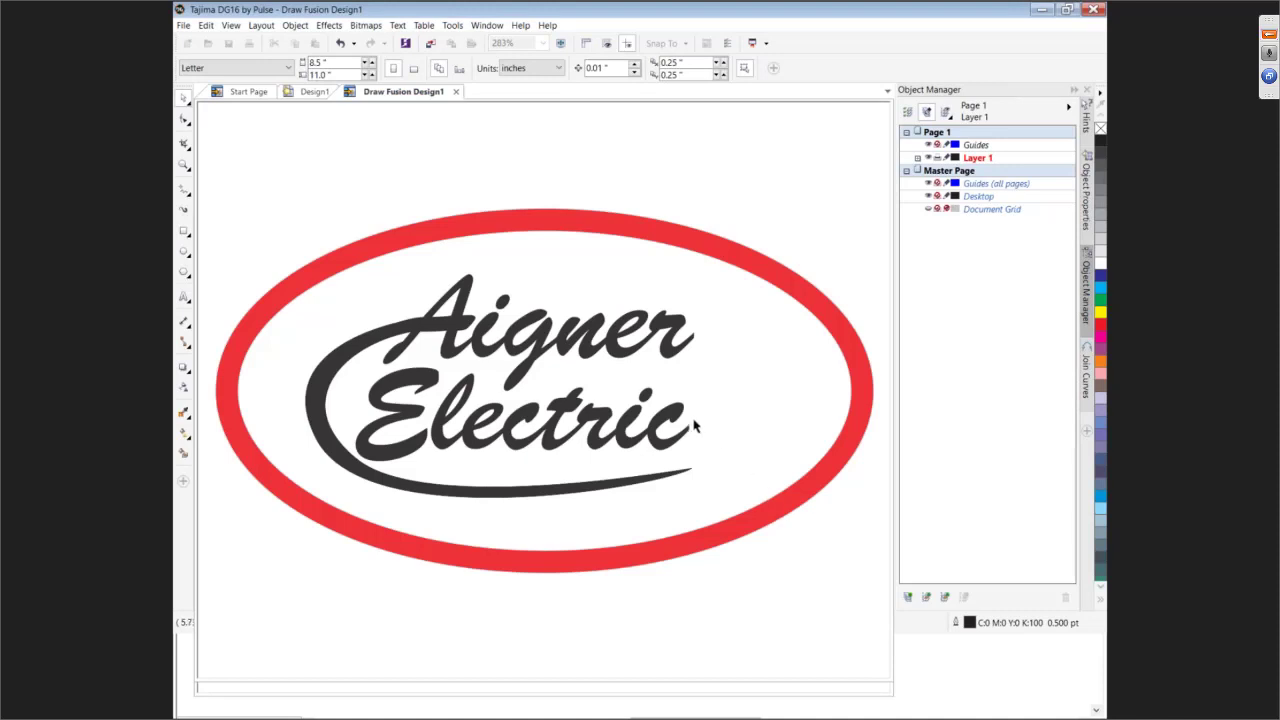
Check the objects on Layer 1, select and deselect the red ellipse, and look up the available grouping commands
{"action": "left_click", "coordinate": [766, 234]}
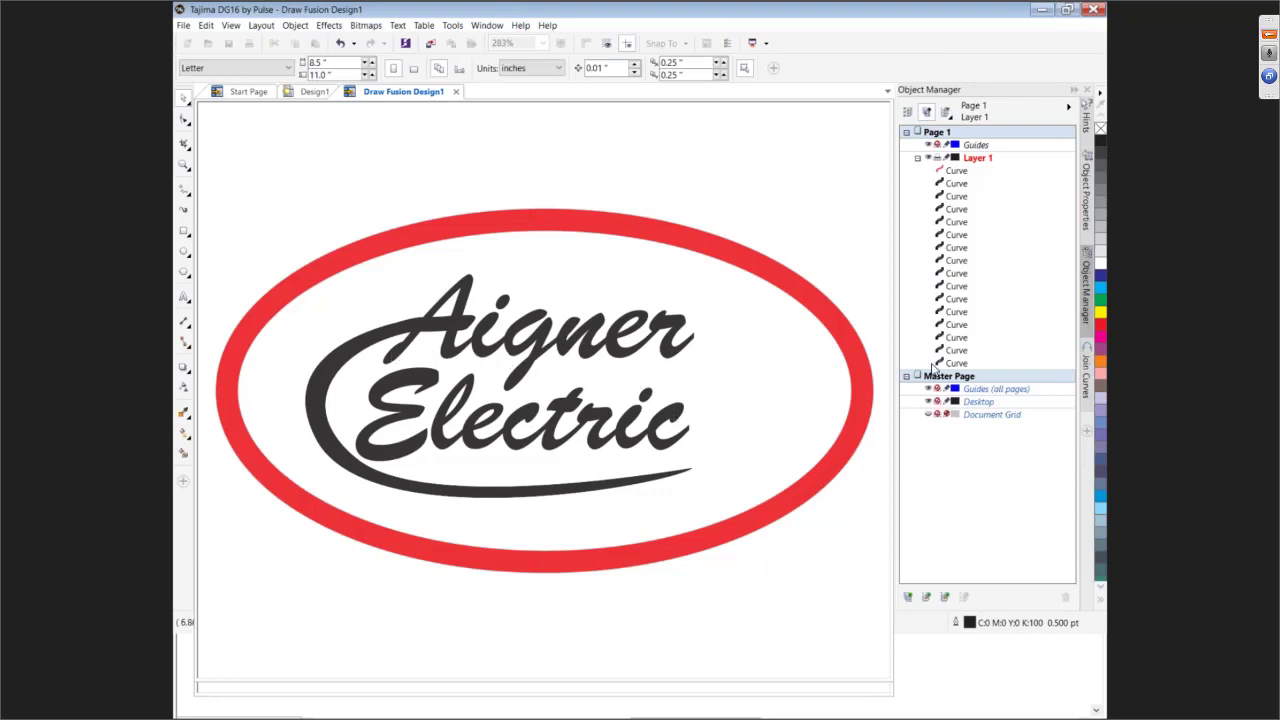
{"action": "left_click", "coordinate": [678, 349]}
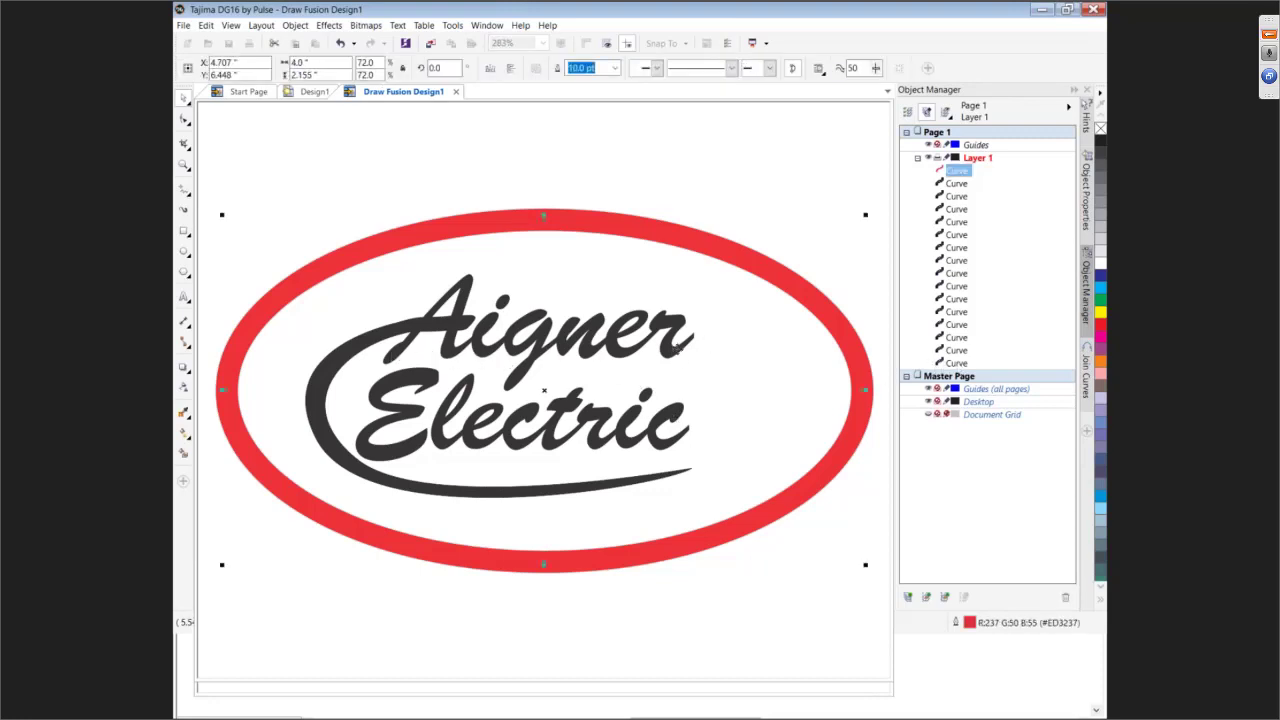
{"action": "left_click", "coordinate": [721, 166]}
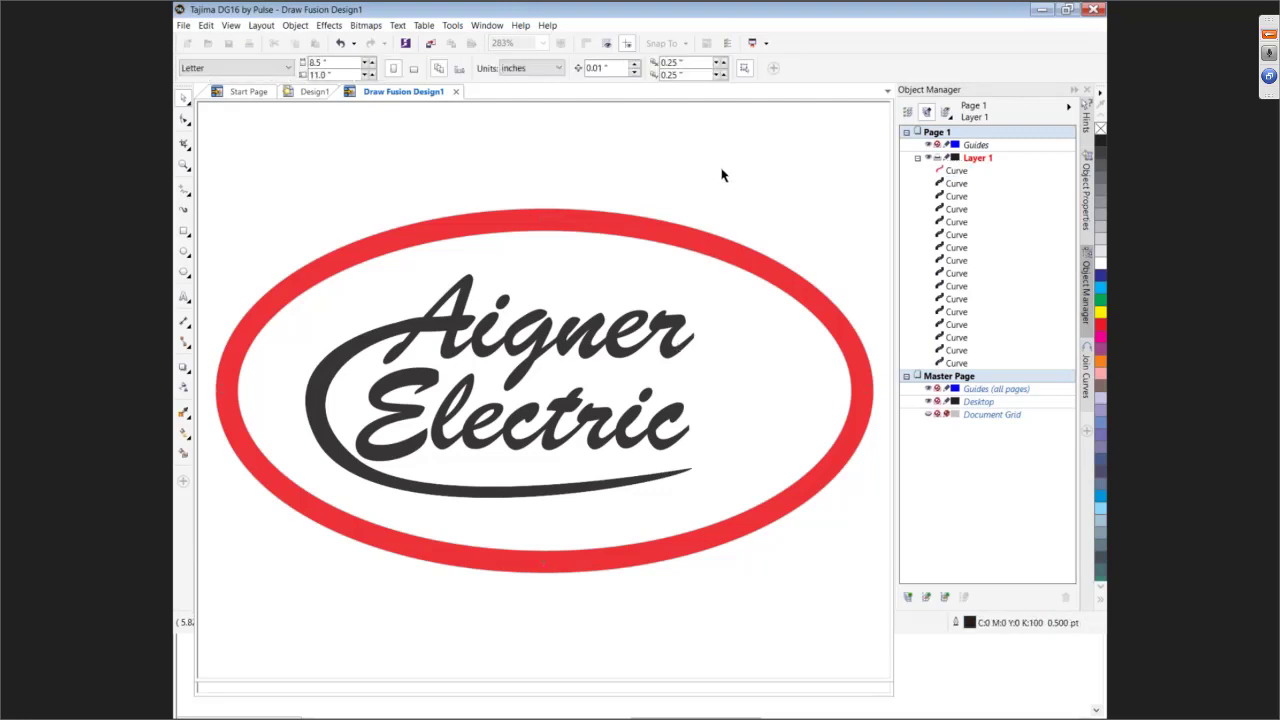
{"action": "left_click", "coordinate": [292, 25]}
{"action": "mouse_move", "coordinate": [333, 243]}
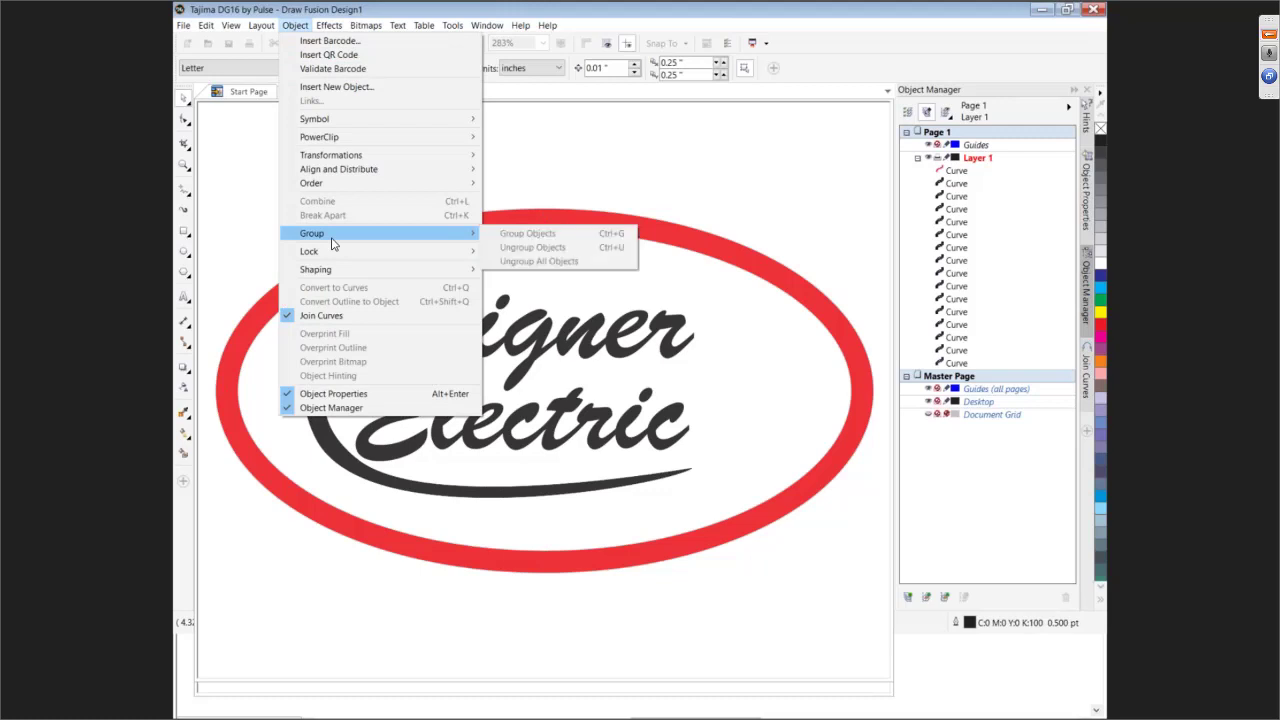
{"action": "left_click", "coordinate": [631, 204]}
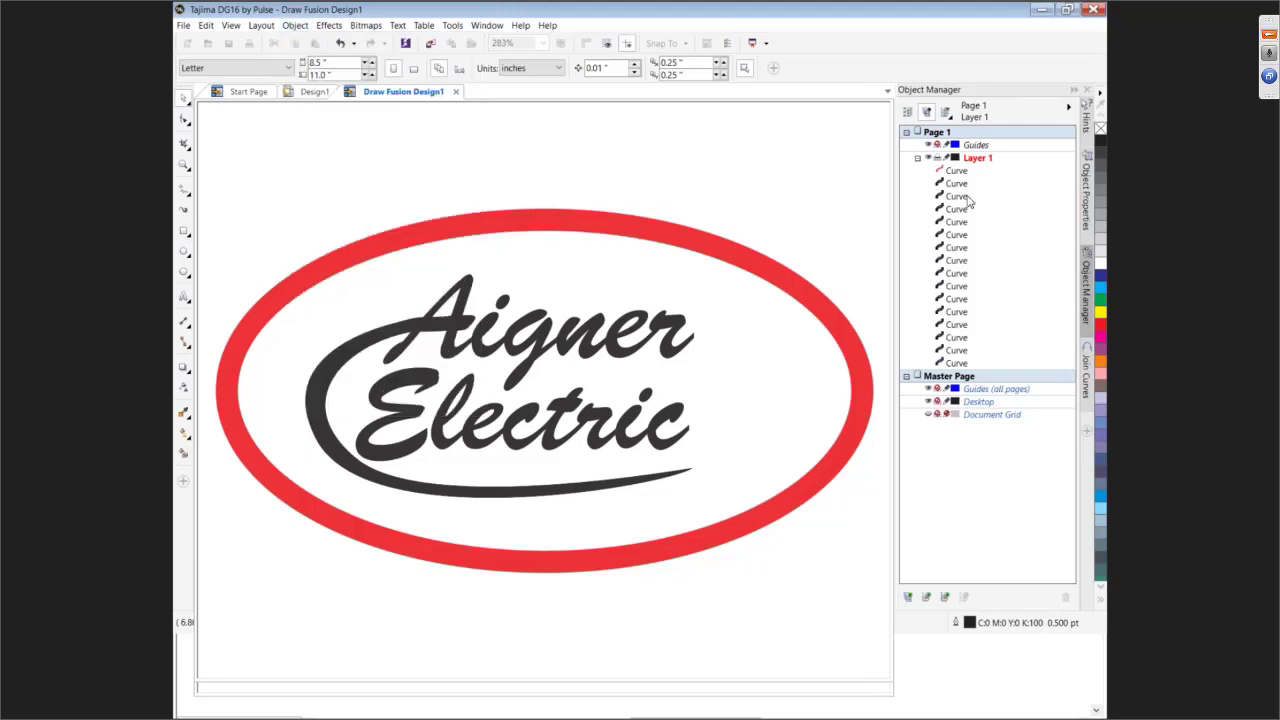
Identify the swoosh and "Aigner" letter curves on Layer 1 and select them all together
{"action": "left_click", "coordinate": [958, 364]}
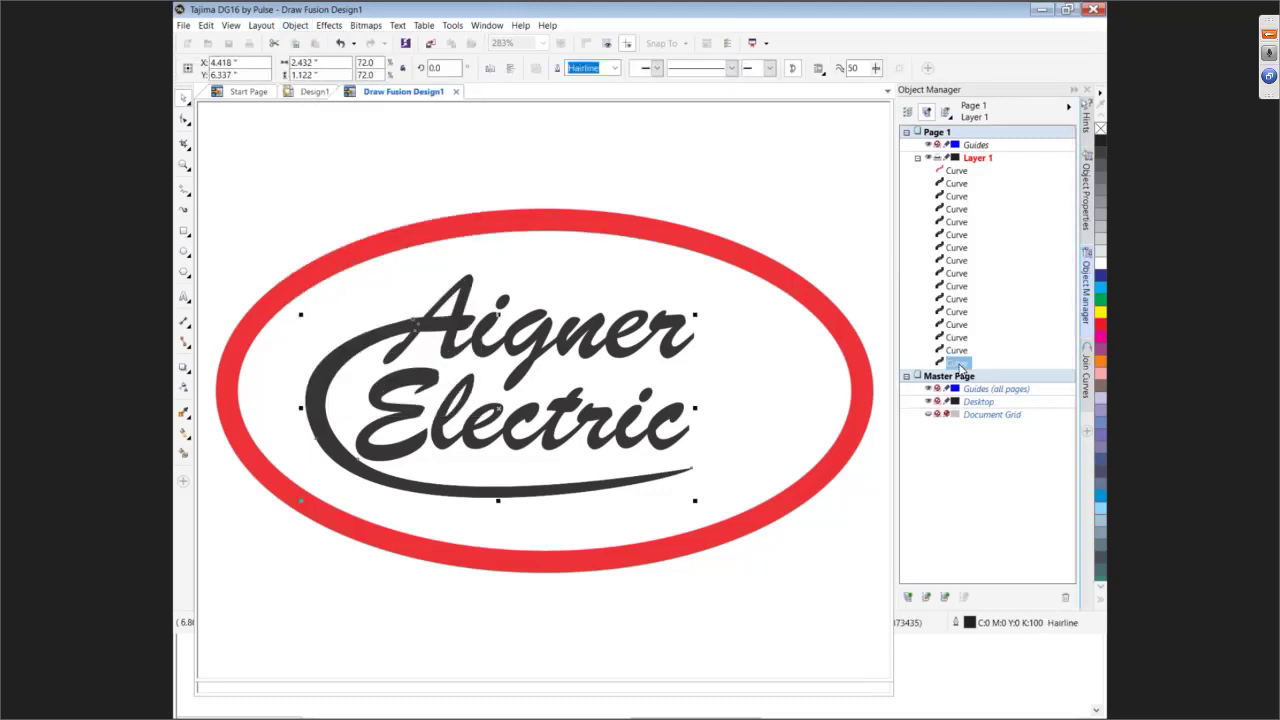
{"action": "left_click", "coordinate": [957, 350]}
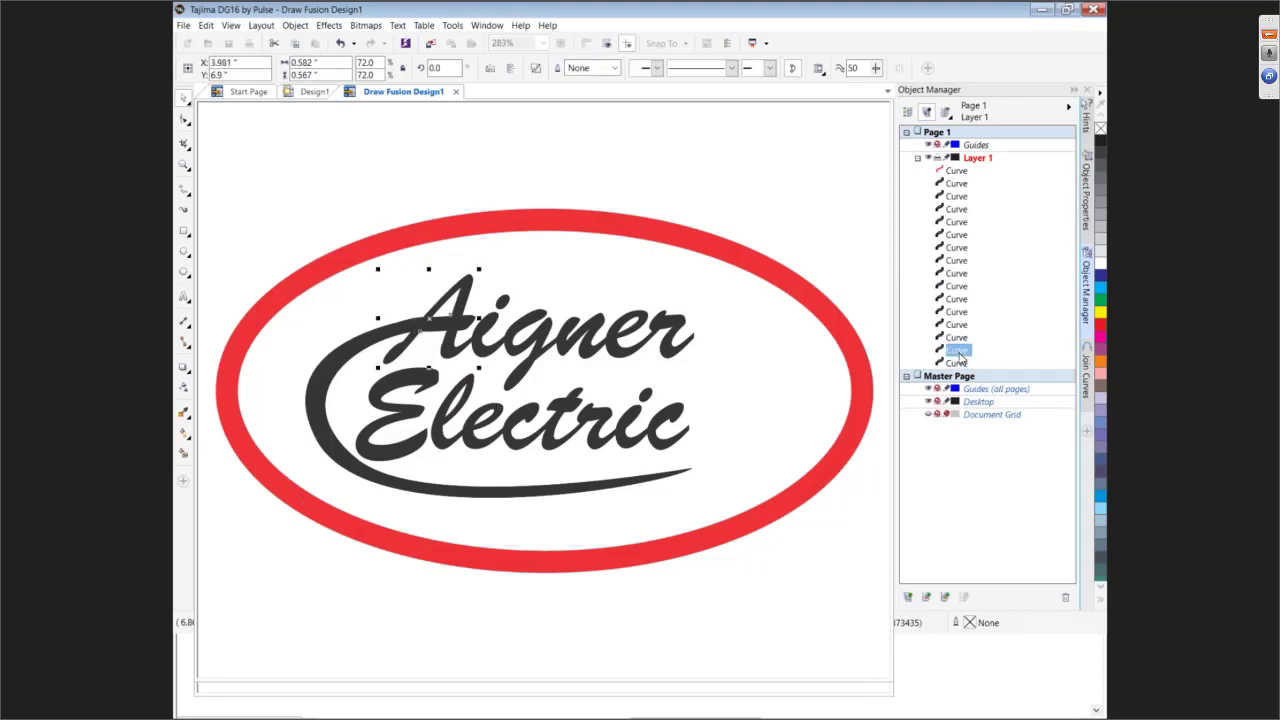
{"action": "left_click", "coordinate": [953, 287]}
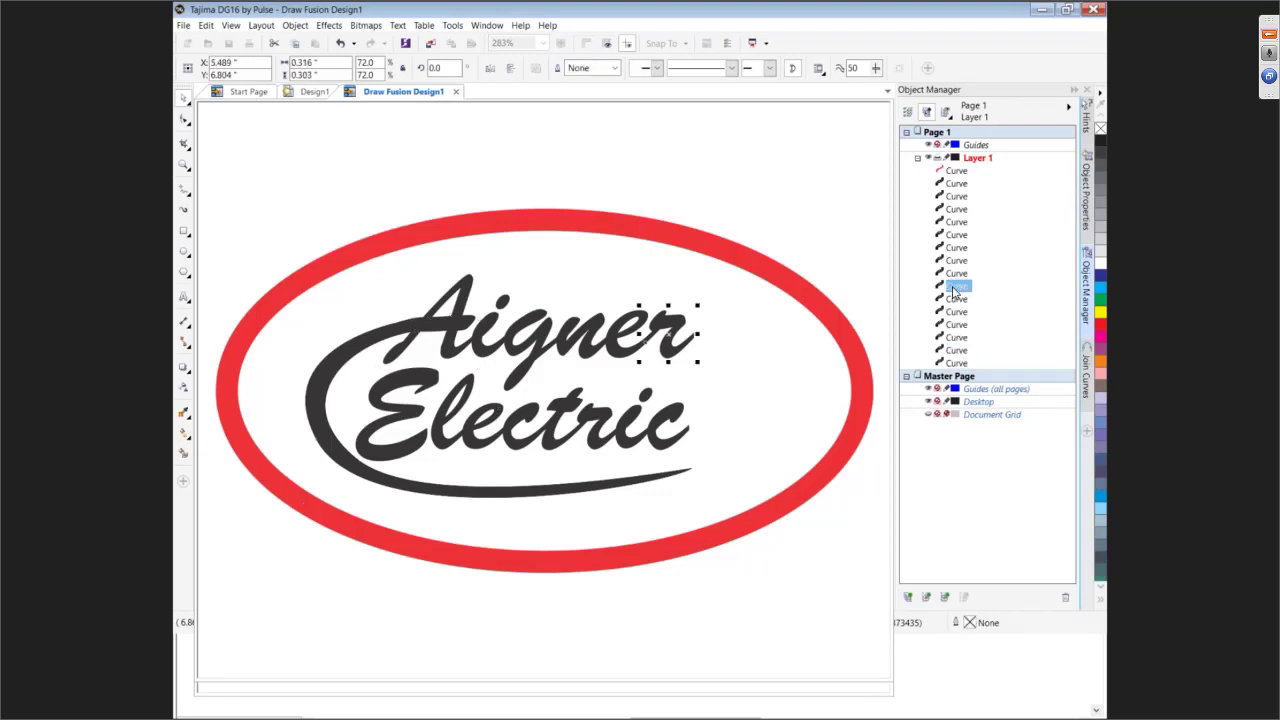
{"action": "left_click", "coordinate": [960, 364], "text": "shift"}
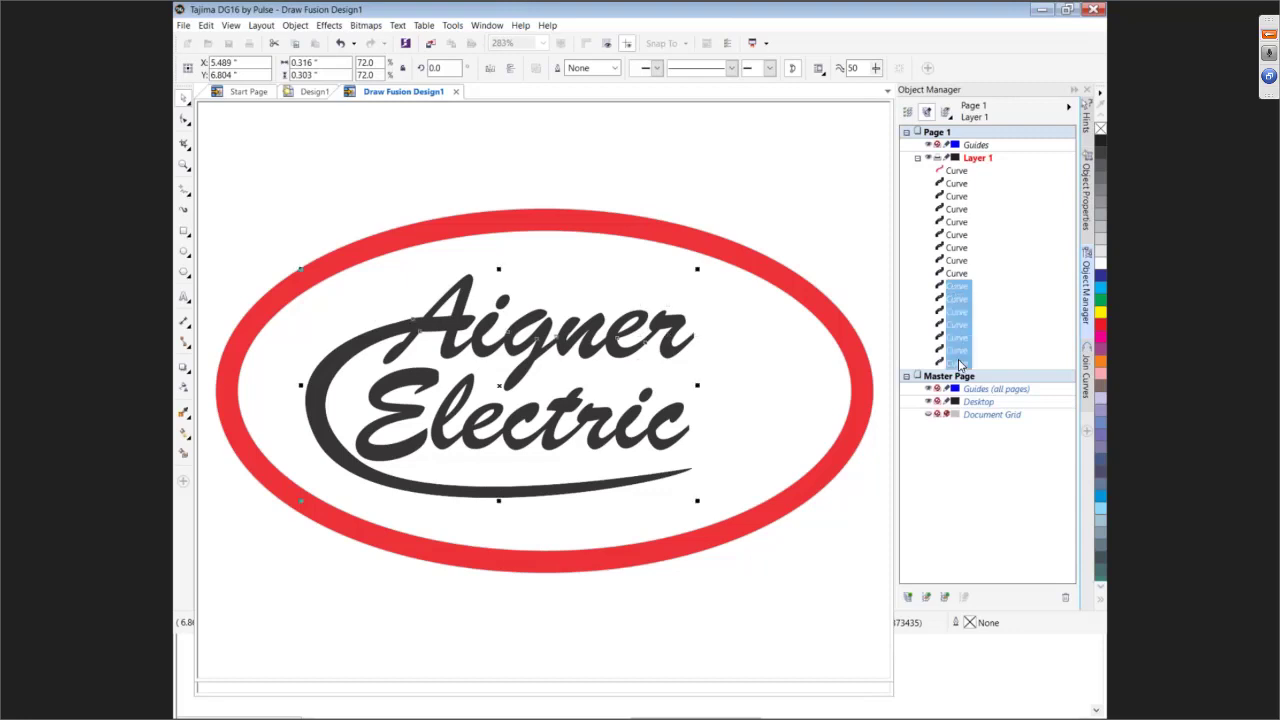
Try to combine the selected swoosh and "Aigner" curves into a single curve, and undo the combination
{"action": "left_click", "coordinate": [292, 26]}
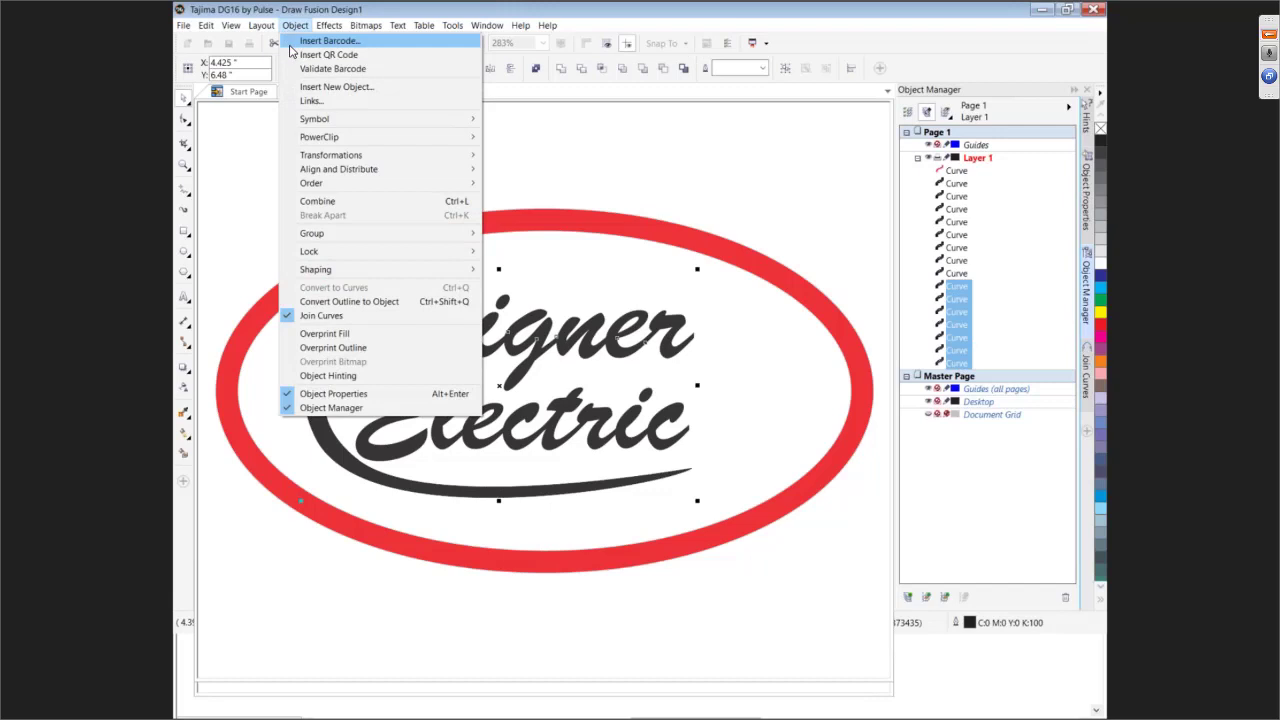
{"action": "left_click", "coordinate": [330, 204]}
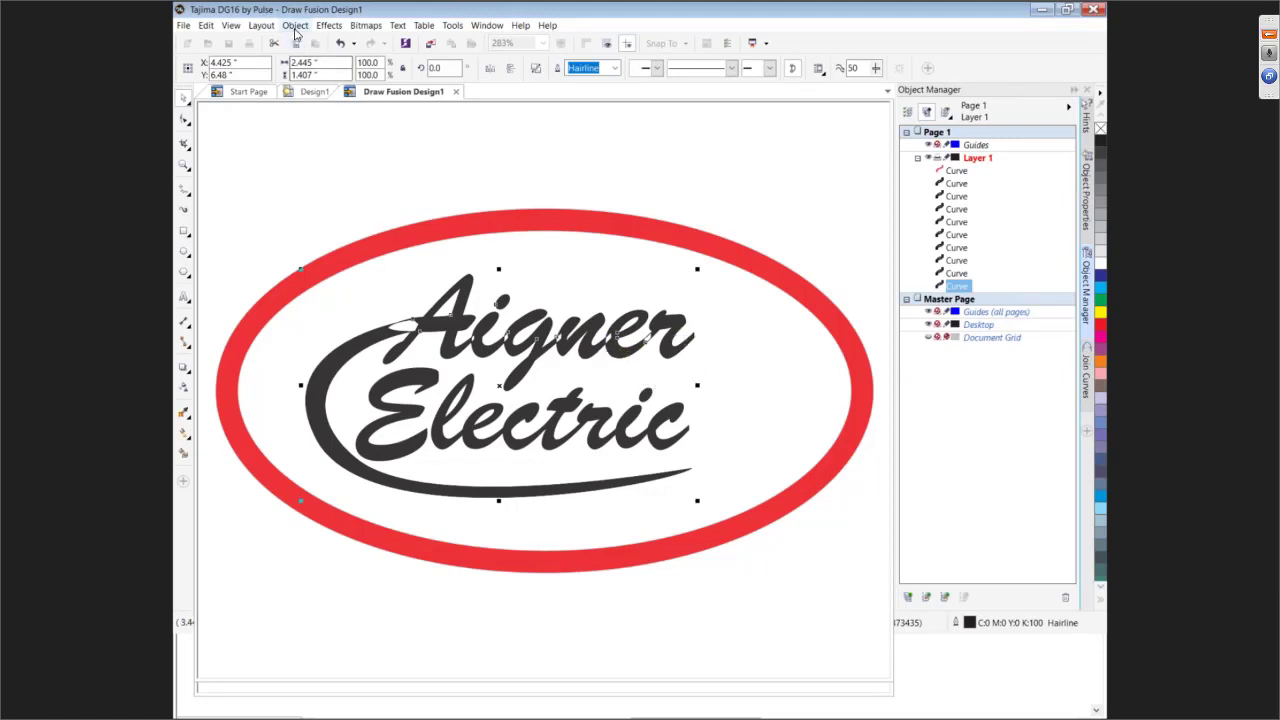
{"action": "left_click", "coordinate": [208, 25]}
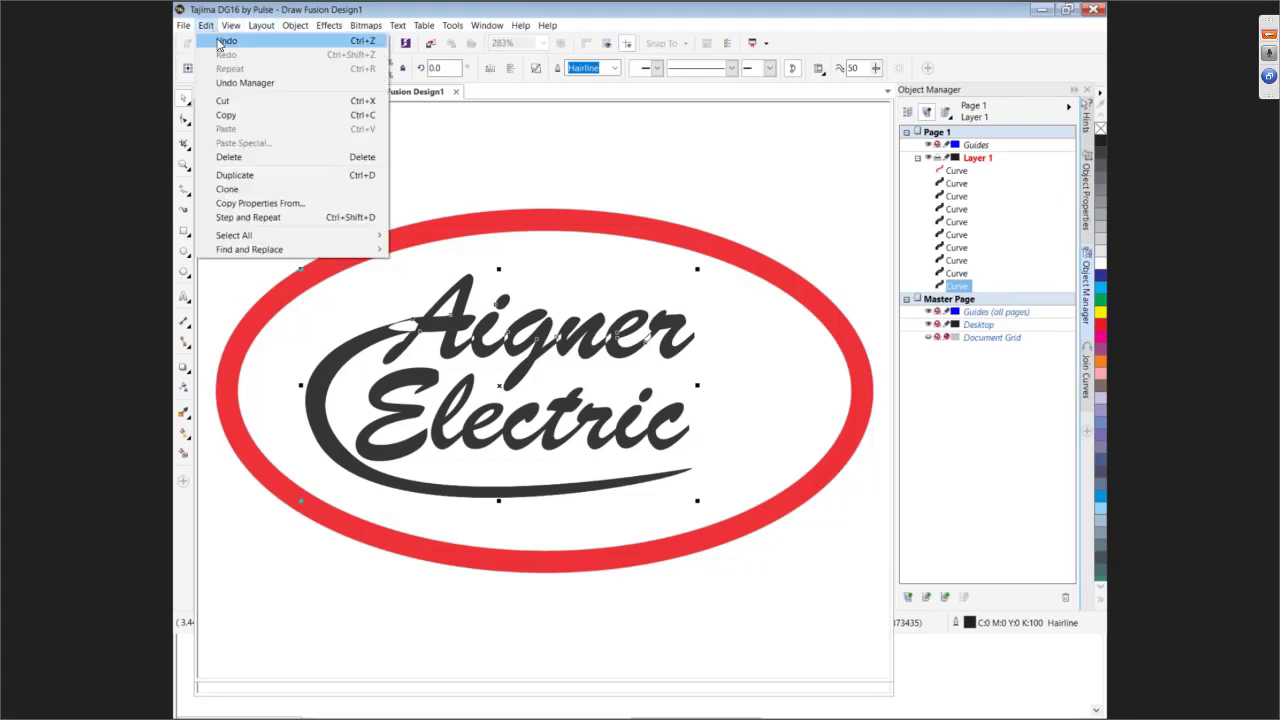
{"action": "left_click", "coordinate": [224, 42]}
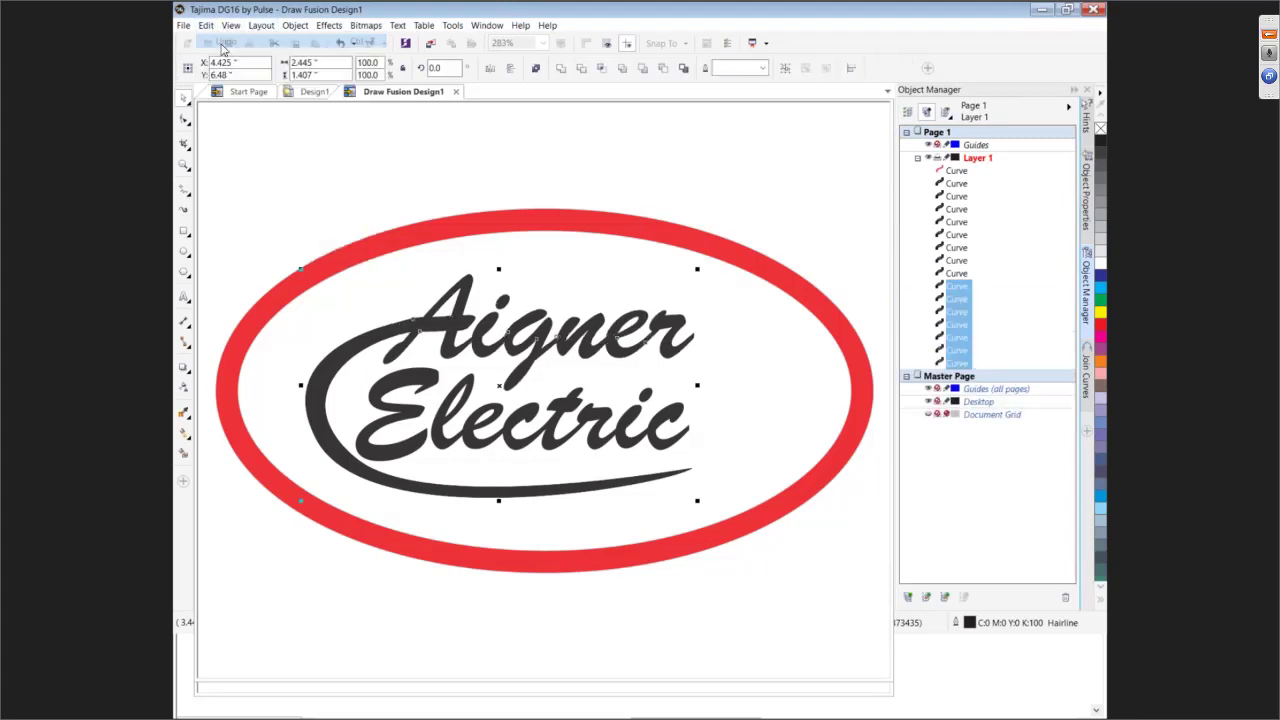
Weld the selected swoosh and "Aigner" letter curves into a single curve
{"action": "left_click", "coordinate": [295, 26]}
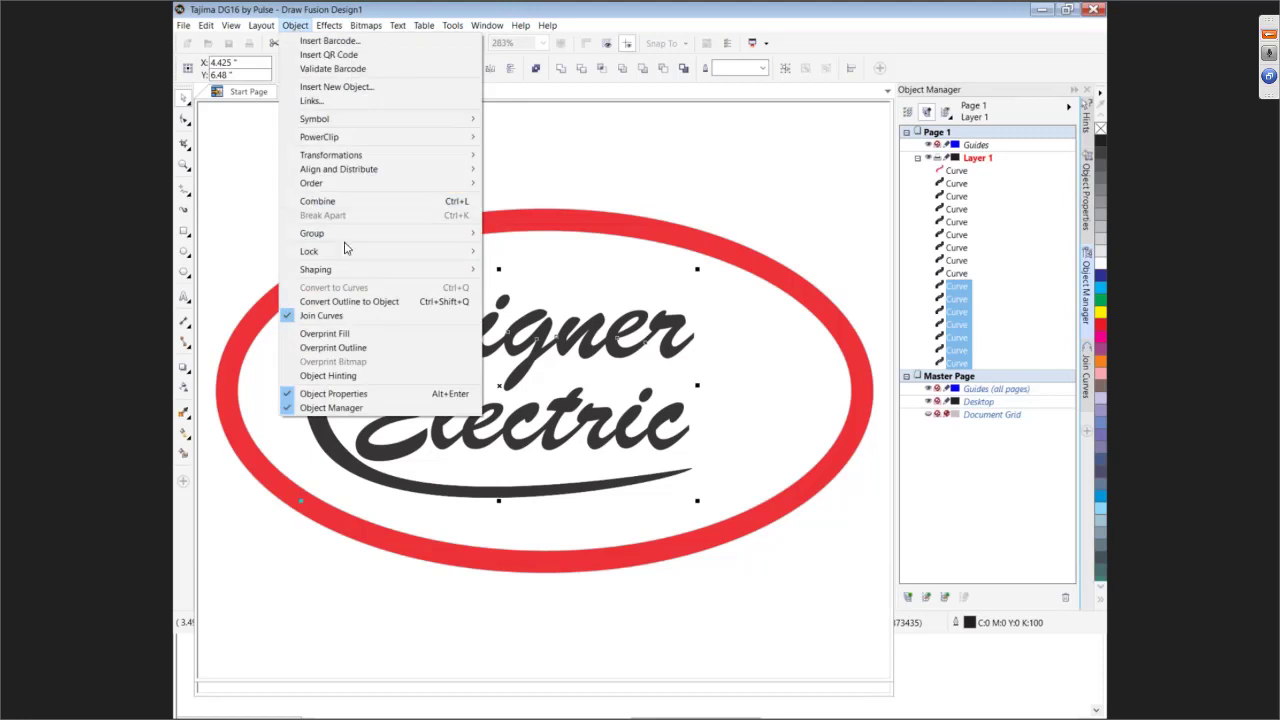
{"action": "mouse_move", "coordinate": [350, 272]}
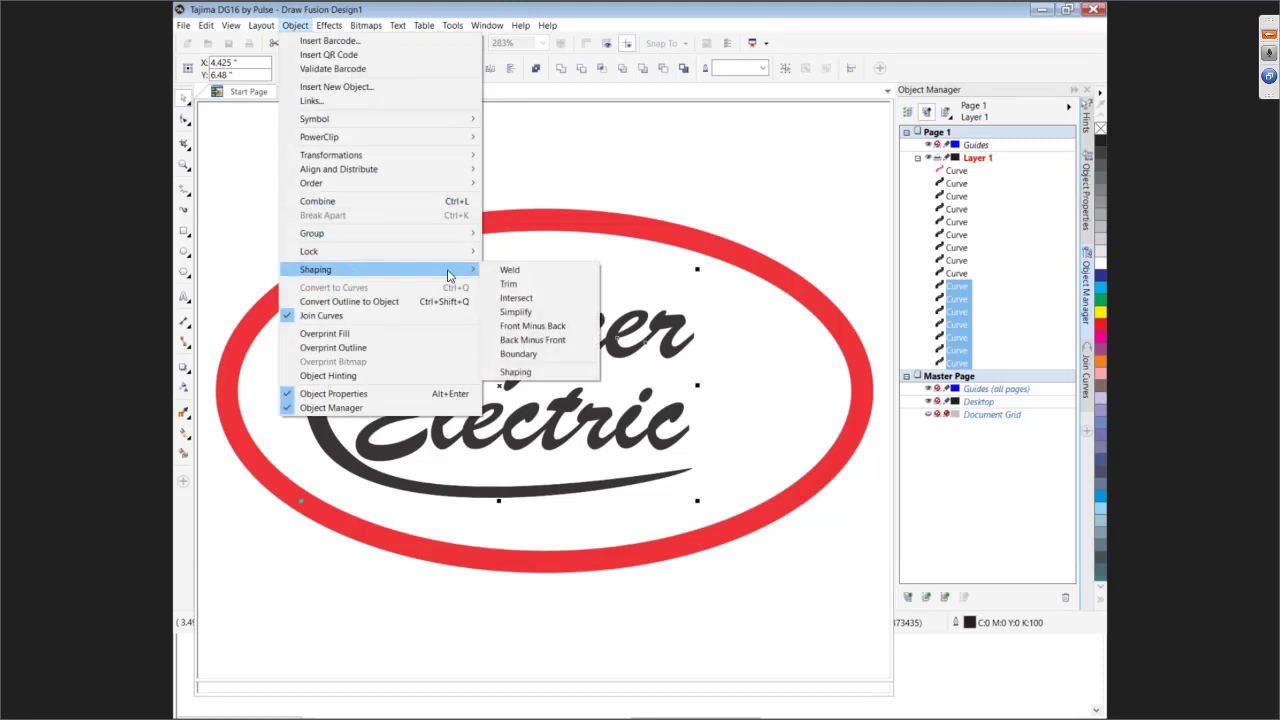
{"action": "left_click", "coordinate": [508, 271]}
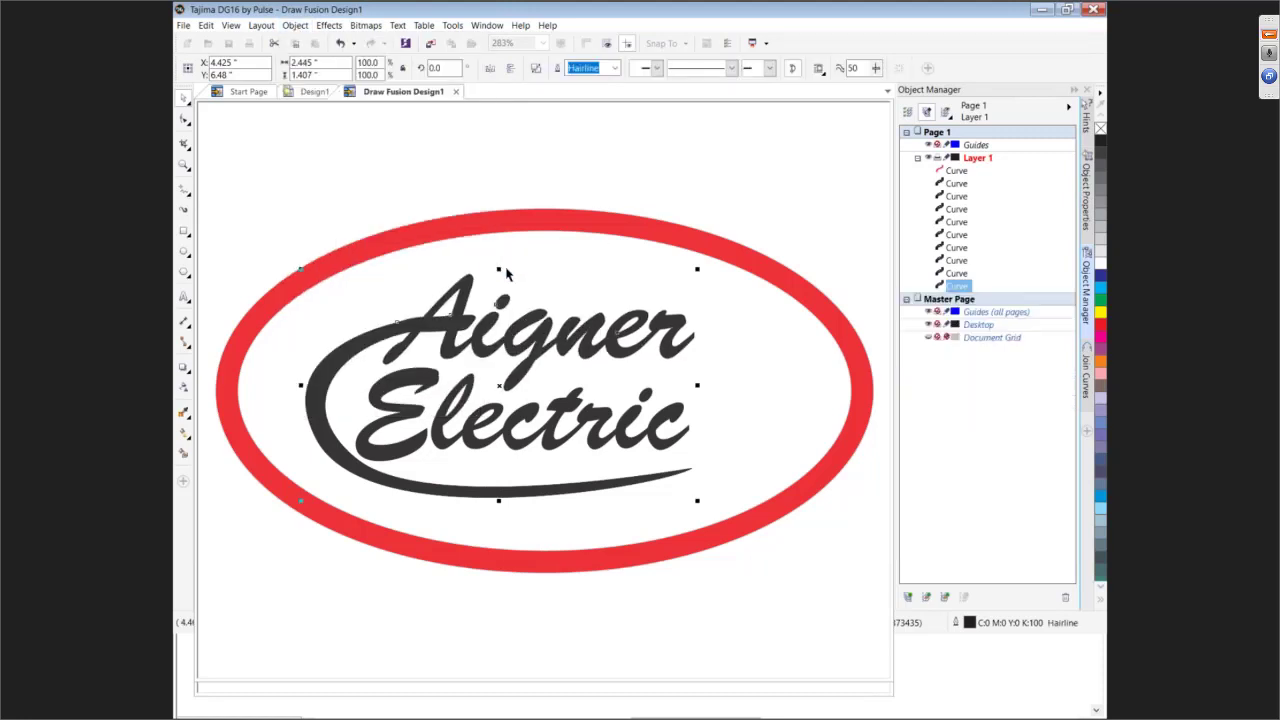
Identify the "E" curve, weld the remaining "lectric" letter curves into one curve, and clear the selection
{"action": "left_click", "coordinate": [408, 425]}
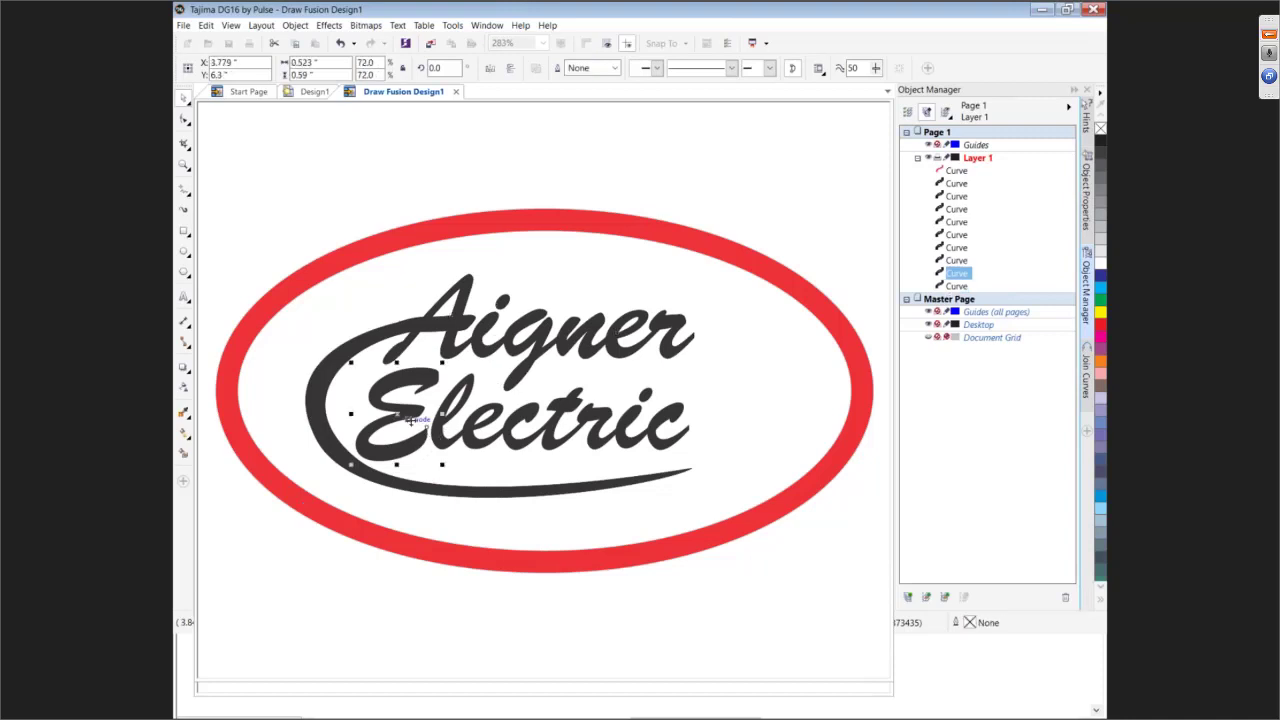
{"action": "left_click", "coordinate": [462, 441]}
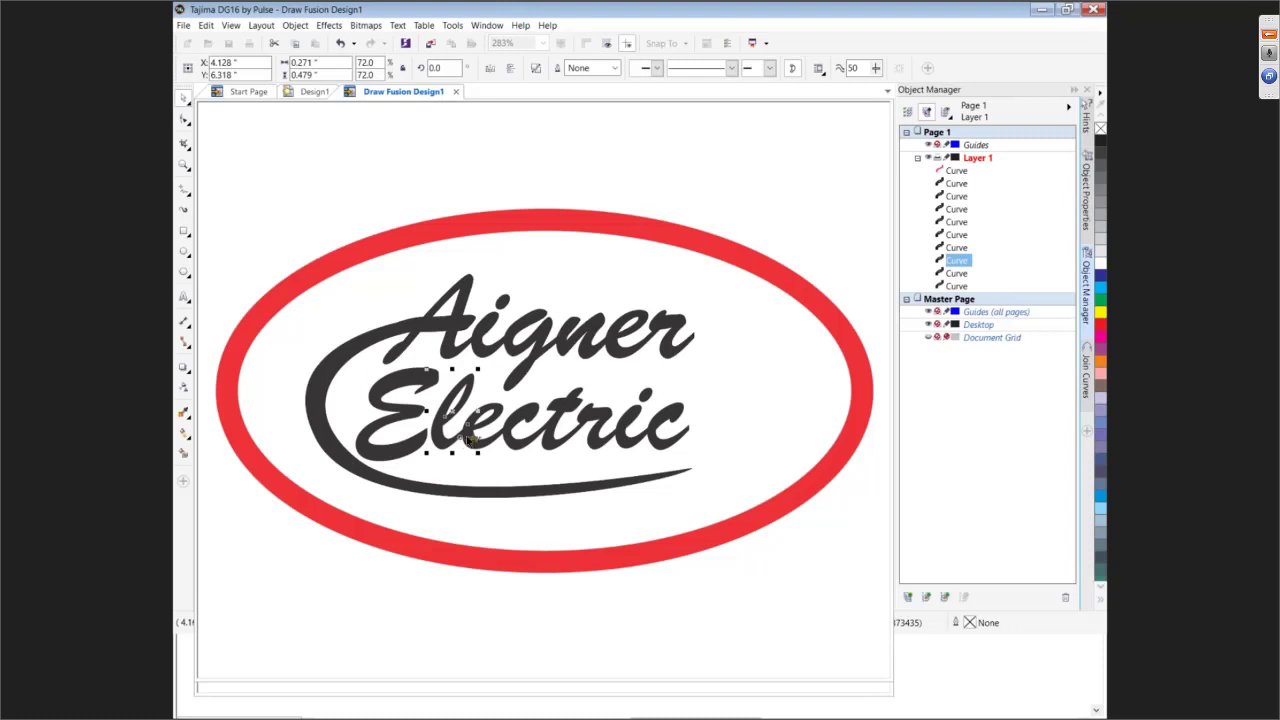
{"action": "left_click", "coordinate": [960, 189], "text": "shift"}
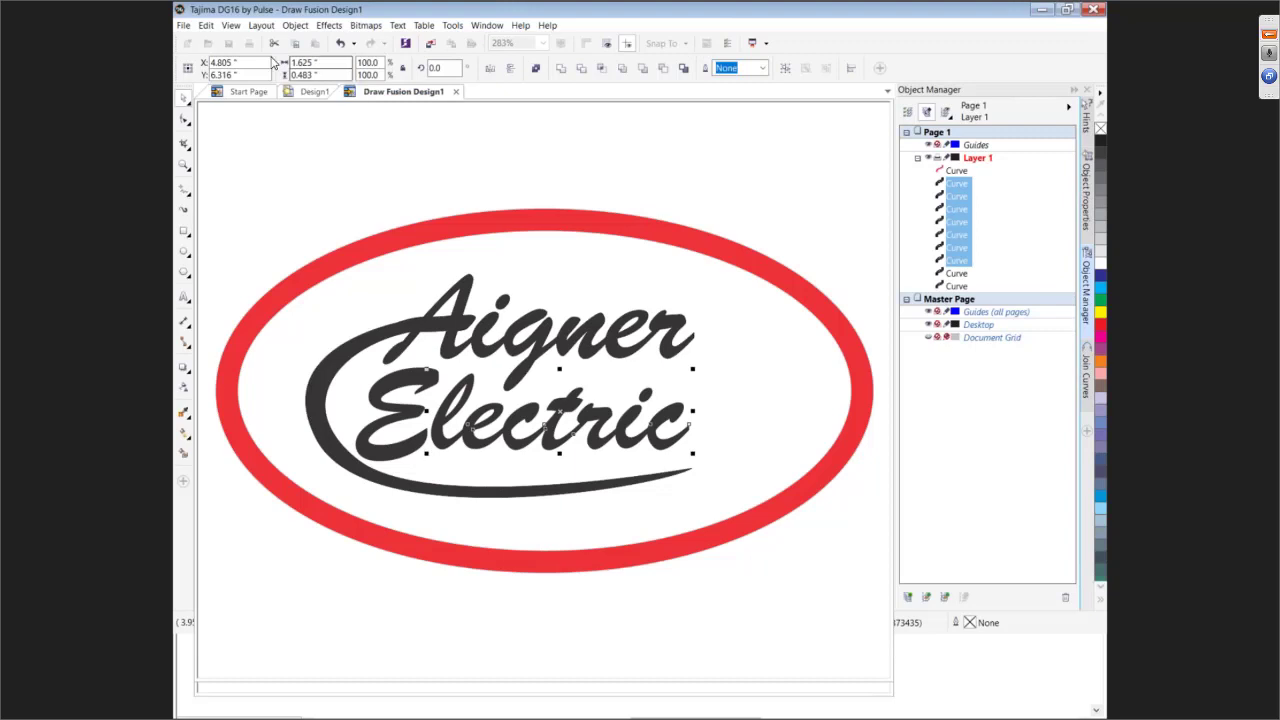
{"action": "left_click", "coordinate": [295, 26]}
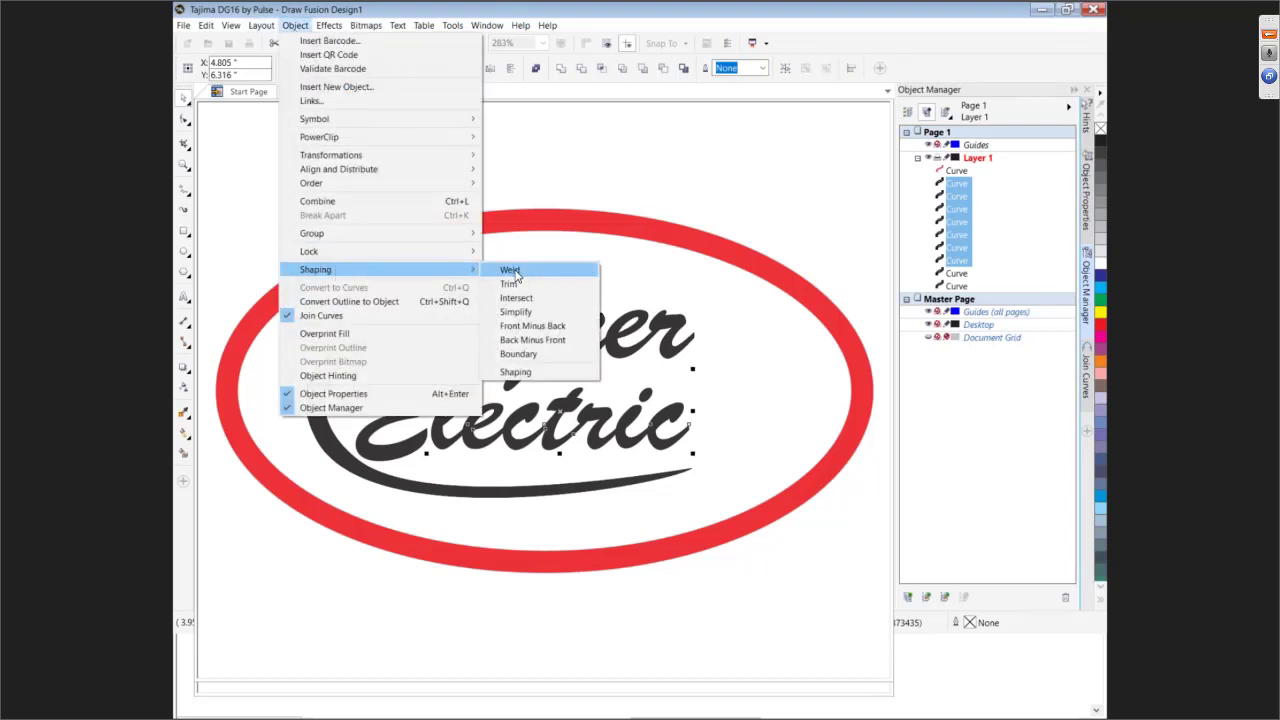
{"action": "left_click", "coordinate": [513, 273]}
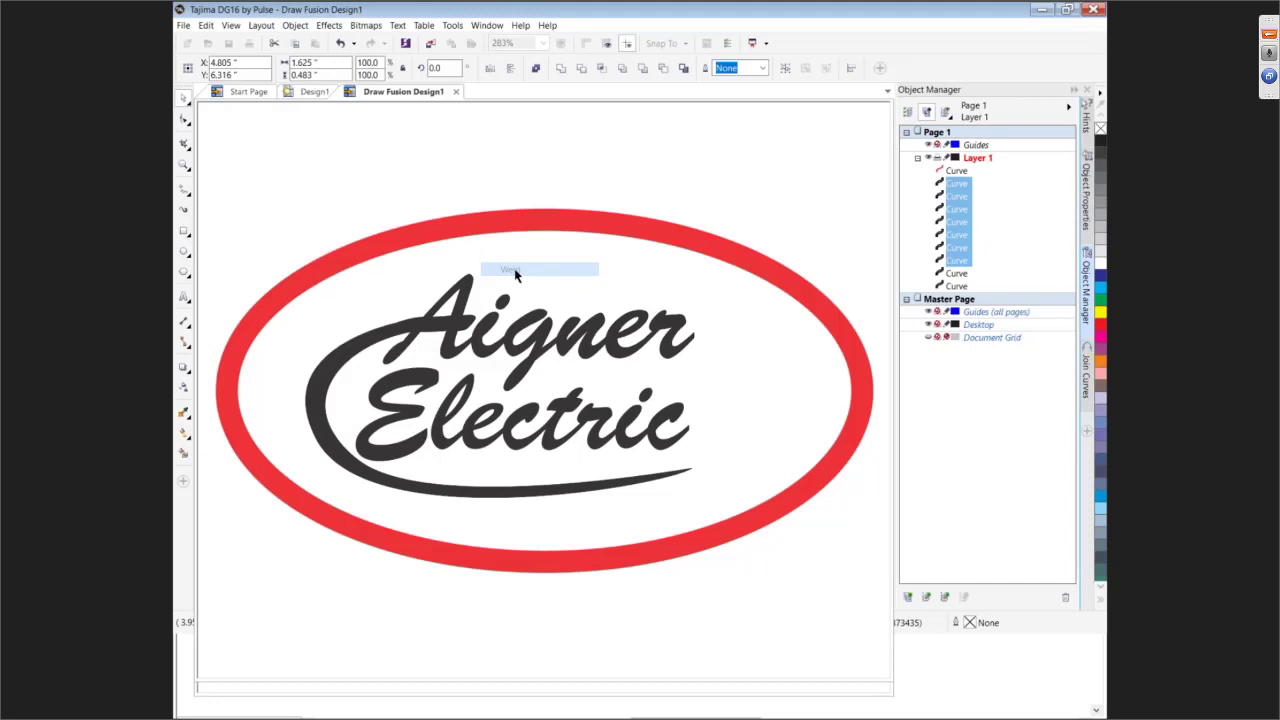
{"action": "left_click", "coordinate": [576, 190]}
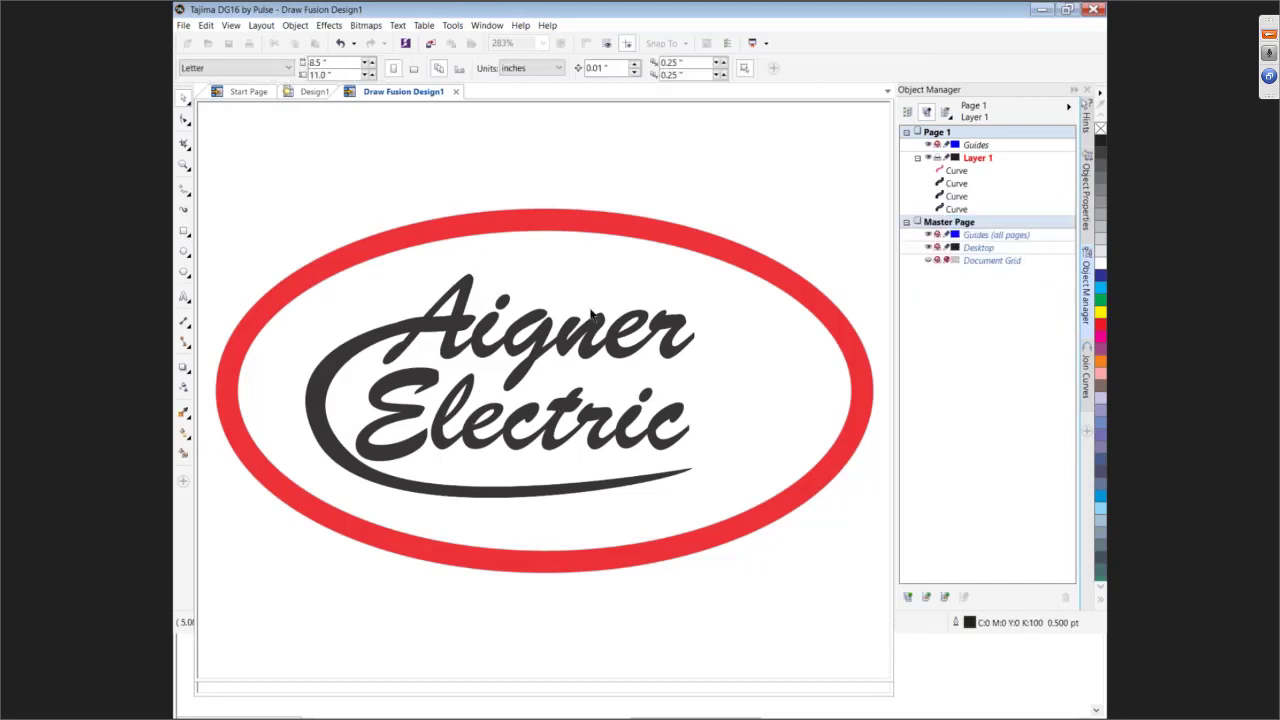
Select the whole logo and switch it to the embroidery design, with fills as Satin path, outlines as Run and thick outlines as Steil
{"action": "left_click", "coordinate": [585, 232]}
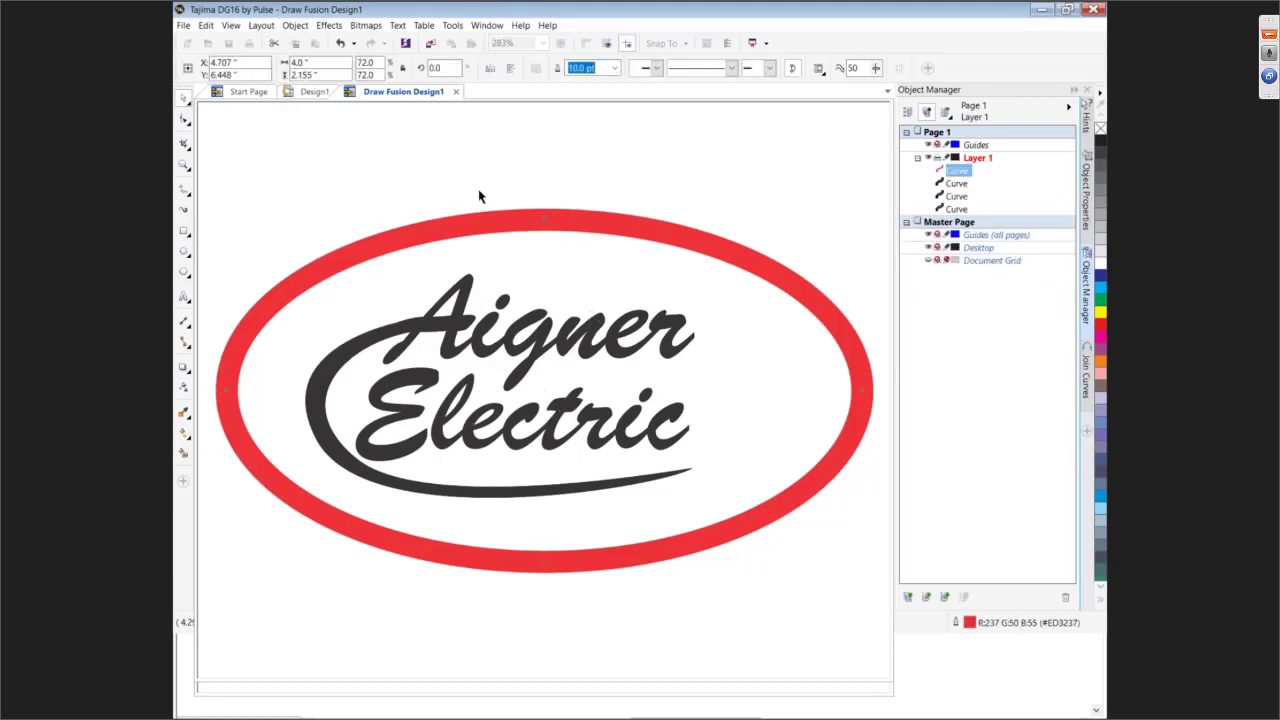
{"action": "left_click", "coordinate": [211, 189]}
{"action": "left_click_drag", "start_coordinate": [203, 176], "coordinate": [878, 590]}
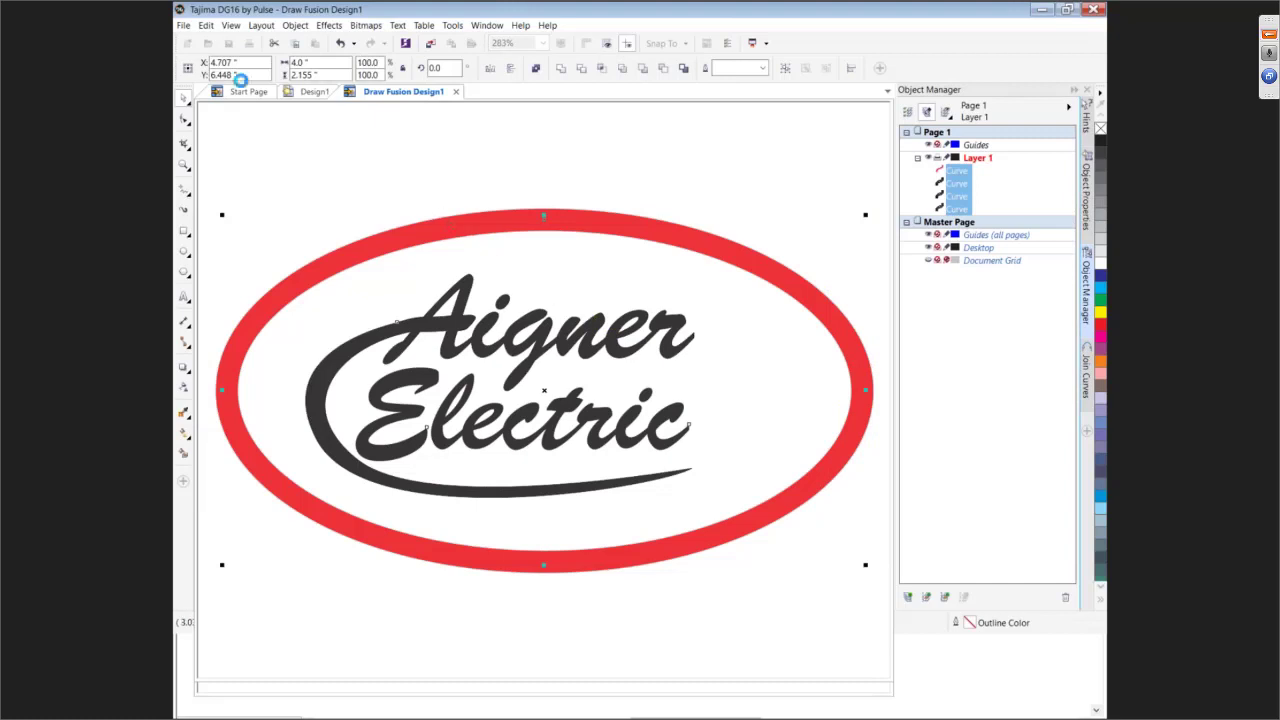
{"action": "left_click", "coordinate": [183, 25]}
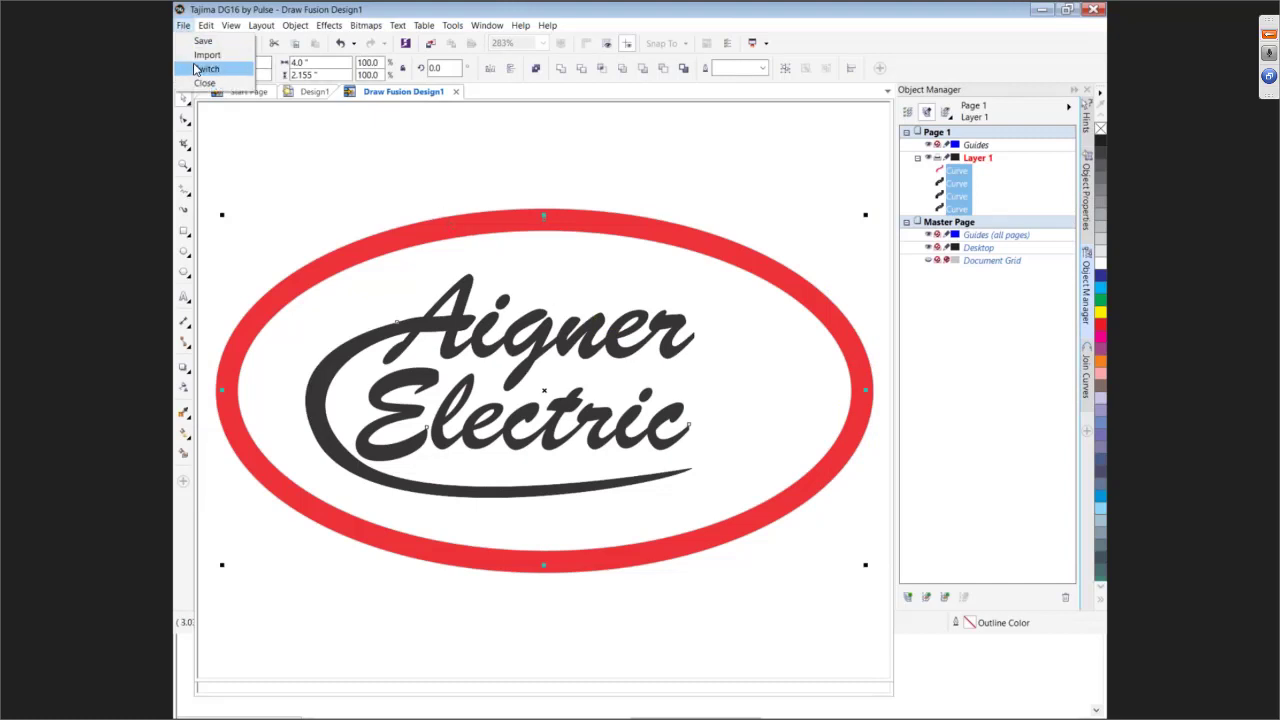
{"action": "left_click", "coordinate": [199, 68]}
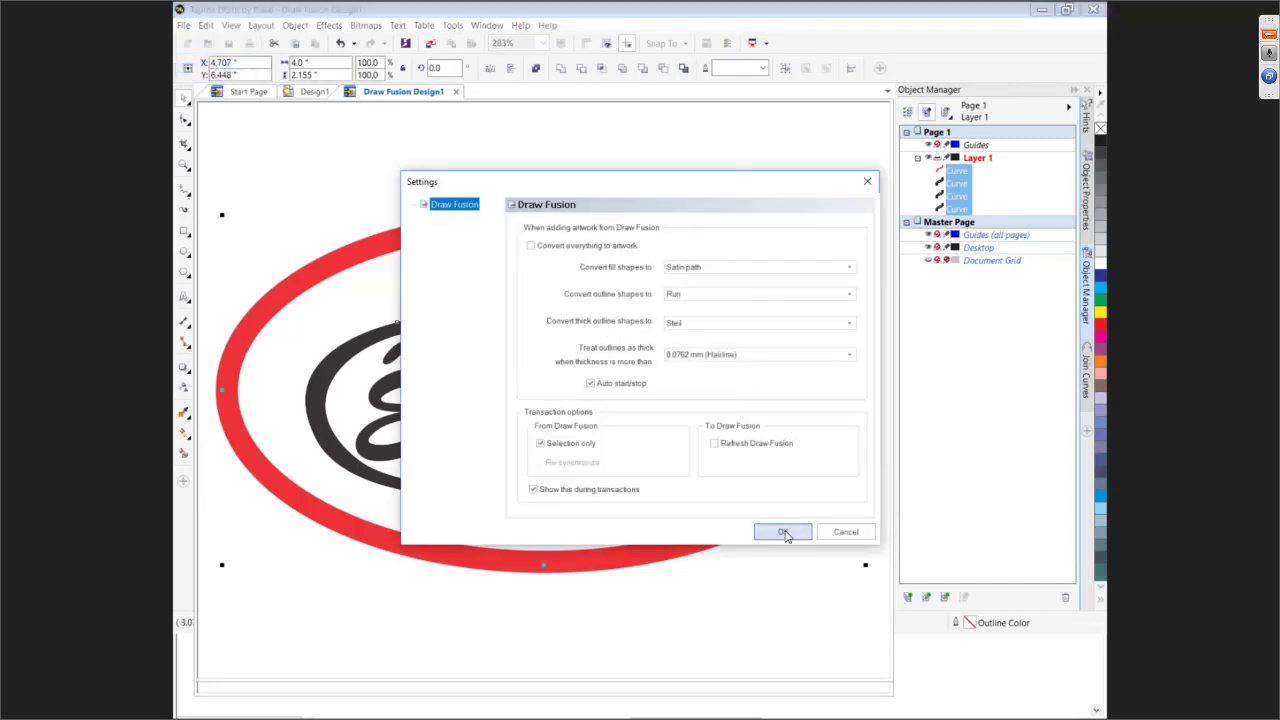
{"action": "left_click", "coordinate": [783, 532]}
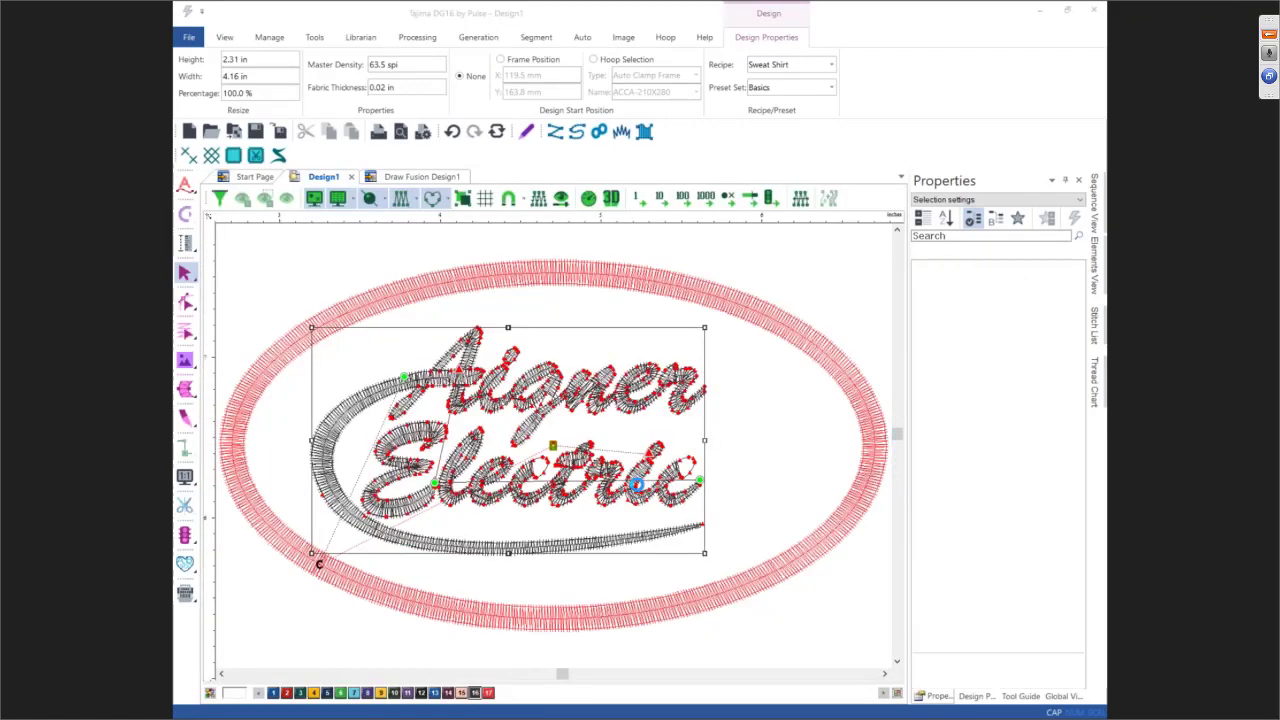
Select all converted segments to inspect the resulting stitches, and clear the selection
{"action": "key", "text": "ctrl+a"}
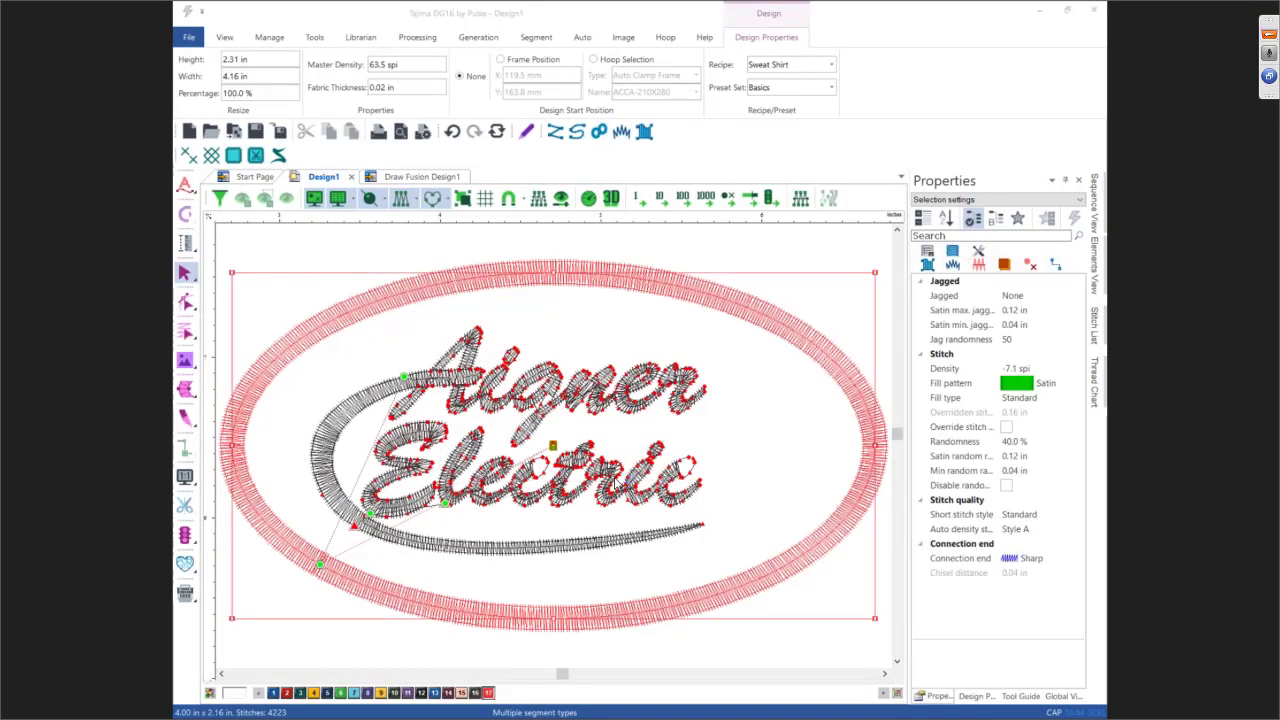
{"action": "left_click", "coordinate": [606, 470]}
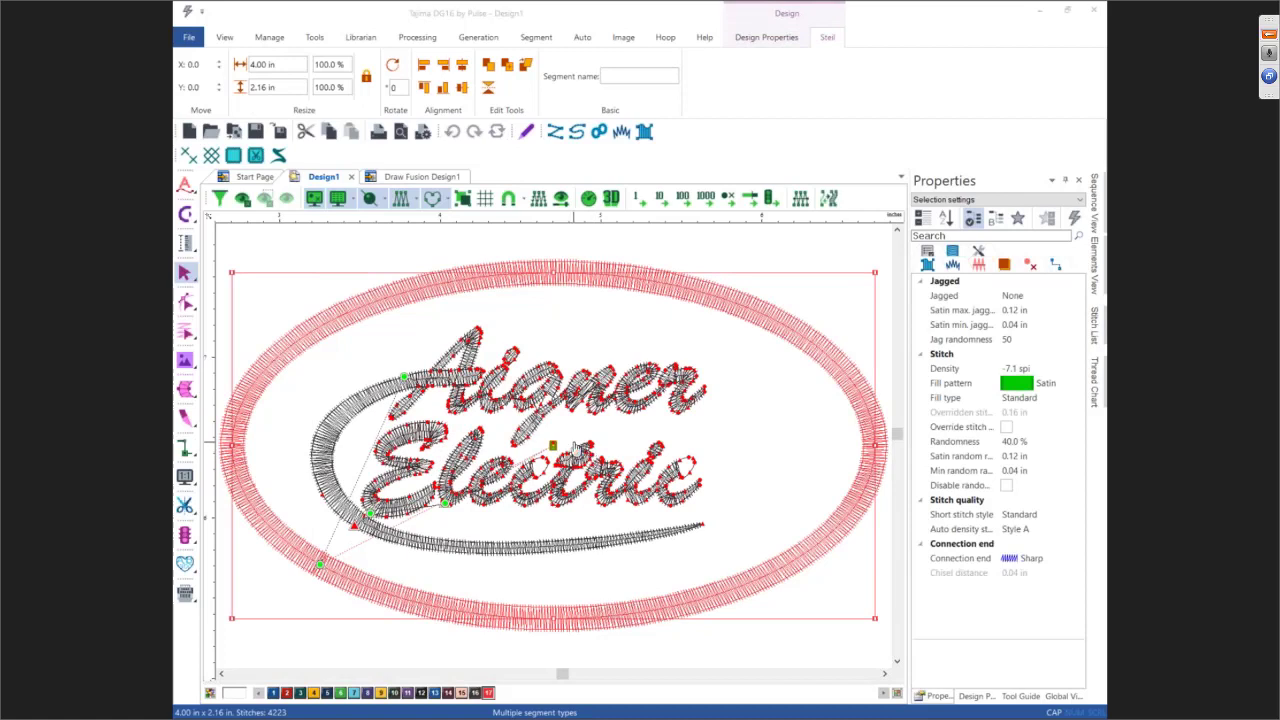
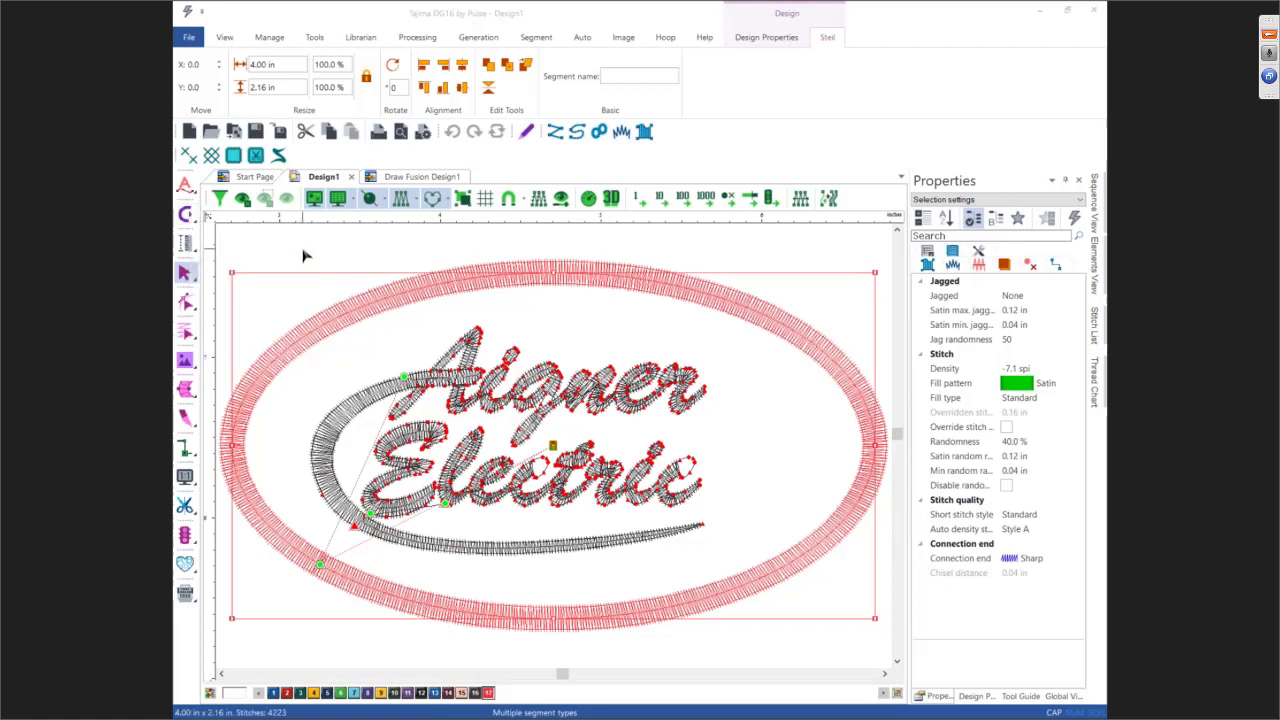
{"action": "left_click", "coordinate": [305, 256]}
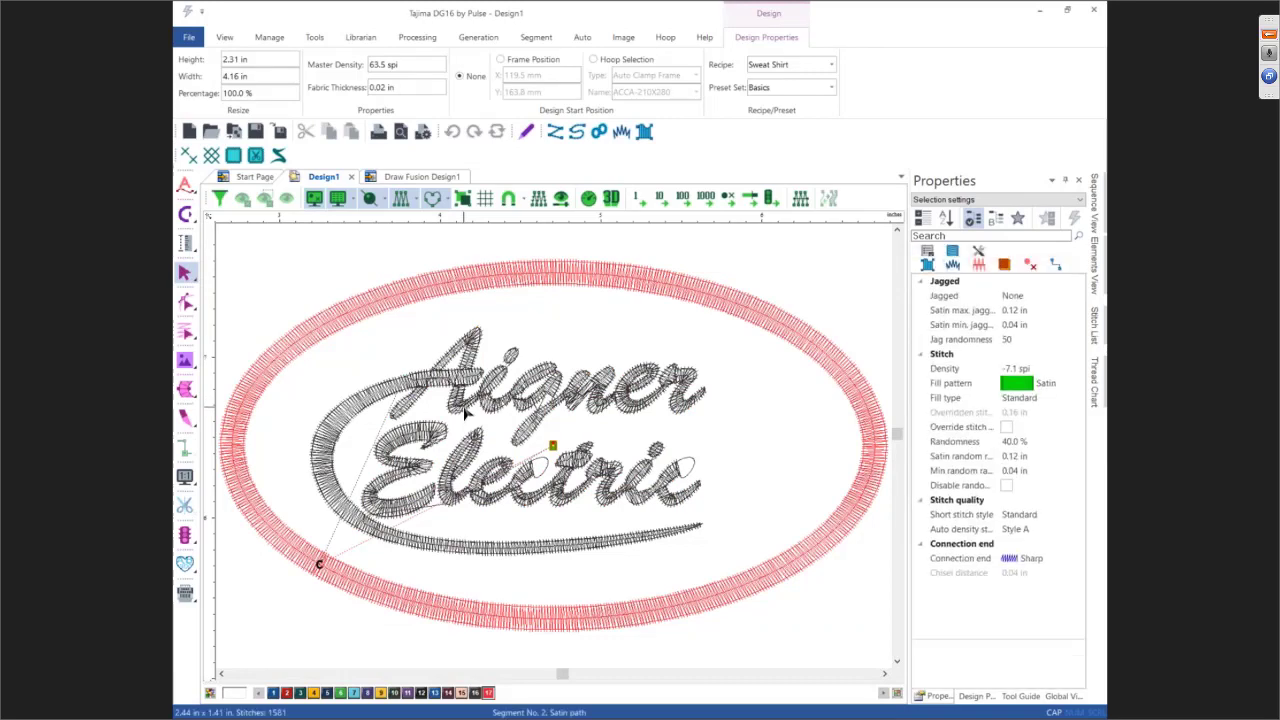
Set both connections of the swoosh and "Aigner" satin path to Basic and its second command to Trim
{"action": "left_click", "coordinate": [401, 379]}
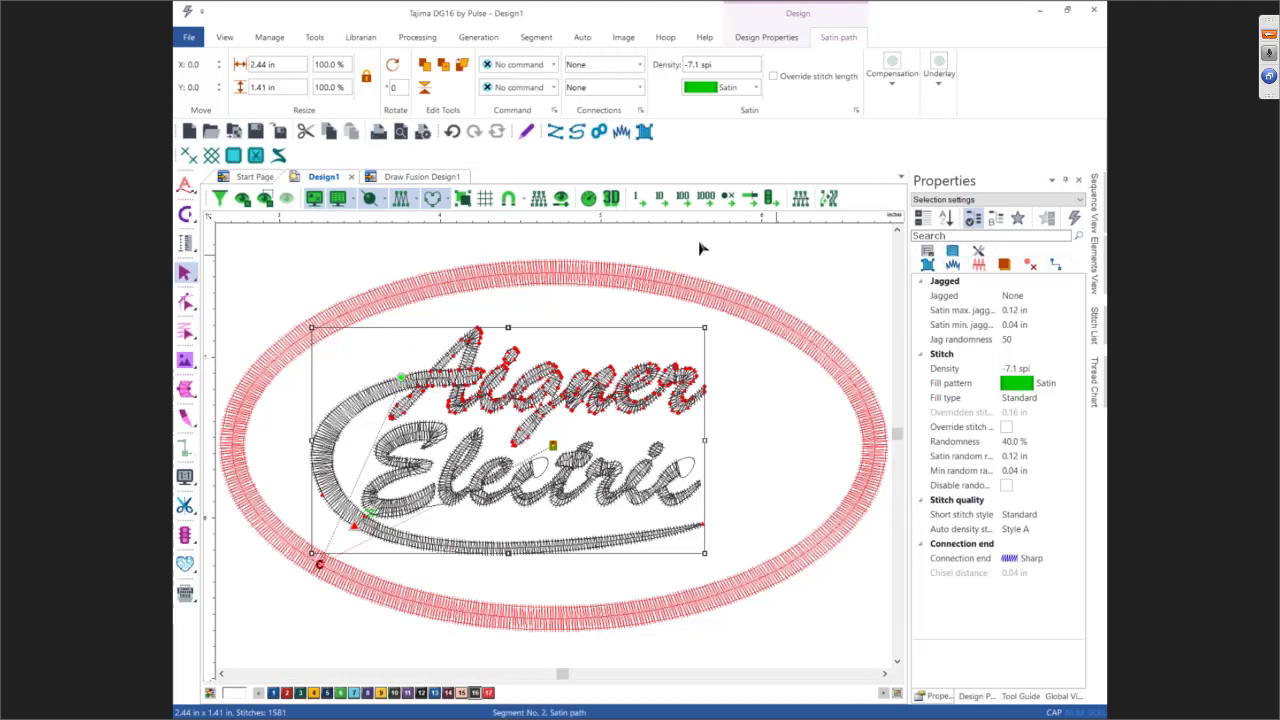
{"action": "left_click", "coordinate": [591, 68]}
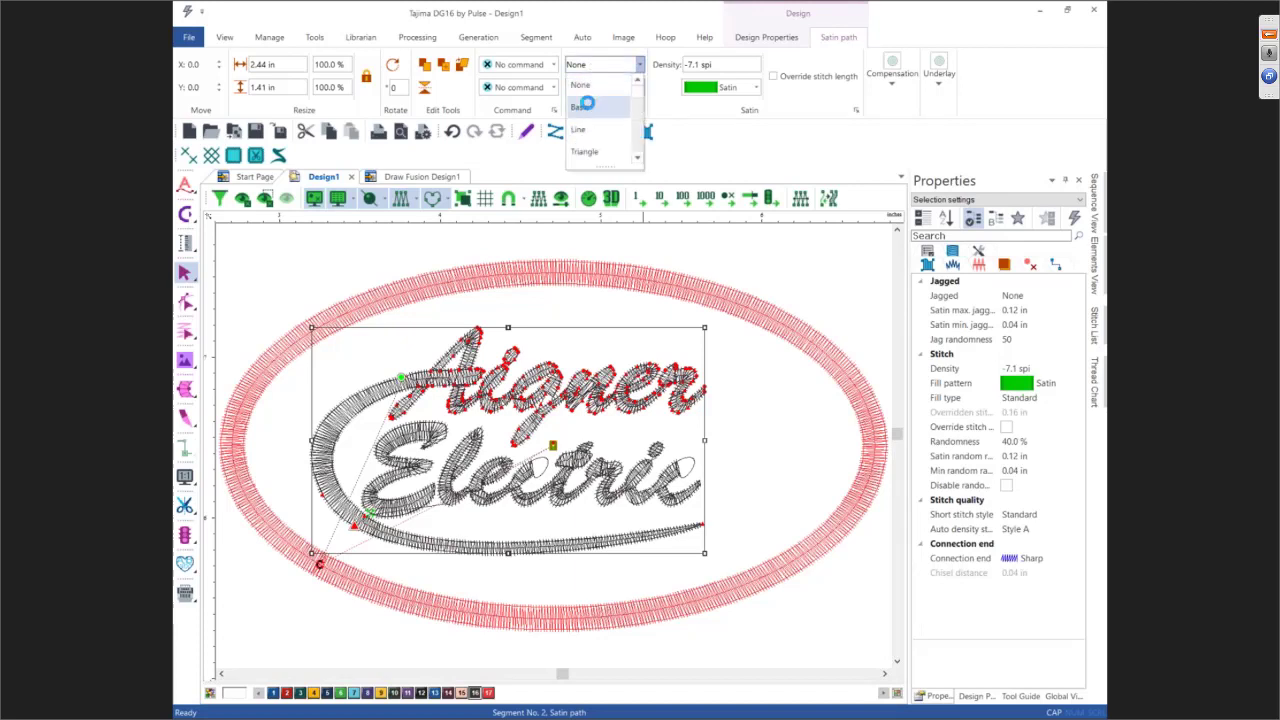
{"action": "left_click", "coordinate": [587, 97]}
{"action": "left_click", "coordinate": [585, 90]}
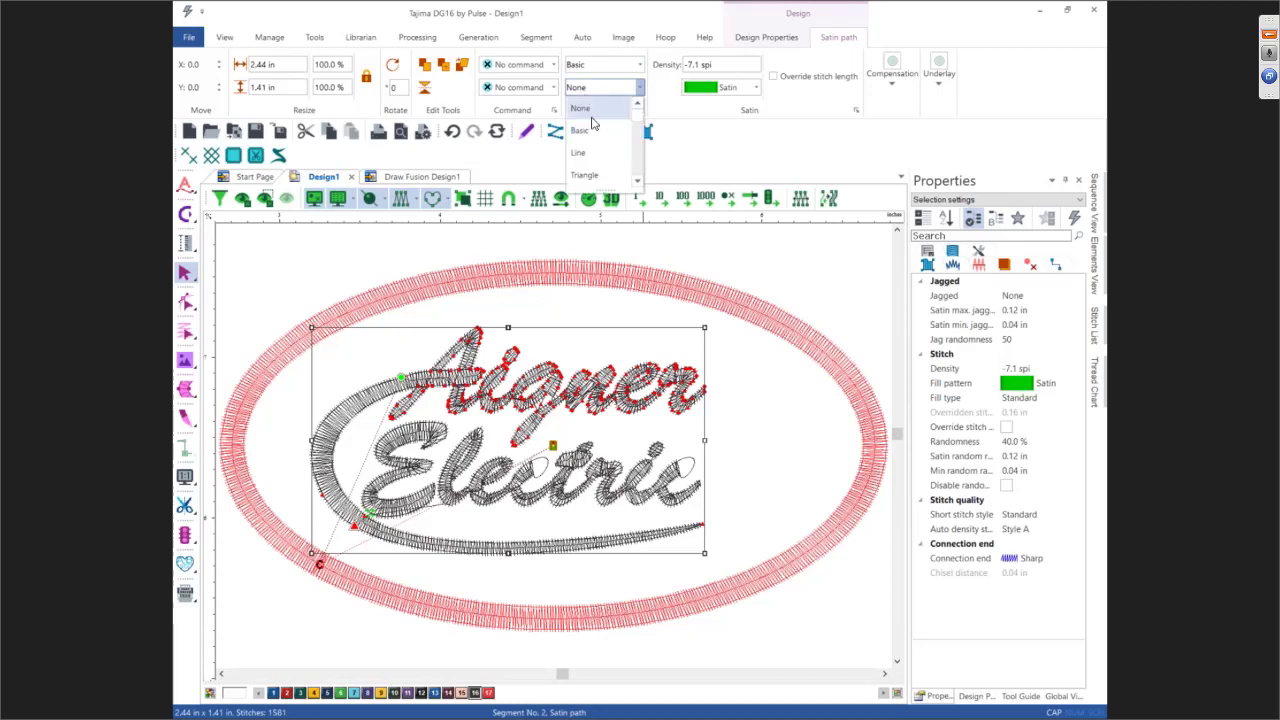
{"action": "left_click", "coordinate": [585, 128]}
{"action": "left_click", "coordinate": [537, 90]}
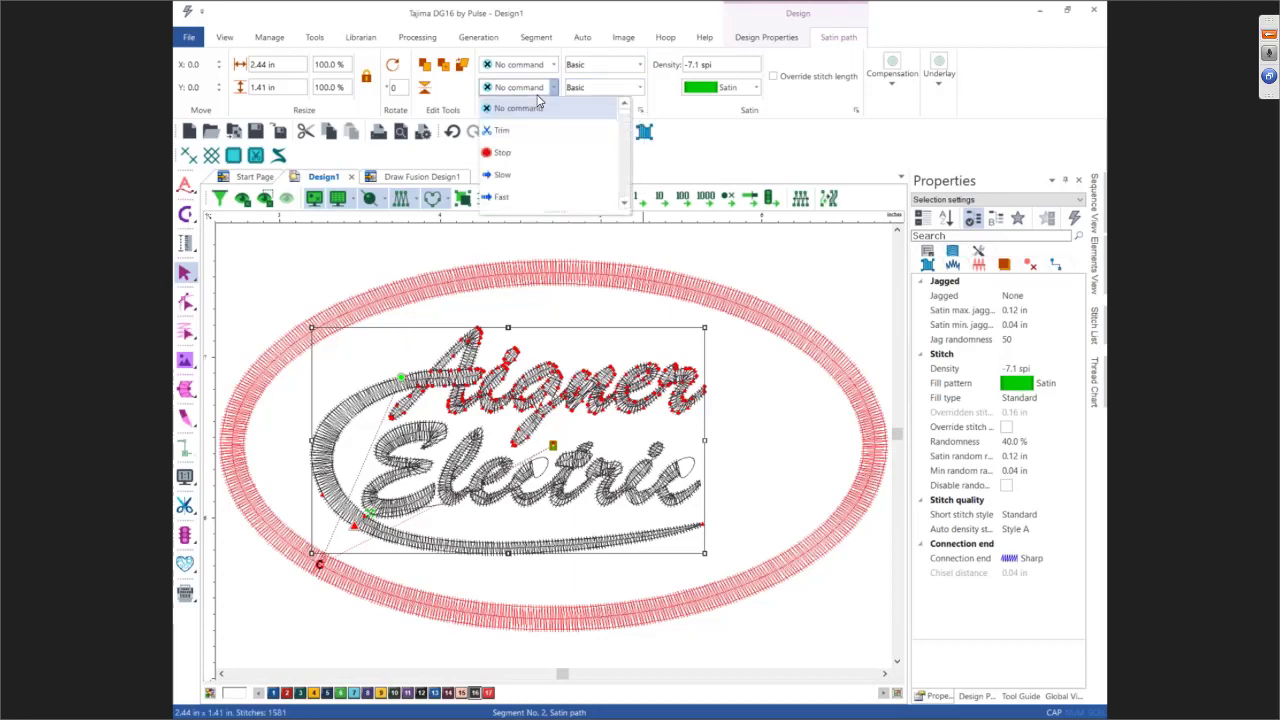
{"action": "left_click", "coordinate": [517, 131]}
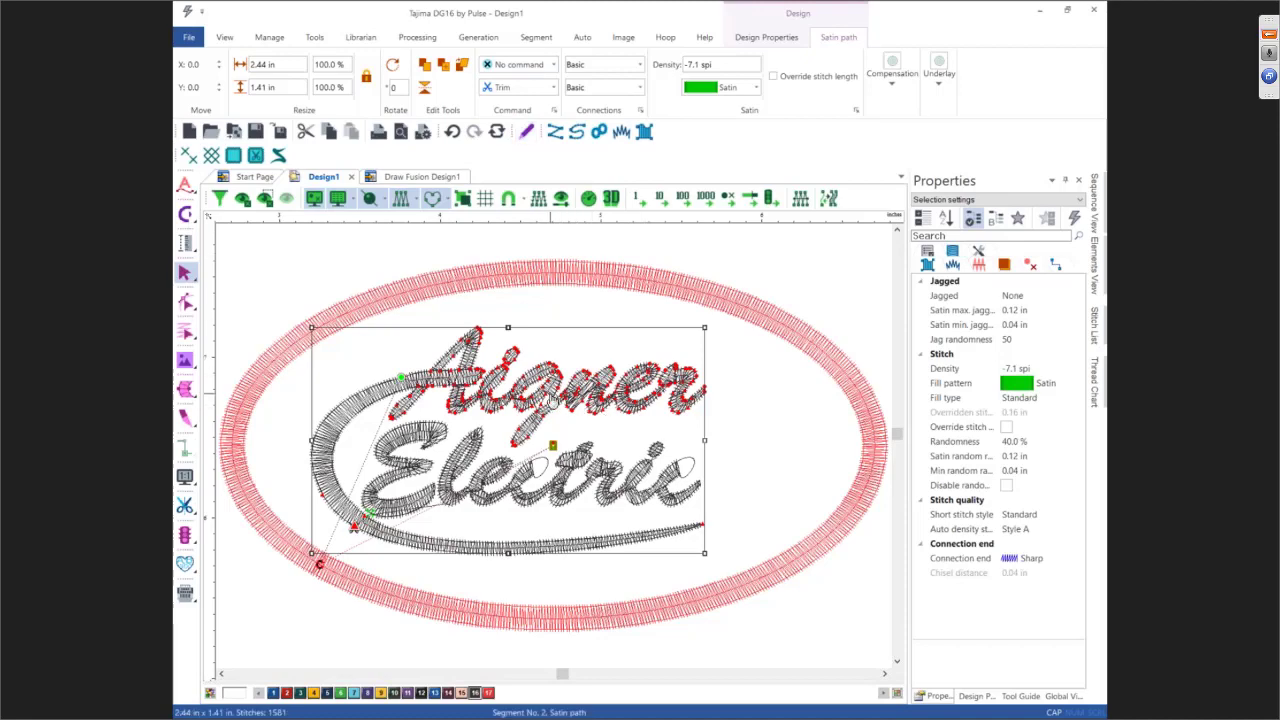
Adjust the angle line in the dot of the "i" in "Aigner" to turn its satin stitches
{"action": "scroll", "coordinate": [552, 401], "scroll_direction": "up", "scroll_amount": 2}
{"action": "scroll", "coordinate": [549, 400], "scroll_direction": "up", "scroll_amount": 1}
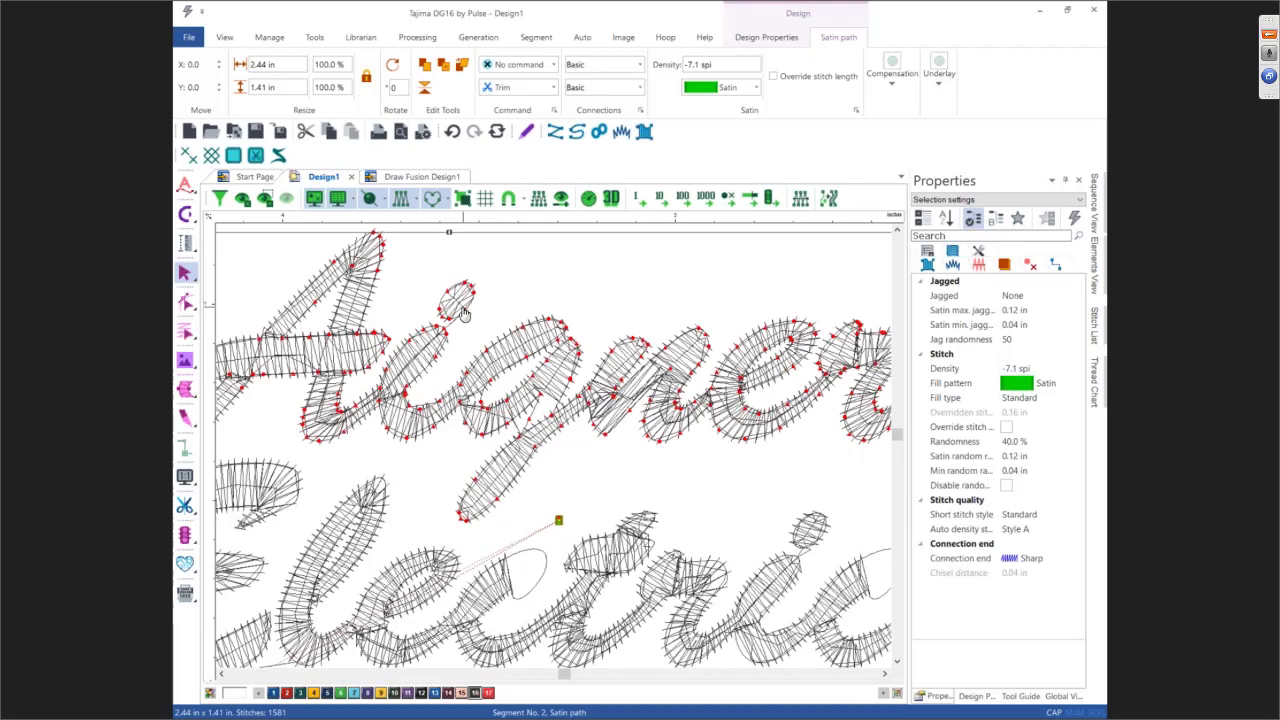
{"action": "left_click", "coordinate": [184, 393]}
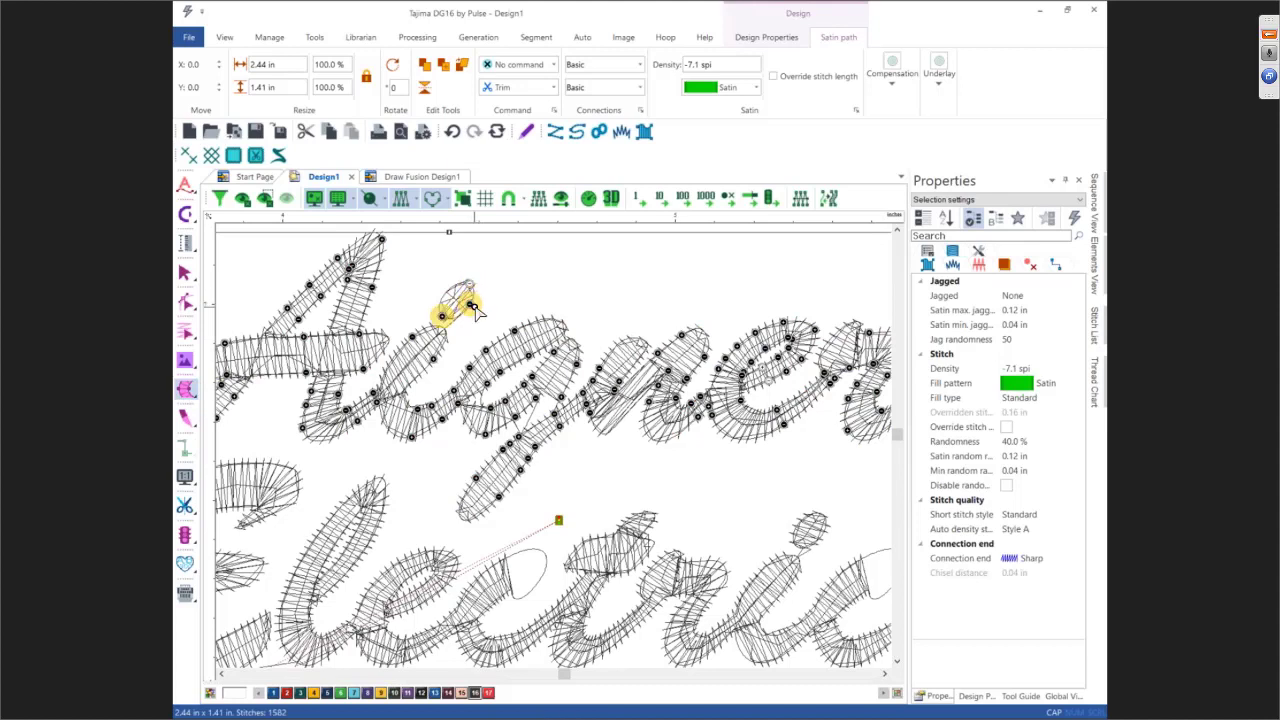
{"action": "left_click", "coordinate": [452, 308]}
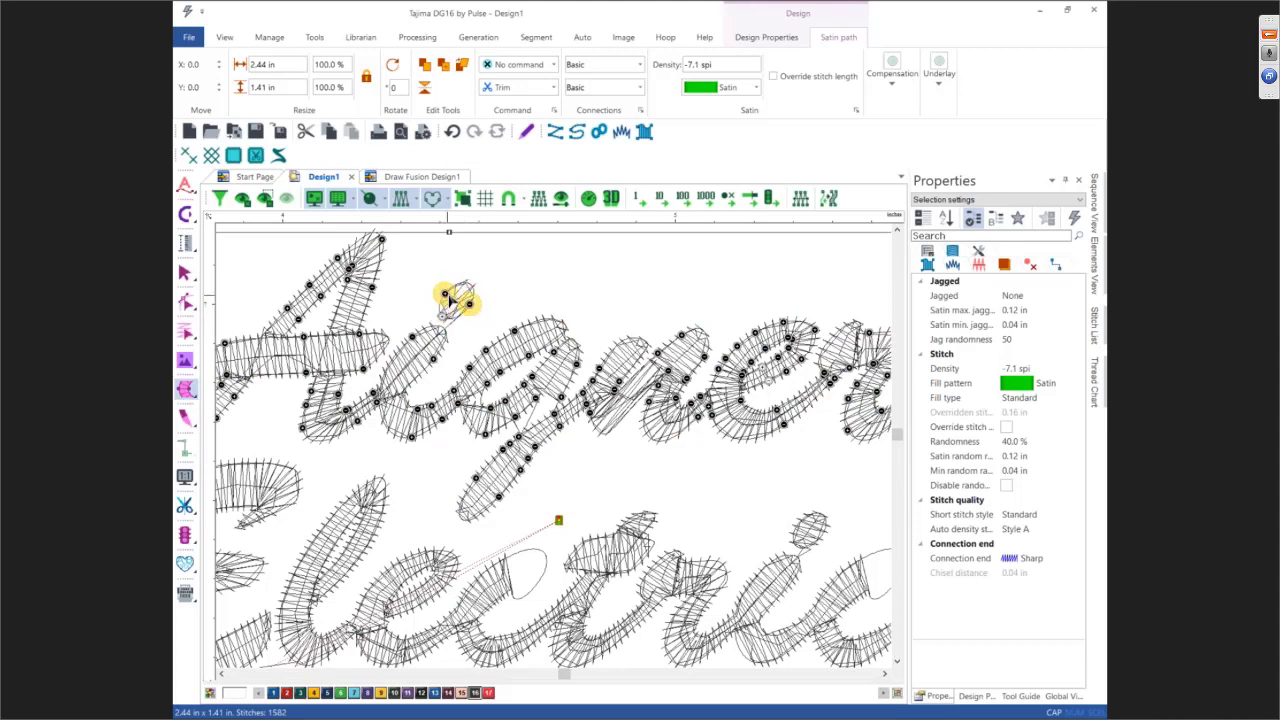
{"action": "left_click", "coordinate": [451, 297]}
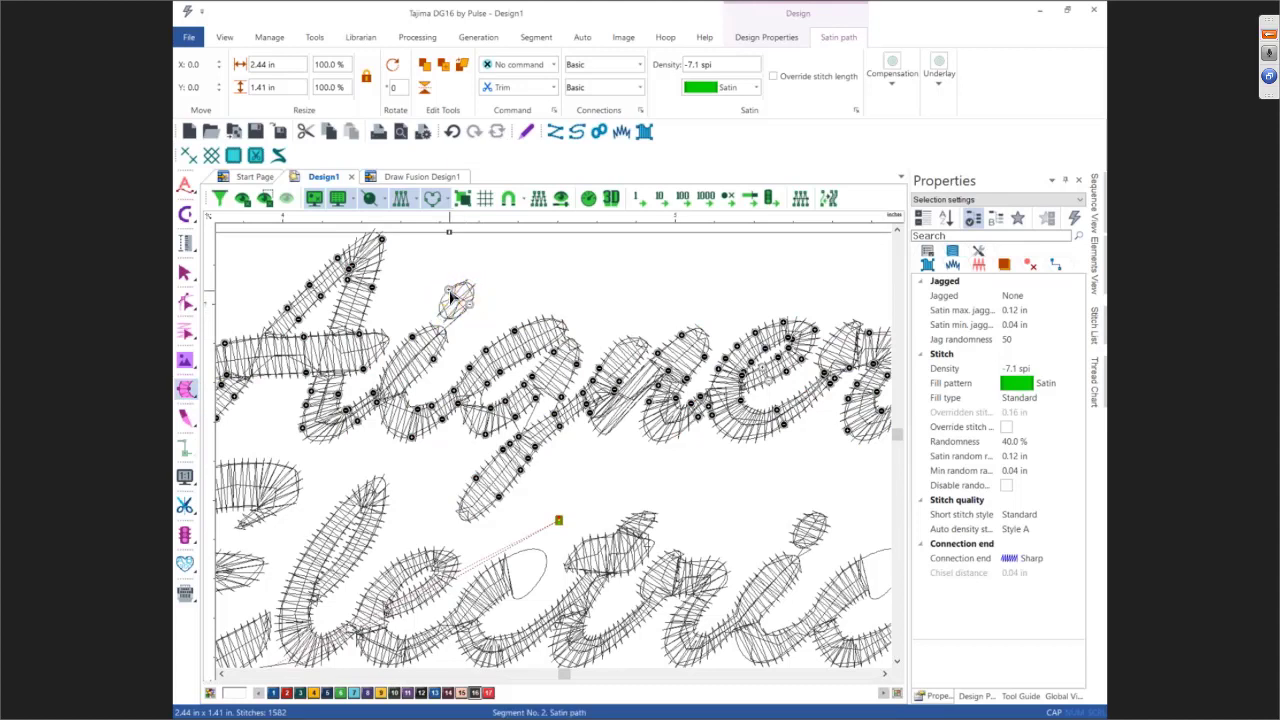
{"action": "left_click", "coordinate": [451, 297]}
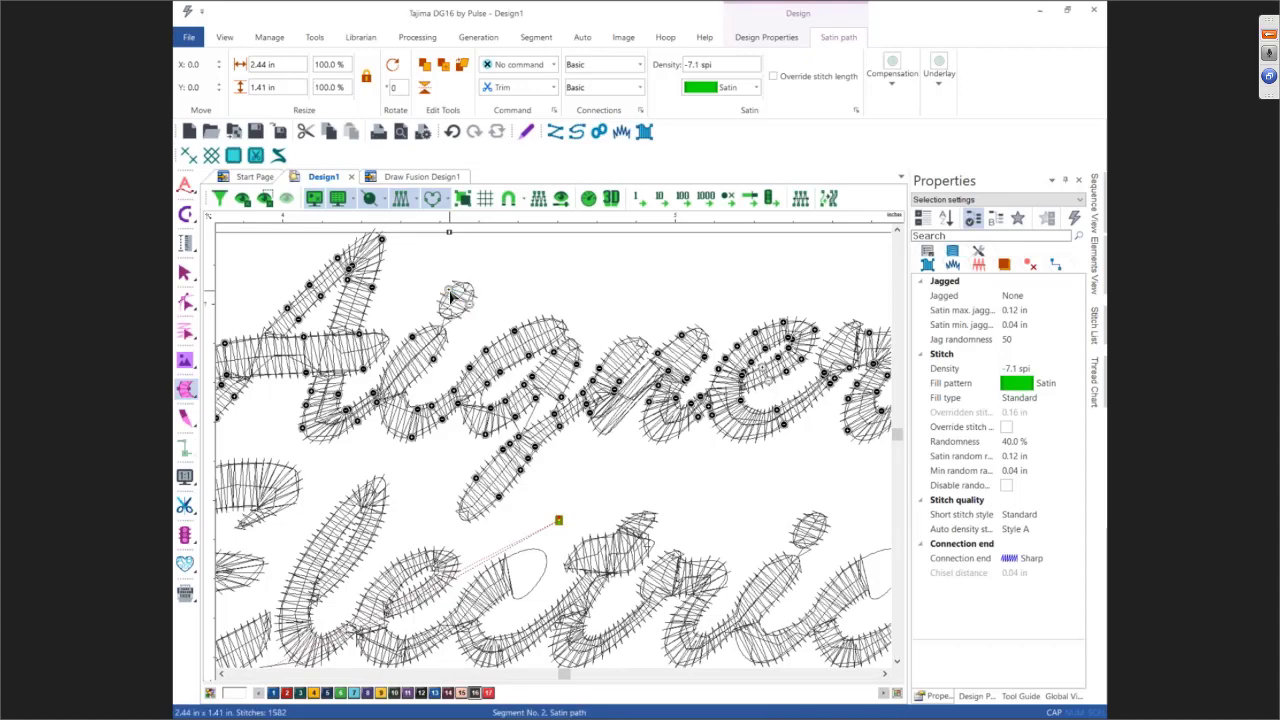
{"action": "key", "text": "Escape"}
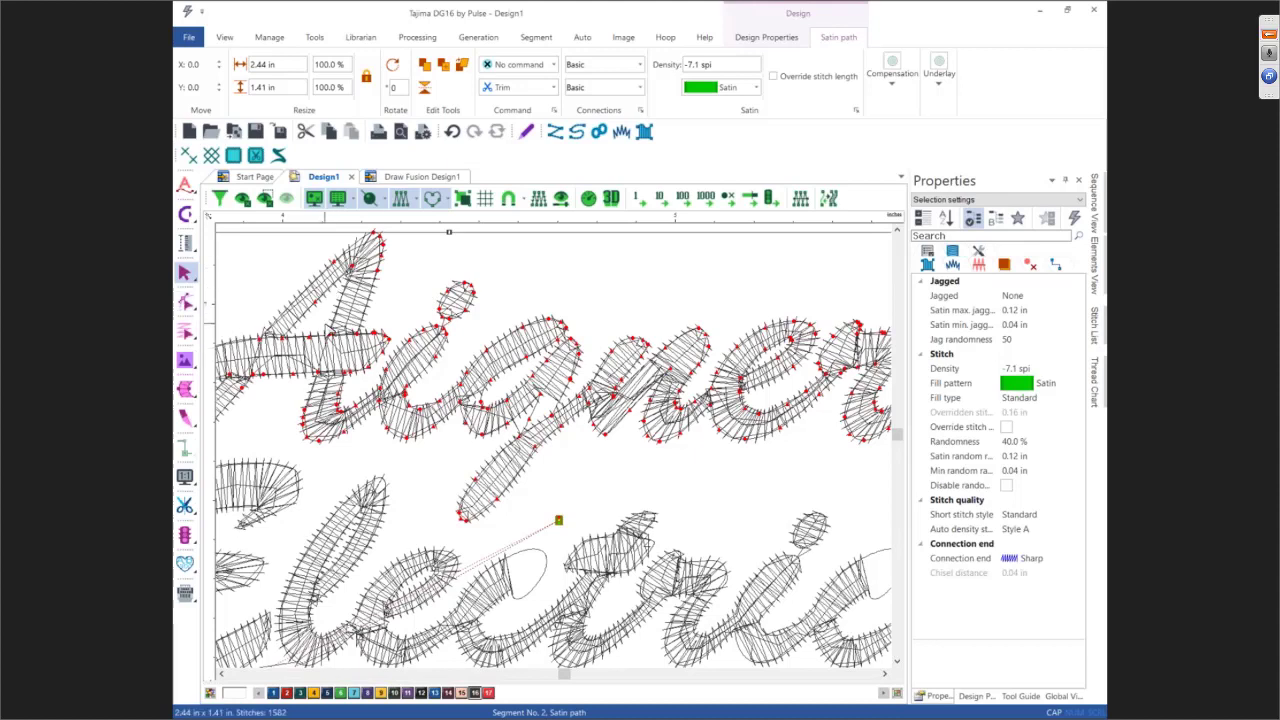
Add a virtual line across the apex of the "A" in "Aigner" and realign the one where the "A" joins the "i"
{"action": "left_click", "coordinate": [185, 389]}
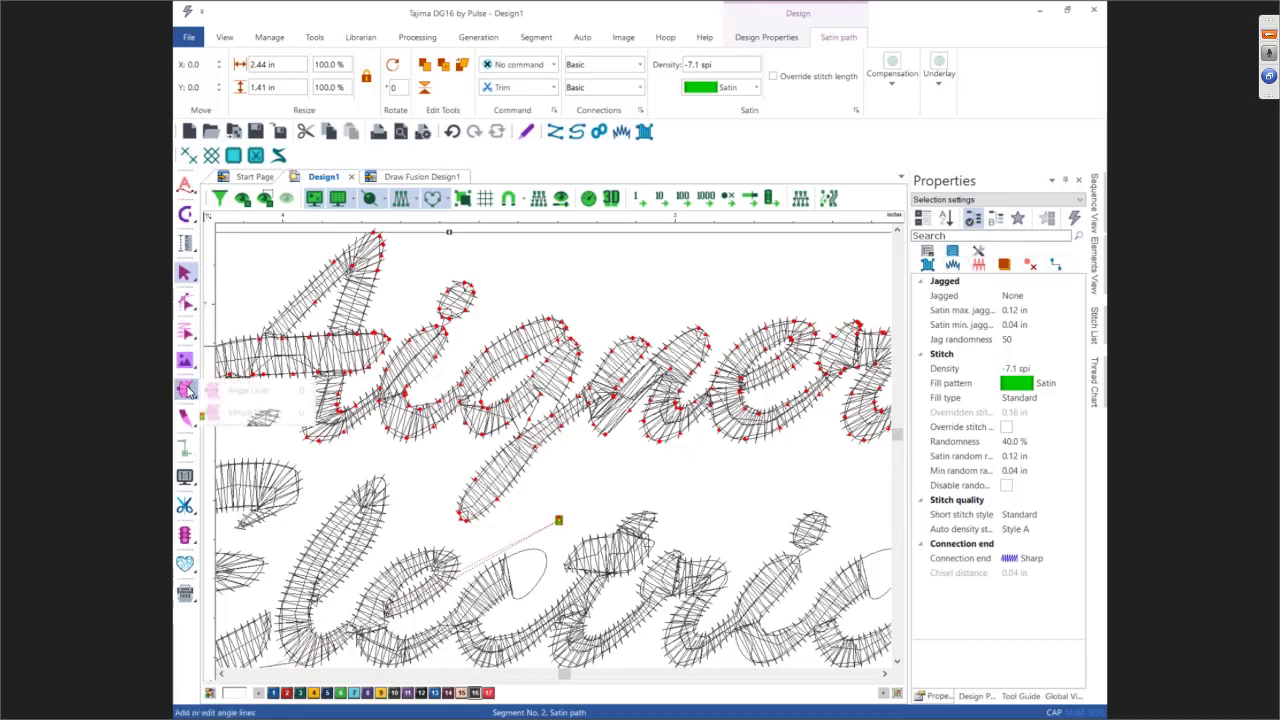
{"action": "left_click", "coordinate": [248, 412]}
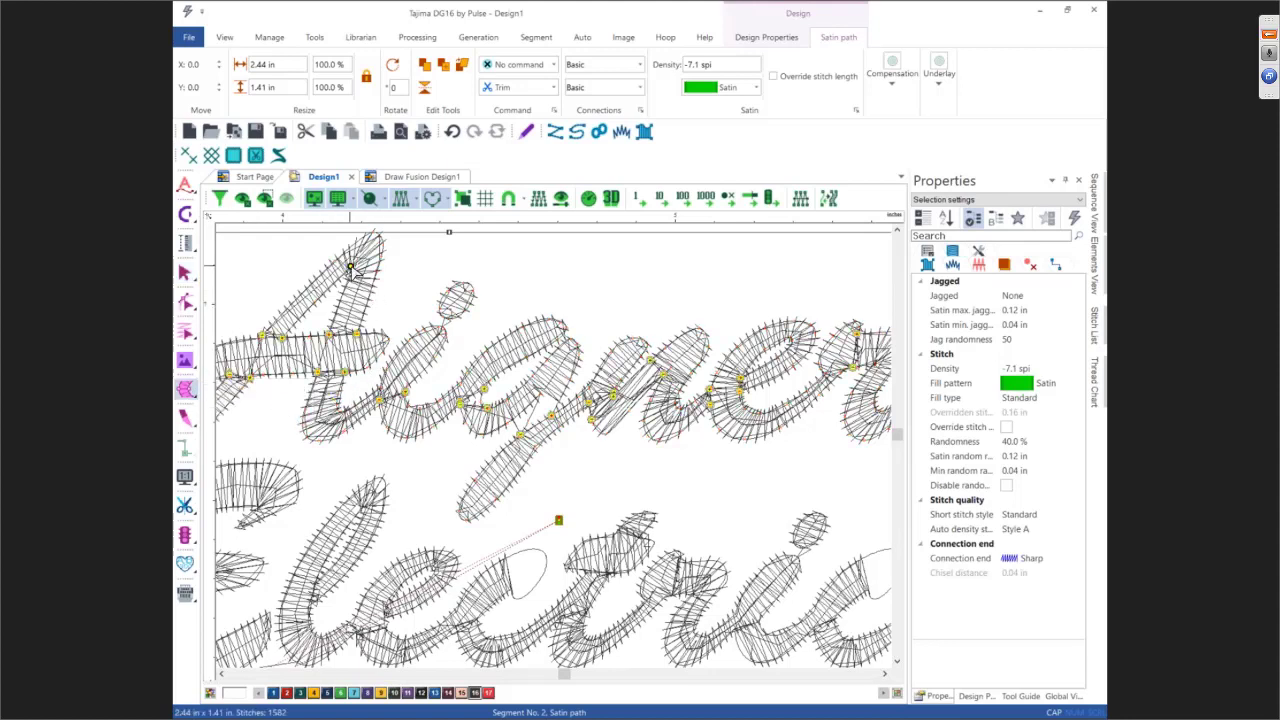
{"action": "left_click", "coordinate": [354, 250]}
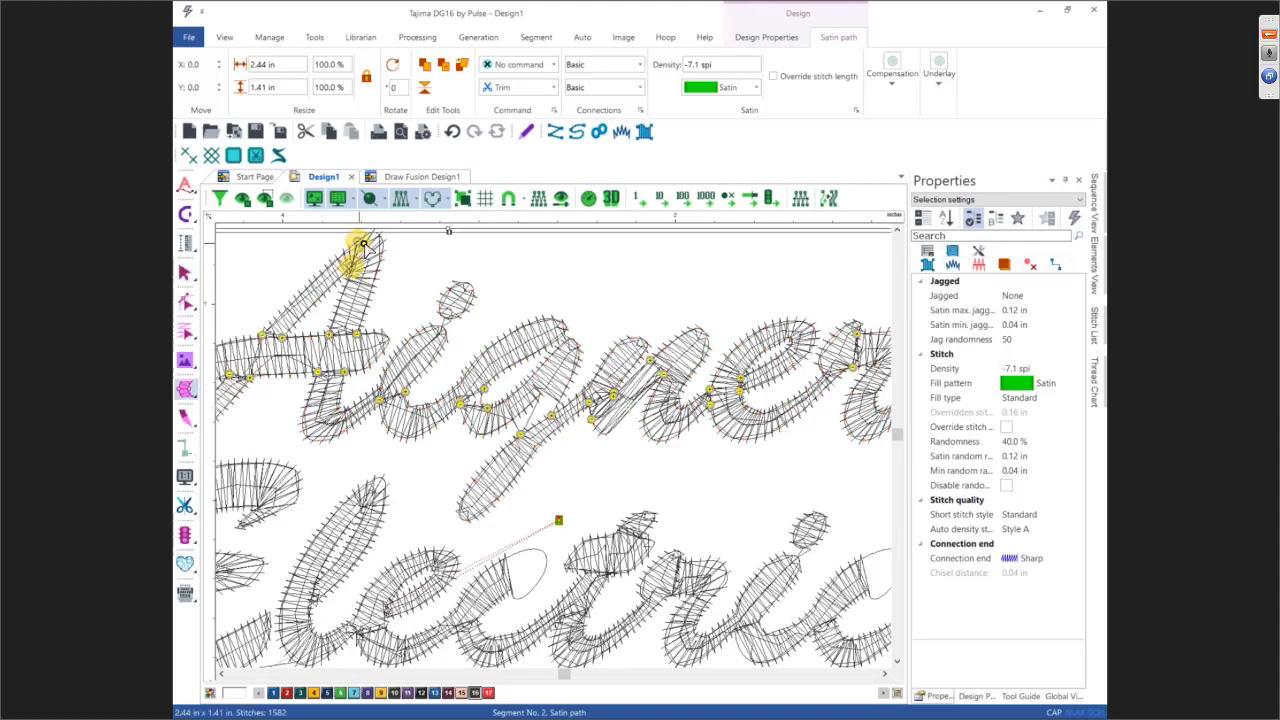
{"action": "left_click", "coordinate": [380, 386]}
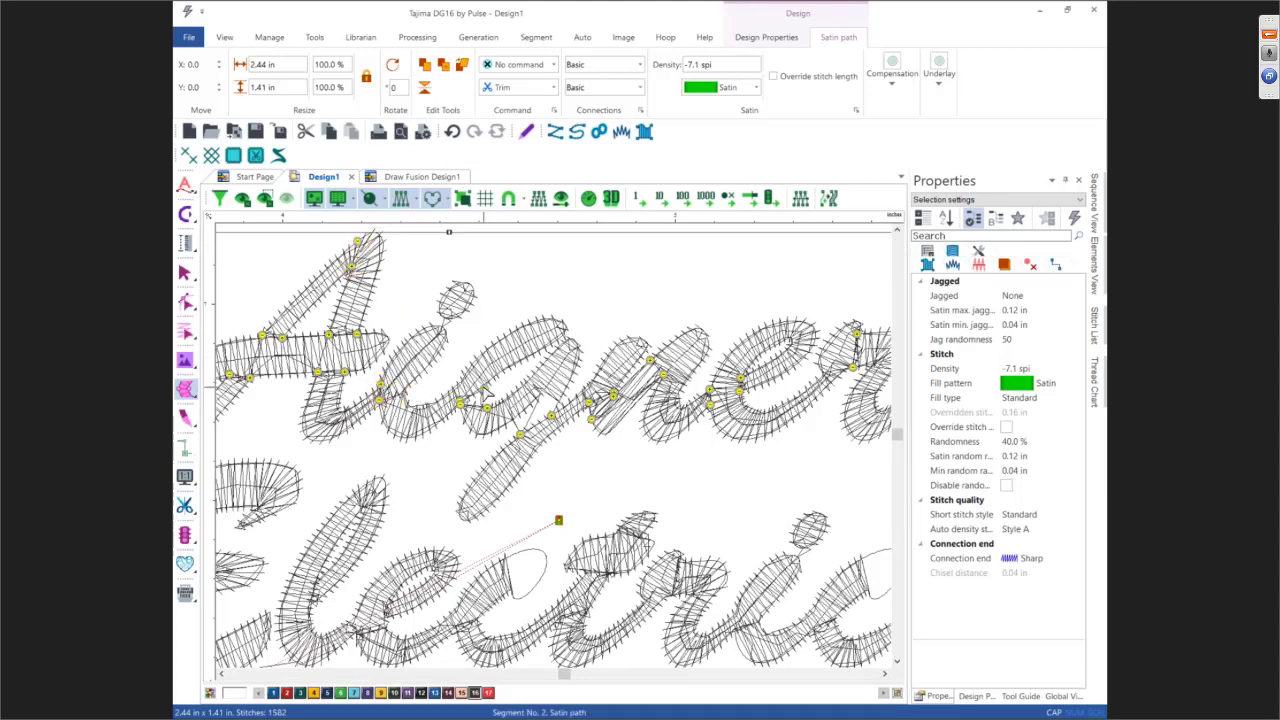
Realign the virtual line in the "g" to cross its junction with the "i", and delete the extra line inside the bowl
{"action": "scroll", "coordinate": [478, 413], "scroll_direction": "up", "scroll_amount": 2}
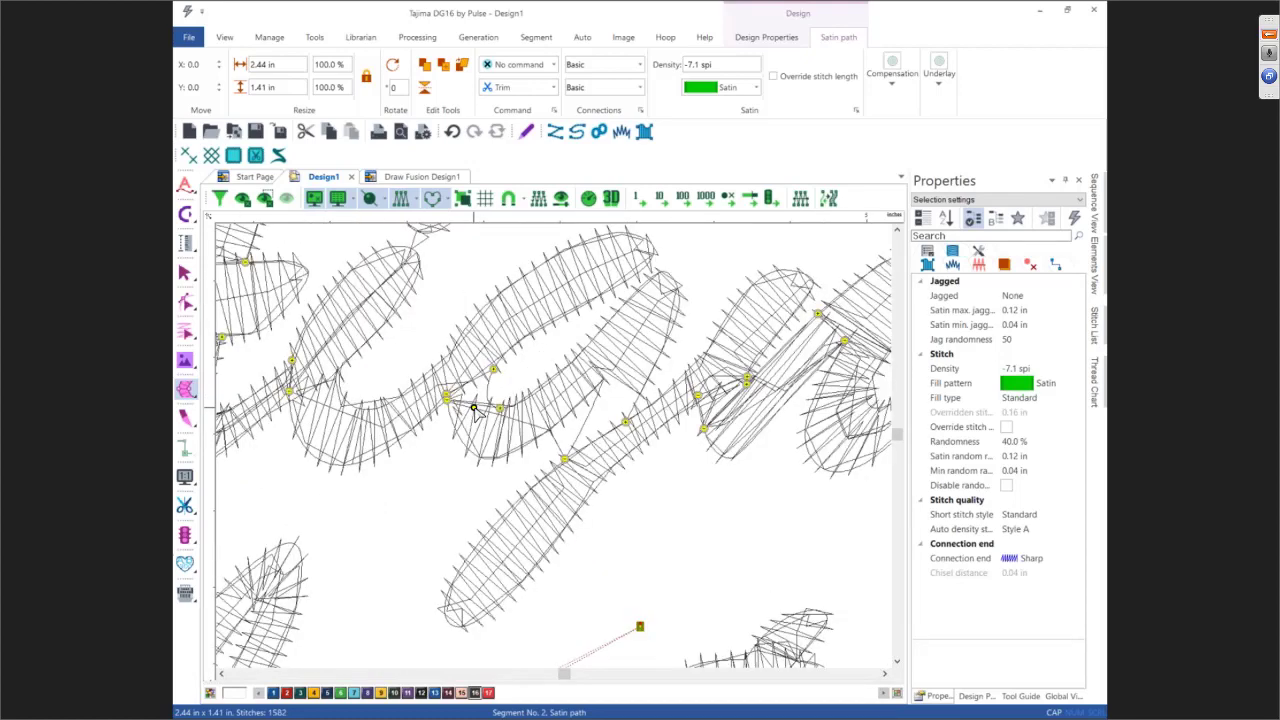
{"action": "scroll", "coordinate": [478, 413], "scroll_direction": "up", "scroll_amount": 1}
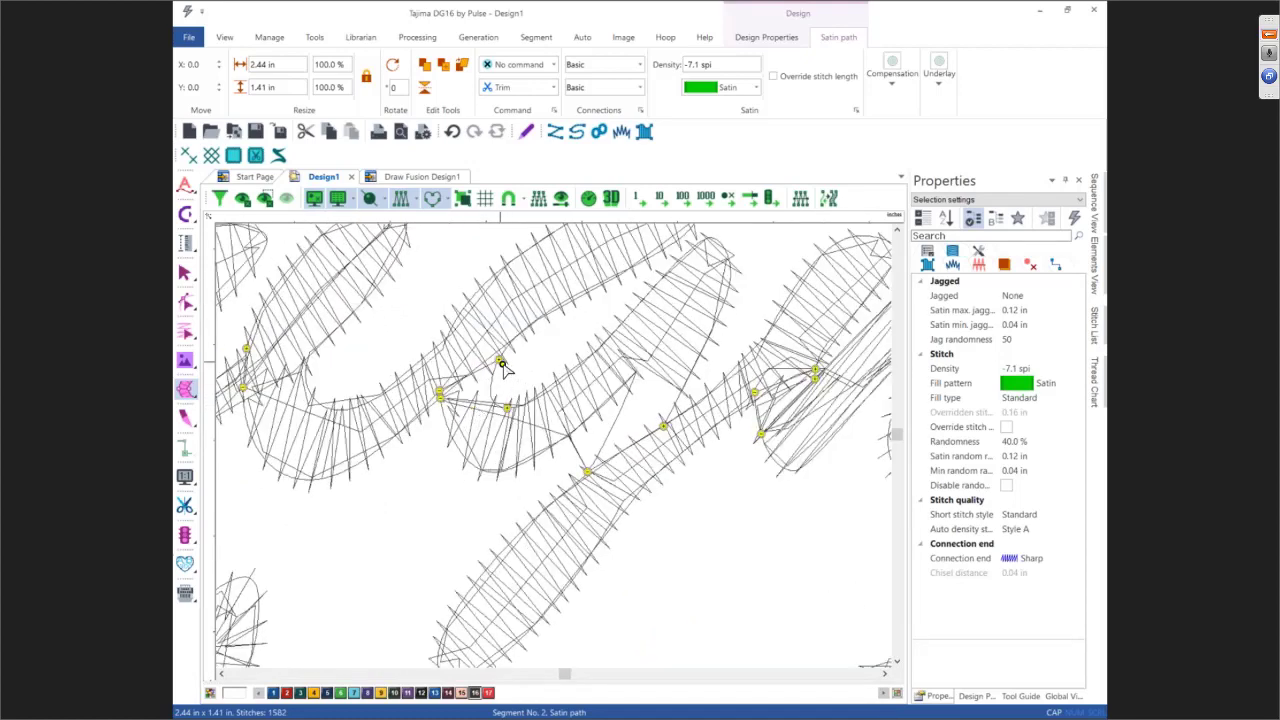
{"action": "scroll", "coordinate": [503, 370], "scroll_direction": "down", "scroll_amount": 2}
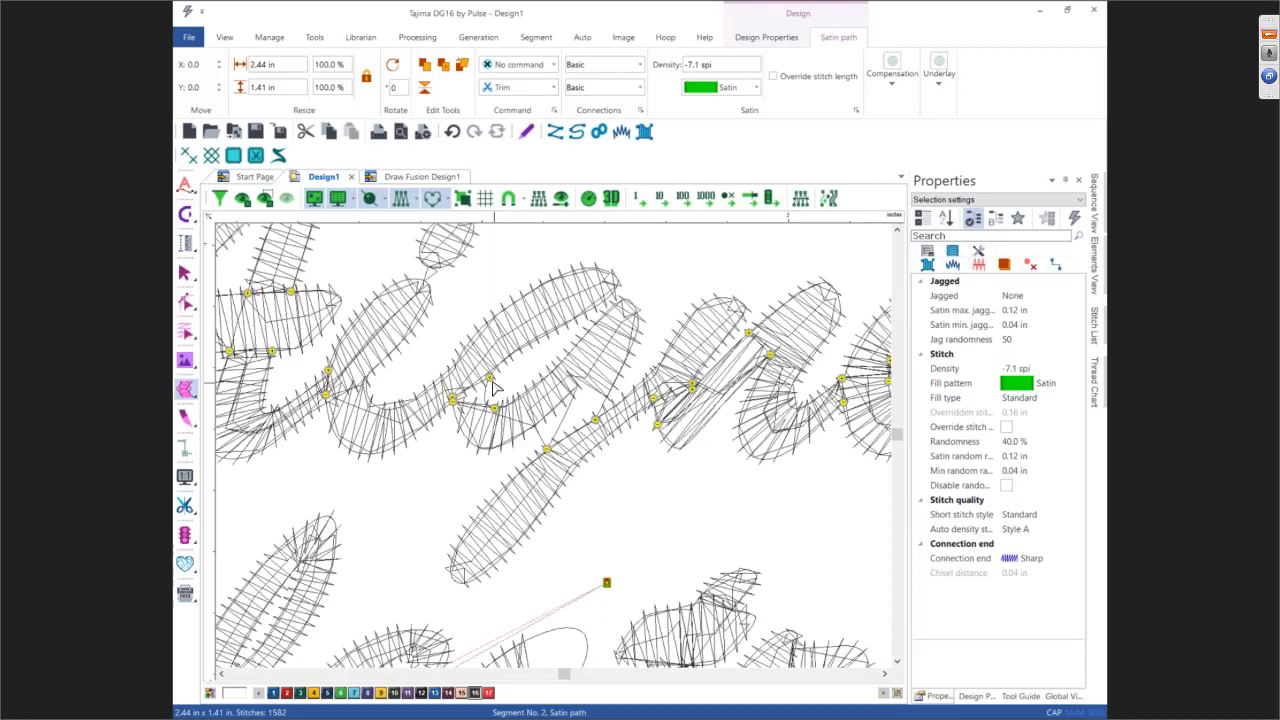
{"action": "left_click_drag", "start_coordinate": [492, 381], "coordinate": [450, 372]}
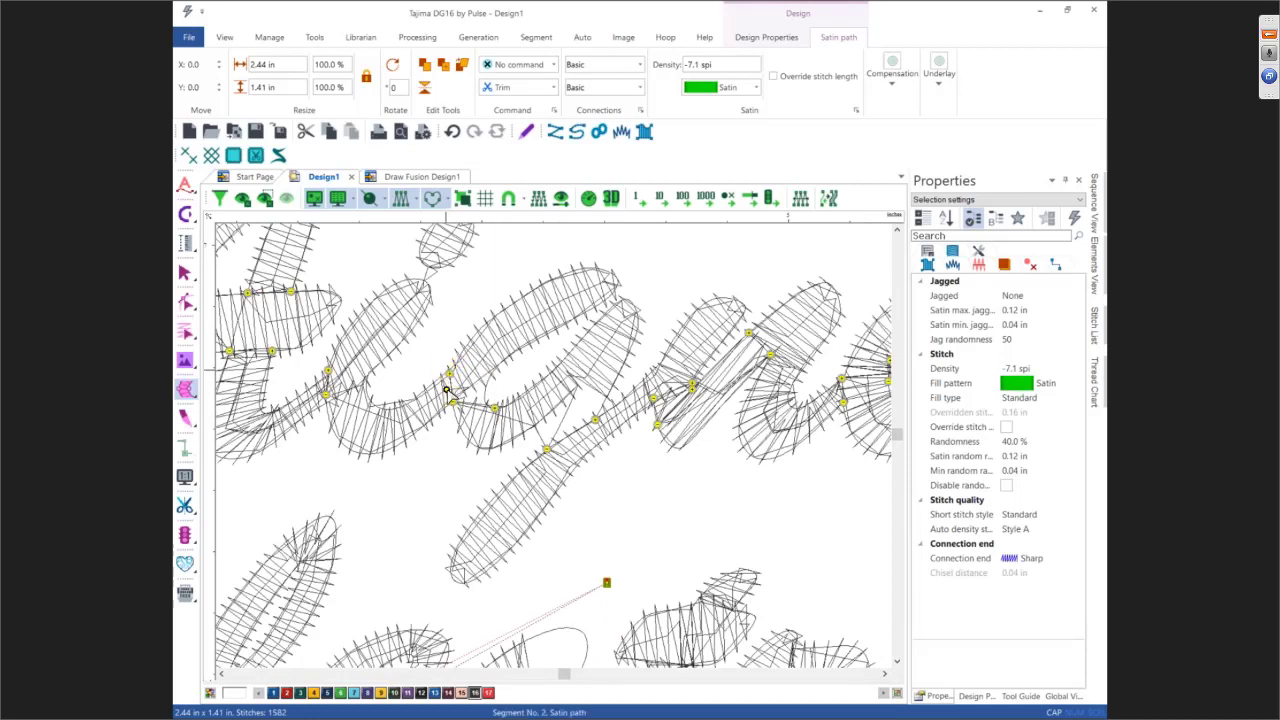
{"action": "right_click", "coordinate": [497, 410]}
{"action": "left_click", "coordinate": [515, 433]}
Realign the virtual line to cross the stroke leaving the "g", and add another where its bowl meets the tail
{"action": "left_click", "coordinate": [596, 423]}
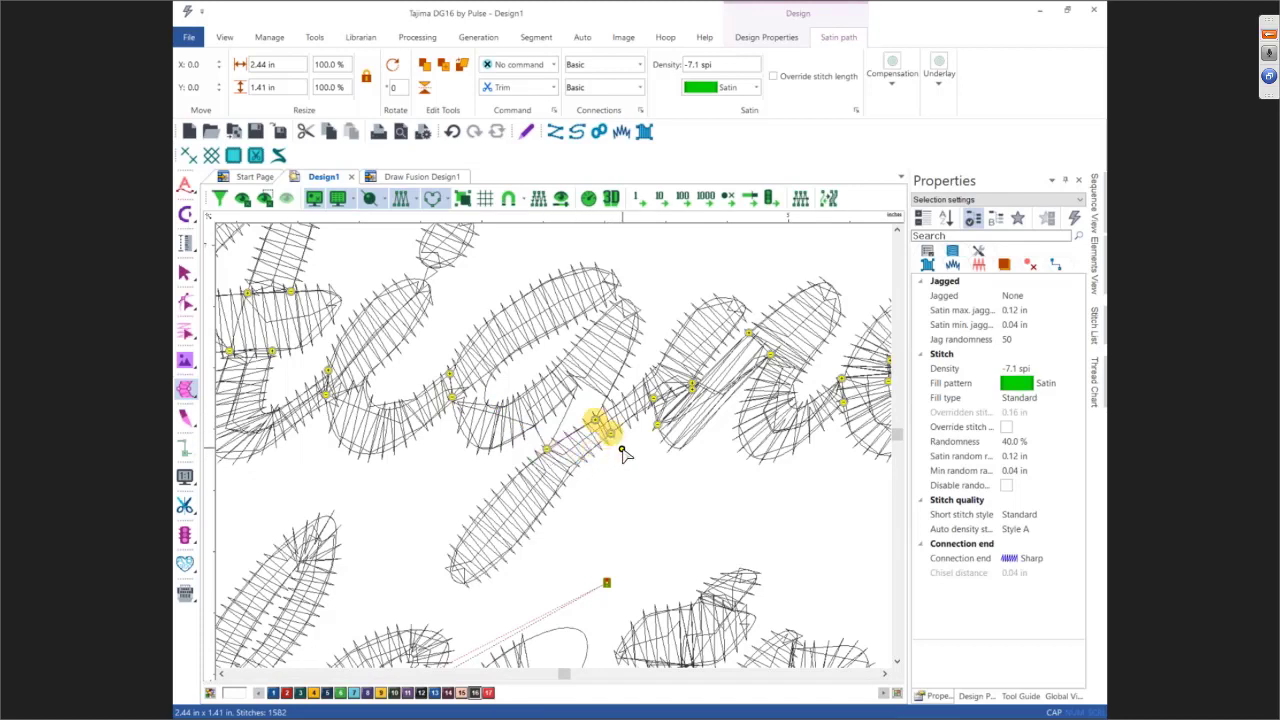
{"action": "left_click", "coordinate": [577, 391]}
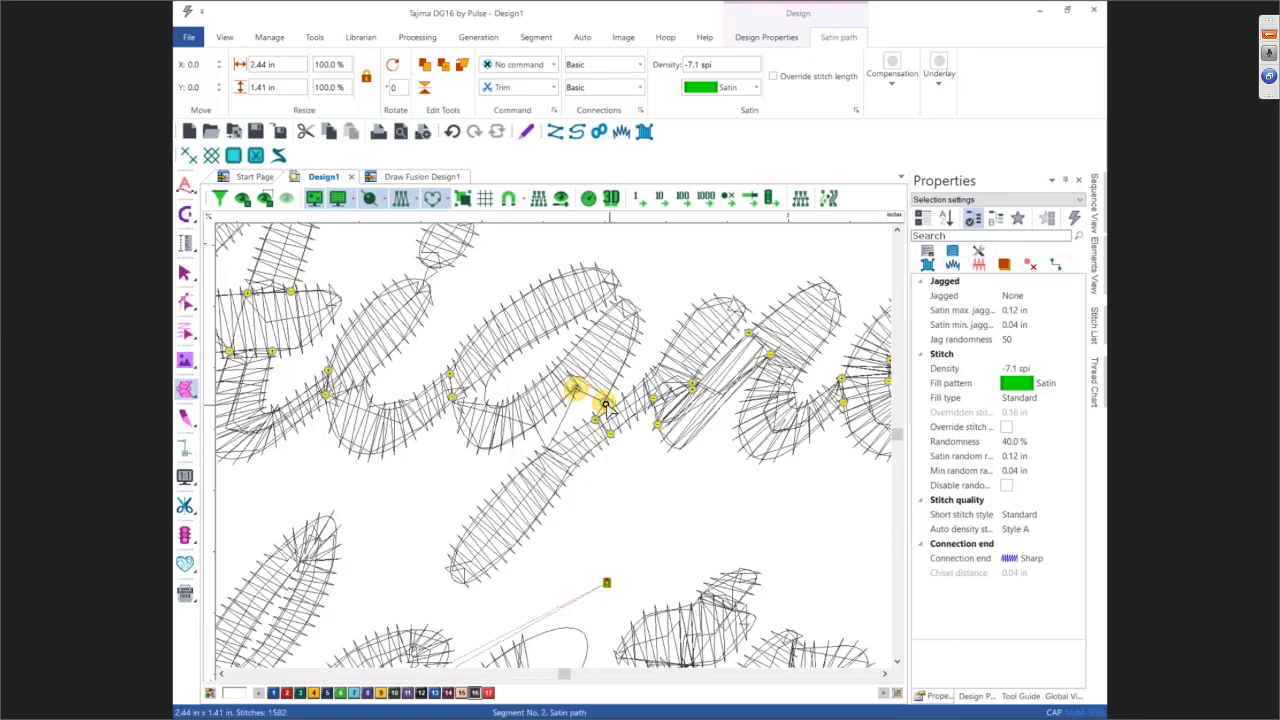
{"action": "left_click", "coordinate": [606, 405]}
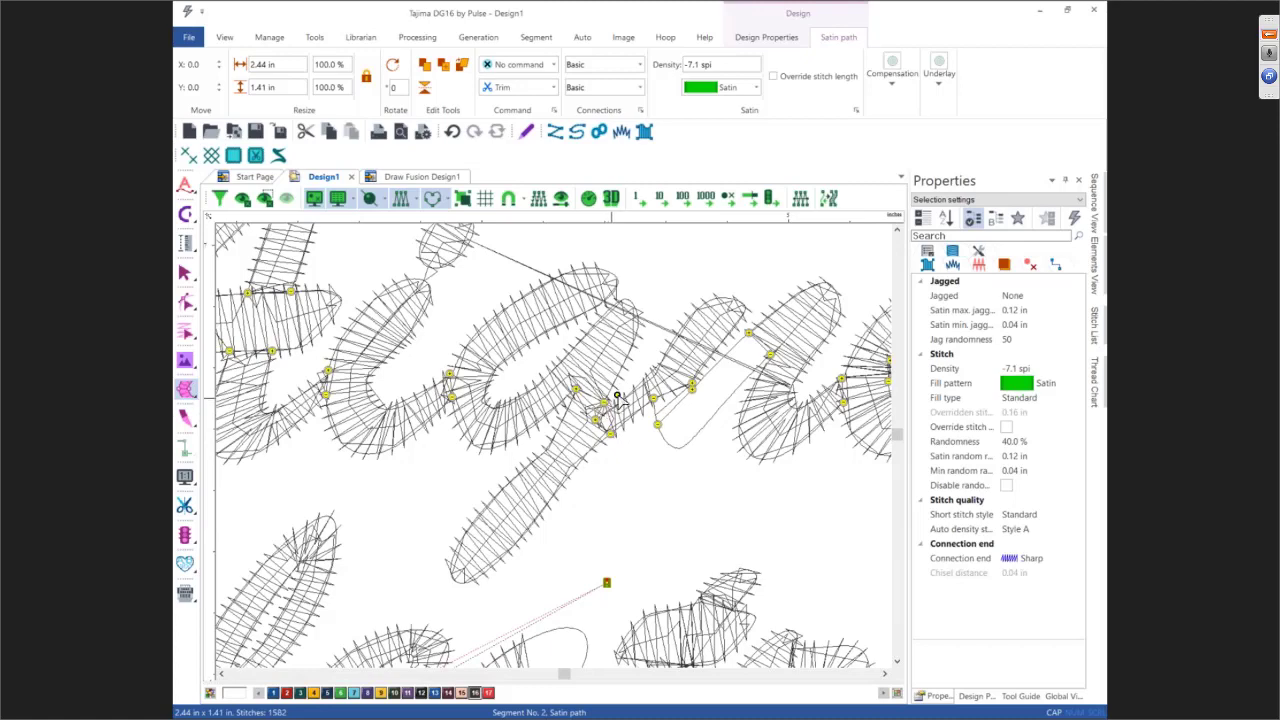
Realign the virtual line across the stroke leading into the "n" and delete the virtual line inside its first downstroke
{"action": "scroll", "coordinate": [645, 392], "scroll_direction": "right", "scroll_amount": 3}
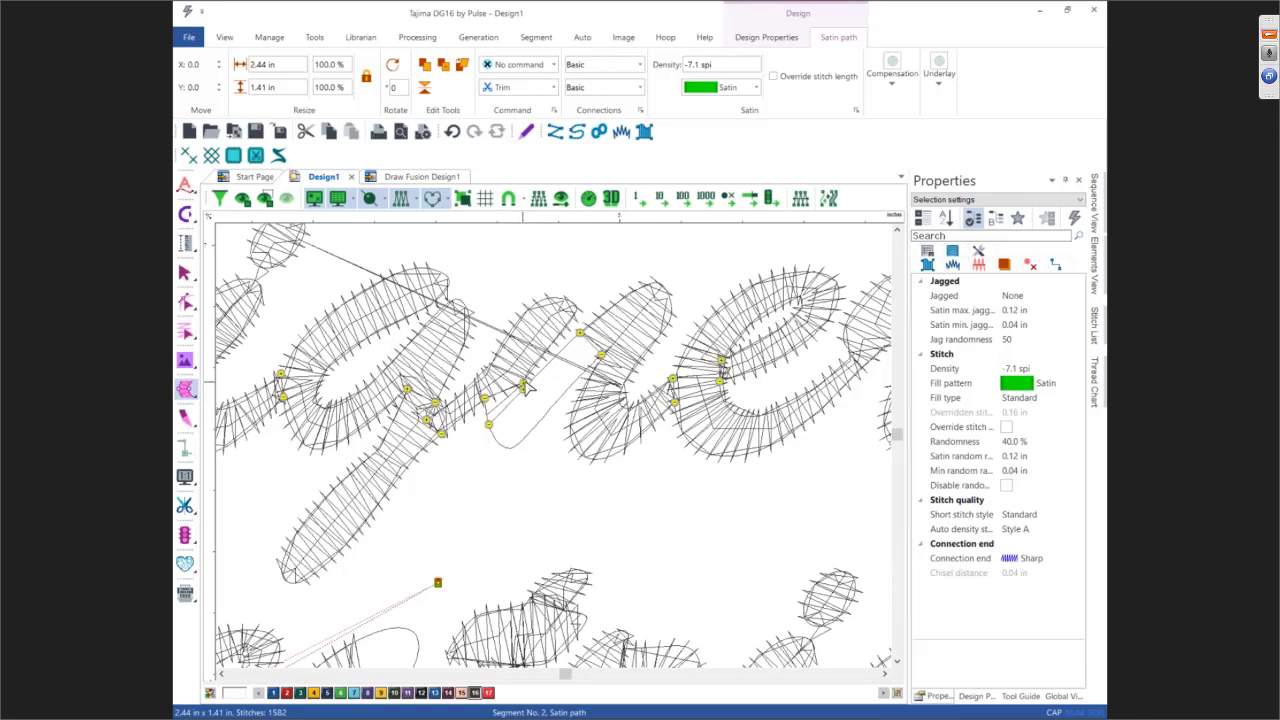
{"action": "left_click", "coordinate": [484, 396]}
{"action": "right_click", "coordinate": [522, 389]}
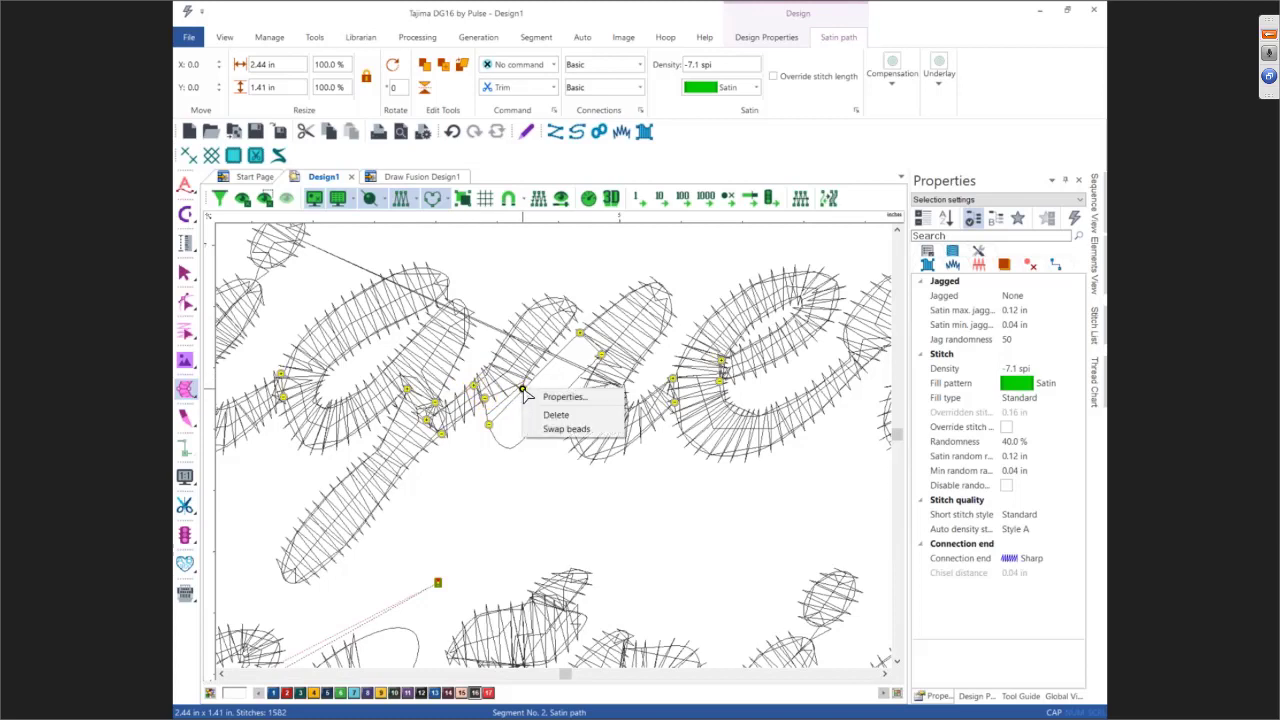
{"action": "left_click", "coordinate": [548, 414]}
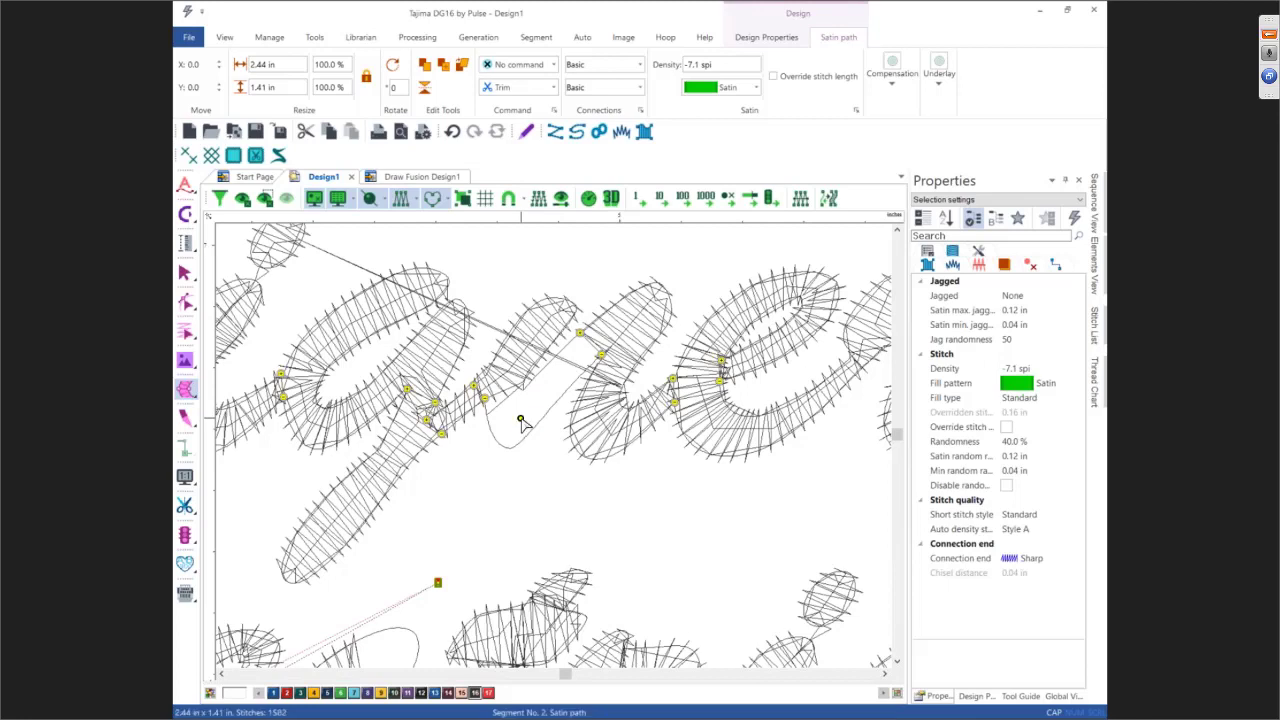
{"action": "key", "text": "Return"}
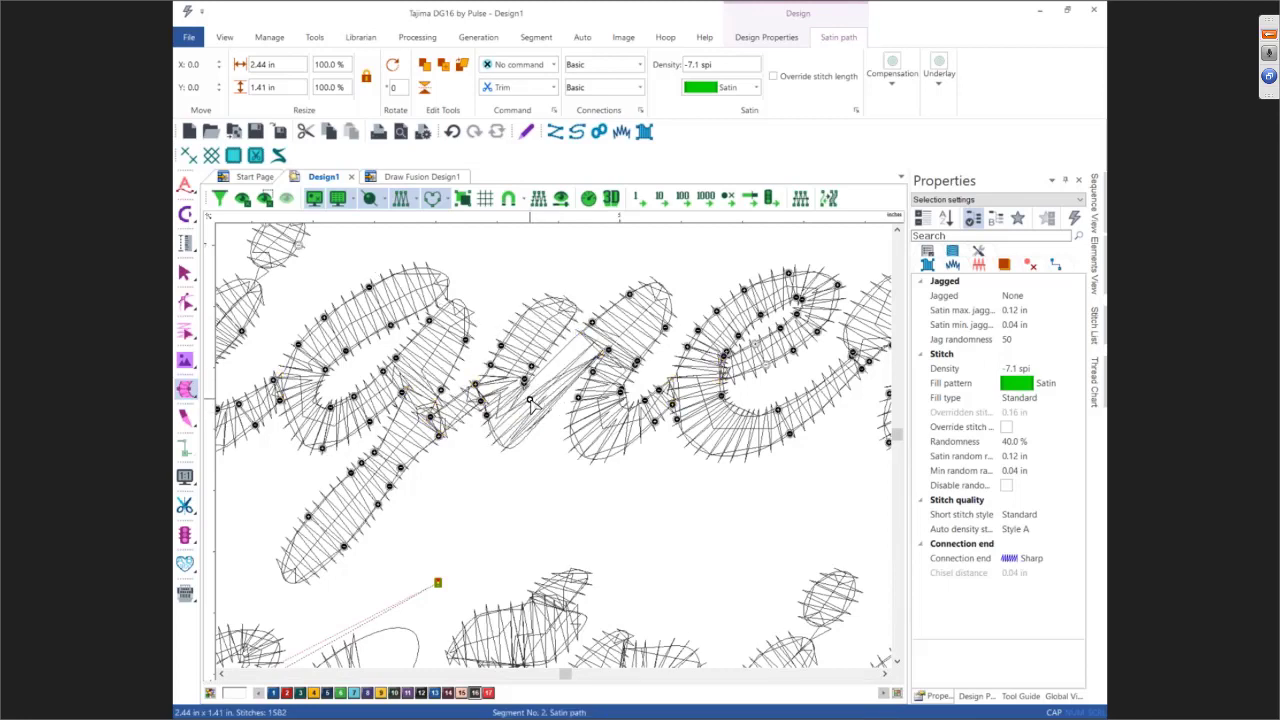
Add two angle lines across the first downstroke of the "n", running the second one to the bottom of its curve
{"action": "left_click", "coordinate": [563, 376]}
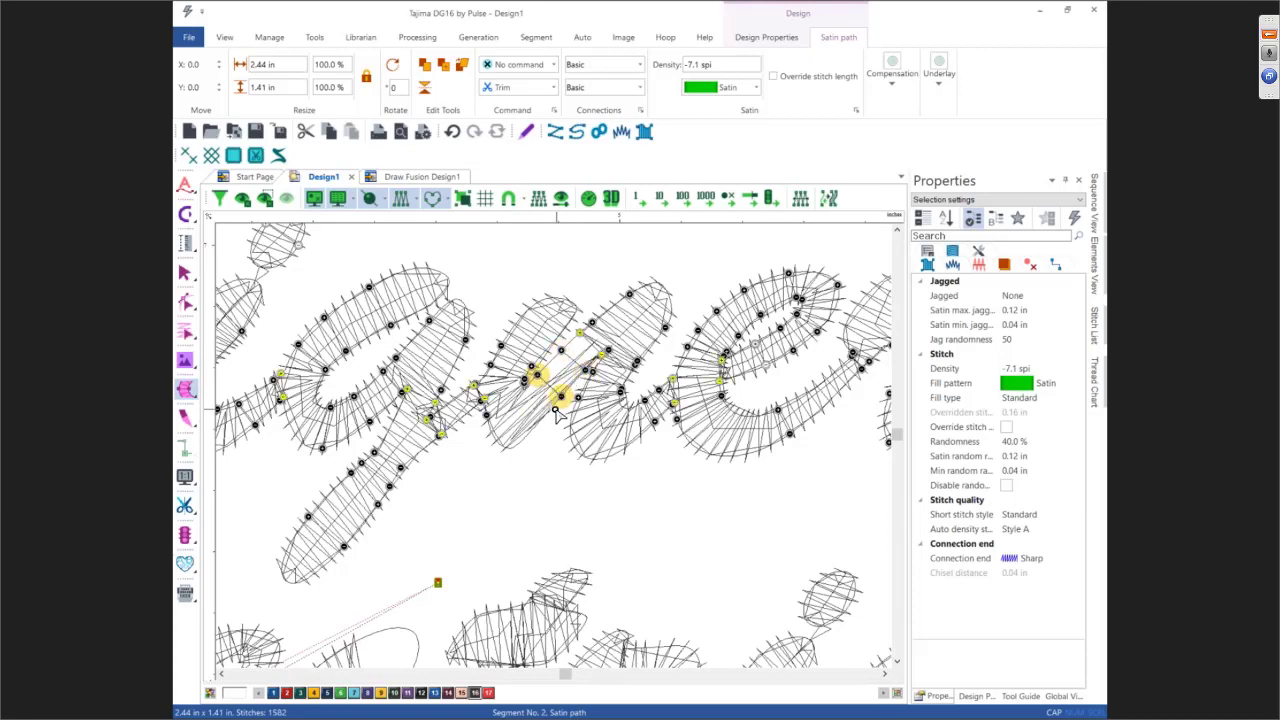
{"action": "scroll", "coordinate": [501, 408], "scroll_direction": "up", "scroll_amount": 3}
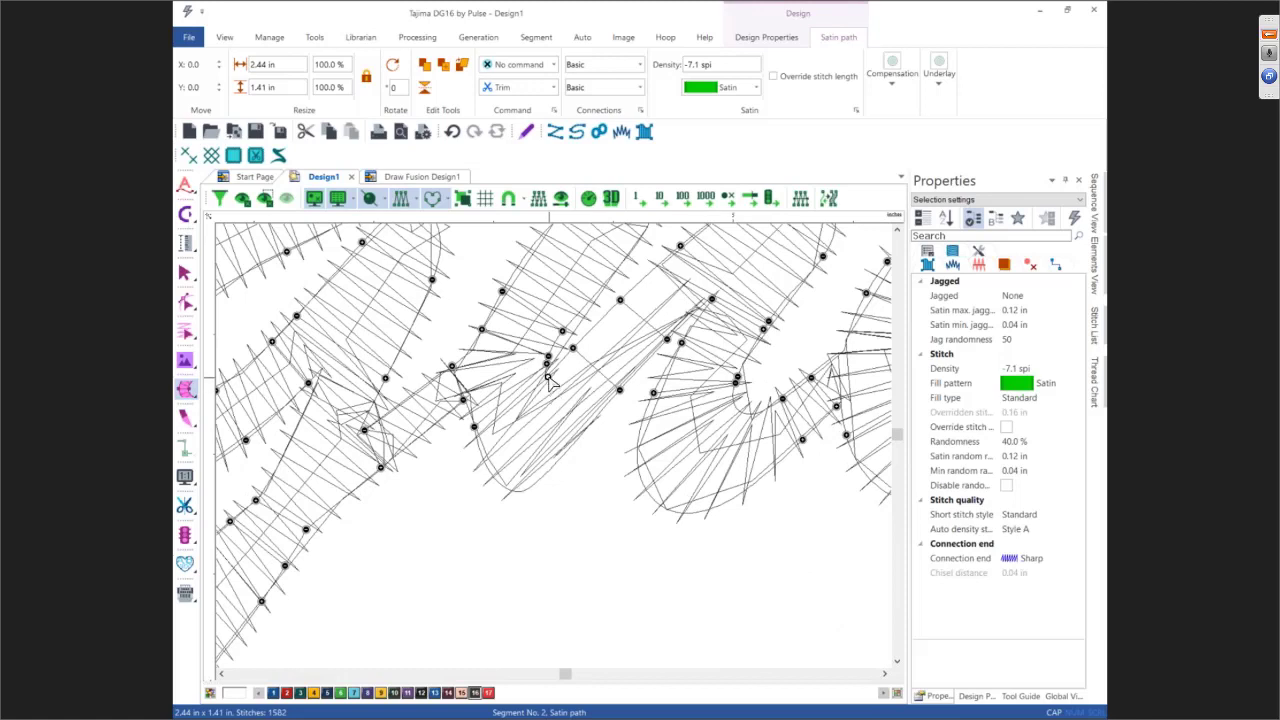
{"action": "left_click_drag", "start_coordinate": [528, 476], "coordinate": [518, 492]}
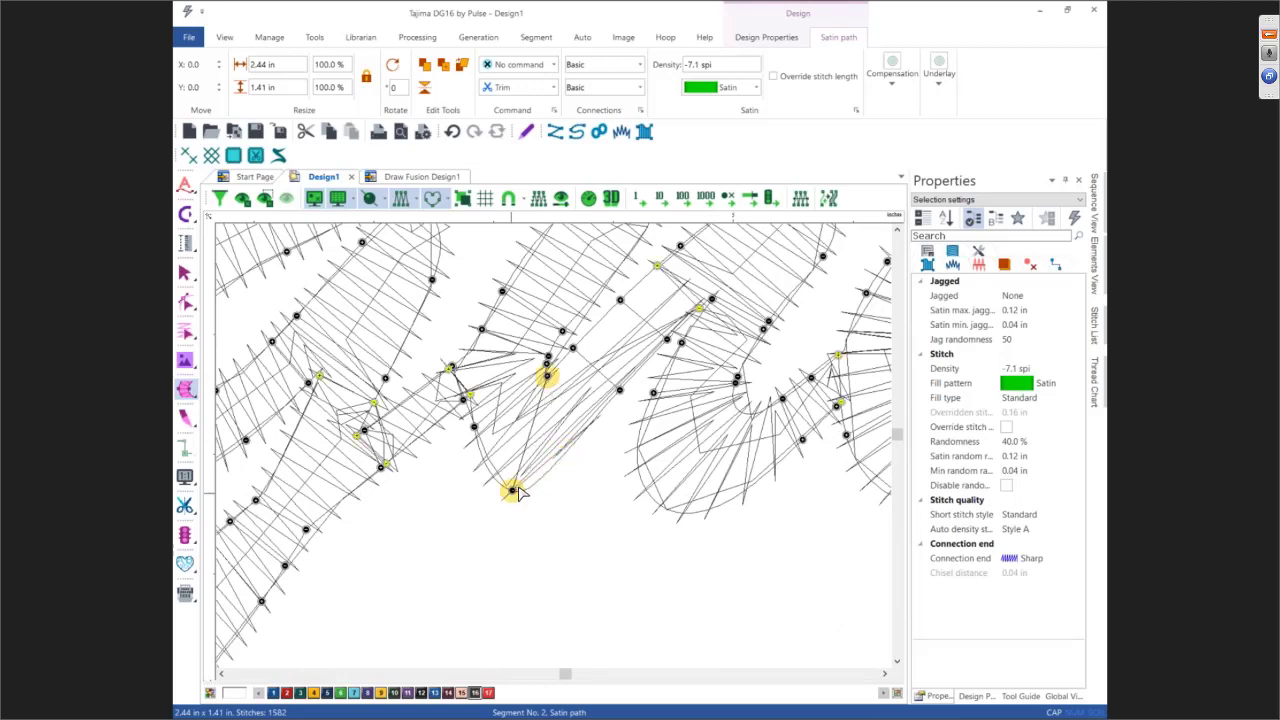
Replace the angle line at the entry of the "n" with one across the stroke connecting it to the "g", and apply the changes
{"action": "right_click", "coordinate": [471, 418]}
{"action": "left_click", "coordinate": [490, 425]}
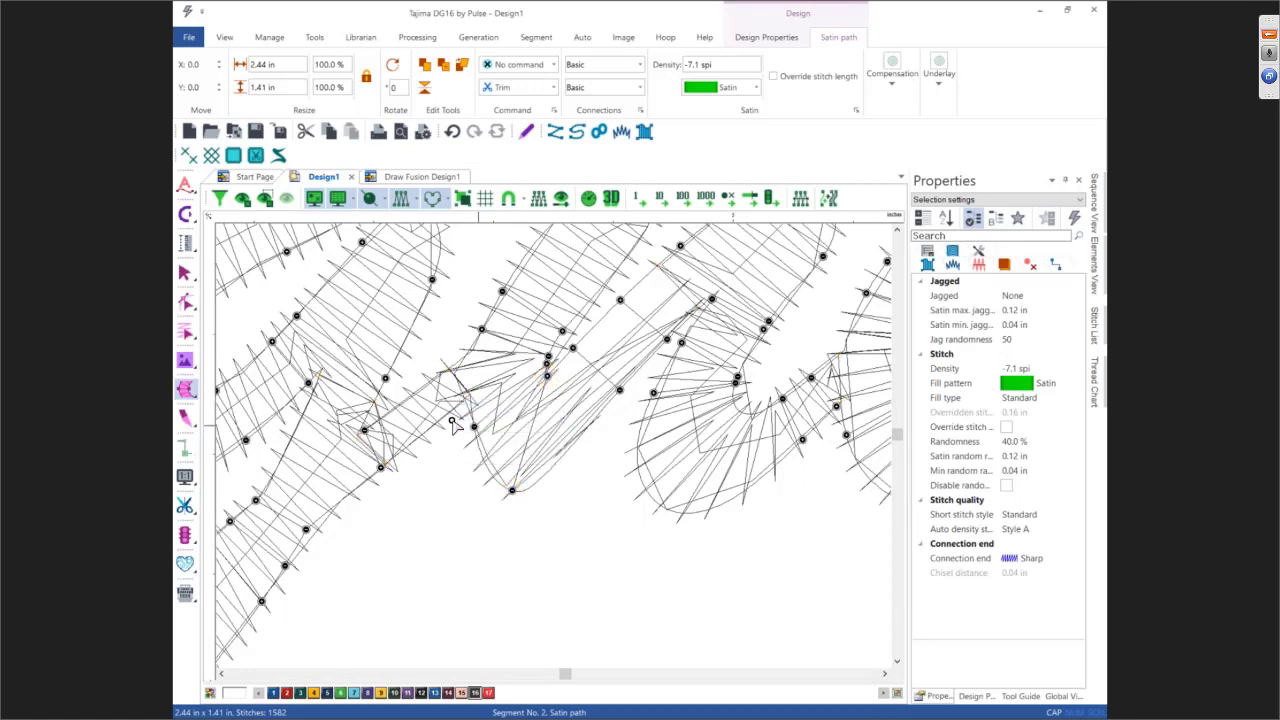
{"action": "left_click", "coordinate": [416, 406]}
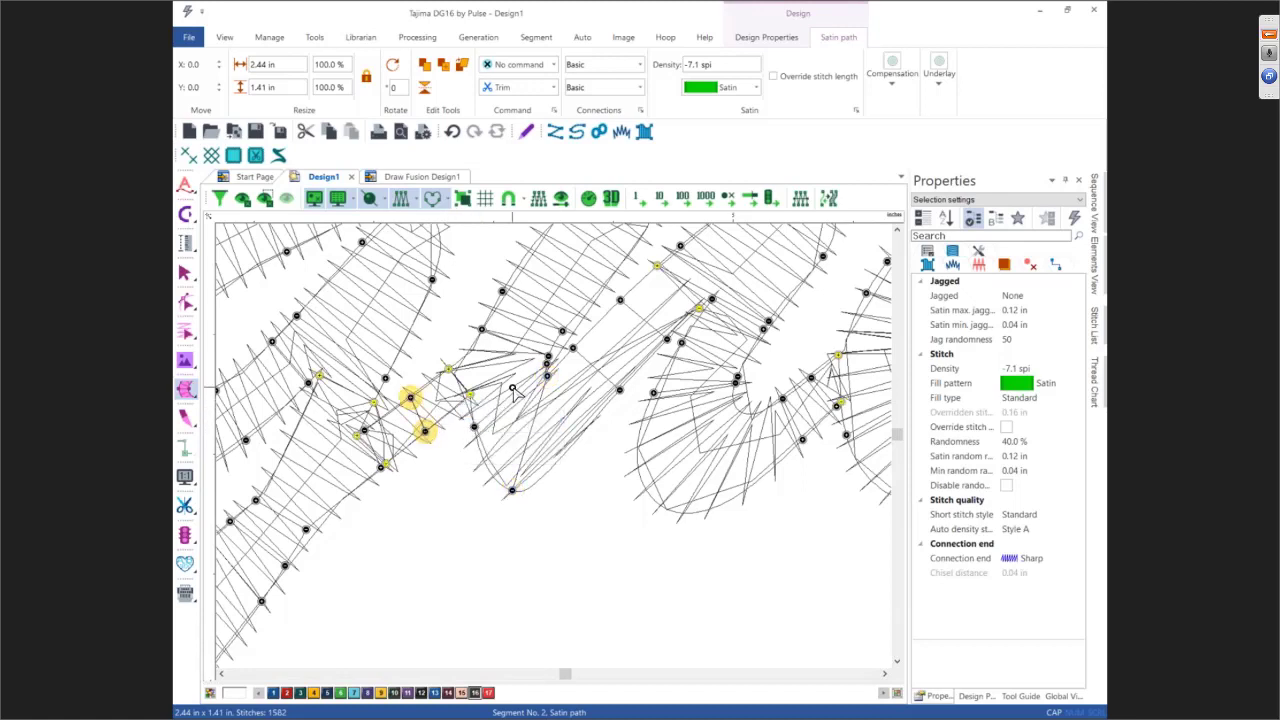
{"action": "key", "text": "Return"}
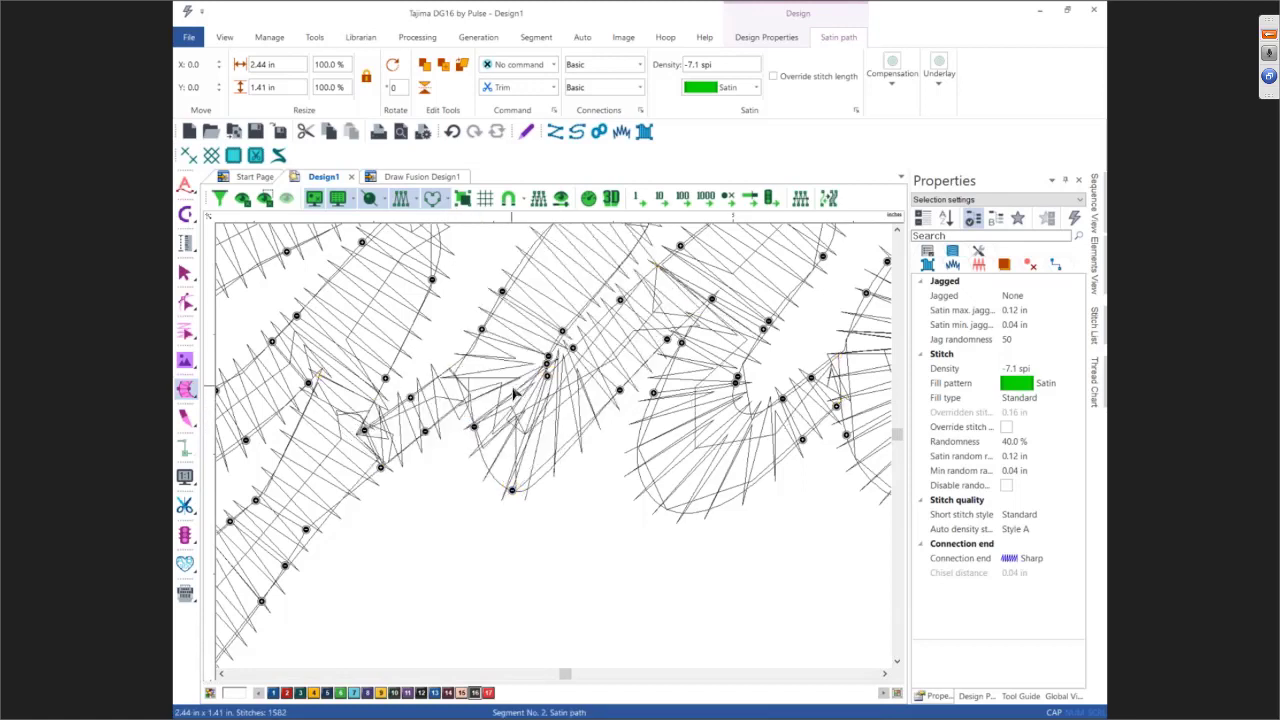
Delete the two angle lines near the apex of the "A" in "Aigner" and finish editing the angle lines
{"action": "scroll", "coordinate": [591, 383], "scroll_direction": "down", "scroll_amount": 3}
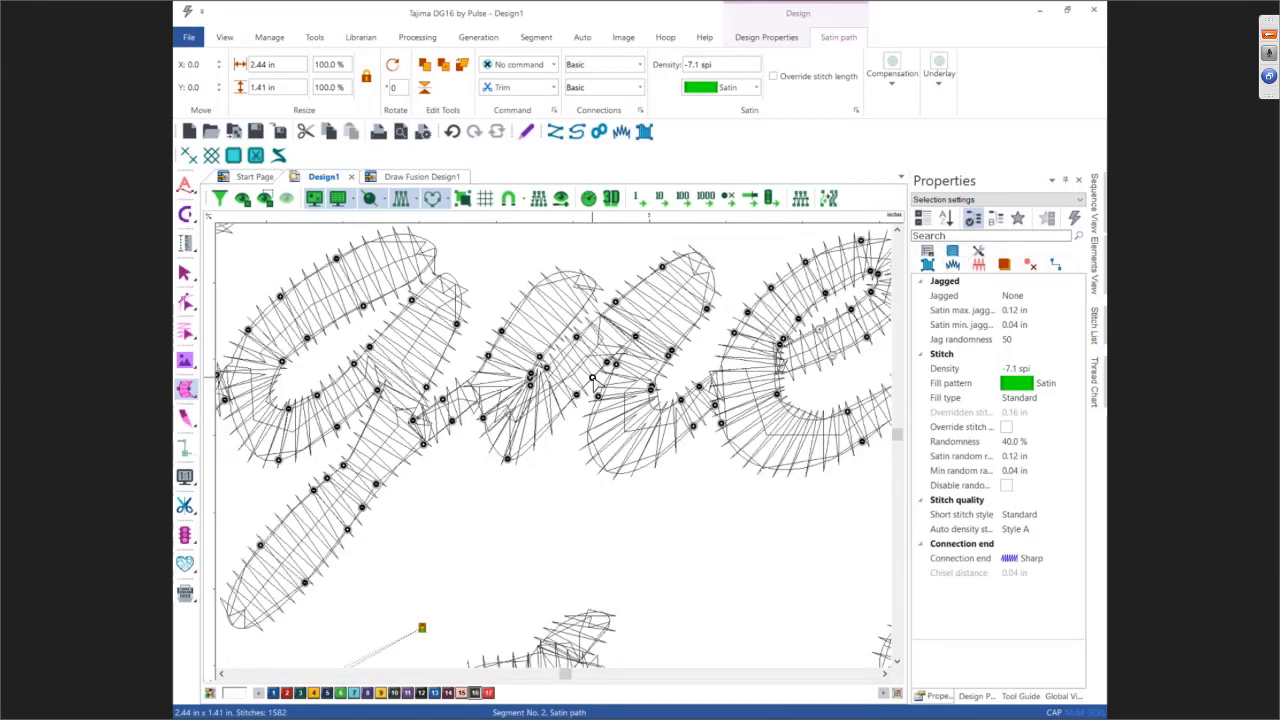
{"action": "scroll", "coordinate": [592, 380], "scroll_direction": "down", "scroll_amount": 3}
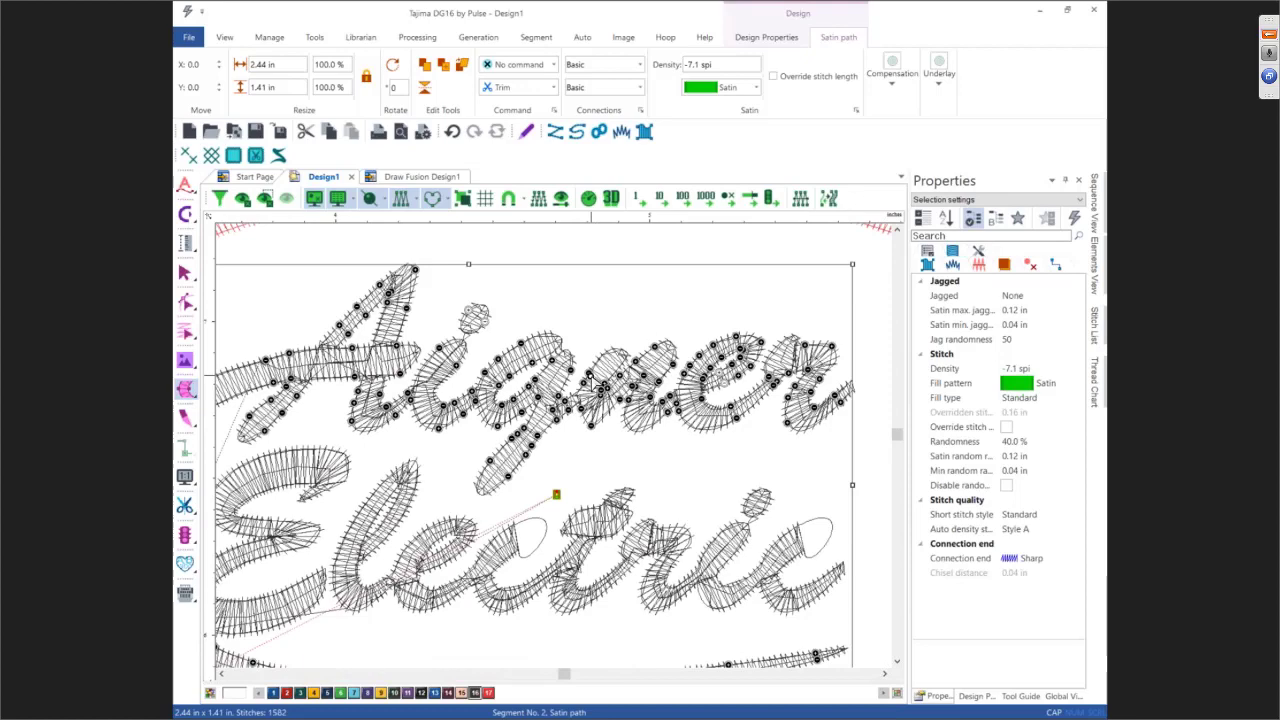
{"action": "scroll", "coordinate": [593, 380], "scroll_direction": "down", "scroll_amount": 2}
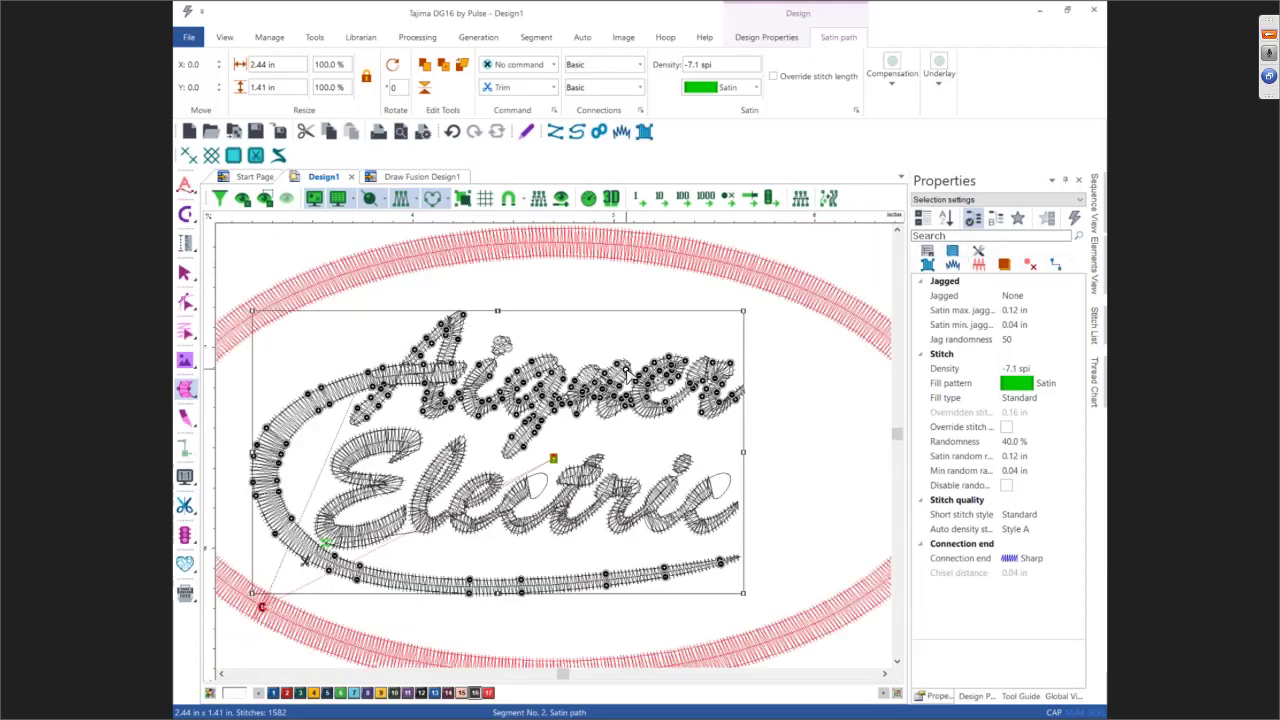
{"action": "scroll", "coordinate": [440, 348], "scroll_direction": "up", "scroll_amount": 2}
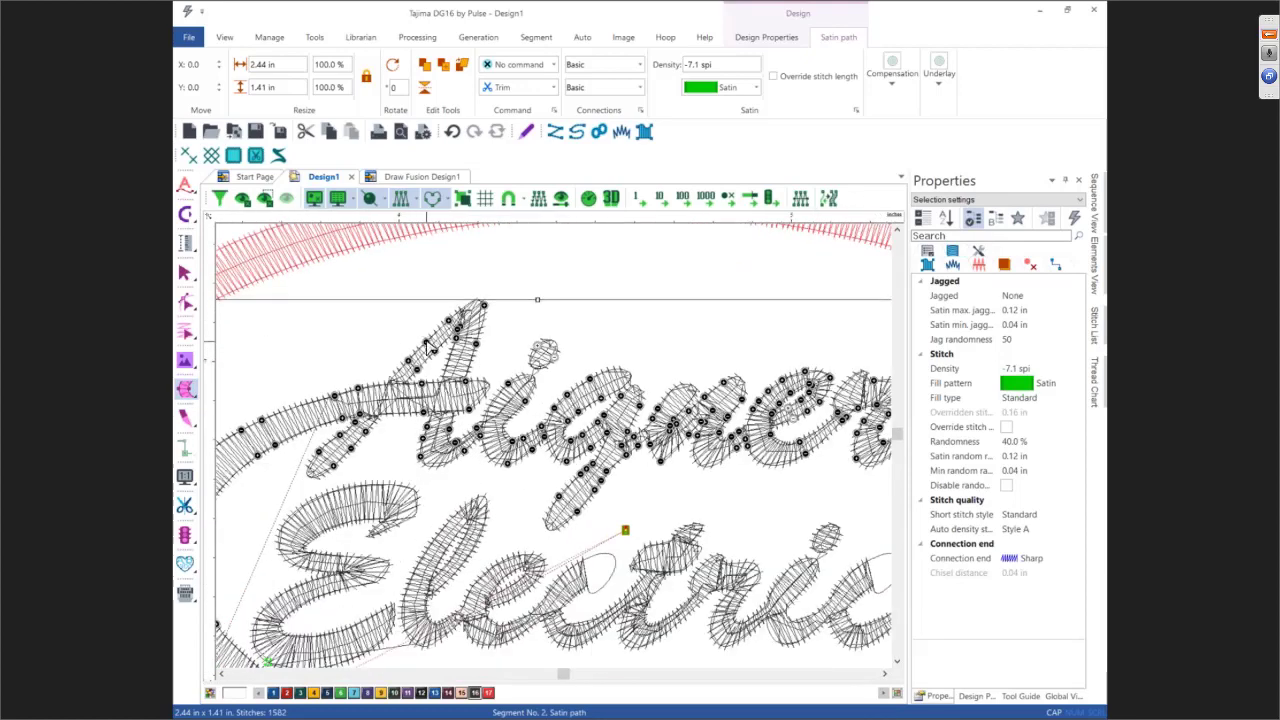
{"action": "scroll", "coordinate": [428, 345], "scroll_direction": "up", "scroll_amount": 1}
{"action": "right_click", "coordinate": [517, 286]}
{"action": "left_click", "coordinate": [538, 312]}
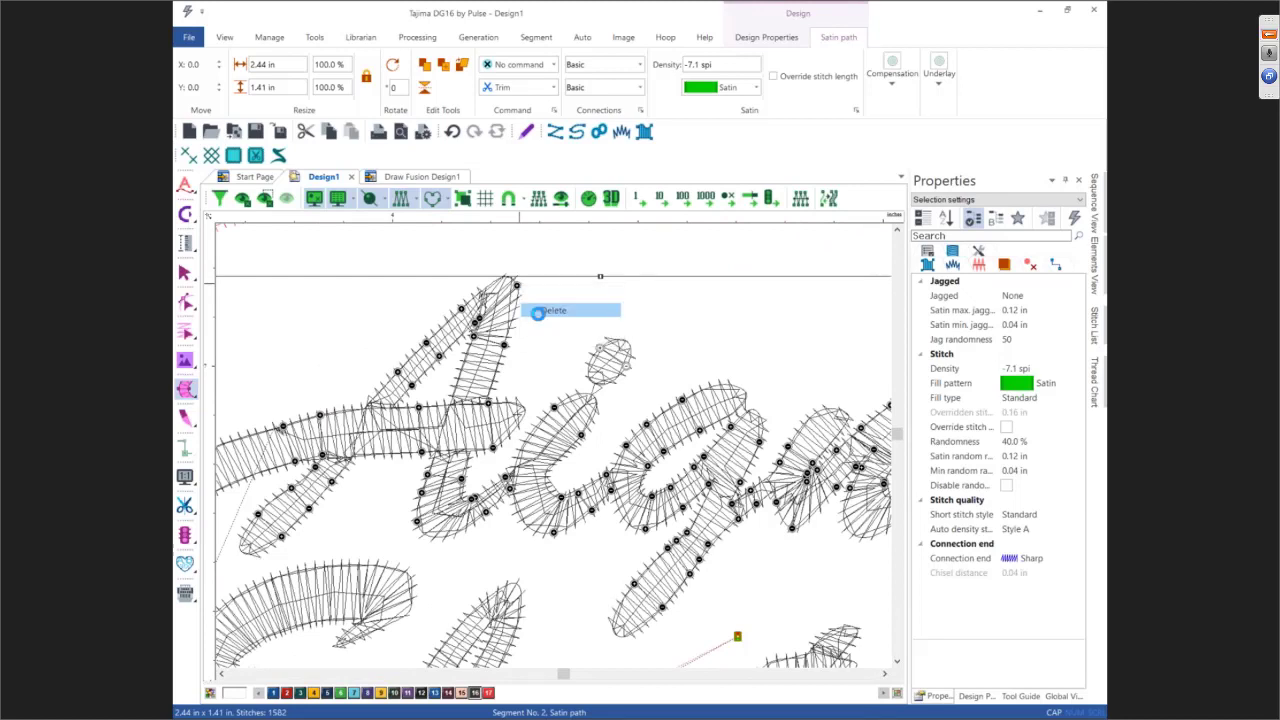
{"action": "right_click", "coordinate": [477, 330]}
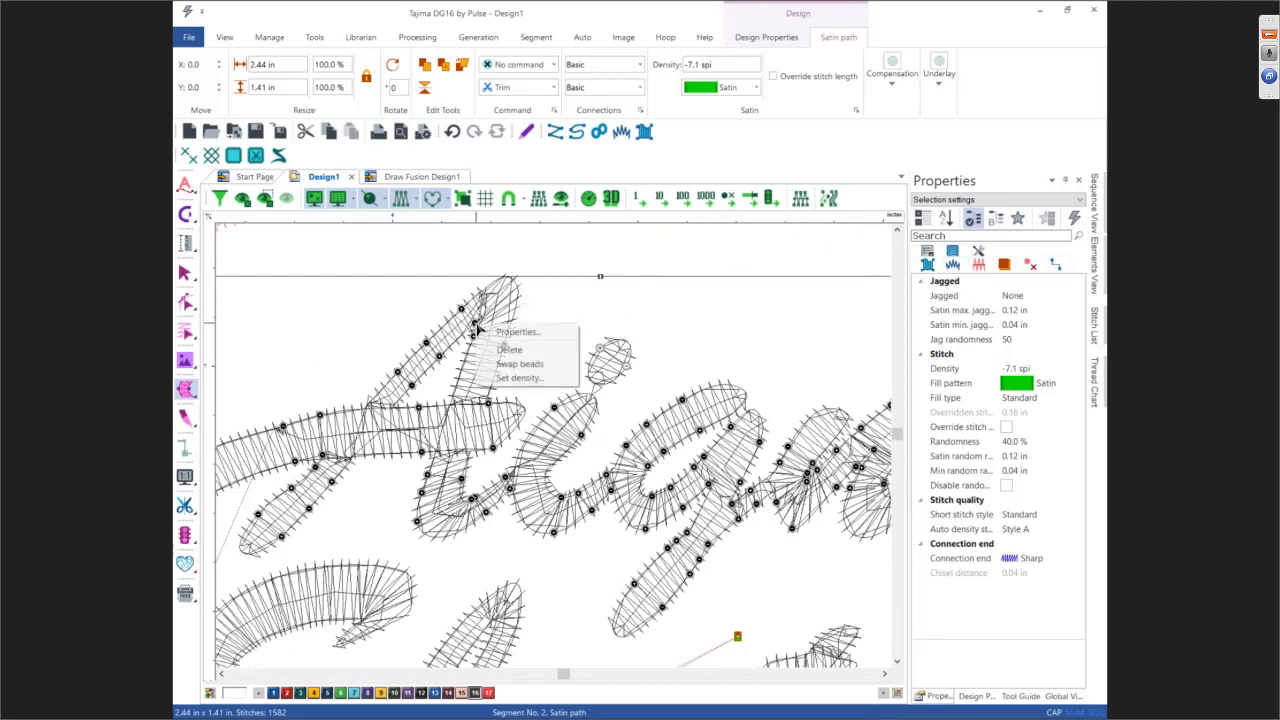
{"action": "left_click", "coordinate": [502, 347]}
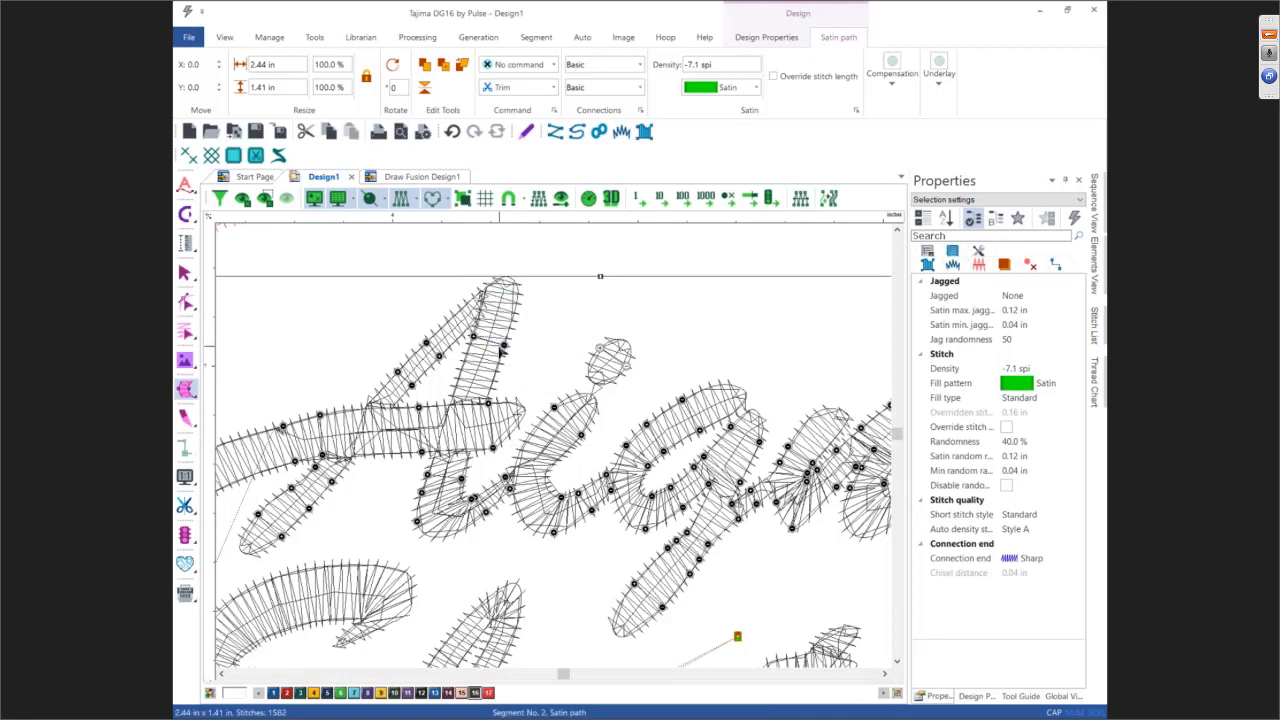
{"action": "key", "text": "Escape"}
{"action": "key", "text": "0"}
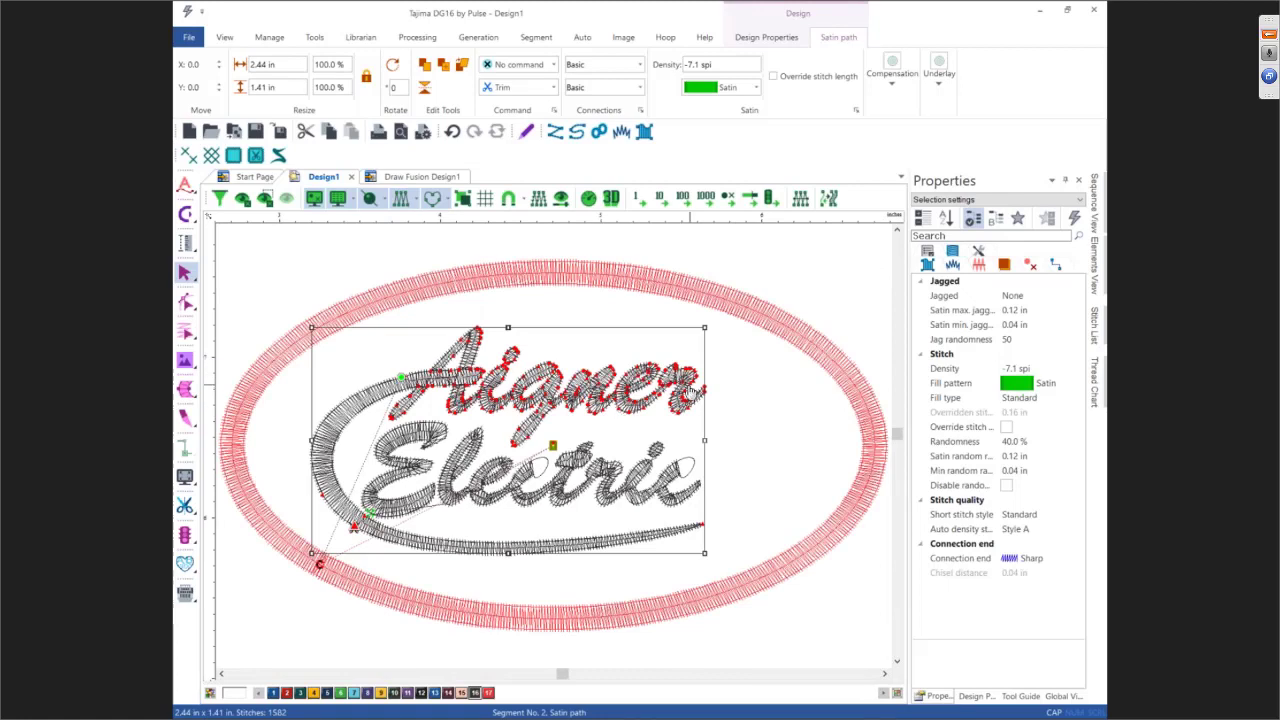
Select the satin path holding "lectric" in "Electric" and start editing its virtual lines
{"action": "left_click", "coordinate": [420, 515]}
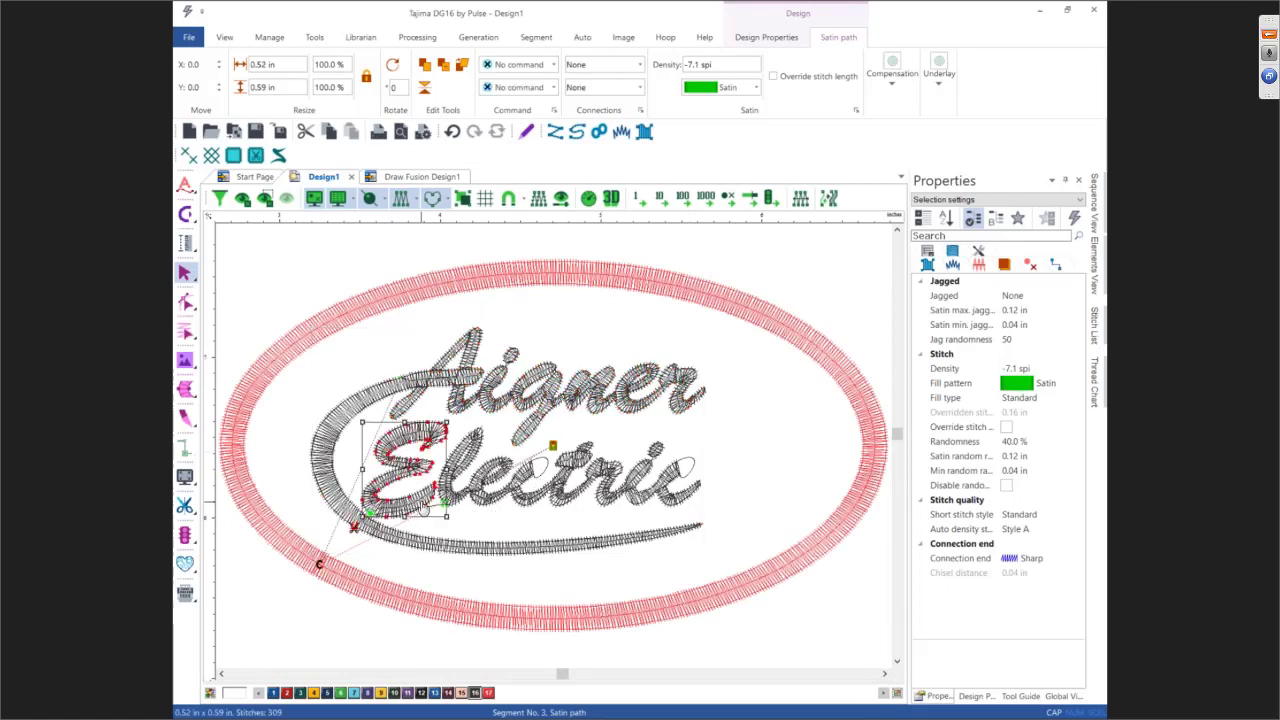
{"action": "scroll", "coordinate": [423, 511], "scroll_direction": "up", "scroll_amount": 3}
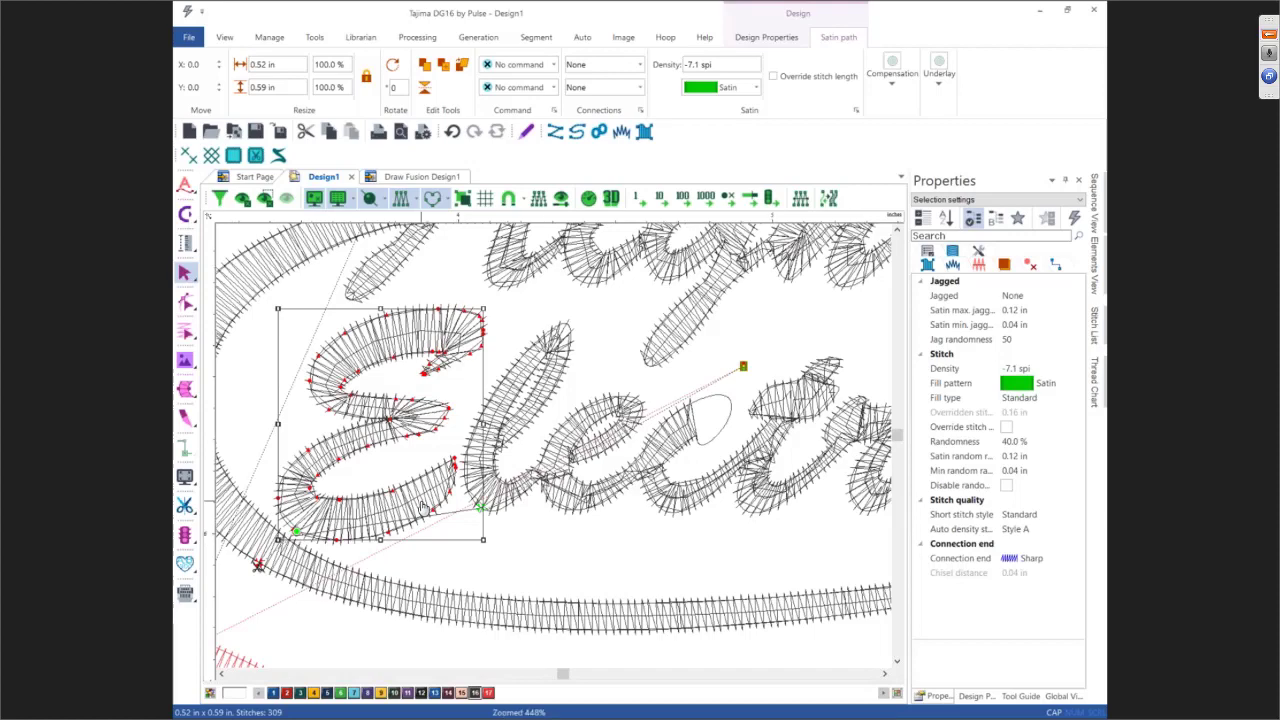
{"action": "scroll", "coordinate": [423, 511], "scroll_direction": "down", "scroll_amount": 1}
{"action": "scroll", "coordinate": [659, 457], "scroll_direction": "up", "scroll_amount": 1}
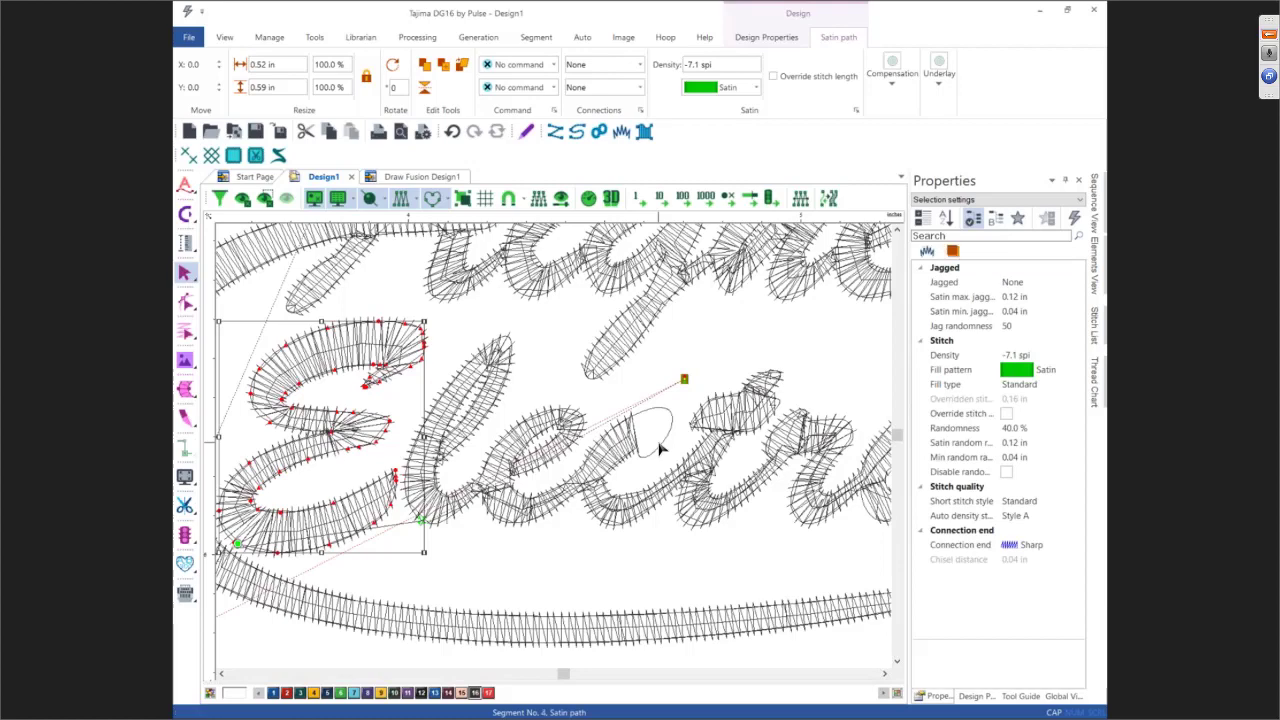
{"action": "left_click", "coordinate": [659, 445]}
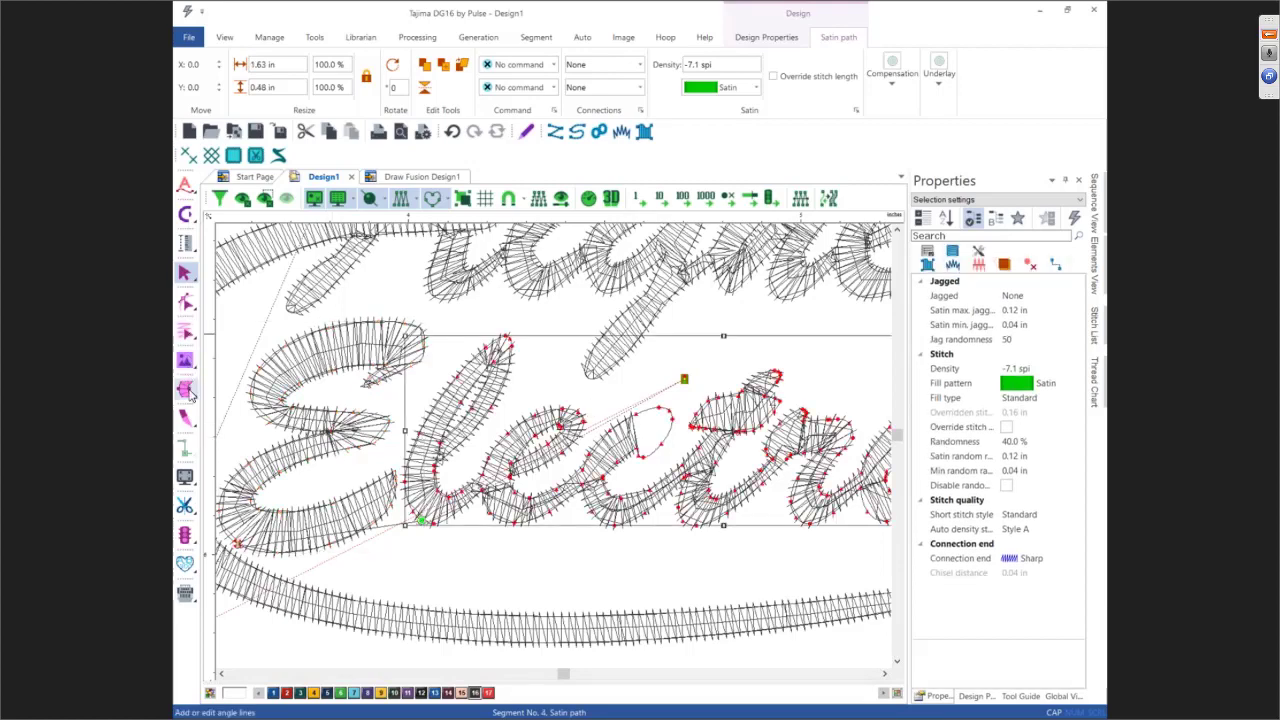
{"action": "mouse_move", "coordinate": [186, 389]}
{"action": "left_click", "coordinate": [232, 412]}
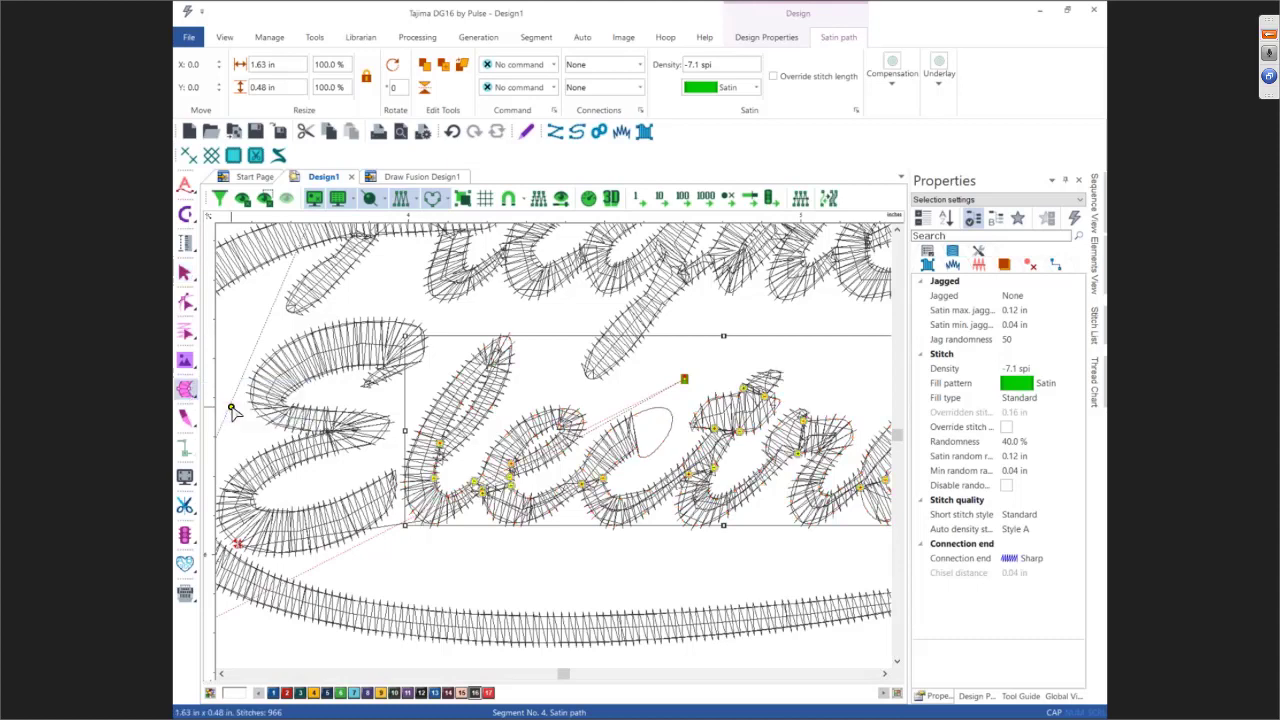
Try deleting the virtual line inside the "e" that follows the "l" in "Electric", and undo the deletion
{"action": "right_click", "coordinate": [512, 488]}
{"action": "left_click", "coordinate": [547, 513]}
{"action": "right_click", "coordinate": [510, 480]}
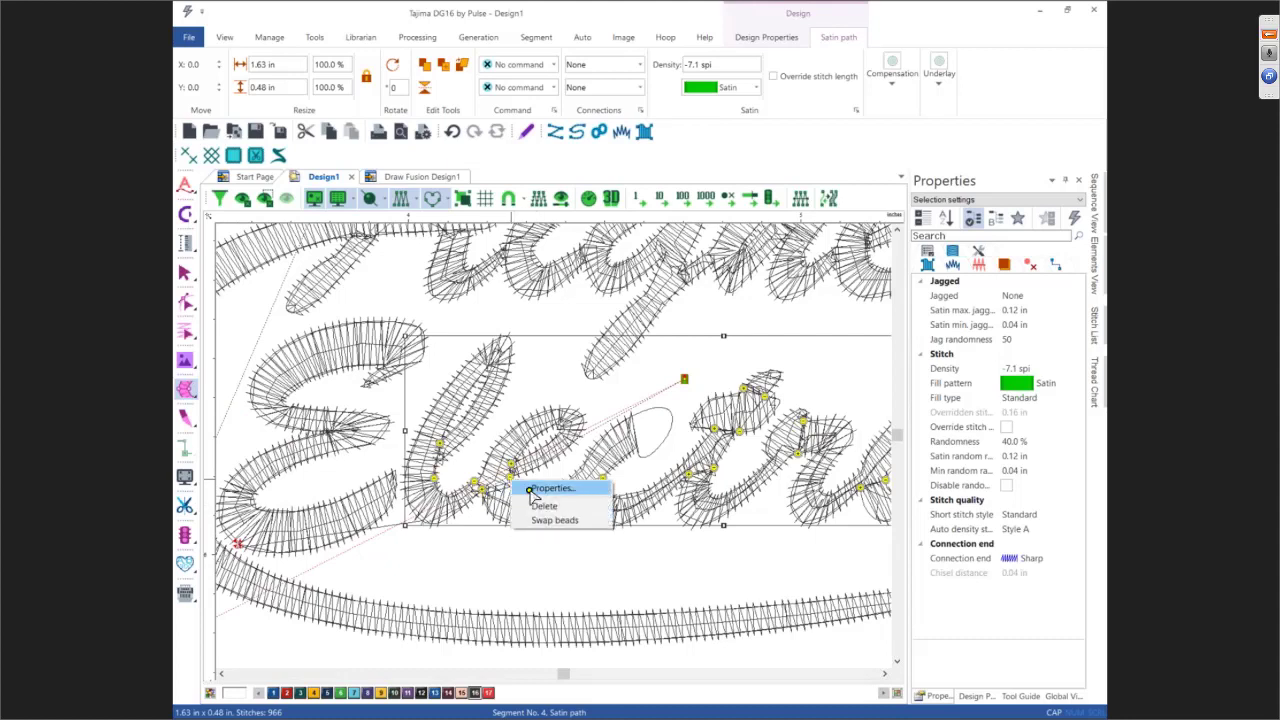
{"action": "left_click", "coordinate": [540, 506]}
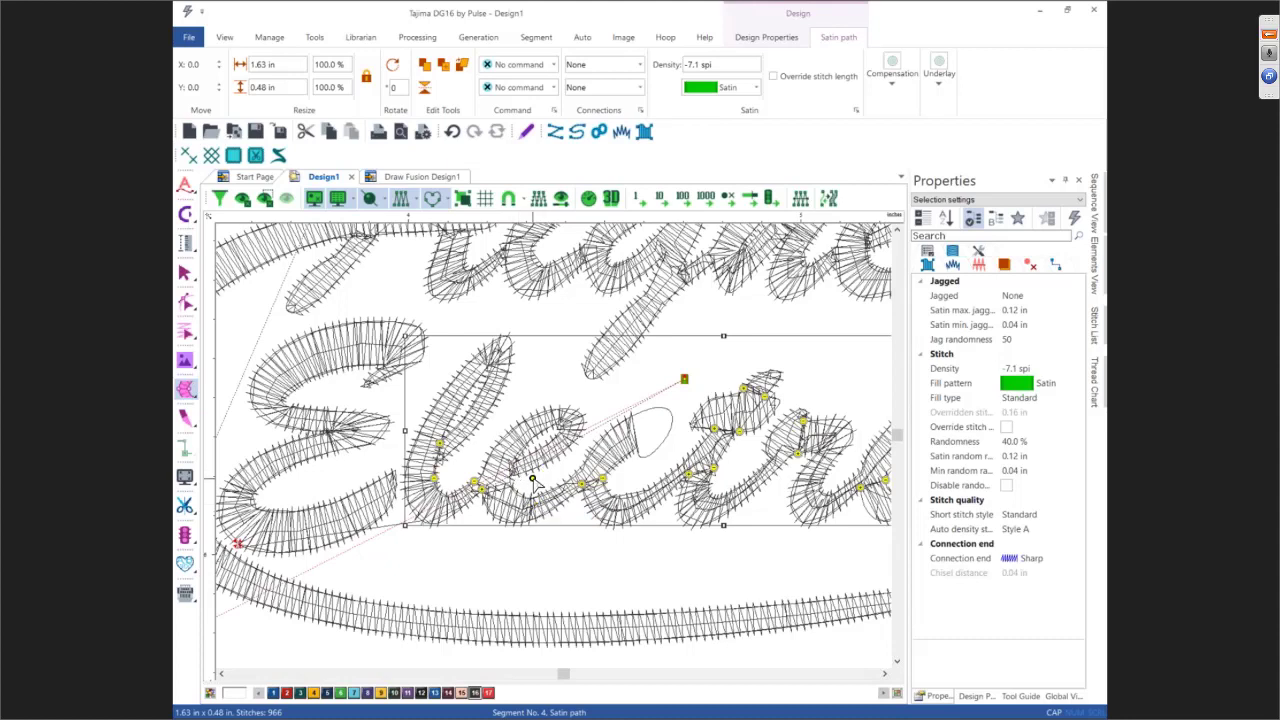
{"action": "key", "text": "ctrl+z"}
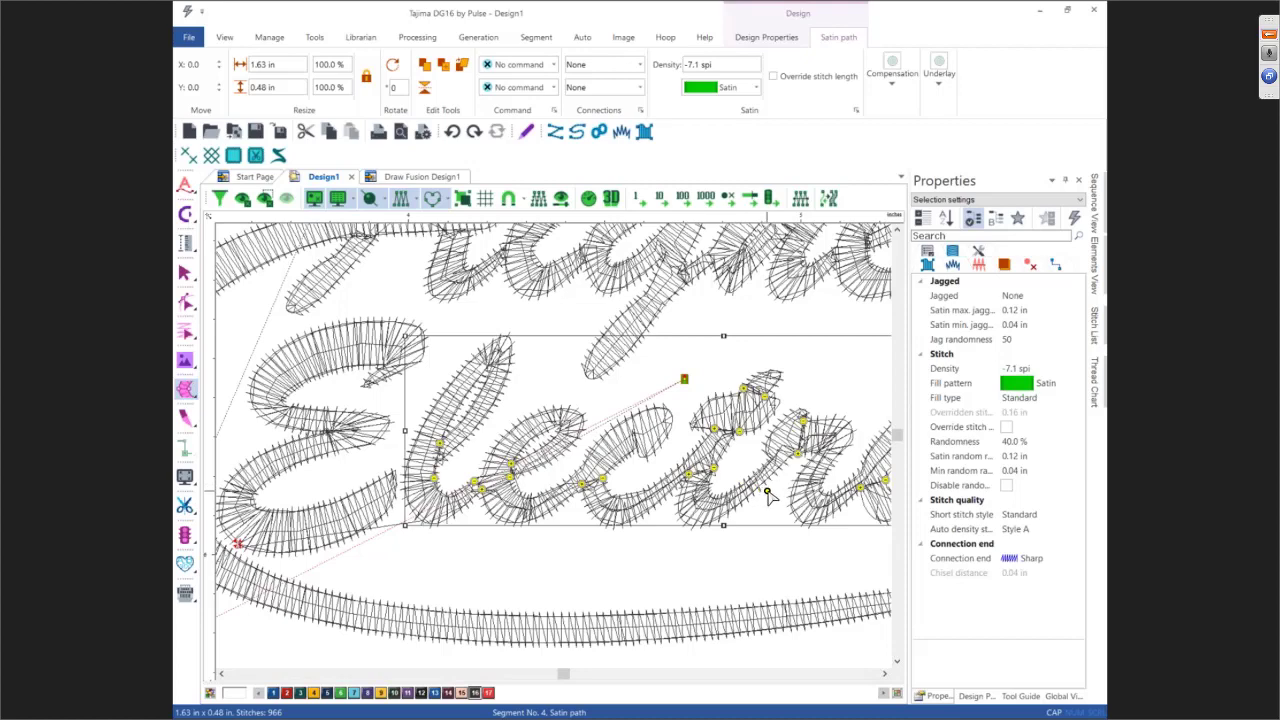
Move the end of the virtual line inside the final "c" of "Electric" back toward the stroke coming from the "i"
{"action": "scroll", "coordinate": [843, 487], "scroll_direction": "up", "scroll_amount": 2}
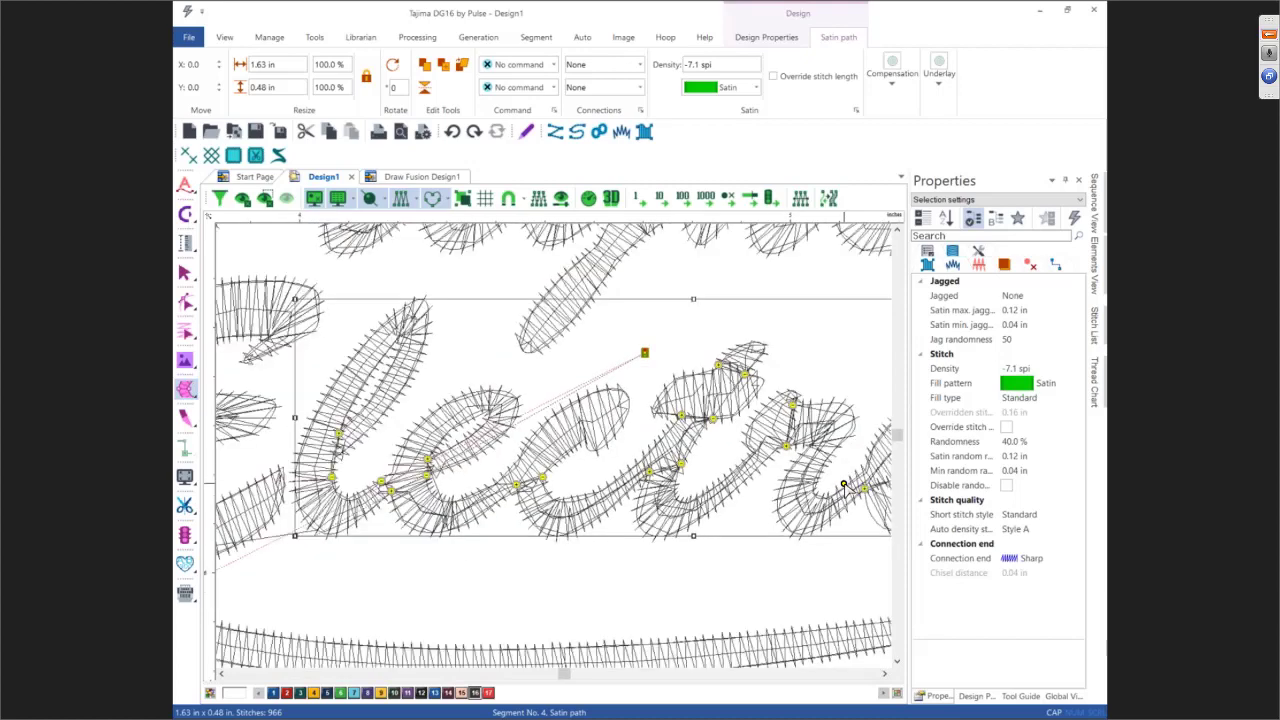
{"action": "scroll", "coordinate": [843, 487], "scroll_direction": "down", "scroll_amount": 3}
{"action": "scroll", "coordinate": [818, 485], "scroll_direction": "up", "scroll_amount": 1}
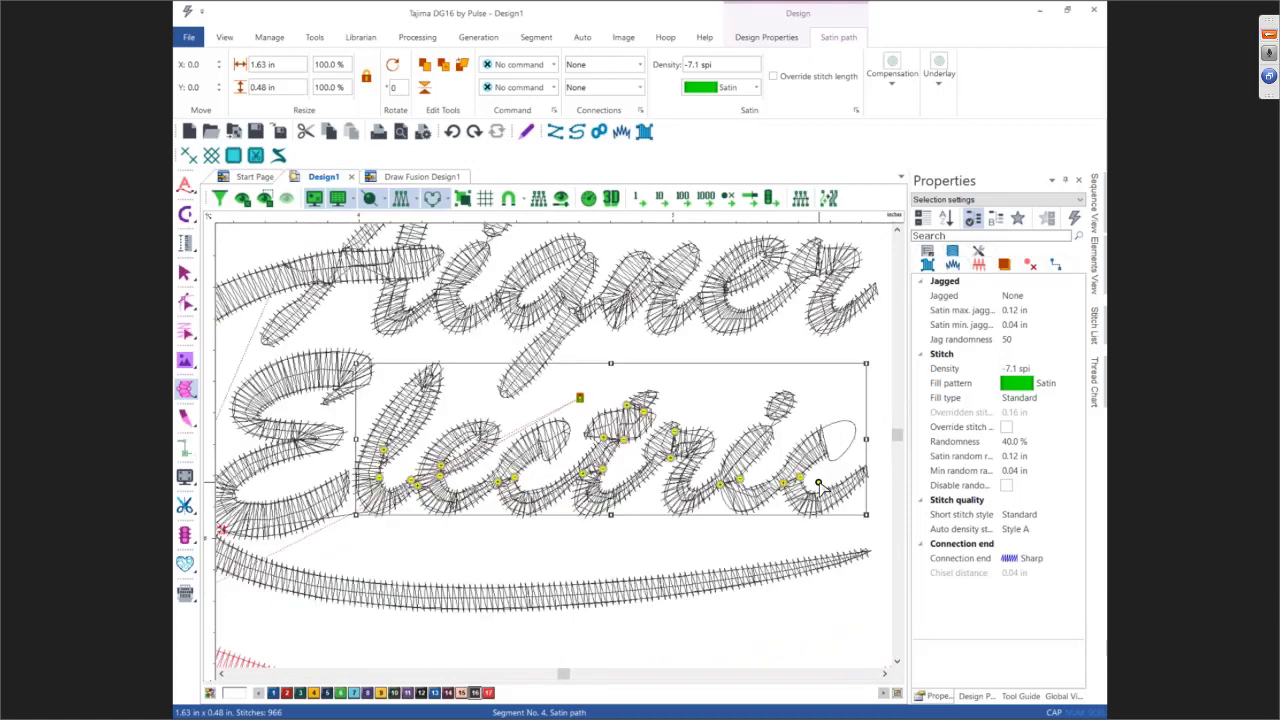
{"action": "scroll", "coordinate": [818, 485], "scroll_direction": "up", "scroll_amount": 1}
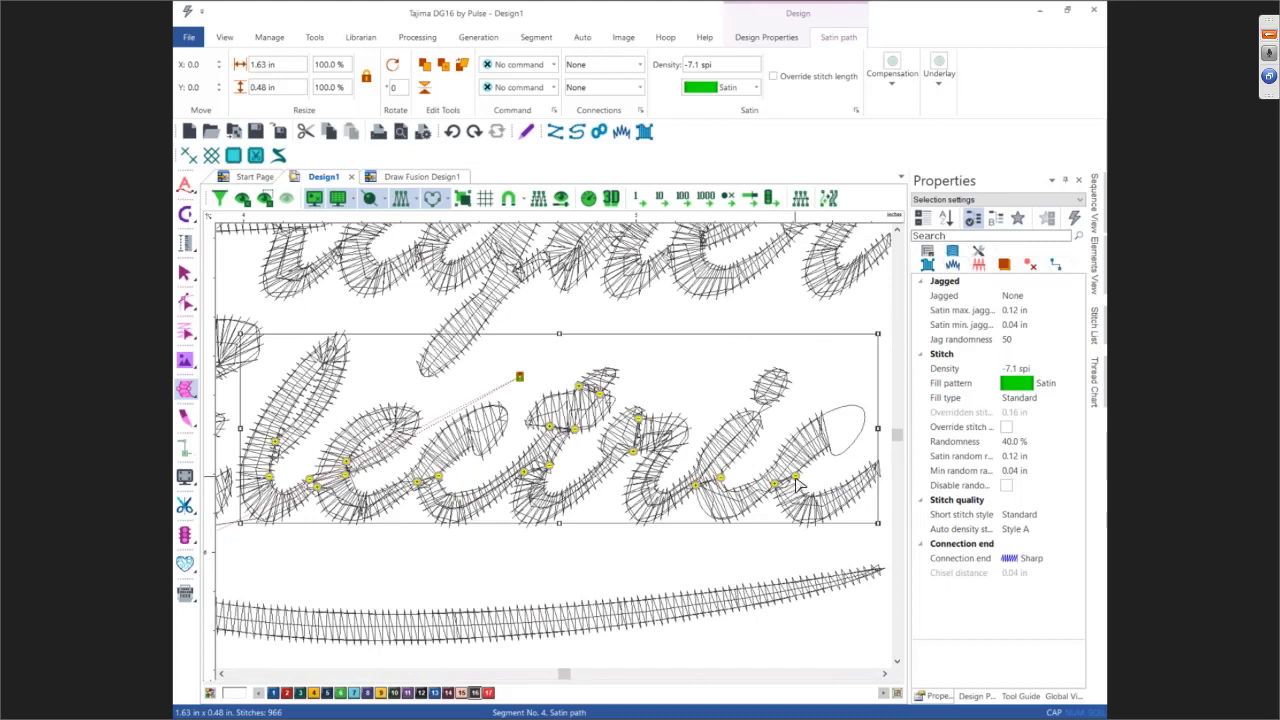
{"action": "left_click_drag", "start_coordinate": [795, 478], "coordinate": [827, 468]}
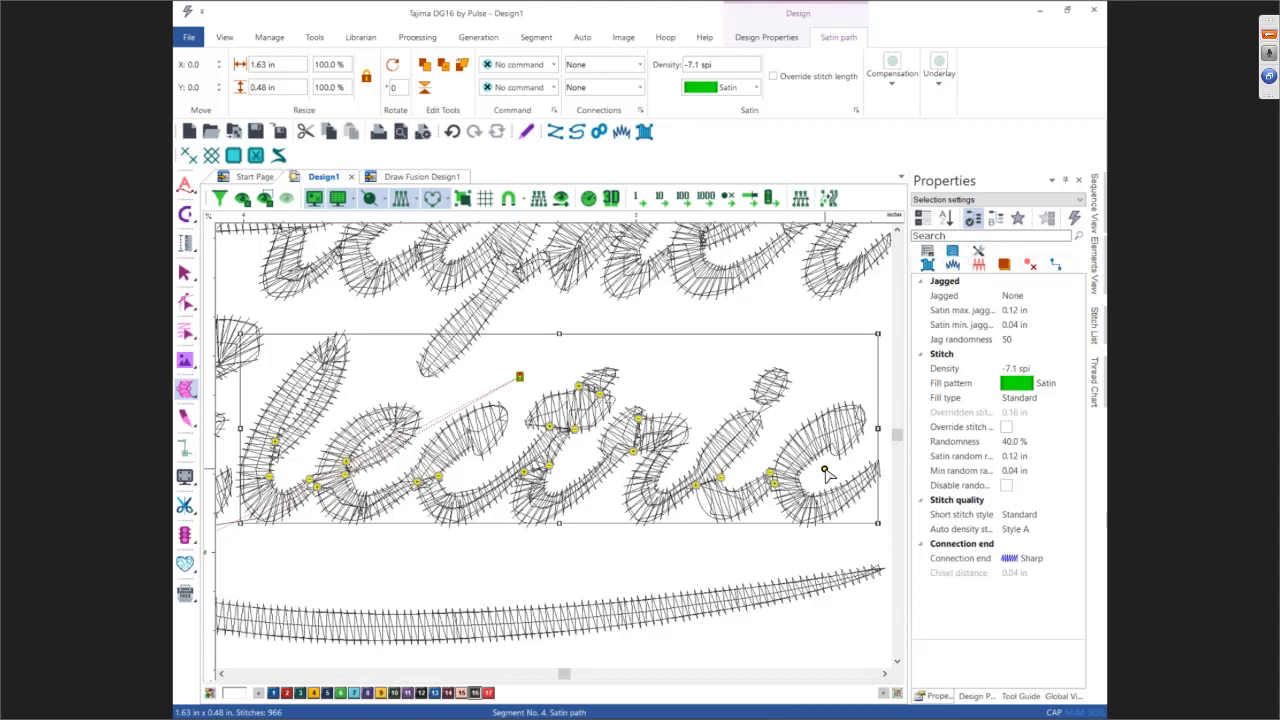
Rework the angle line across the lower curve of the "i" in "Electric" and finish editing the angle lines
{"action": "left_click", "coordinate": [714, 515]}
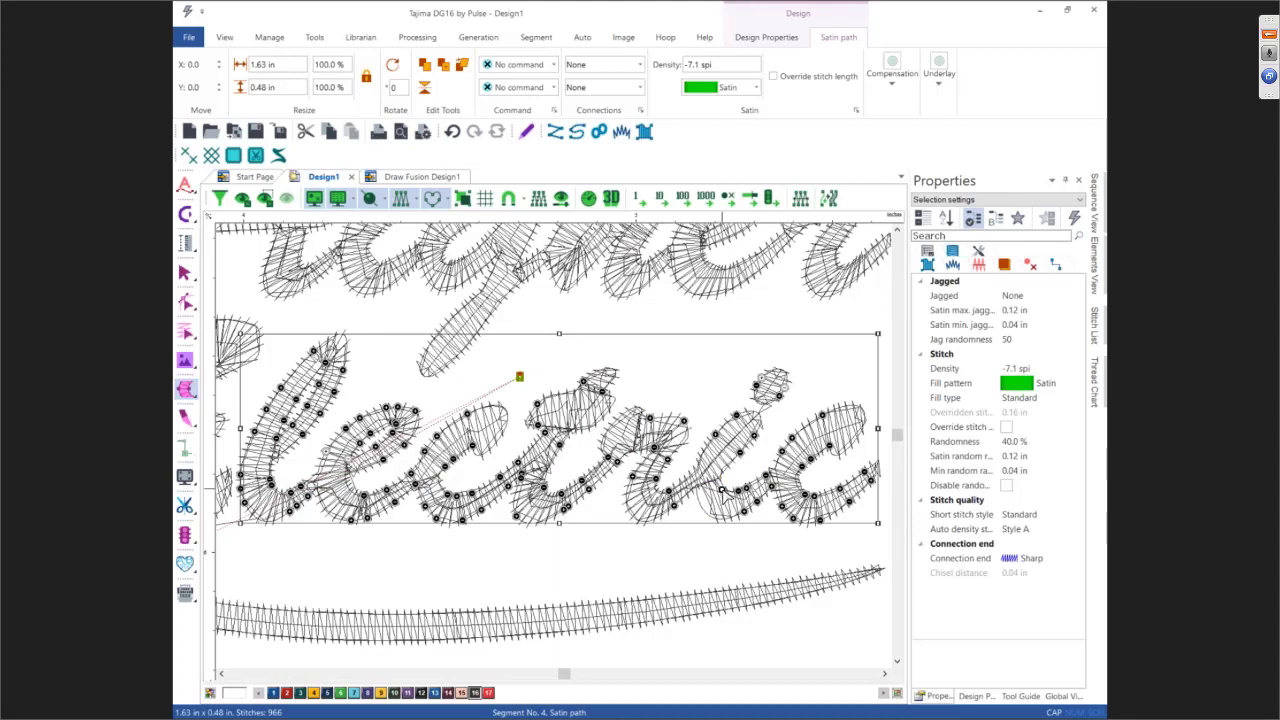
{"action": "left_click", "coordinate": [724, 498]}
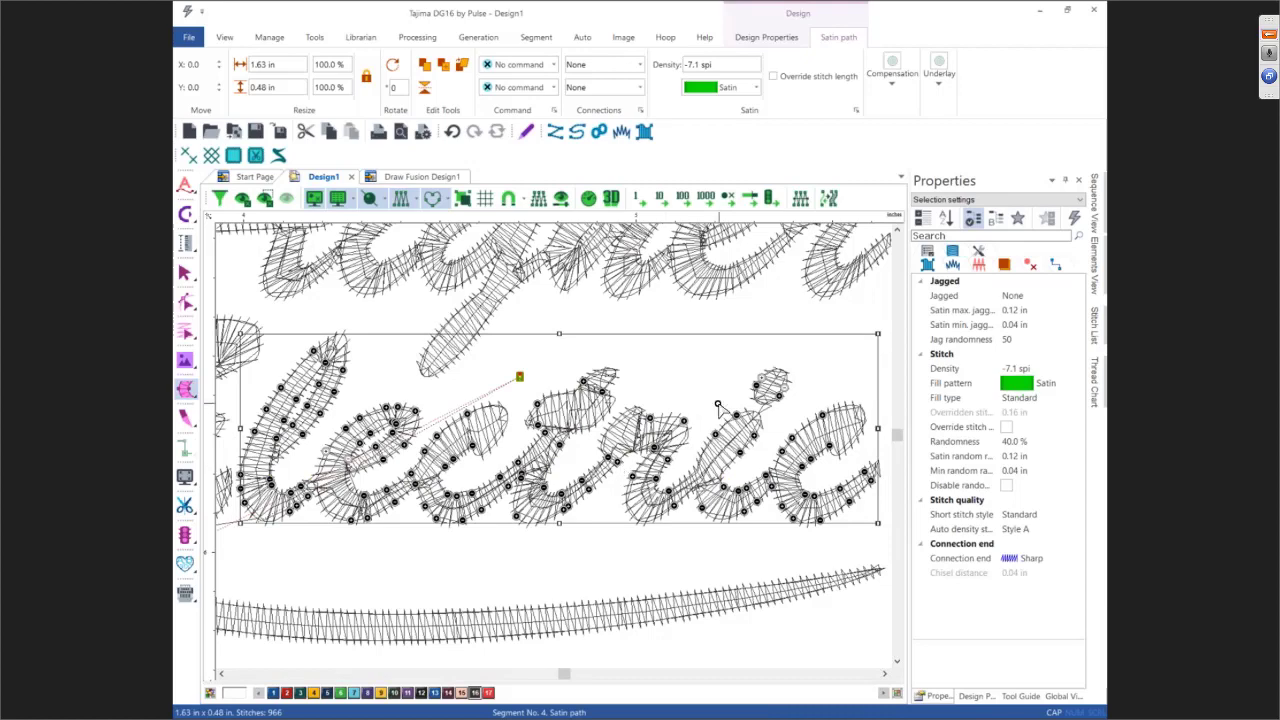
{"action": "scroll", "coordinate": [720, 408], "scroll_direction": "down", "scroll_amount": 2}
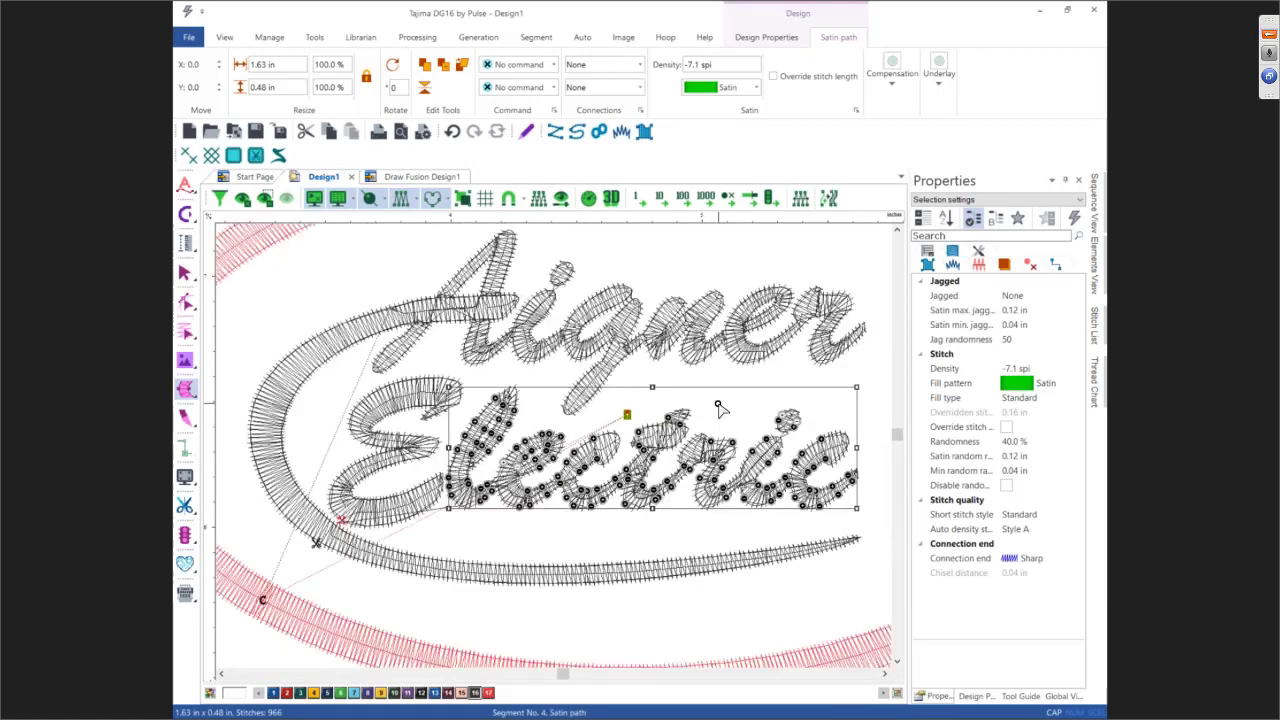
{"action": "key", "text": "Escape"}
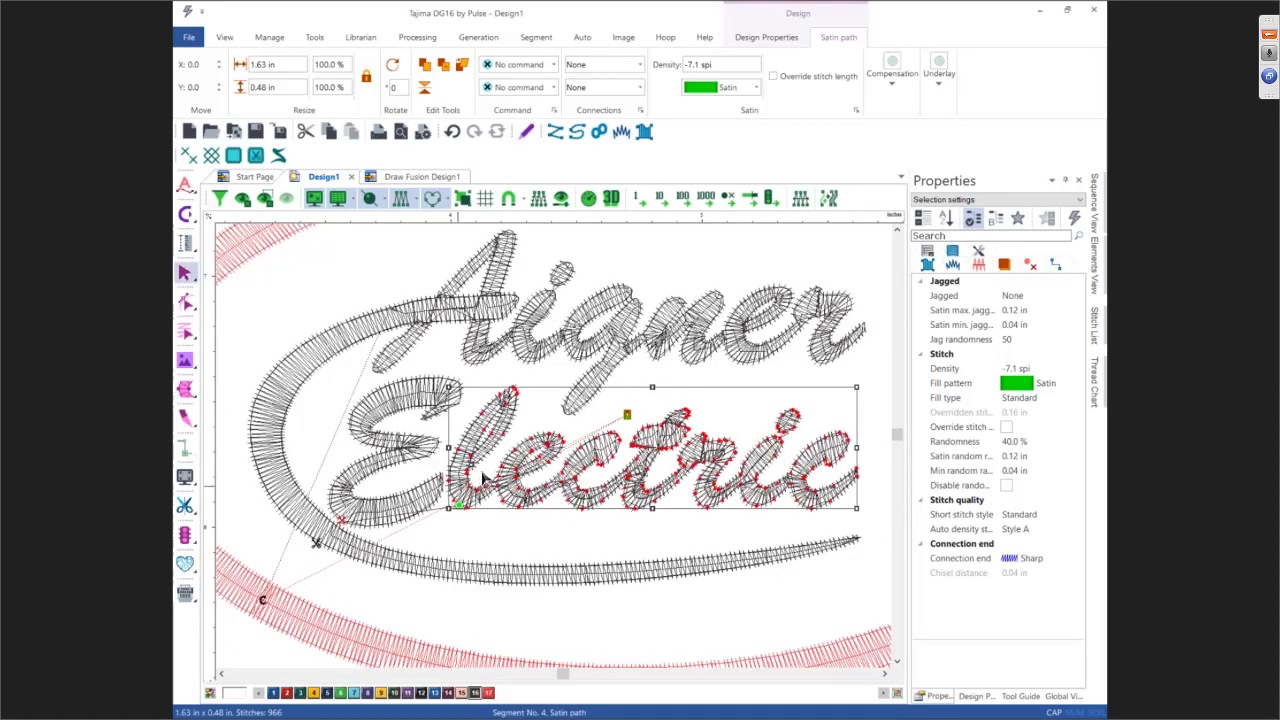
Set both connections of the "E" satin path to Basic and its end command to Trim
{"action": "left_click", "coordinate": [421, 518]}
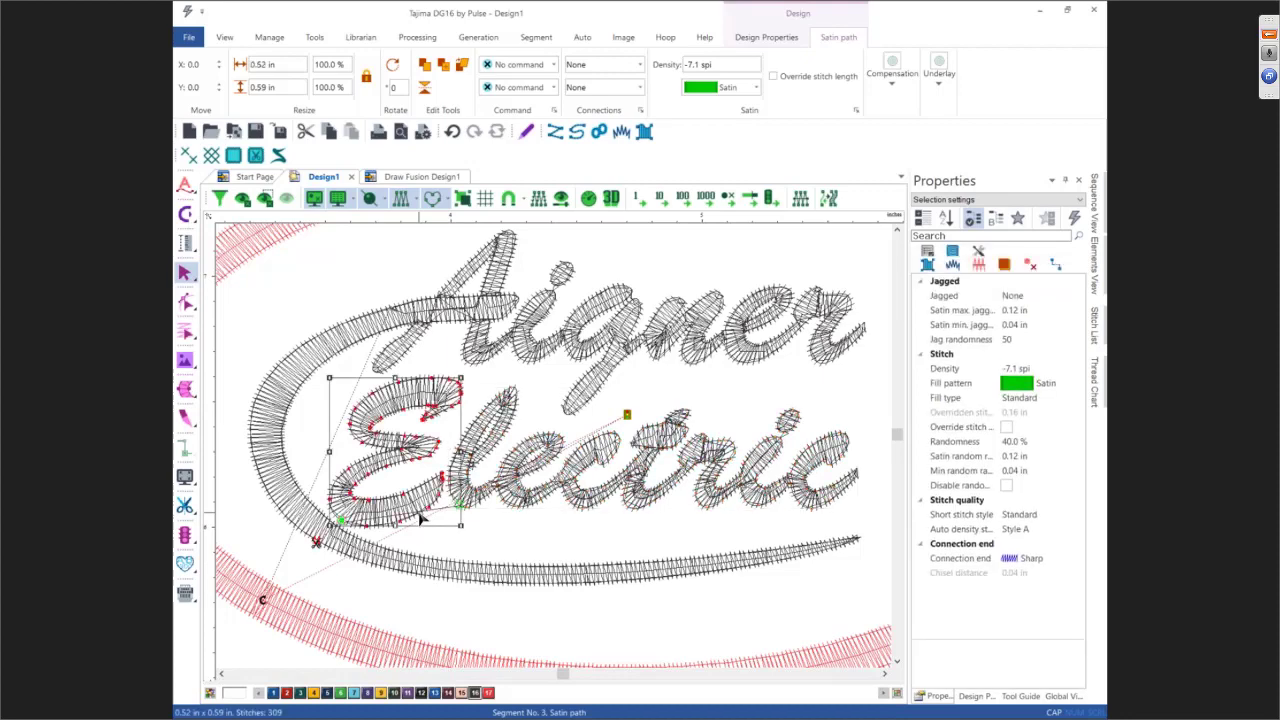
{"action": "left_click", "coordinate": [612, 68]}
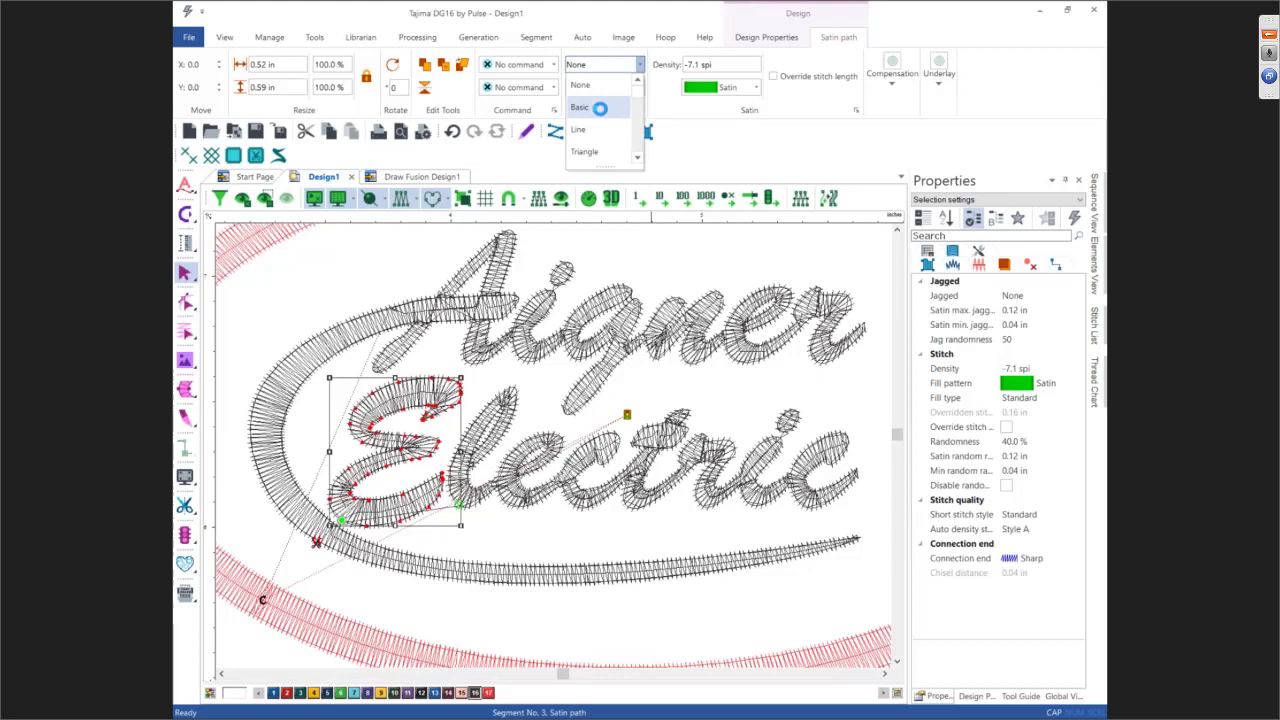
{"action": "left_click", "coordinate": [600, 108]}
{"action": "left_click", "coordinate": [602, 88]}
{"action": "left_click", "coordinate": [600, 131]}
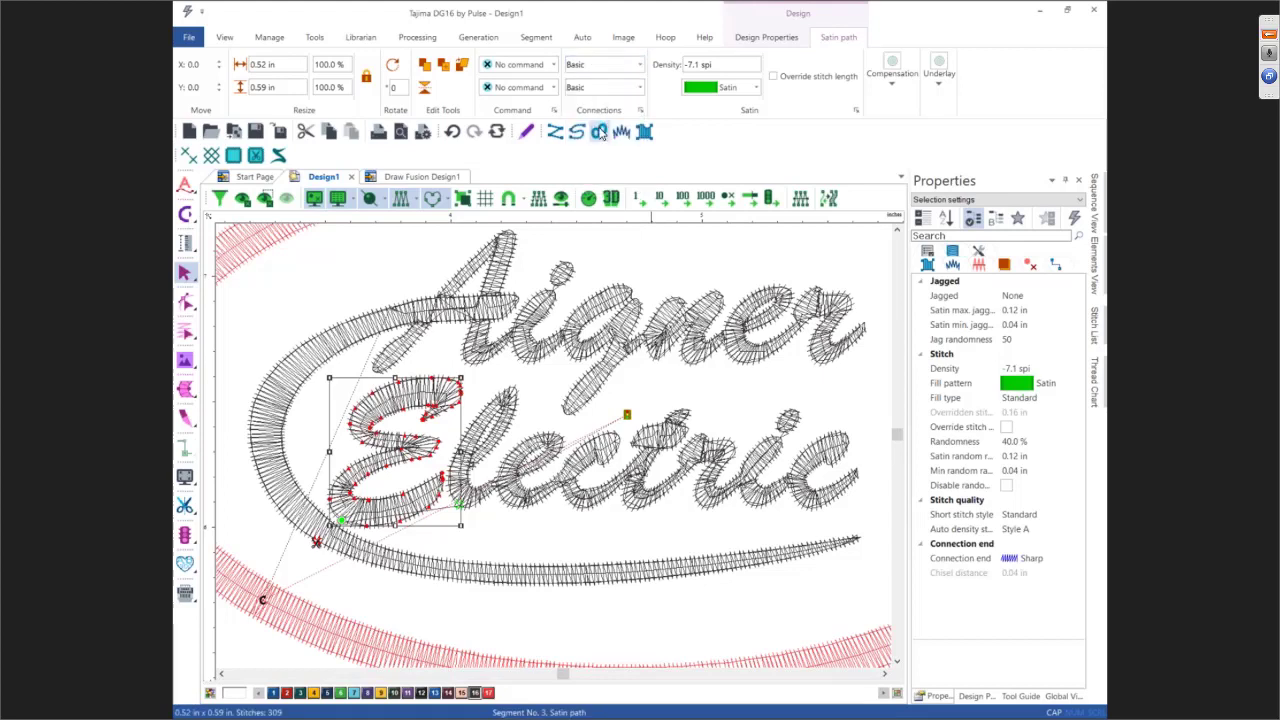
{"action": "left_click", "coordinate": [552, 87]}
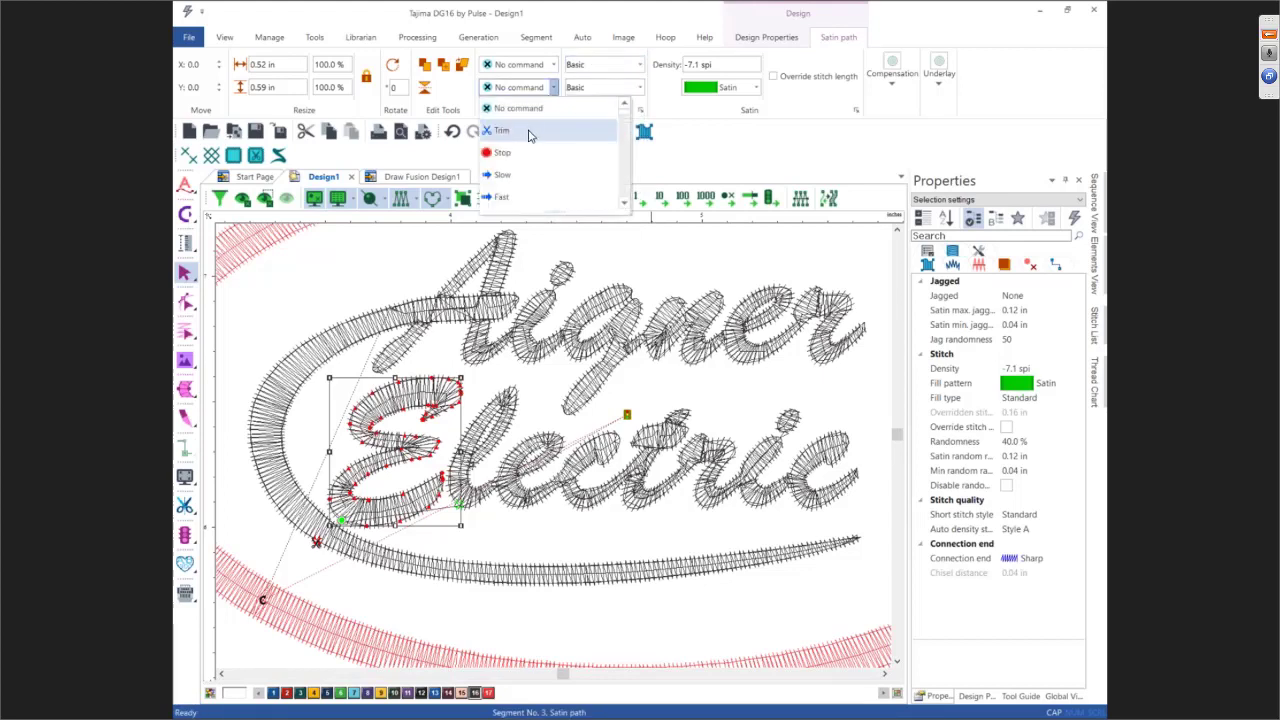
{"action": "left_click", "coordinate": [530, 133]}
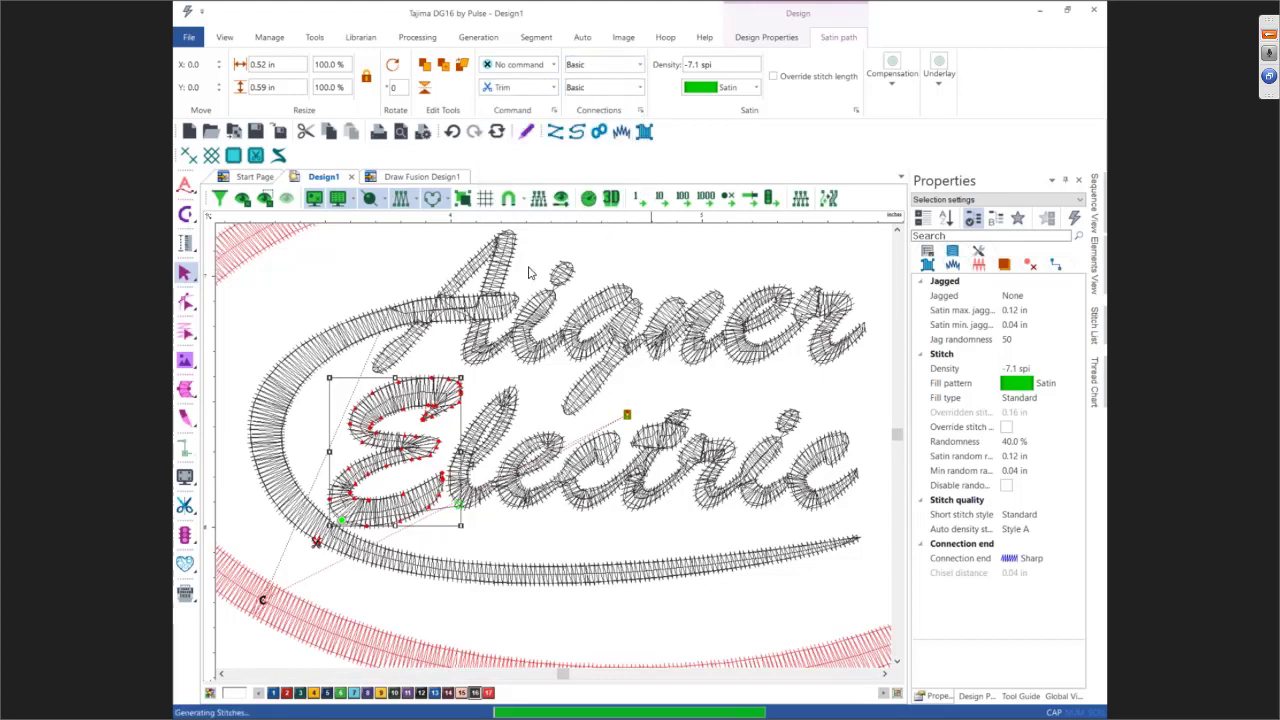
Set both connections of the "lectric" satin path to Basic and its end command to Trim
{"action": "left_click", "coordinate": [509, 436]}
{"action": "left_click", "coordinate": [624, 66]}
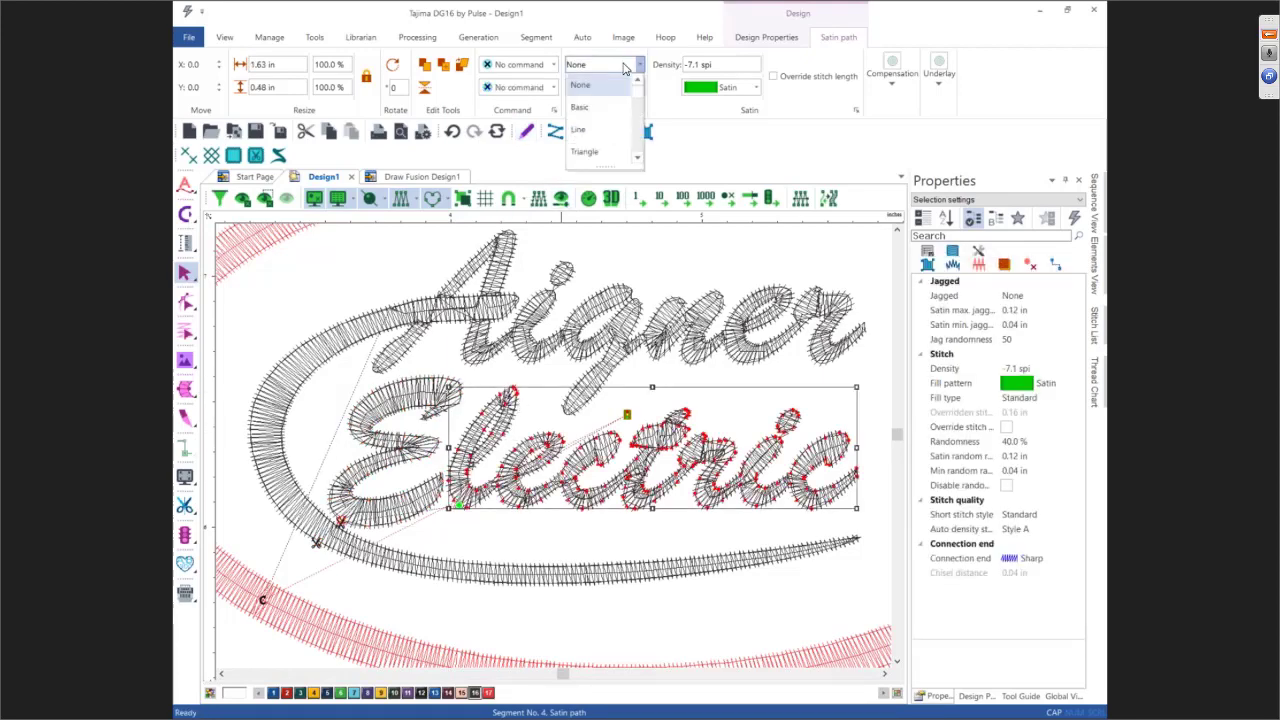
{"action": "left_click", "coordinate": [607, 107]}
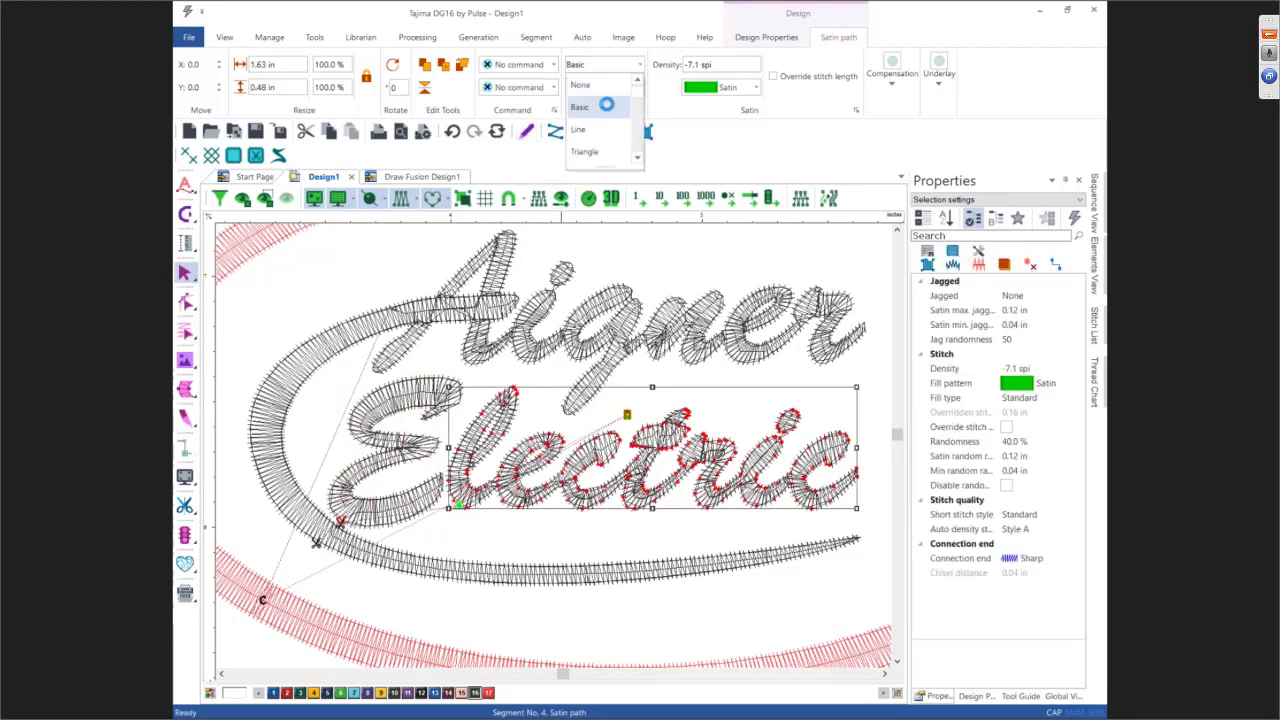
{"action": "left_click", "coordinate": [606, 91]}
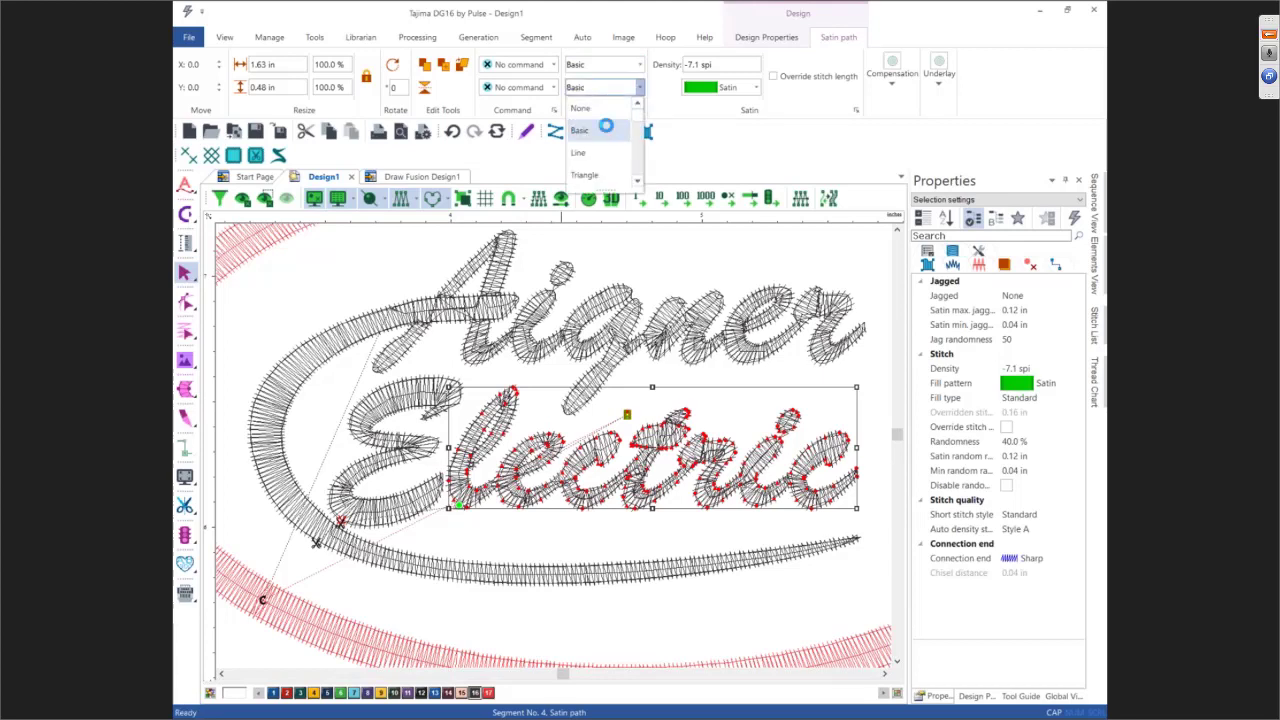
{"action": "left_click", "coordinate": [606, 129]}
{"action": "left_click", "coordinate": [538, 90]}
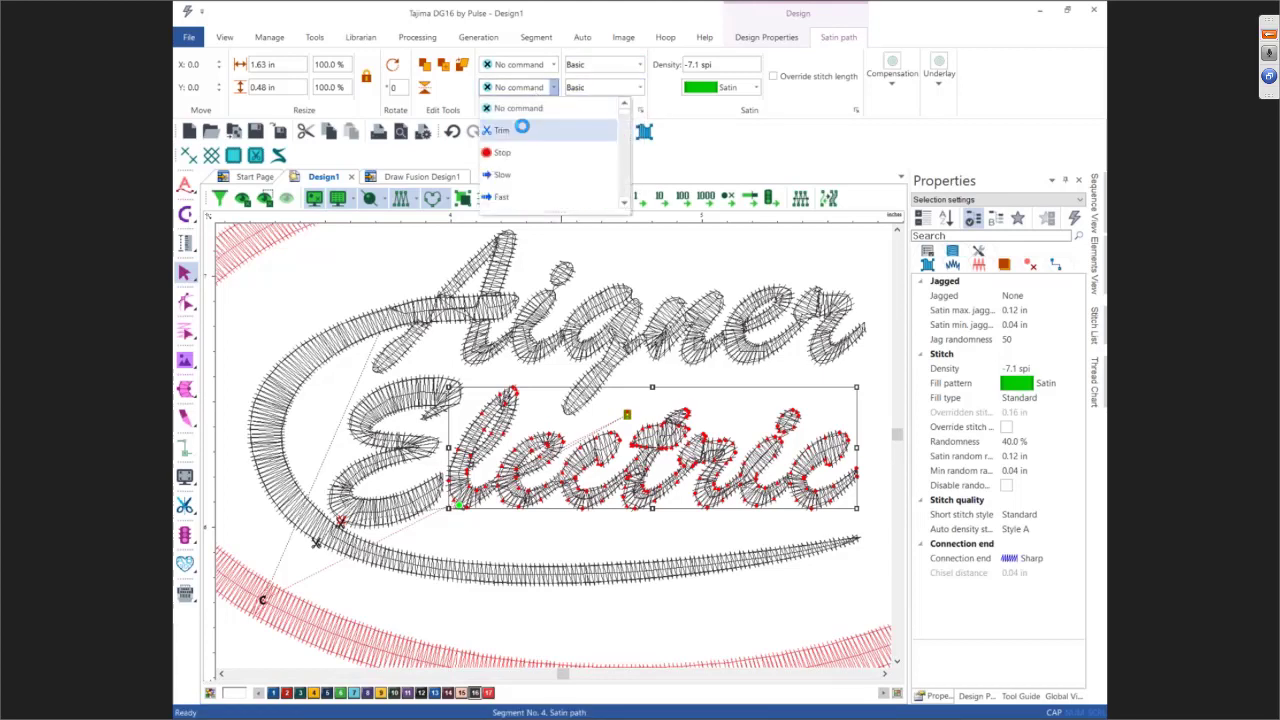
{"action": "left_click", "coordinate": [521, 129]}
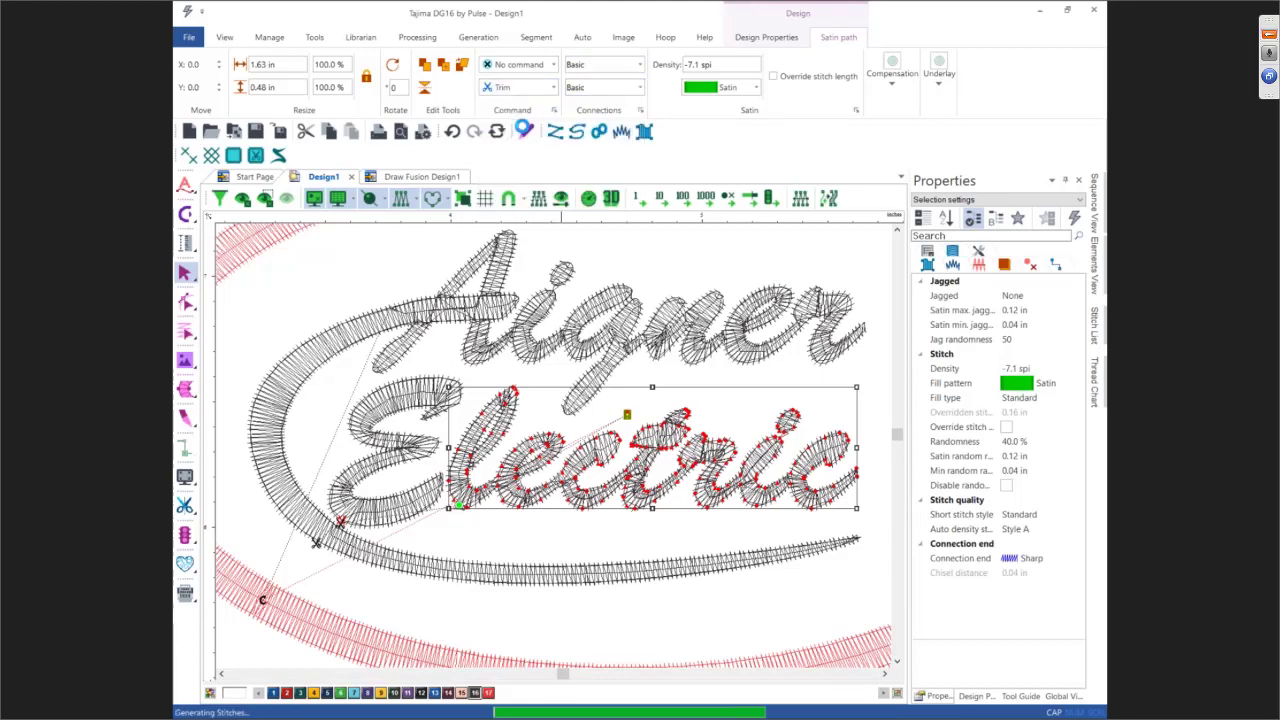
{"action": "left_click", "coordinate": [350, 298]}
Set both connections of the red outer ellipse to Basic and its end command to Trim
{"action": "key", "text": "0"}
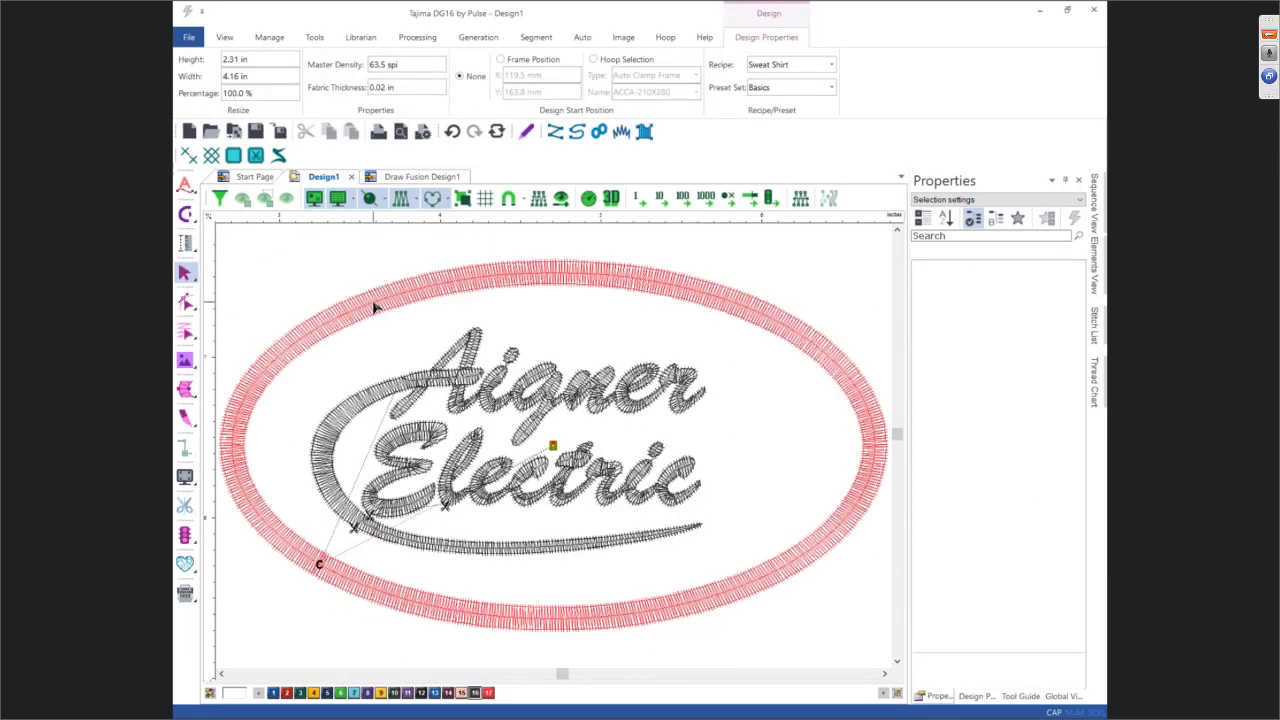
{"action": "left_click", "coordinate": [374, 306]}
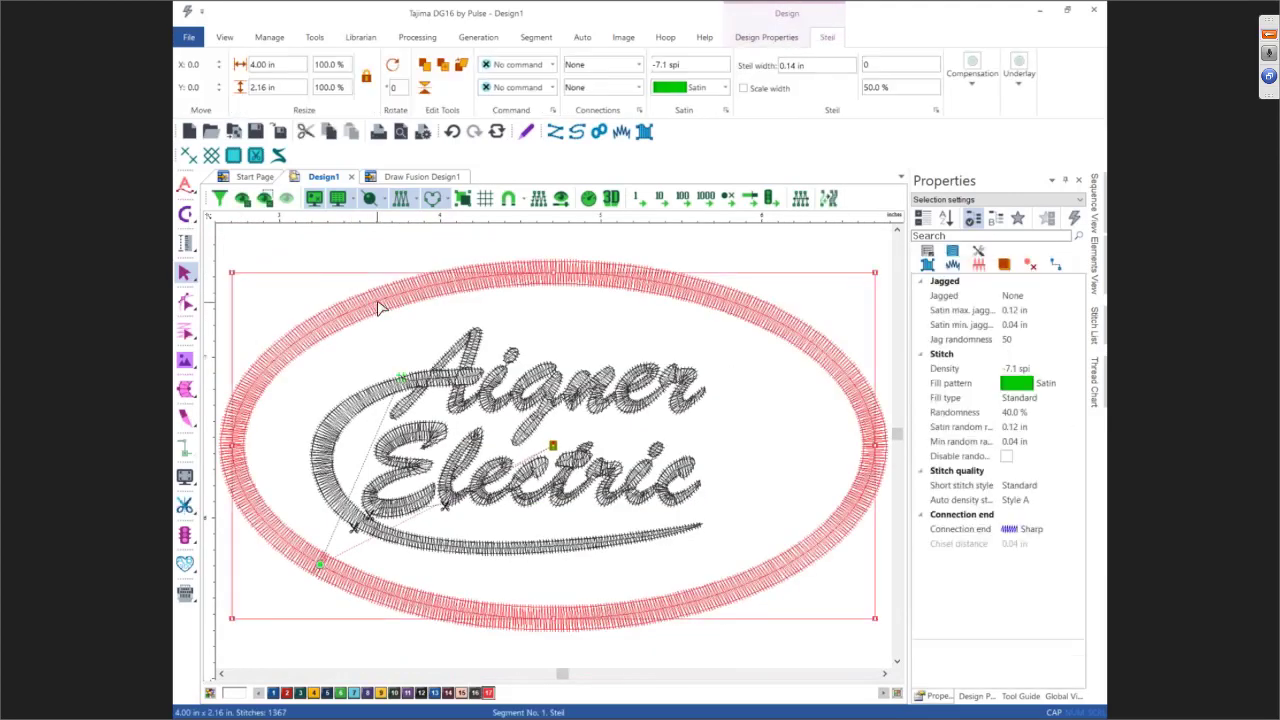
{"action": "left_click", "coordinate": [620, 64]}
{"action": "left_click", "coordinate": [615, 102]}
{"action": "left_click", "coordinate": [633, 90]}
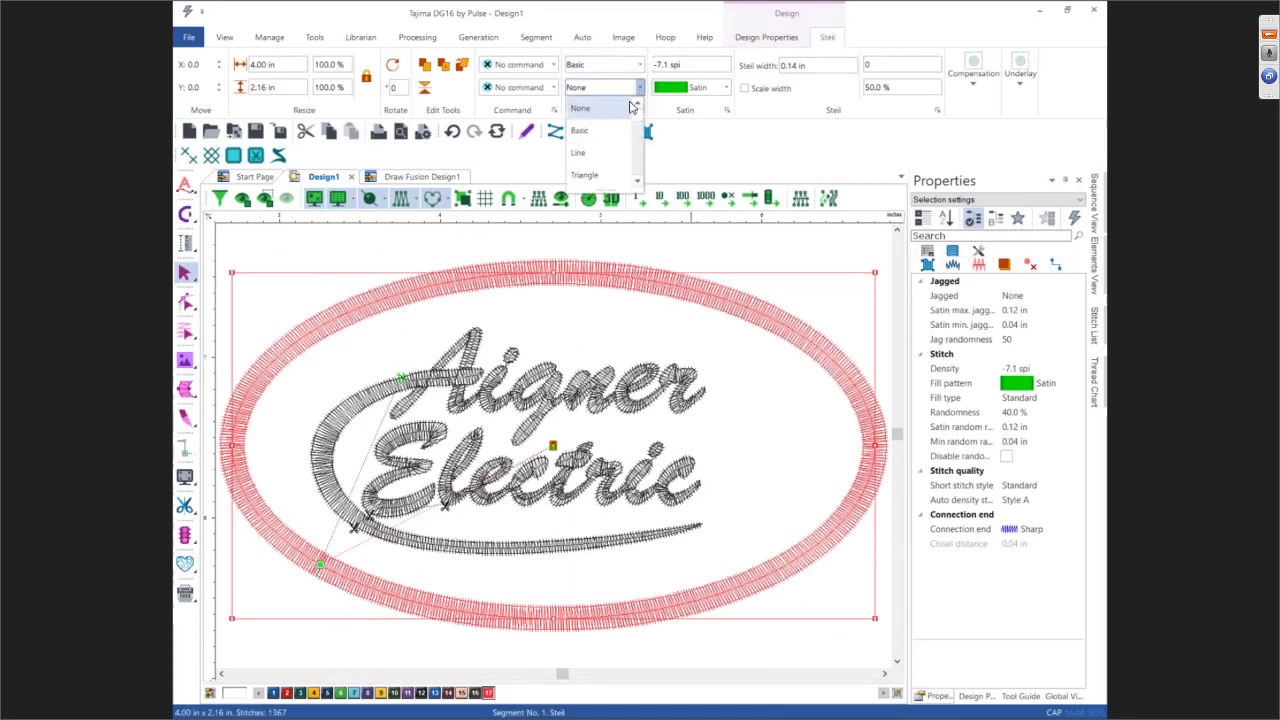
{"action": "left_click", "coordinate": [580, 129]}
{"action": "left_click", "coordinate": [540, 88]}
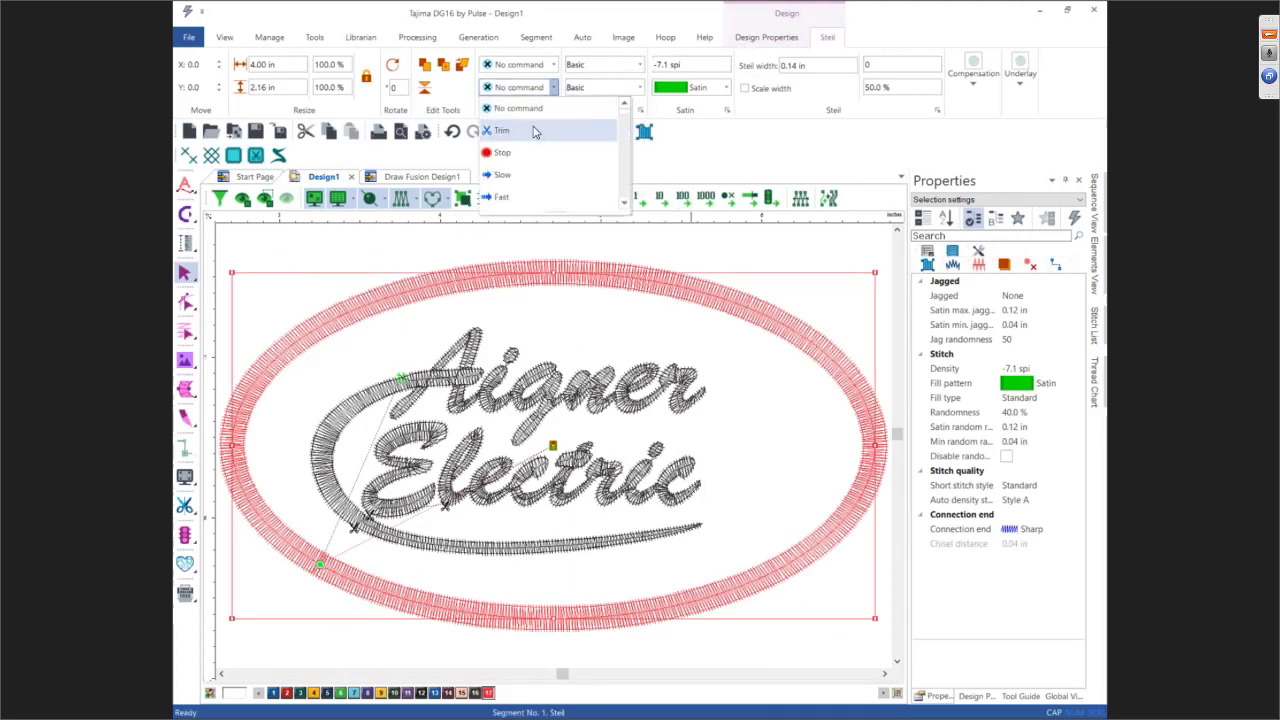
{"action": "left_click", "coordinate": [531, 131]}
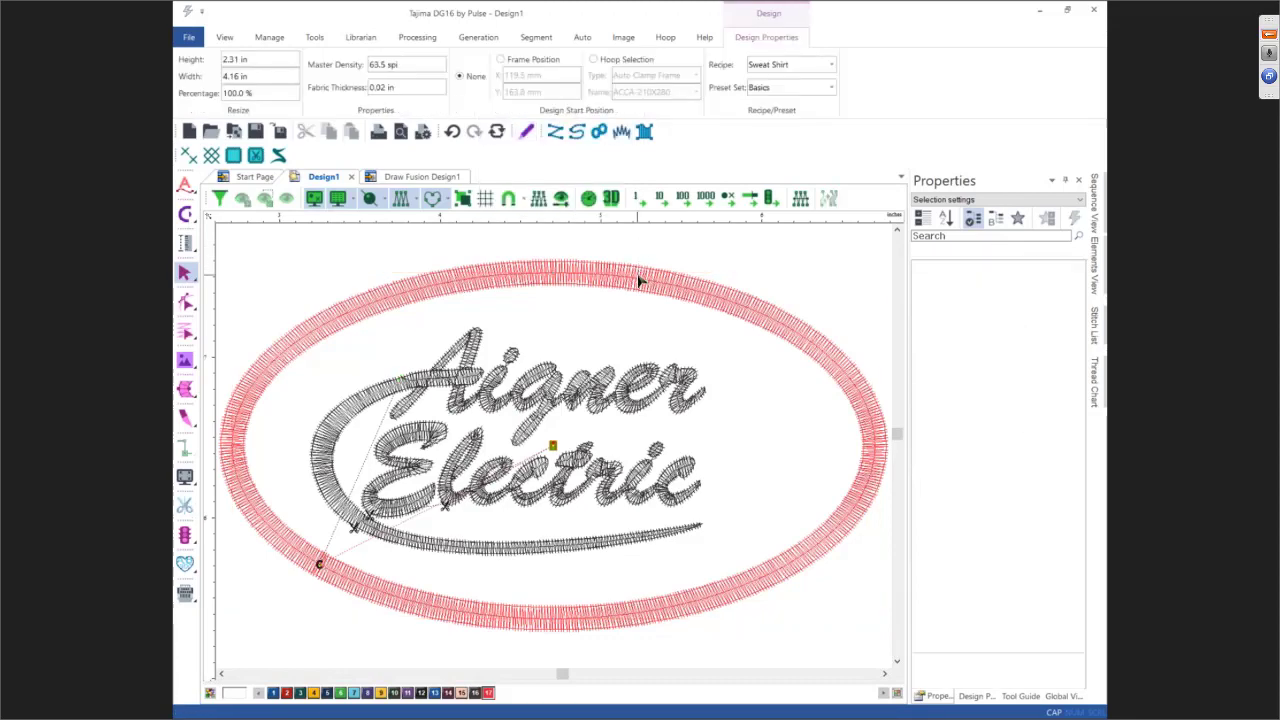
Set the steil width of the red outer ellipse to 0.08 in
{"action": "left_click", "coordinate": [637, 275]}
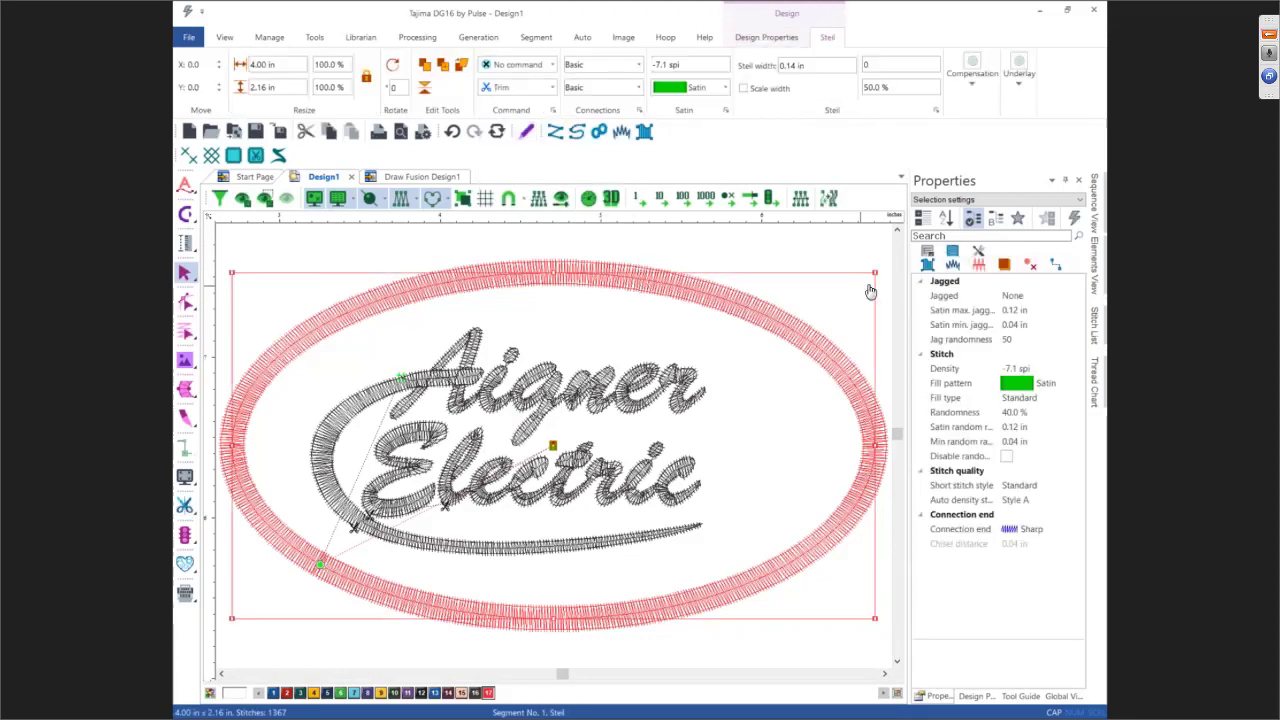
{"action": "left_click", "coordinate": [929, 264]}
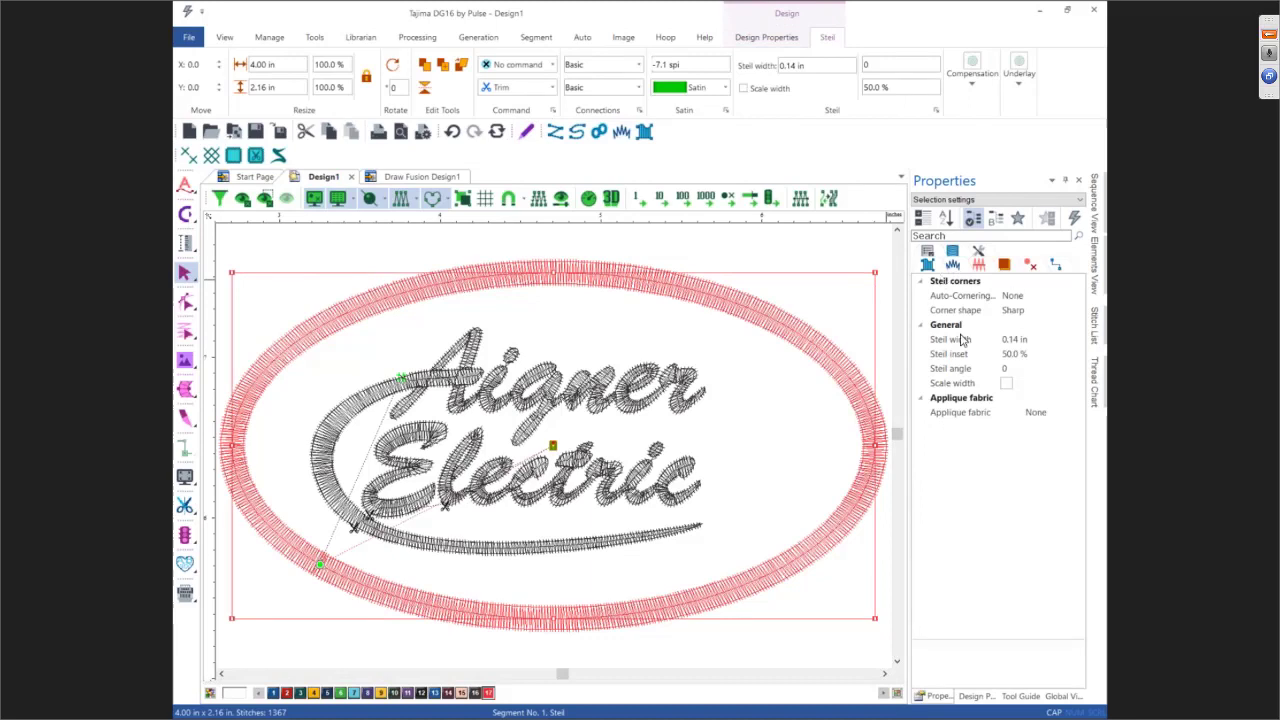
{"action": "left_click", "coordinate": [1038, 342]}
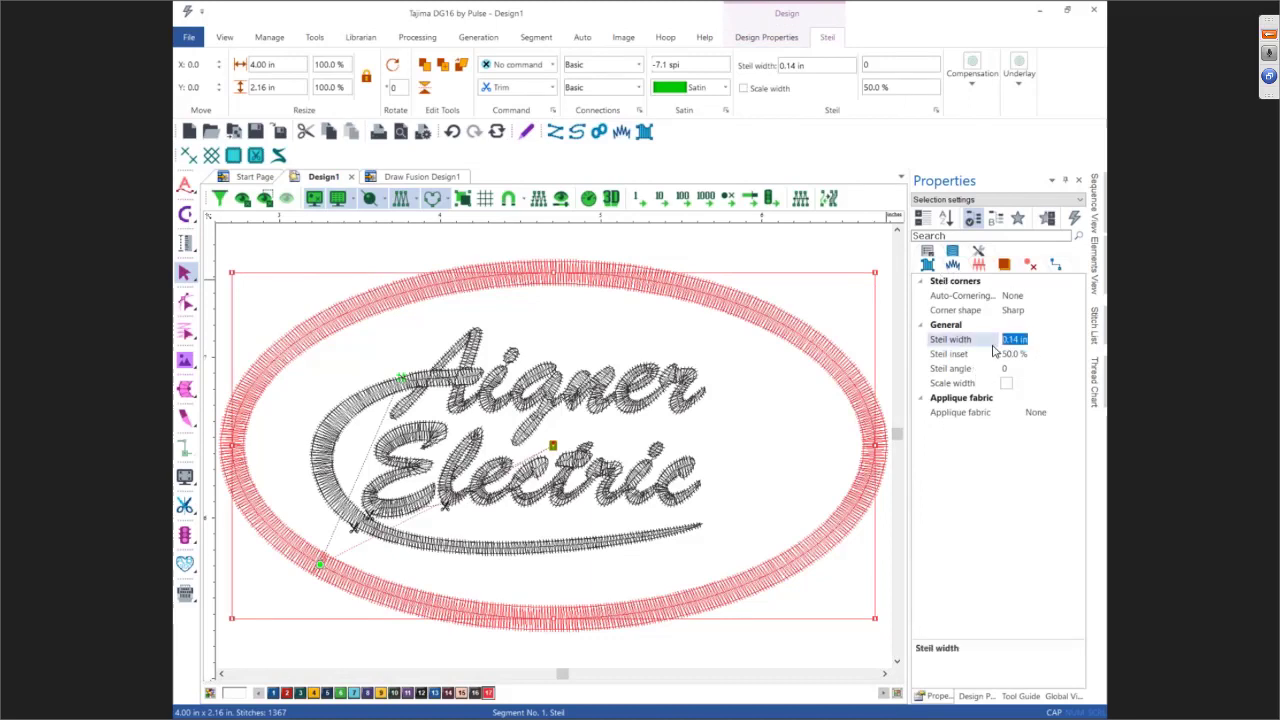
{"action": "type", "text": ".08"}
{"action": "key", "text": "Return"}
{"action": "left_click", "coordinate": [704, 253]}
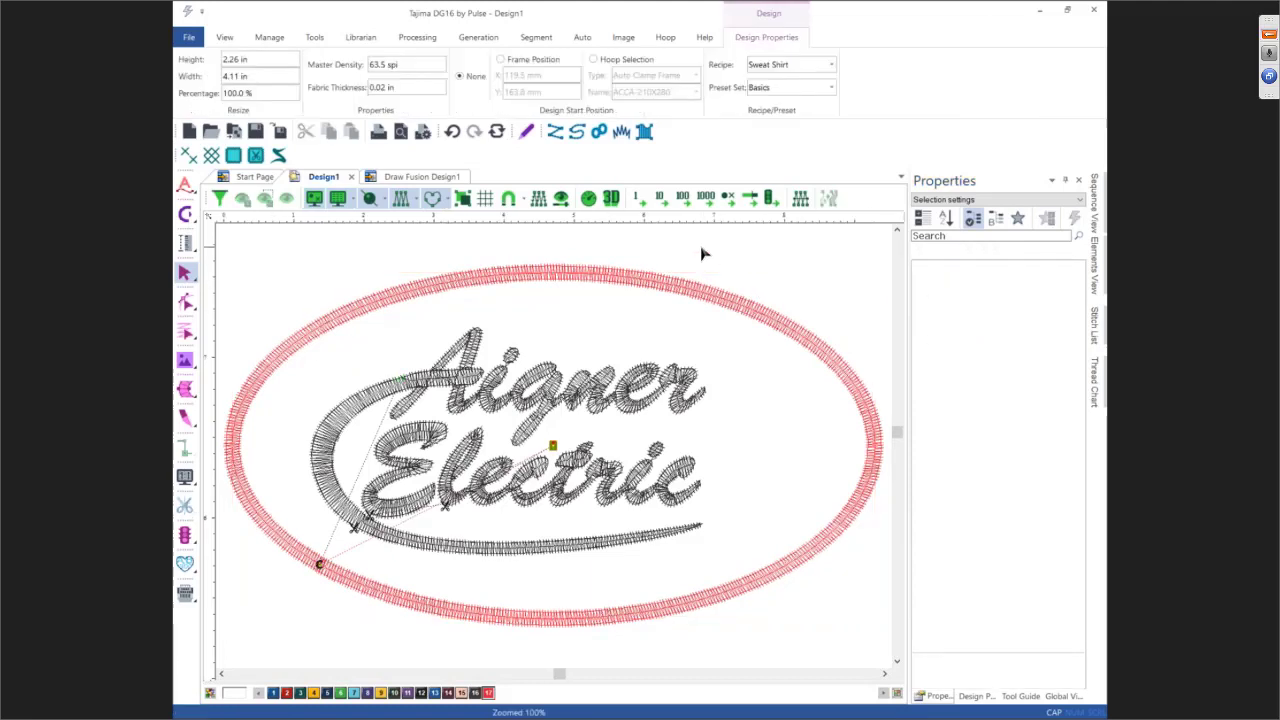
Send the organizers the chat message "Do you have a tutorial with importing Adobe Illustrator vector files into Pulse?" in the GoToTraining control panel
{"action": "scroll", "coordinate": [704, 253], "scroll_direction": "down", "scroll_amount": 2}
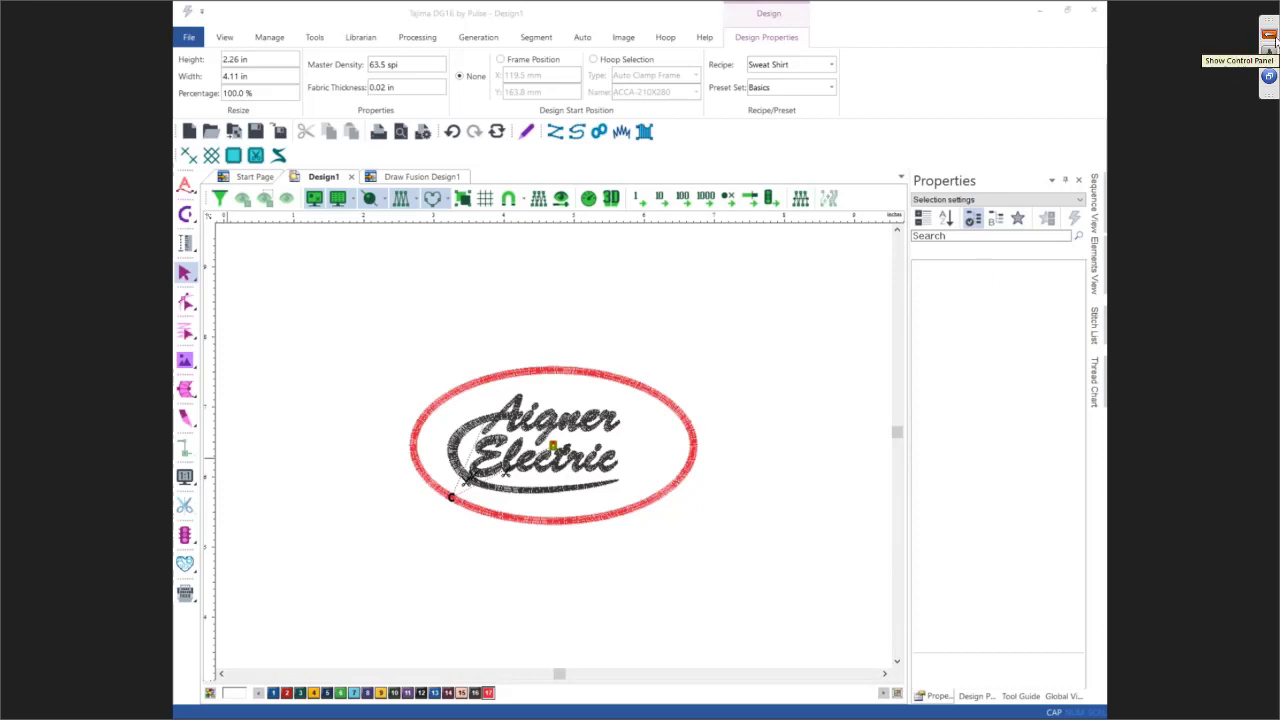
{"action": "left_click", "coordinate": [1268, 34]}
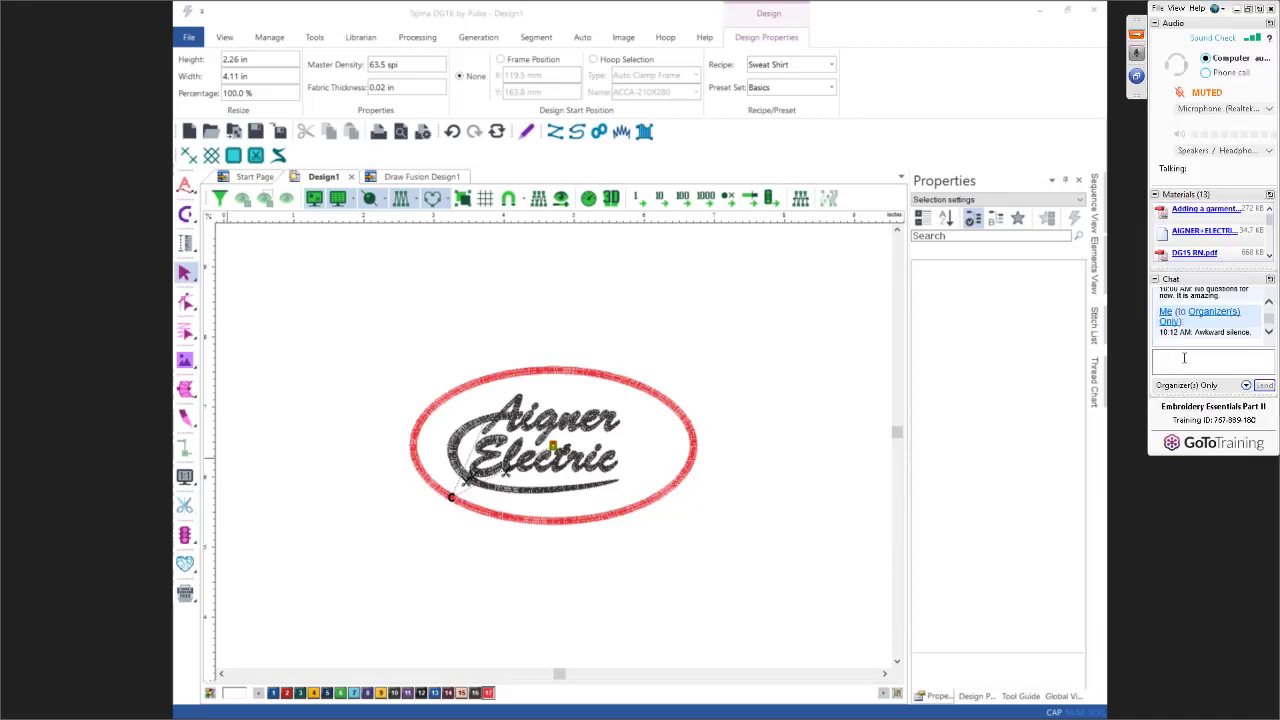
{"action": "type", "text": "No questions so"}
{"action": "key", "text": "Return"}
{"action": "type", "text": "Do you have "}
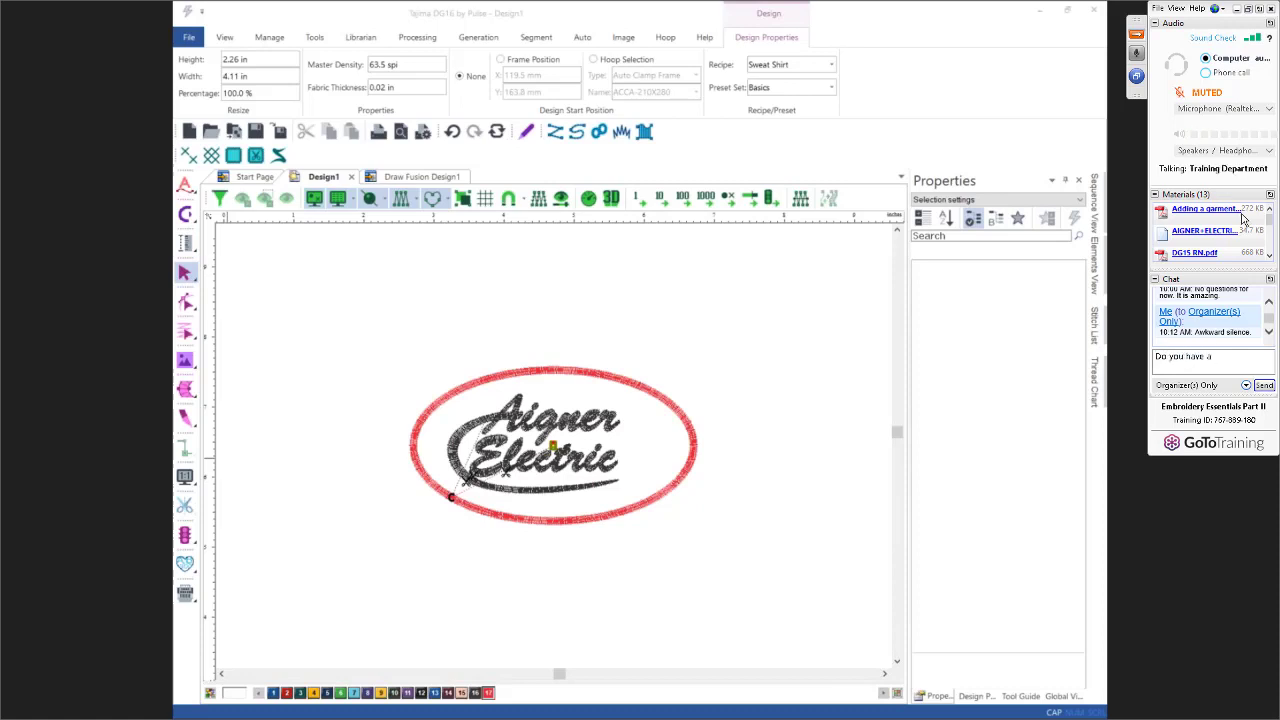
{"action": "type", "text": "a tur"}
{"action": "type", "text": "oria"}
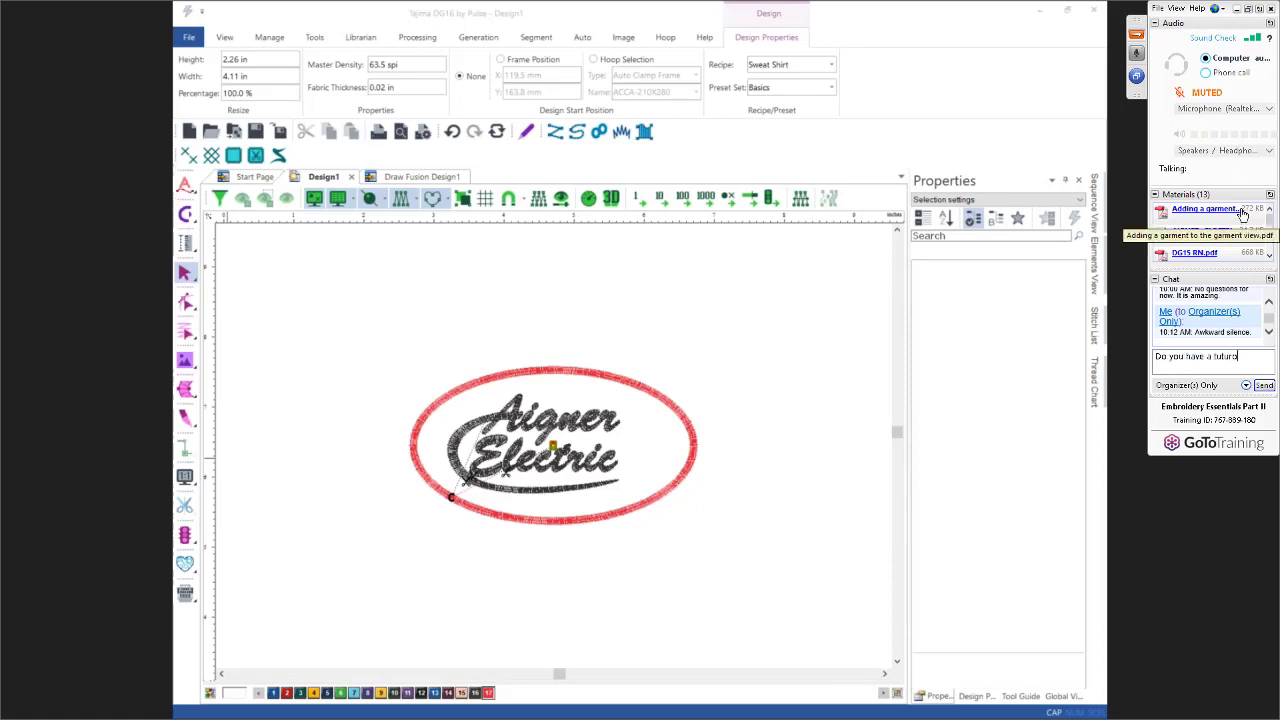
{"action": "key", "text": "BackSpace"}
{"action": "key", "text": "BackSpace"}
{"action": "key", "text": "BackSpace"}
{"action": "type", "text": "ial with ing"}
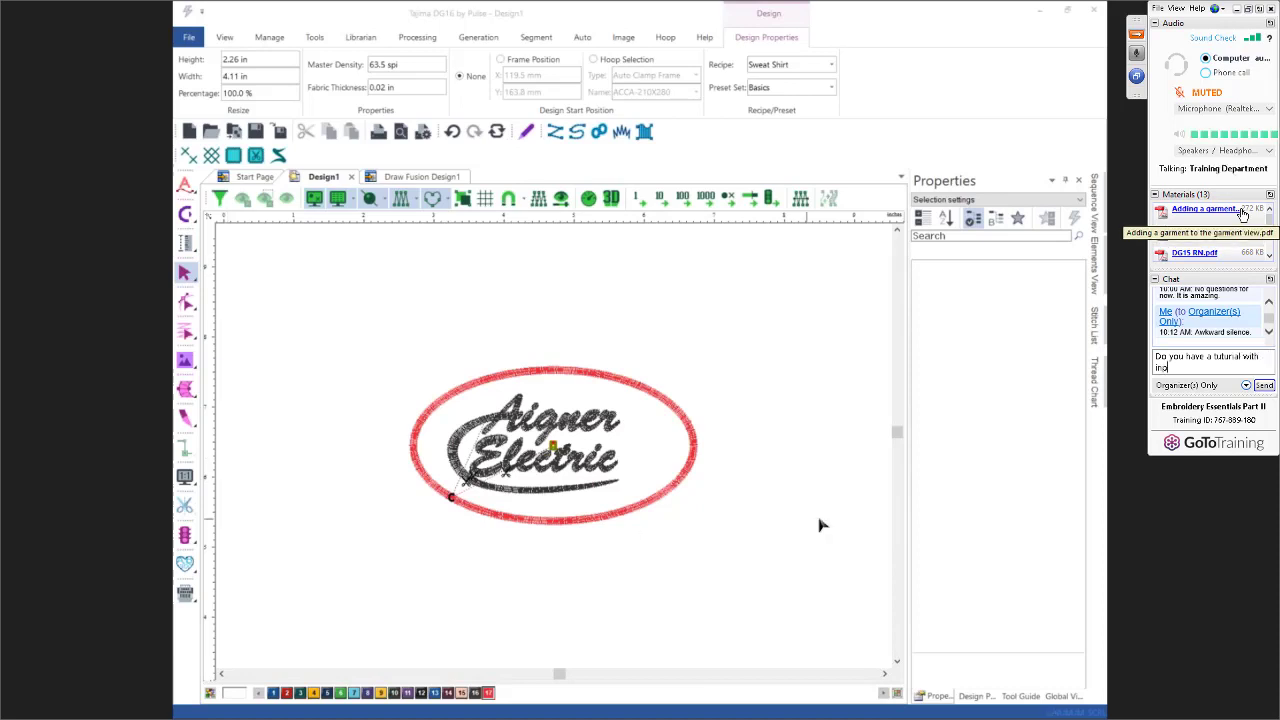
{"action": "type", "text": "ort"}
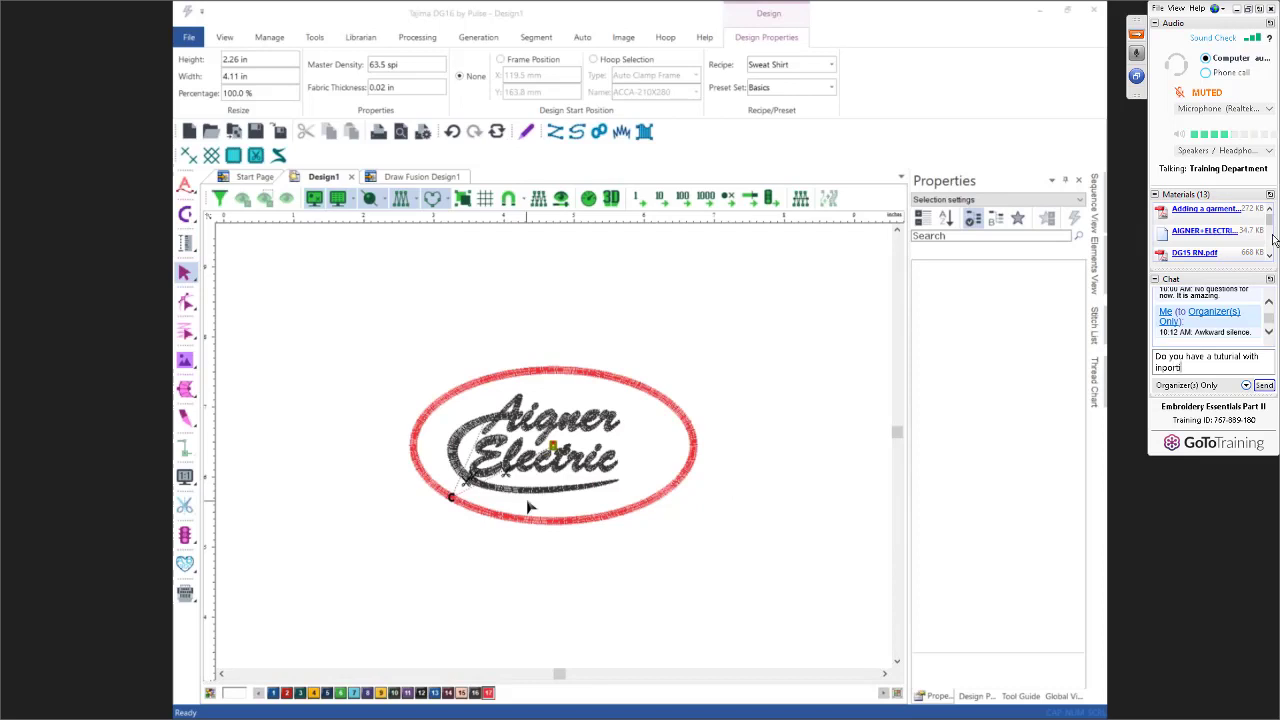
{"action": "key", "text": "BackSpace"}
{"action": "key", "text": "BackSpace"}
{"action": "key", "text": "BackSpace"}
{"action": "key", "text": "BackSpace"}
{"action": "key", "text": "BackSpace"}
{"action": "type", "text": "mporting Ad"}
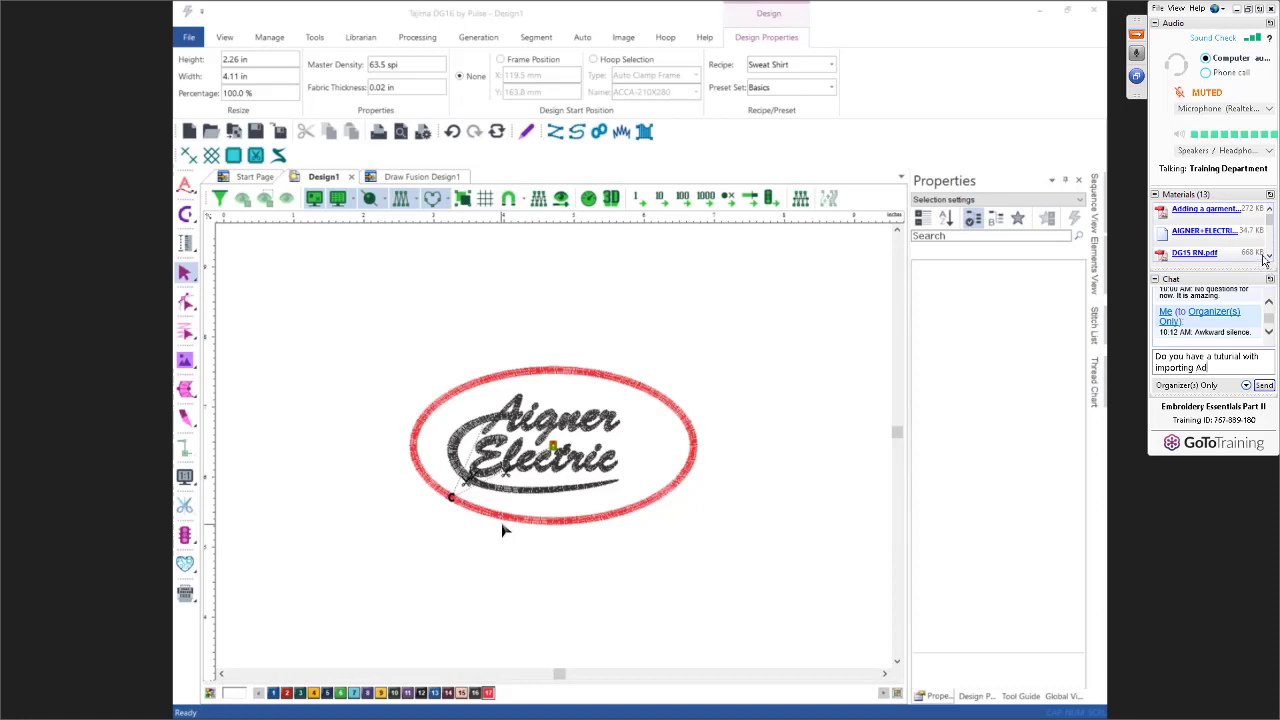
{"action": "type", "text": "obe Illustrator "}
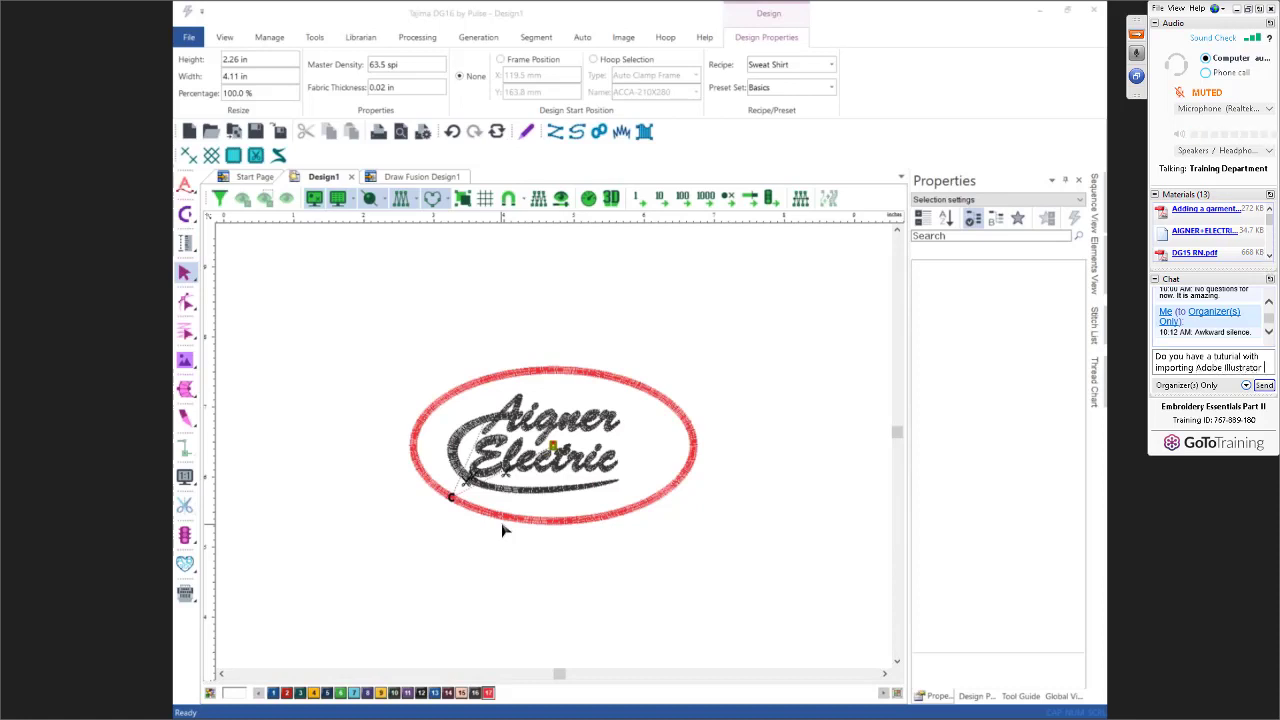
{"action": "type", "text": "vecot"}
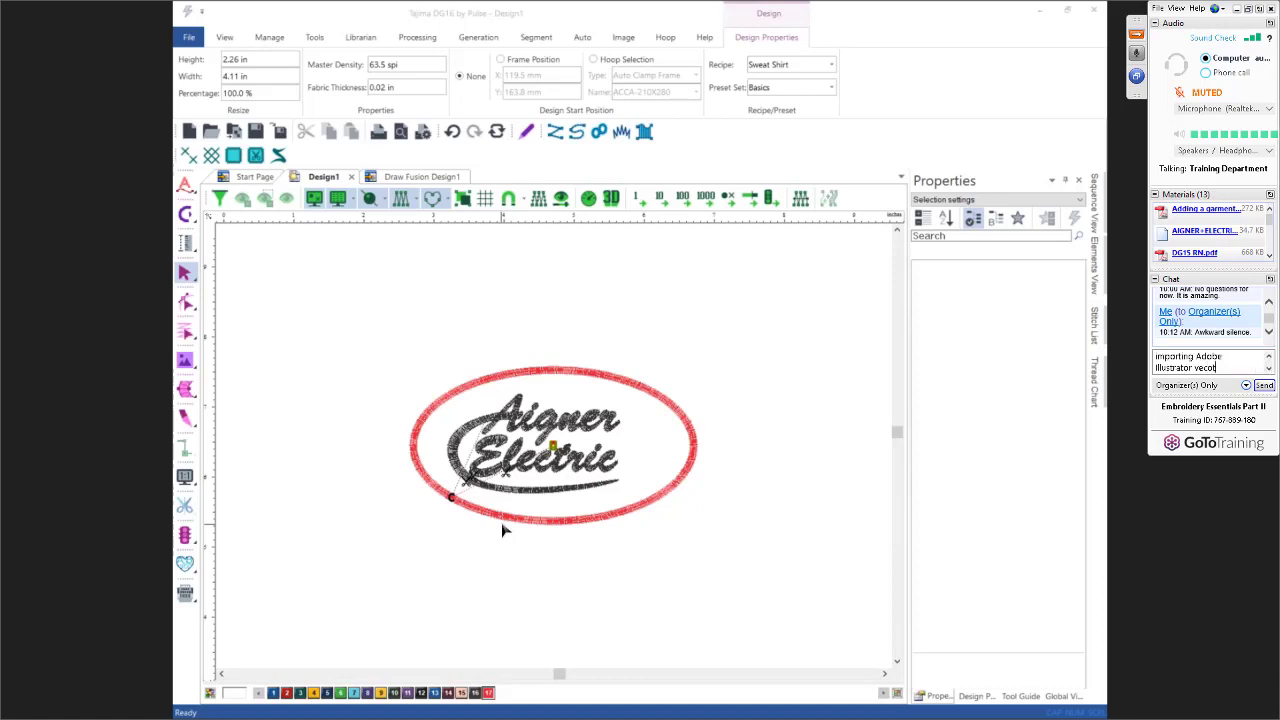
{"action": "key", "text": "BackSpace"}
{"action": "key", "text": "BackSpace"}
{"action": "key", "text": "BackSpace"}
{"action": "type", "text": "ctor files into Pul"}
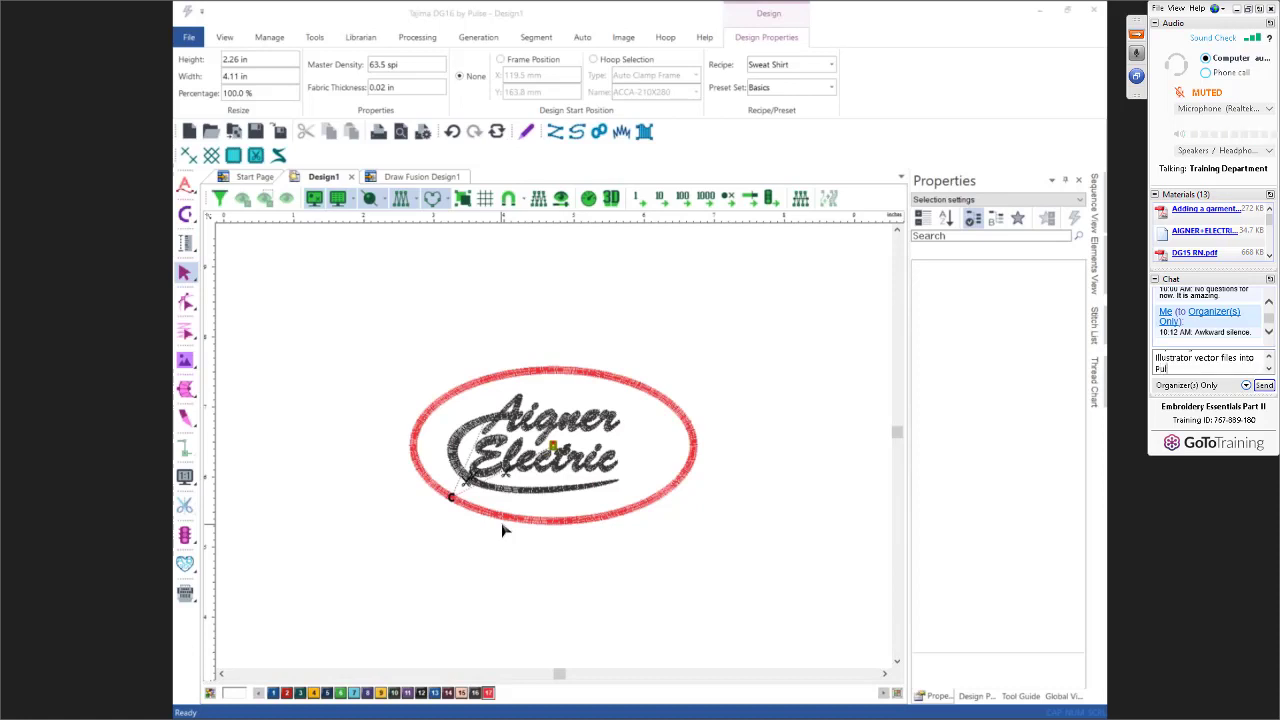
{"action": "type", "text": "se?"}
{"action": "key", "text": "Return"}
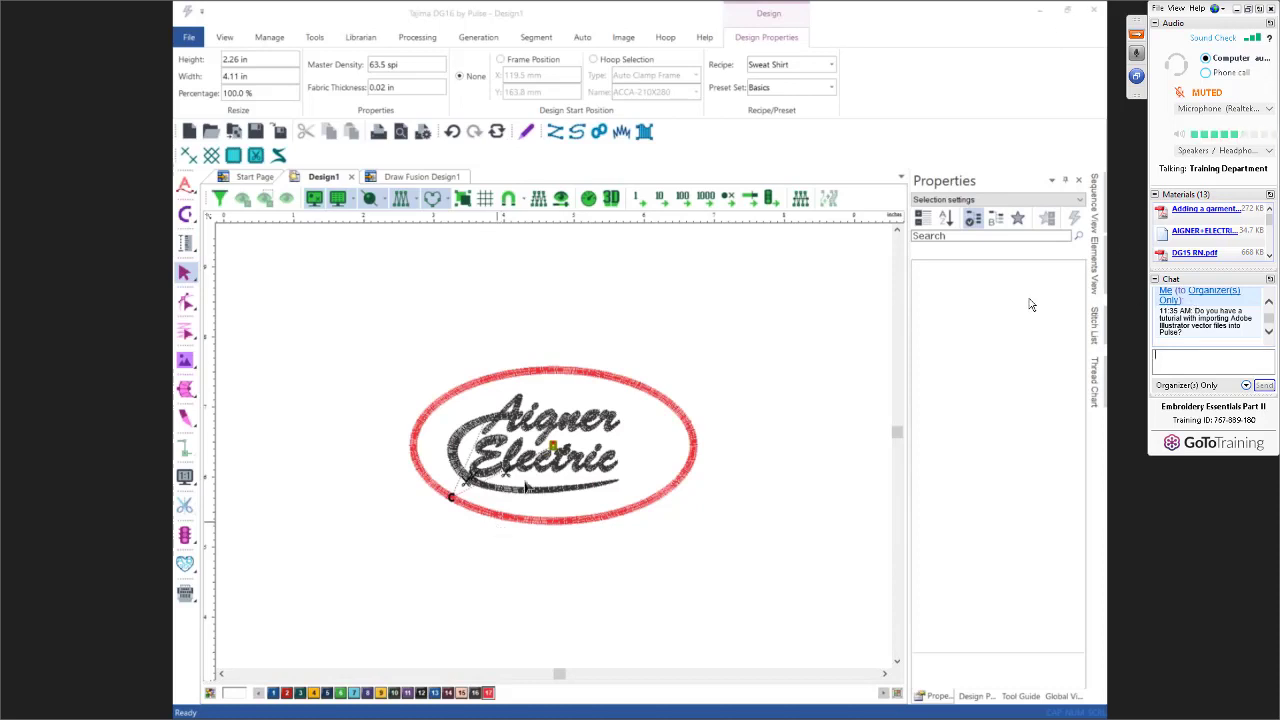
Extend the tail tip of the "Aigner" swoosh past the red ellipse, making the path about 3.63 in wide, and adjust its stitch angles
{"action": "left_click", "coordinate": [574, 497]}
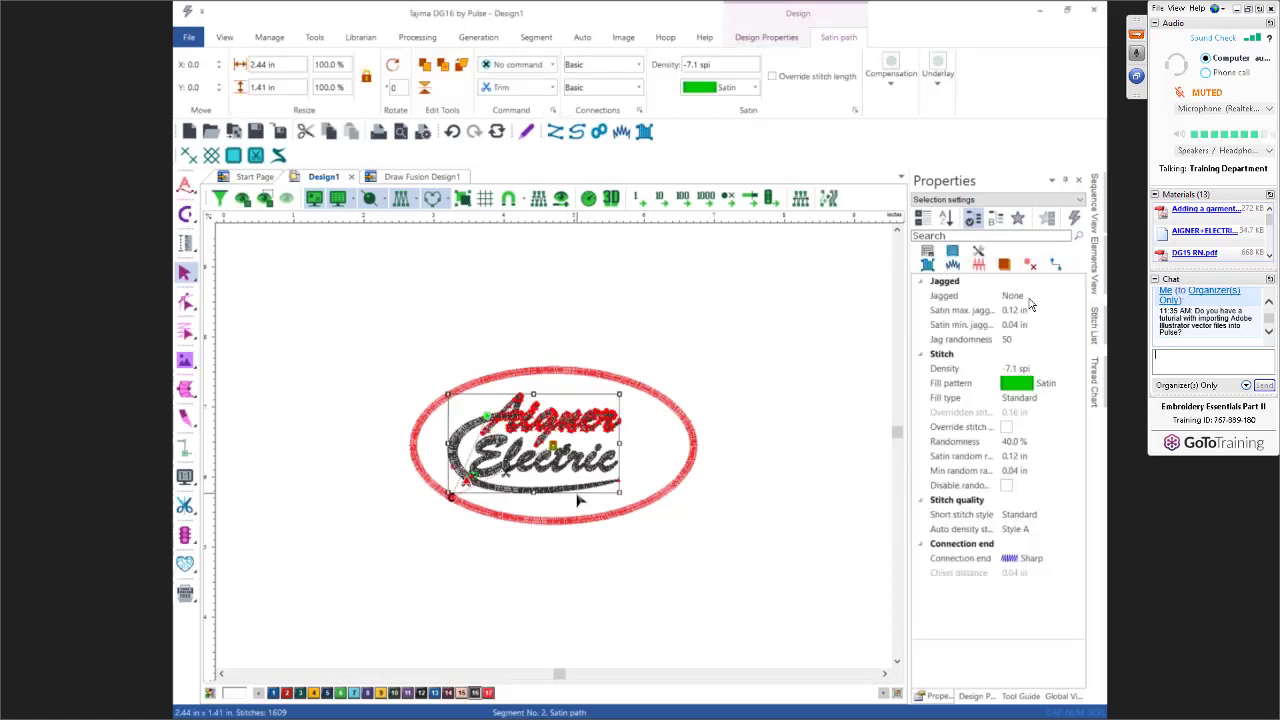
{"action": "scroll", "coordinate": [614, 480], "scroll_direction": "up", "scroll_amount": 1}
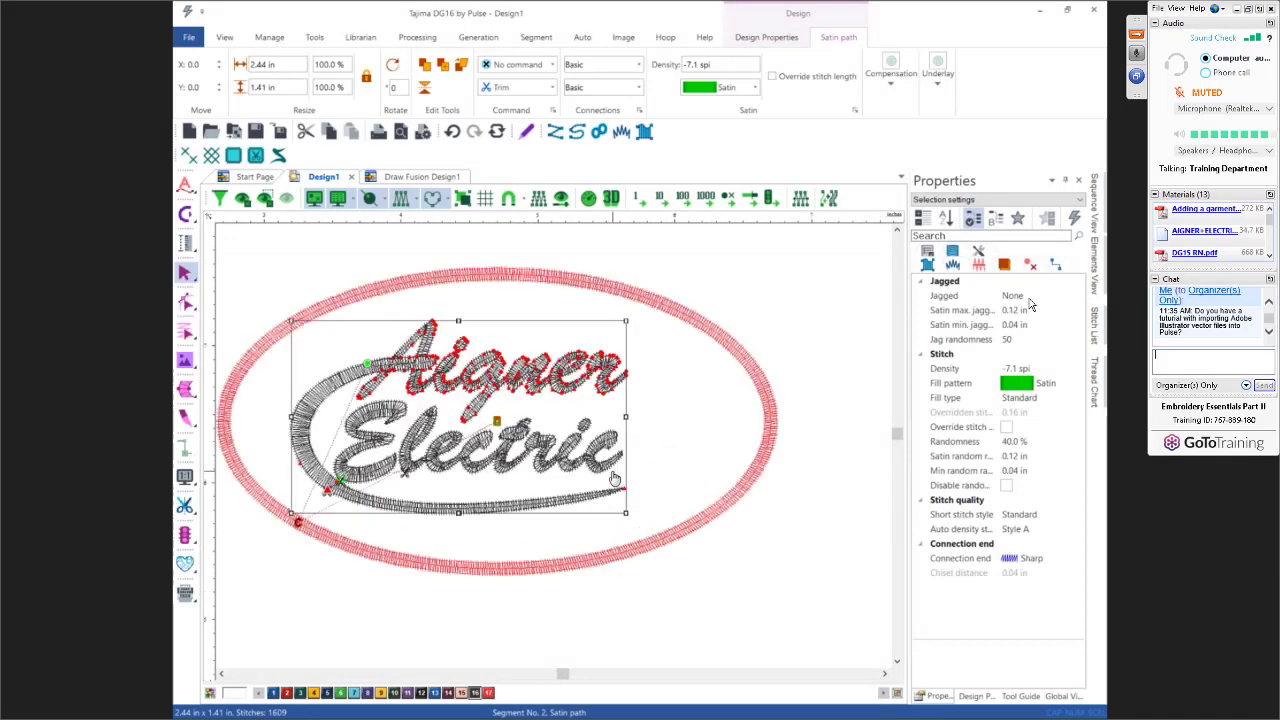
{"action": "scroll", "coordinate": [640, 503], "scroll_direction": "up", "scroll_amount": 1}
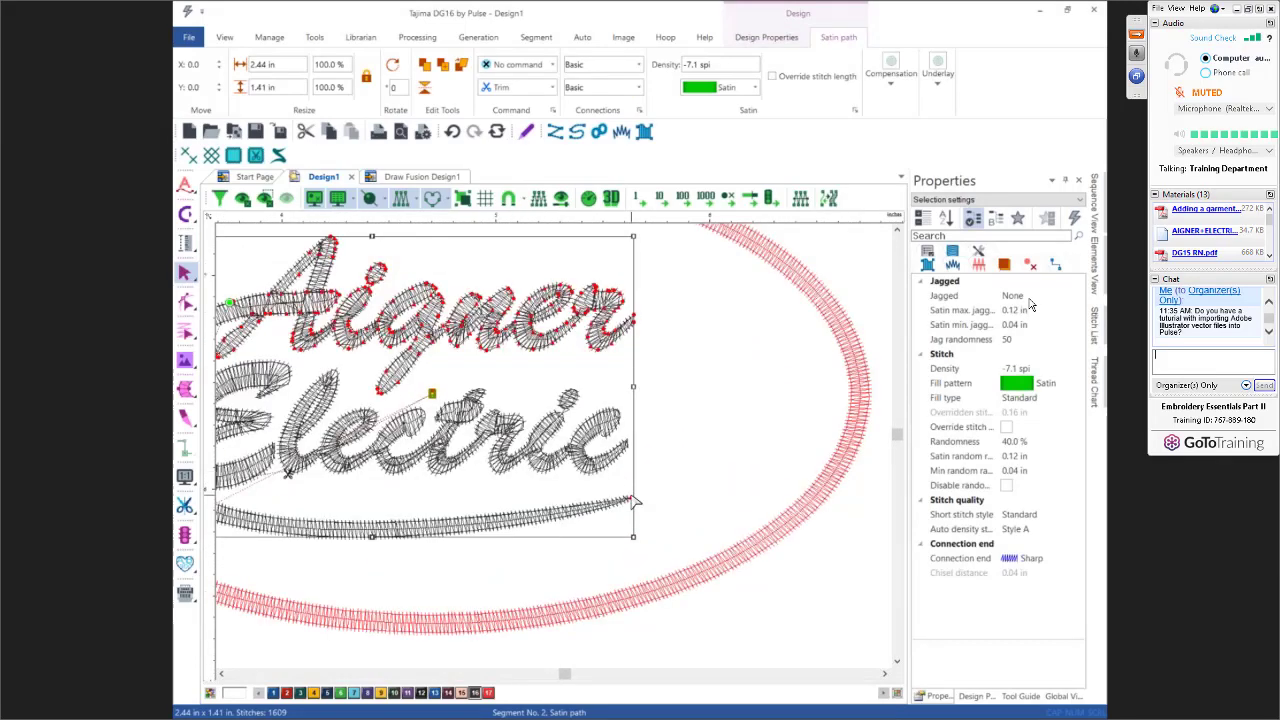
{"action": "left_click_drag", "start_coordinate": [630, 503], "coordinate": [886, 417]}
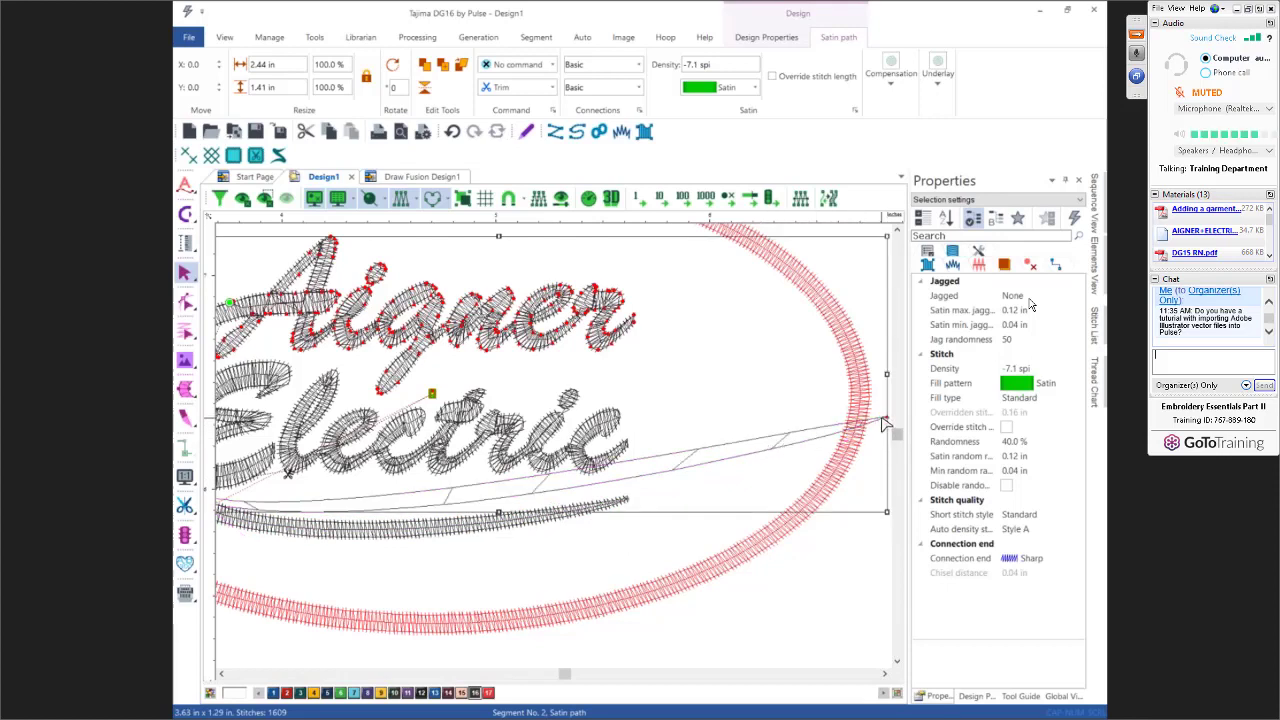
{"action": "left_click_drag", "start_coordinate": [890, 424], "coordinate": [886, 466]}
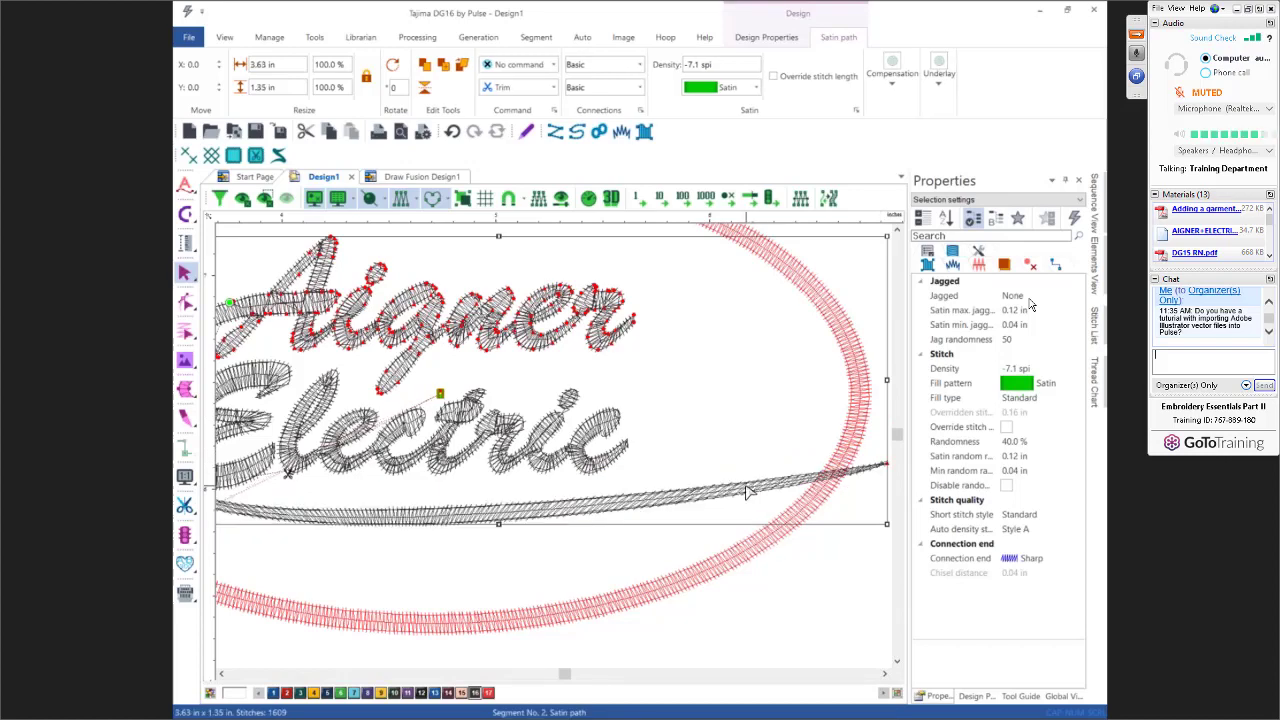
{"action": "scroll", "coordinate": [750, 492], "scroll_direction": "down", "scroll_amount": 2}
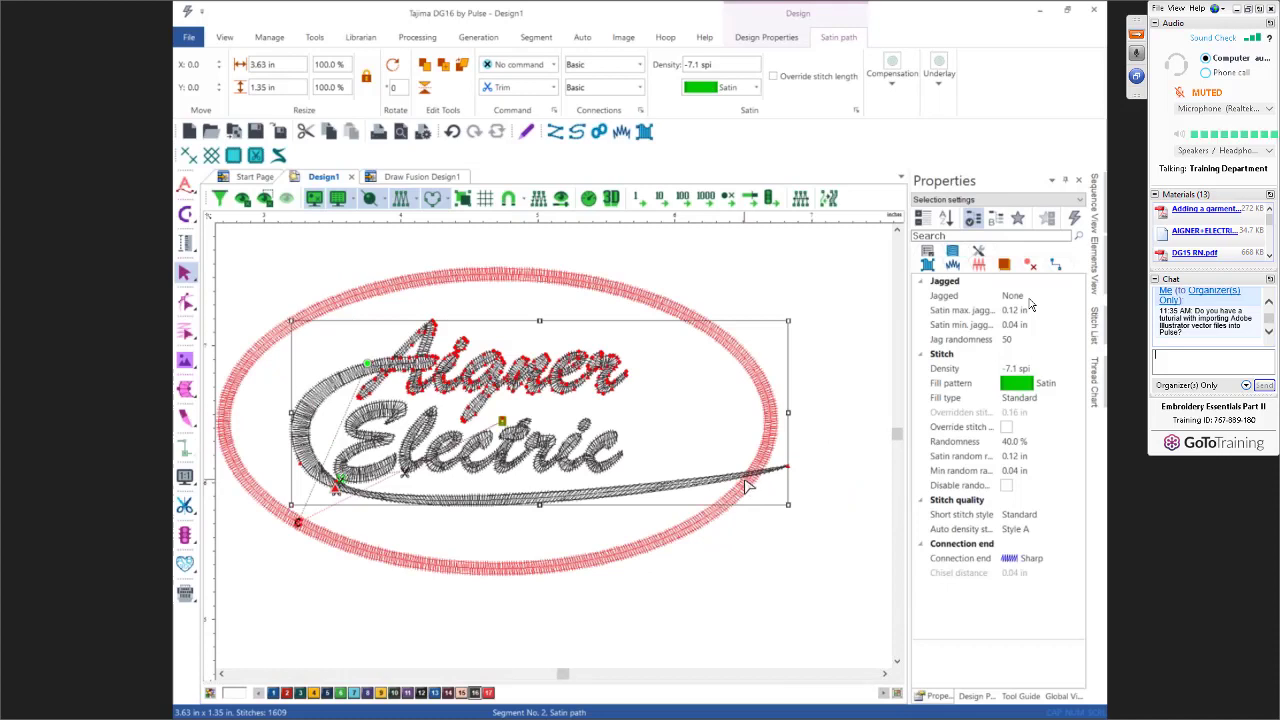
{"action": "key", "text": "r"}
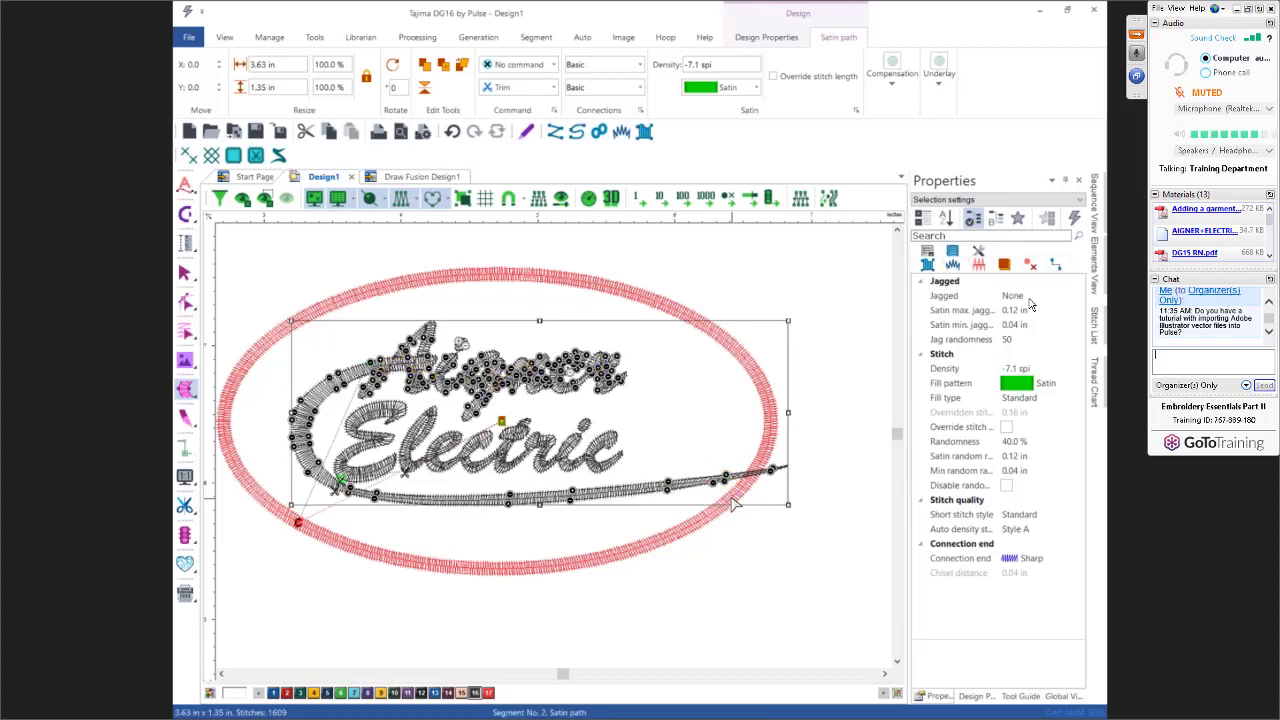
{"action": "key", "text": "Escape"}
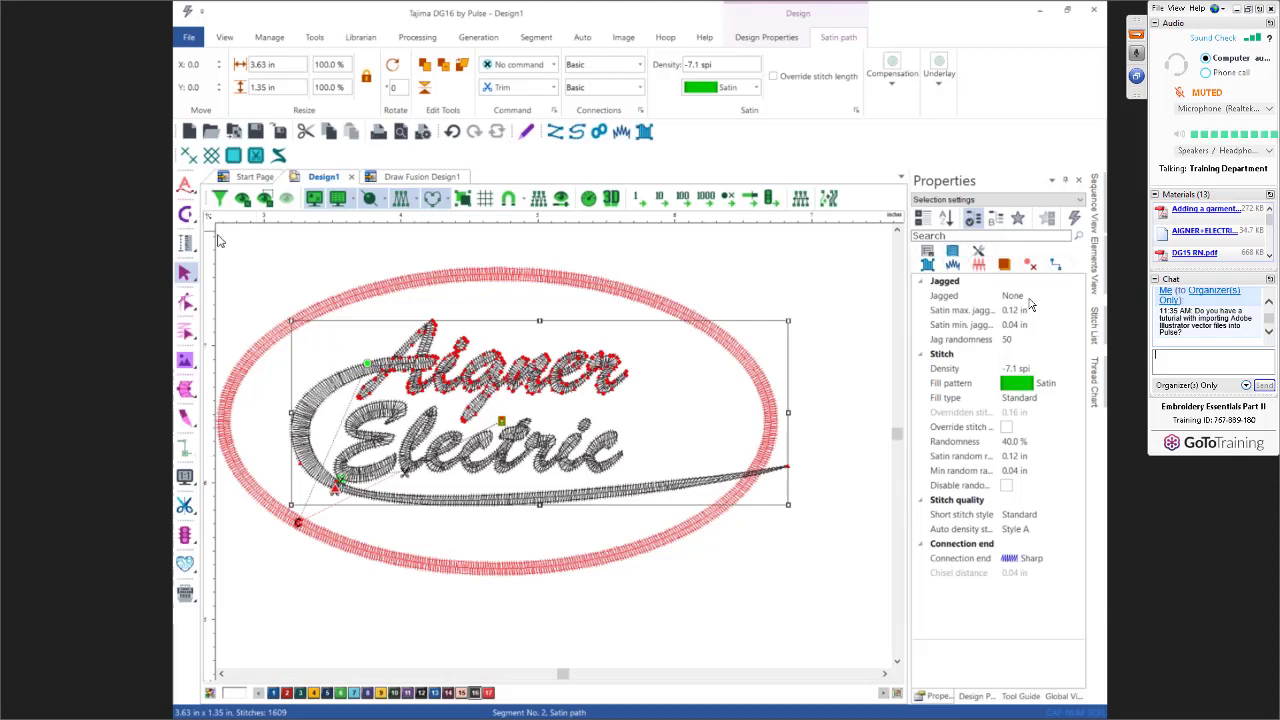
Transfer the edited design back to Draw Fusion with Refresh Draw Fusion enabled
{"action": "left_click", "coordinate": [185, 214]}
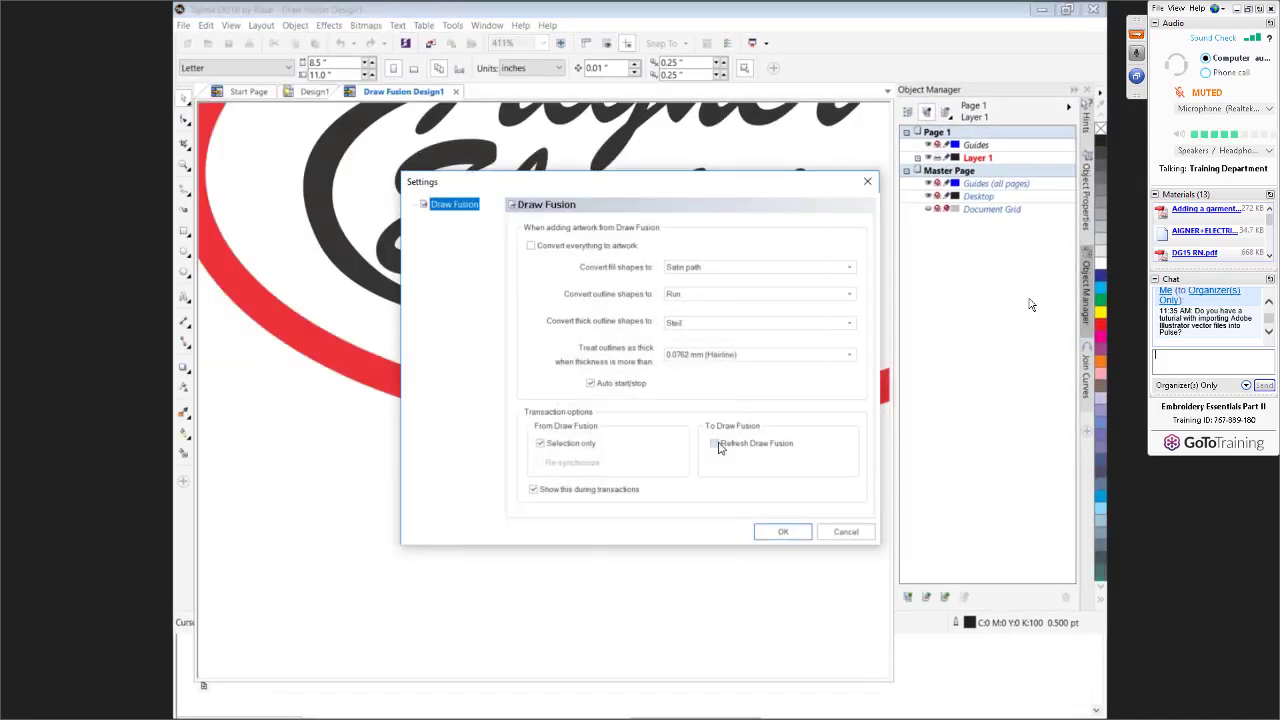
{"action": "left_click", "coordinate": [717, 444]}
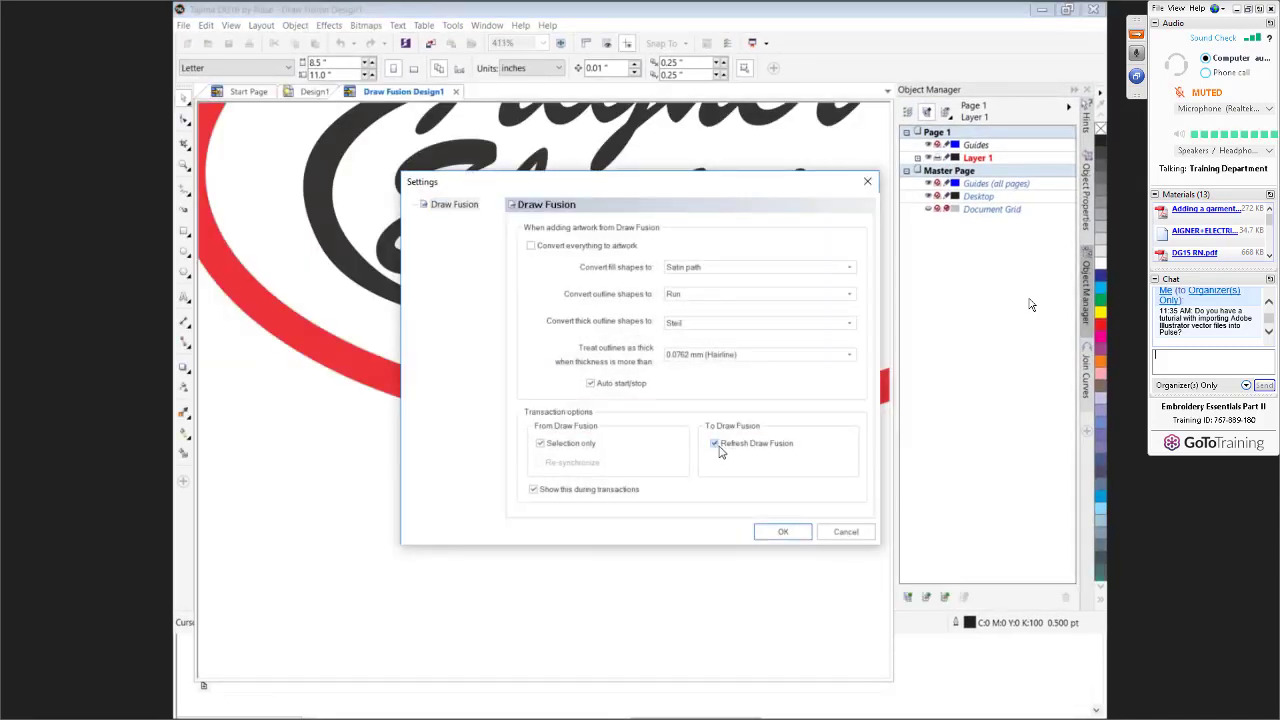
{"action": "left_click", "coordinate": [772, 533]}
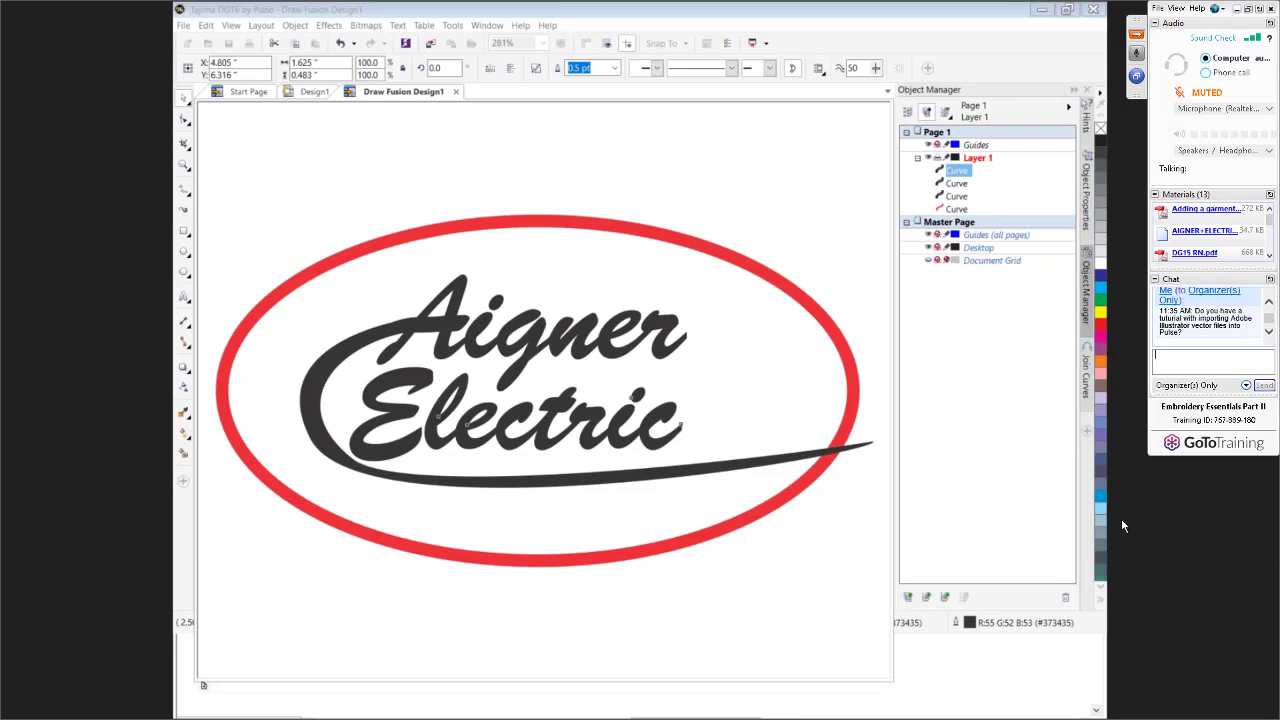
Send the organizers the chat message "Did you read my AI question?"
{"action": "type", "text": "Did you "}
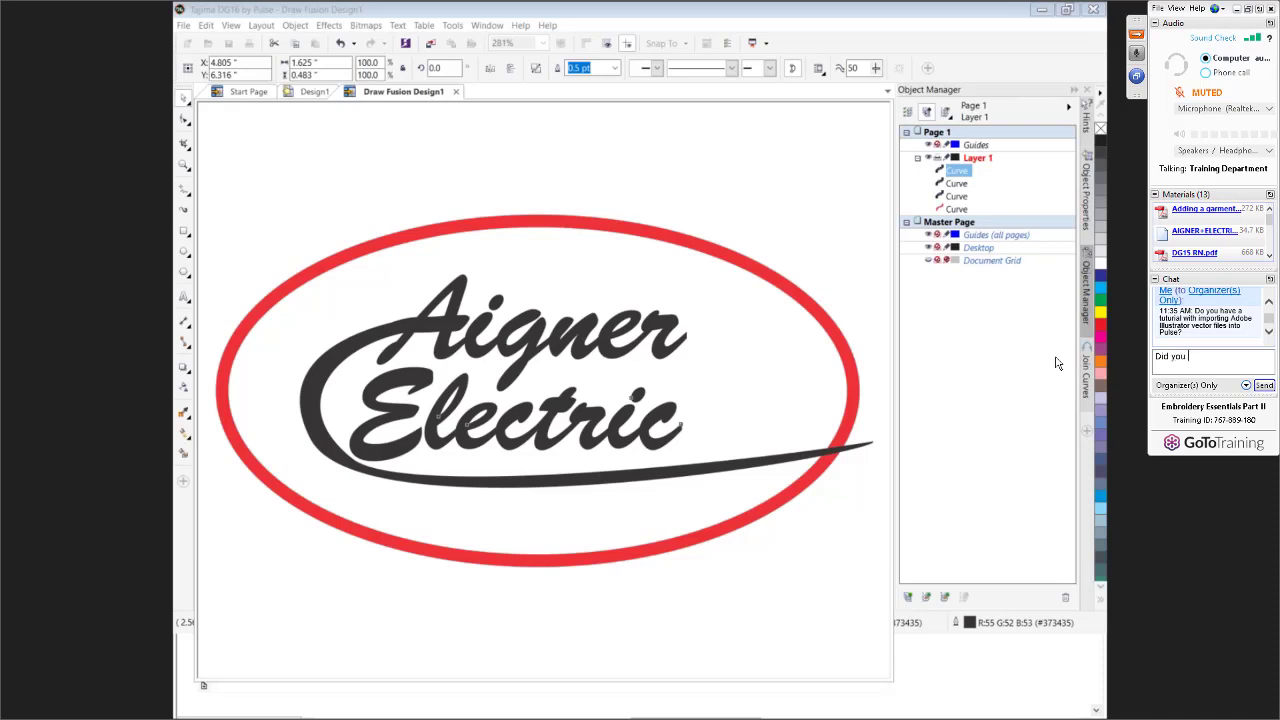
{"action": "type", "text": "read my AI question?"}
{"action": "key", "text": "Return"}
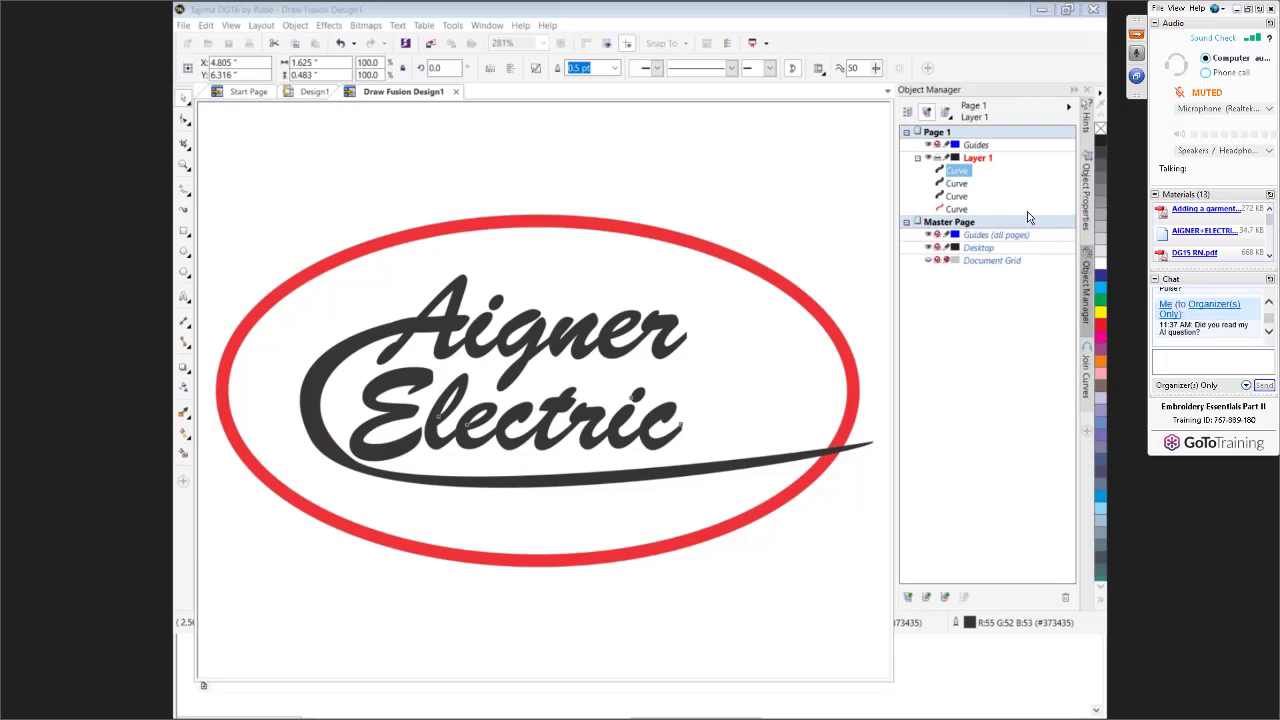
{"action": "type", "text": "Is there"}
{"action": "key", "text": "BackSpace"}
{"action": "key", "text": "BackSpace"}
{"action": "key", "text": "BackSpace"}
{"action": "key", "text": "BackSpace"}
{"action": "key", "text": "BackSpace"}
{"action": "key", "text": "BackSpace"}
{"action": "key", "text": "BackSpace"}
{"action": "key", "text": "BackSpace"}
{"action": "key", "text": "BackSpace"}
Send the organizers the chat message "Thank you."
{"action": "type", "text": "Thank yo"}
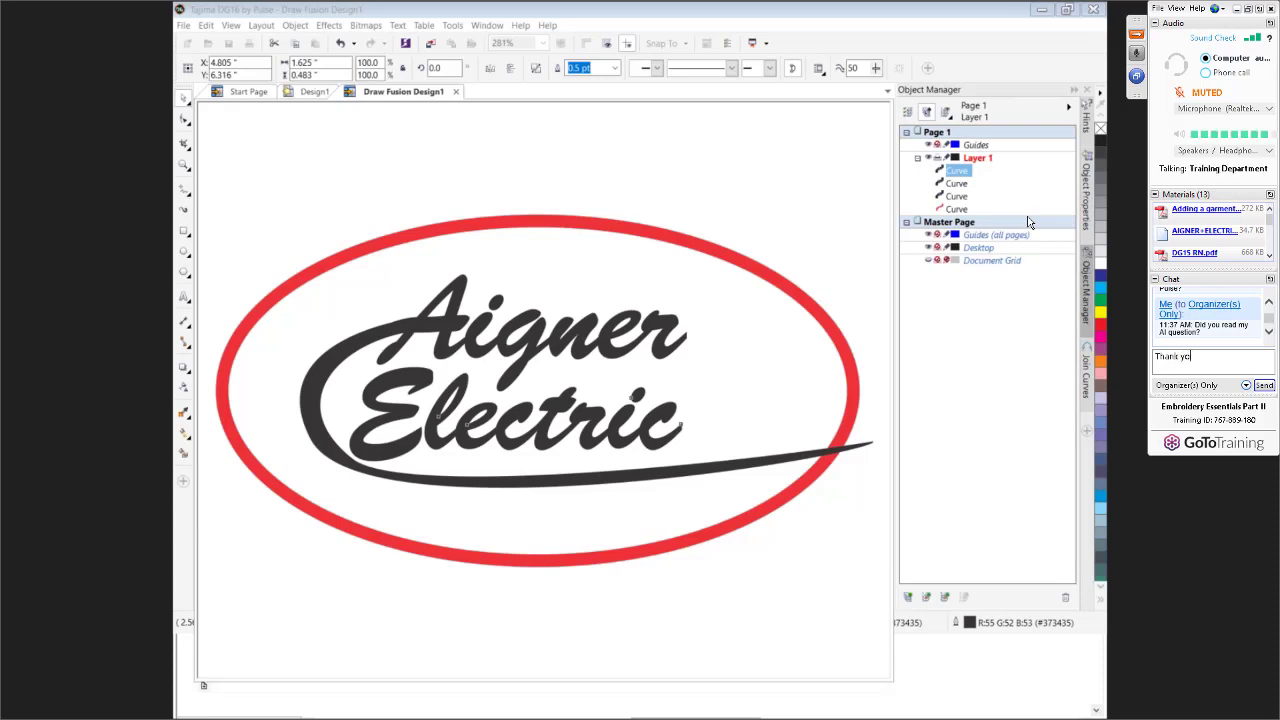
{"action": "key", "text": "BackSpace"}
{"action": "key", "text": "BackSpace"}
{"action": "key", "text": "BackSpace"}
{"action": "key", "text": "BackSpace"}
{"action": "key", "text": "BackSpace"}
{"action": "type", "text": "nk you."}
{"action": "key", "text": "Return"}
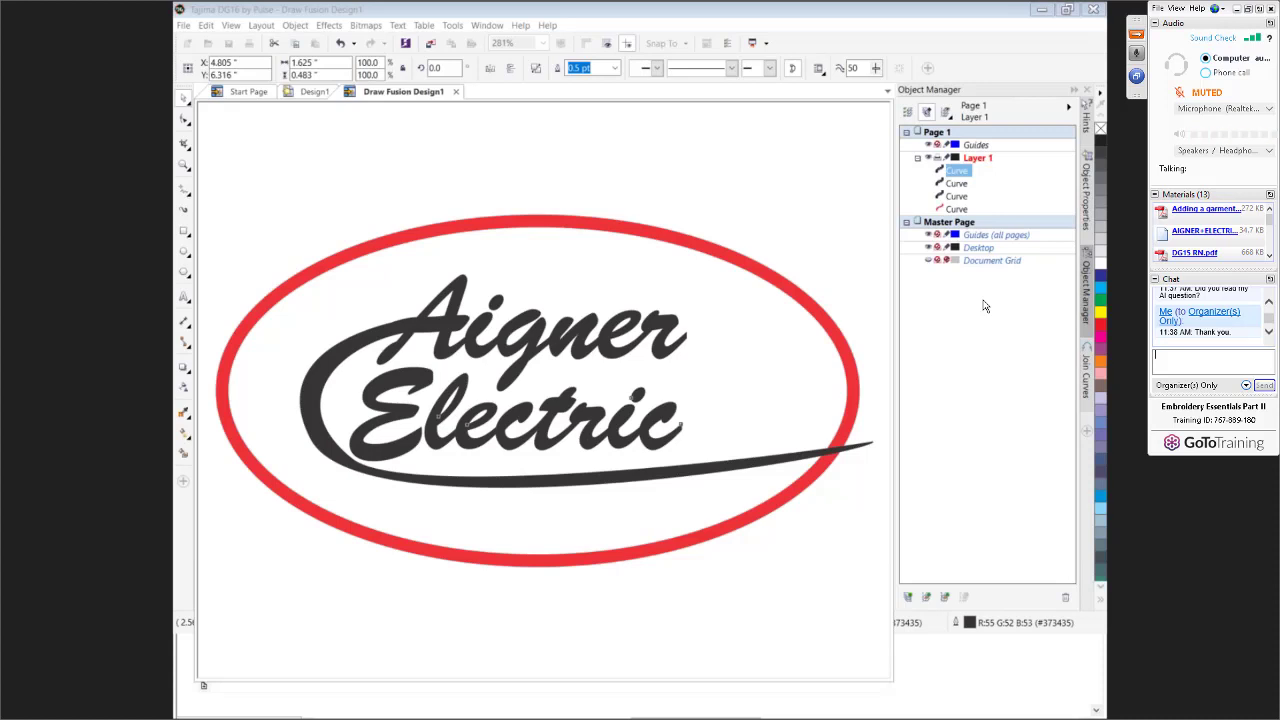
Return to Design1, select the "E" satin path and review its start and stop commands and its lock stitch and smart connect settings
{"action": "left_click", "coordinate": [315, 92]}
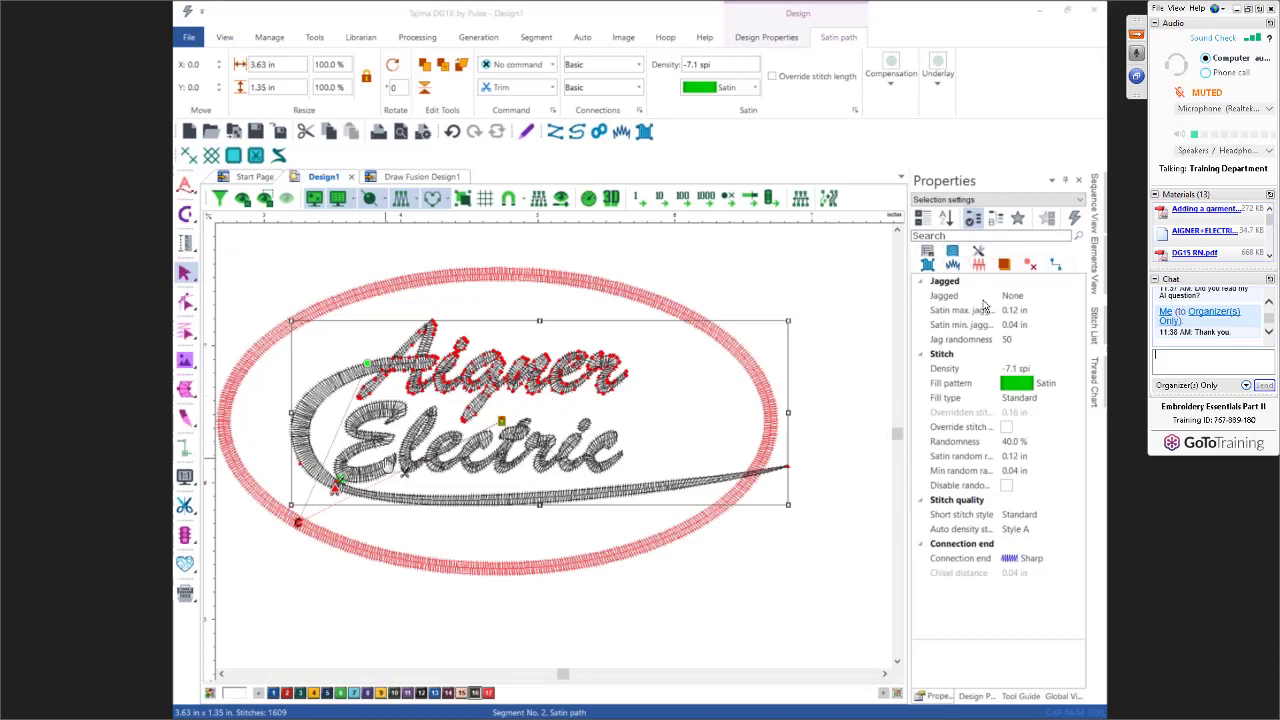
{"action": "key", "text": "Tab"}
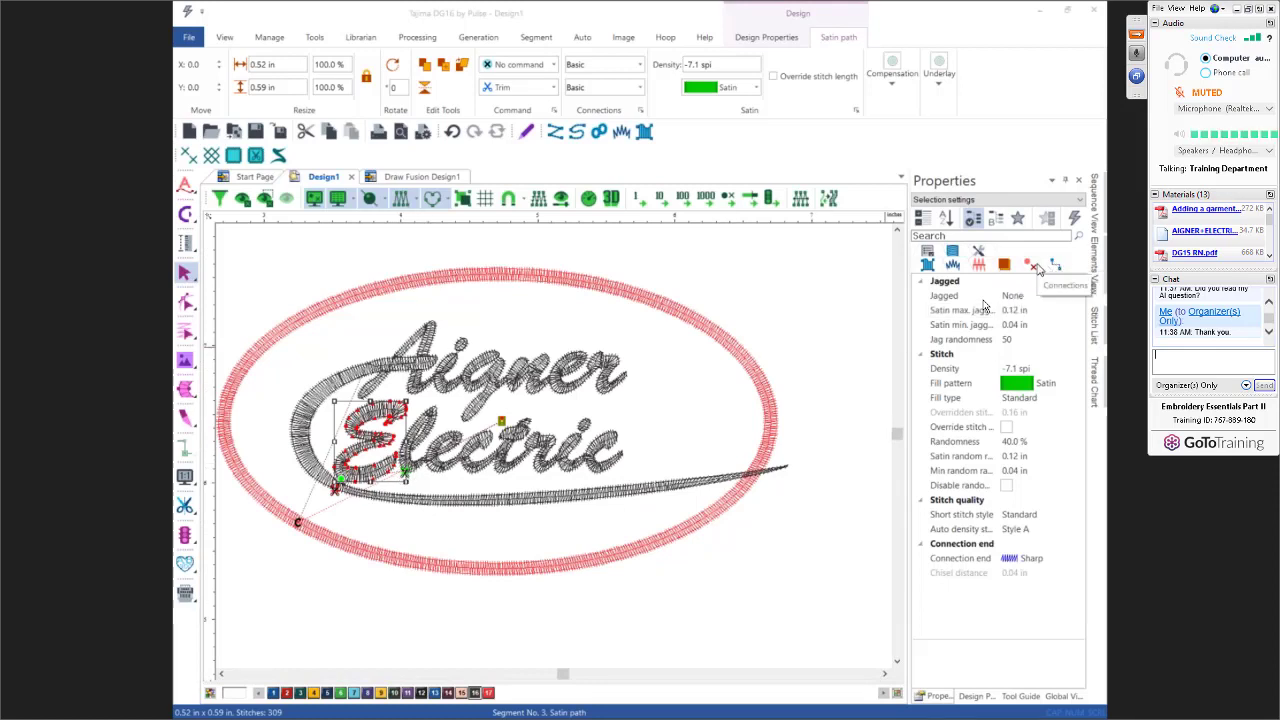
{"action": "left_click", "coordinate": [1031, 265]}
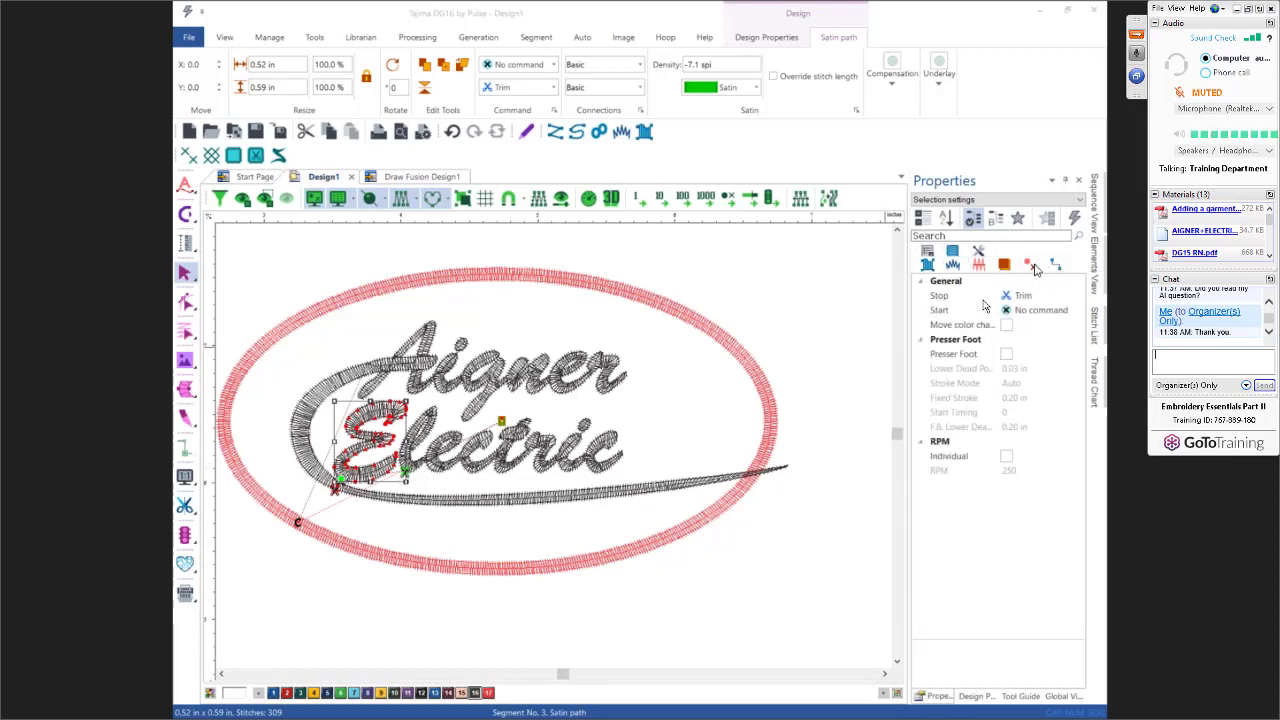
{"action": "left_click", "coordinate": [1040, 311]}
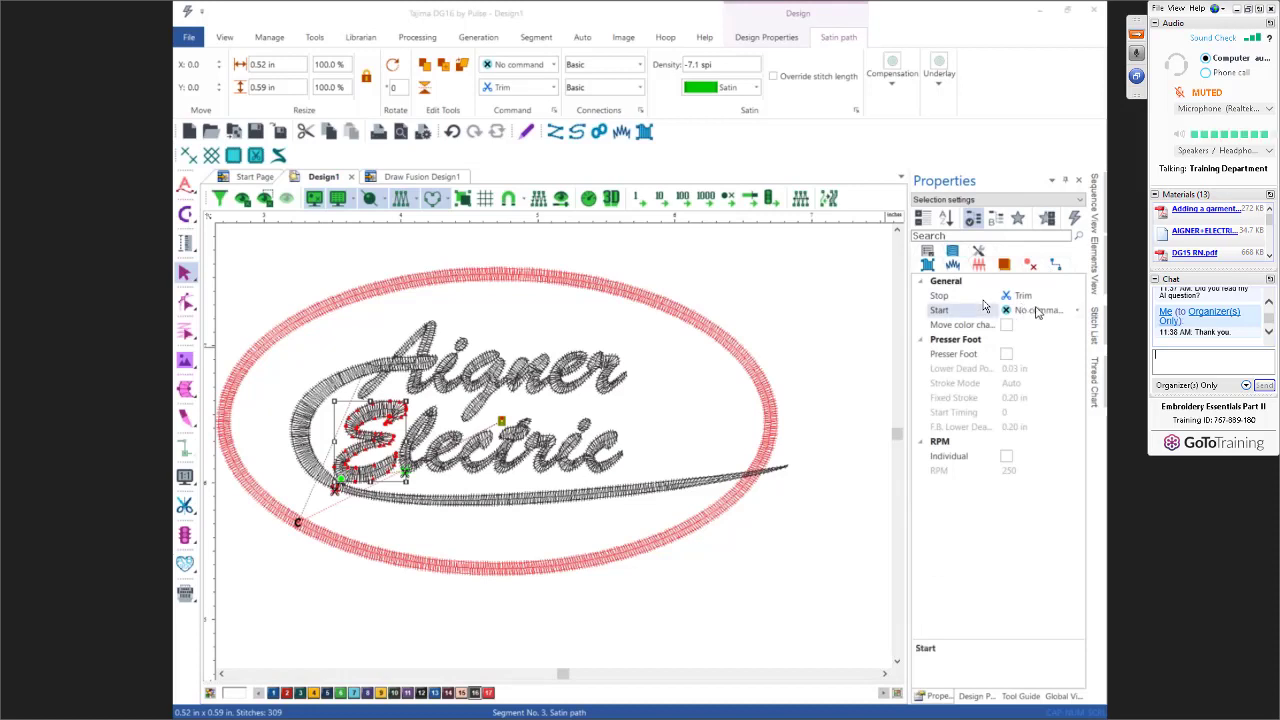
{"action": "left_click", "coordinate": [1028, 296]}
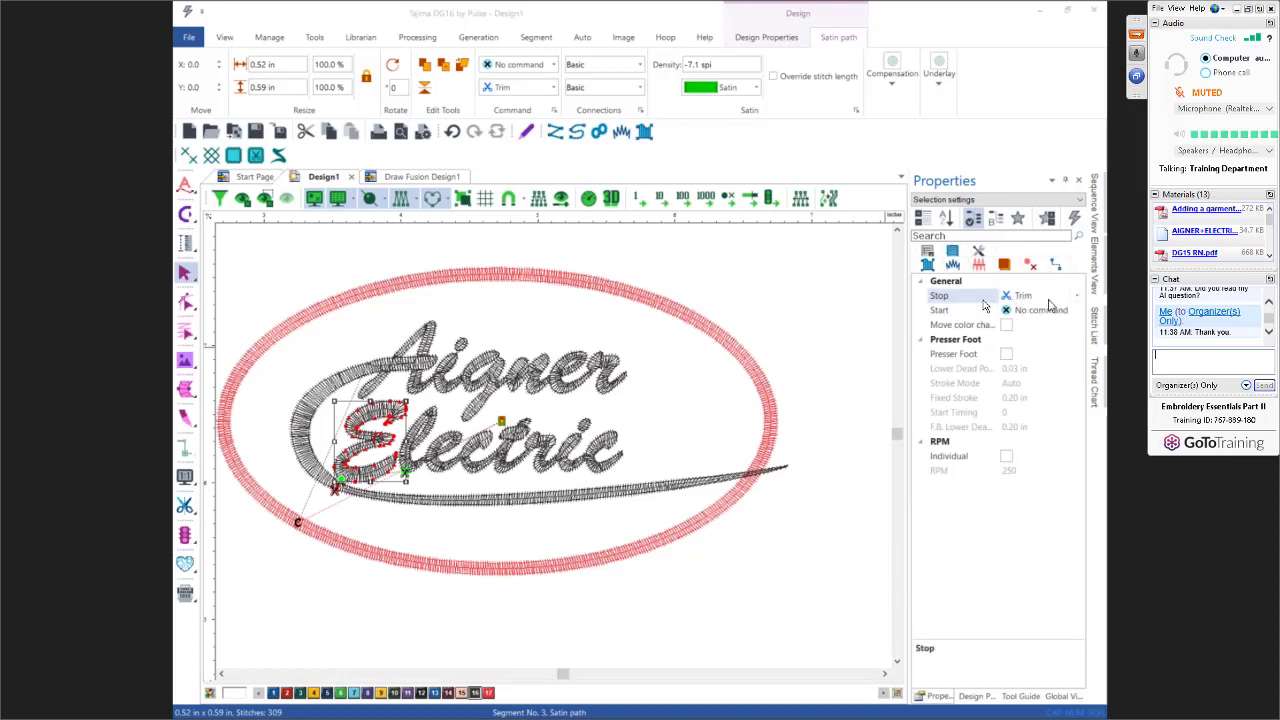
{"action": "left_click", "coordinate": [1077, 296]}
{"action": "left_click", "coordinate": [1077, 296]}
{"action": "left_click", "coordinate": [1056, 266]}
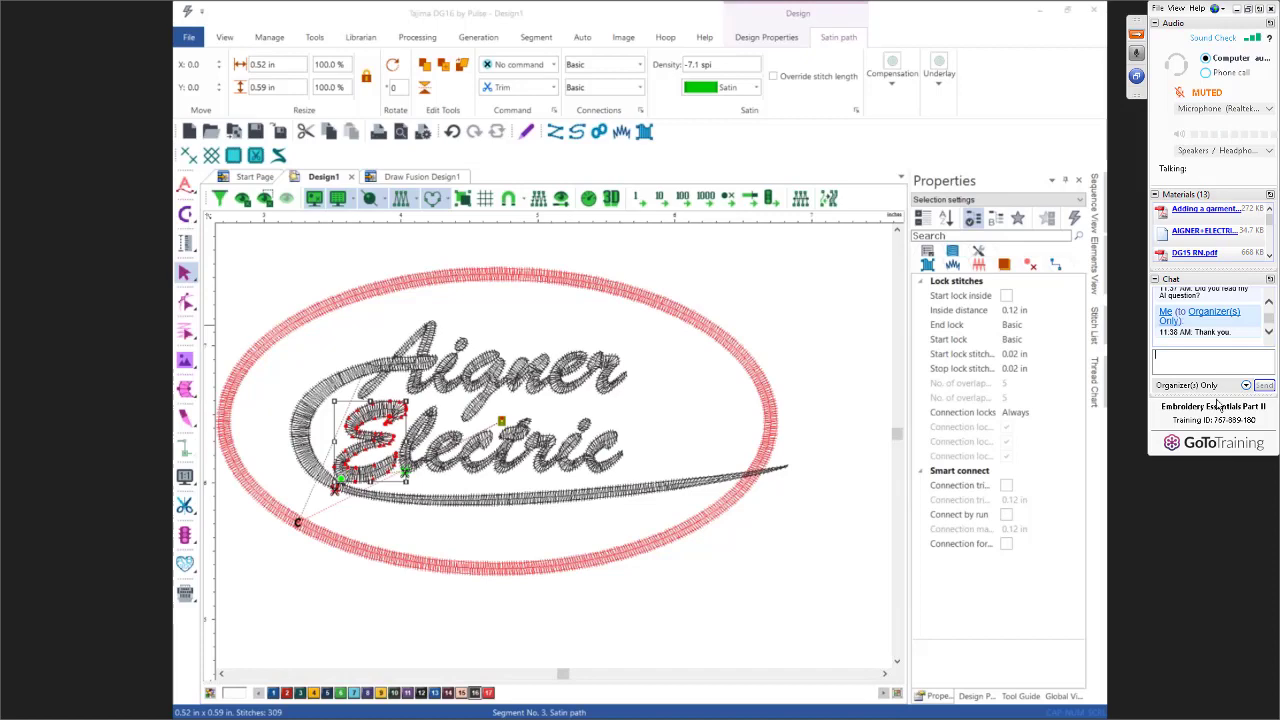
Send the organizers the chat message "See you soon."
{"action": "type", "text": "See "}
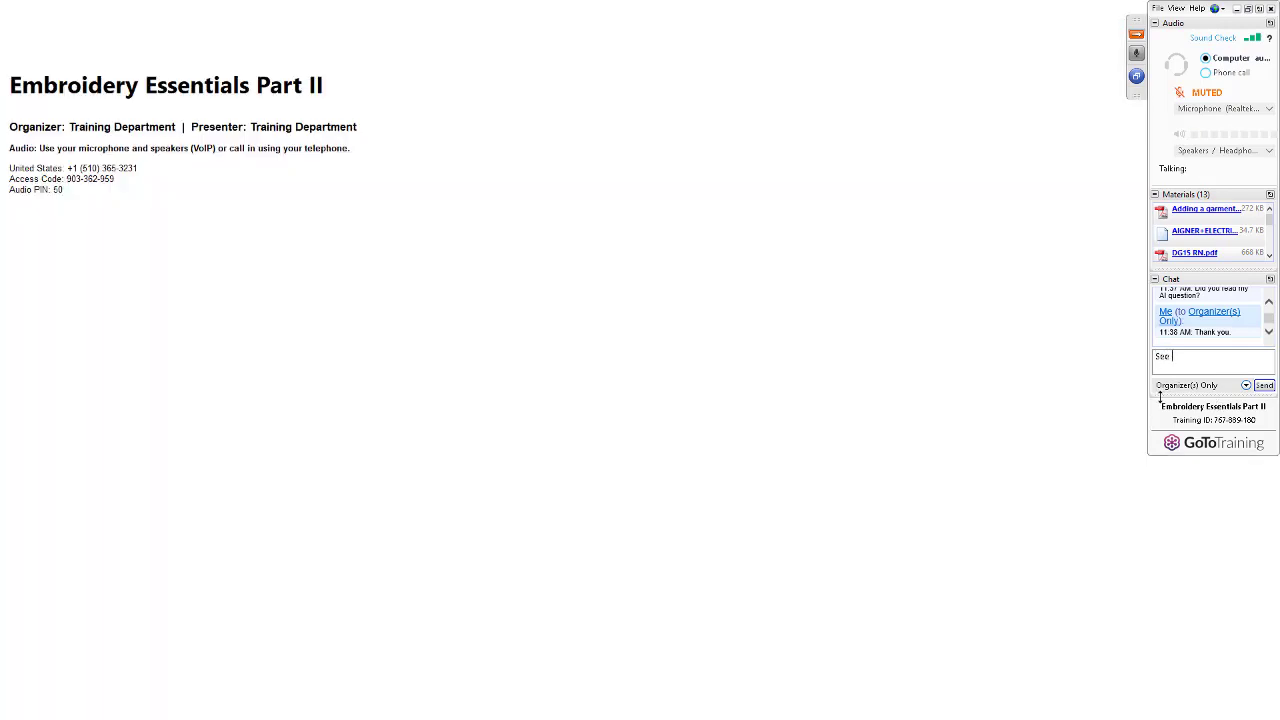
{"action": "type", "text": "you soon."}
{"action": "key", "text": "Return"}
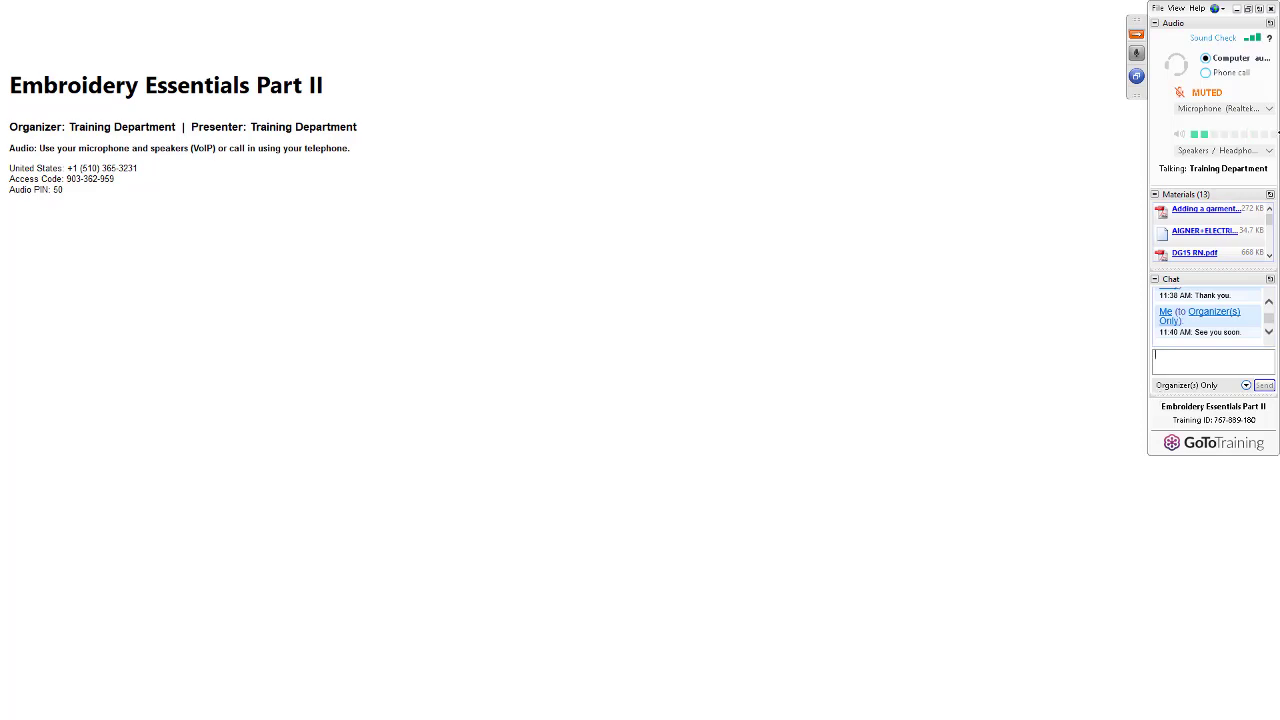